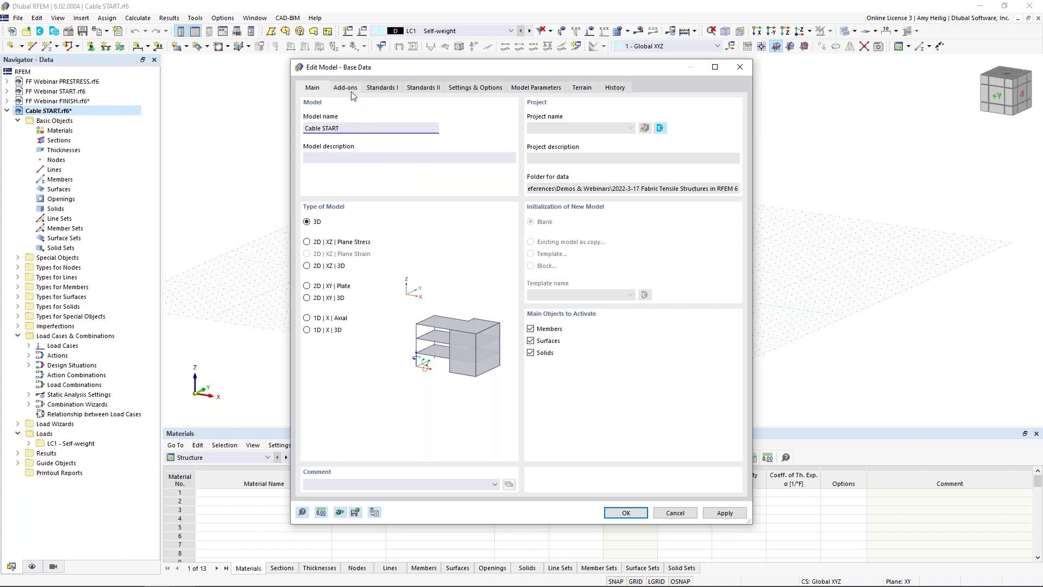
Step: Review the activated add-ons and the load standards in the model's base data, and close it without changes
click(350, 89)
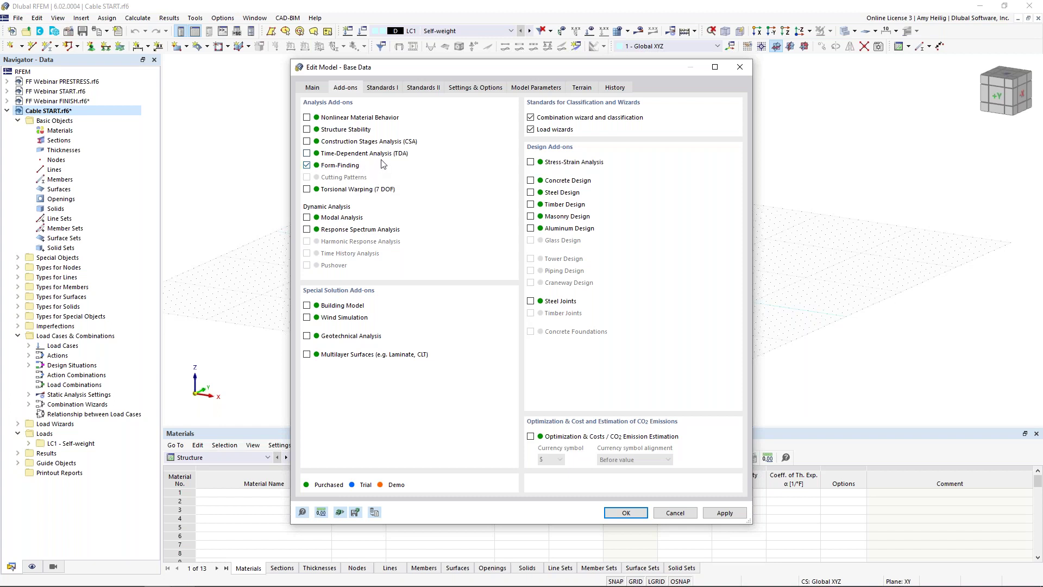
click(388, 90)
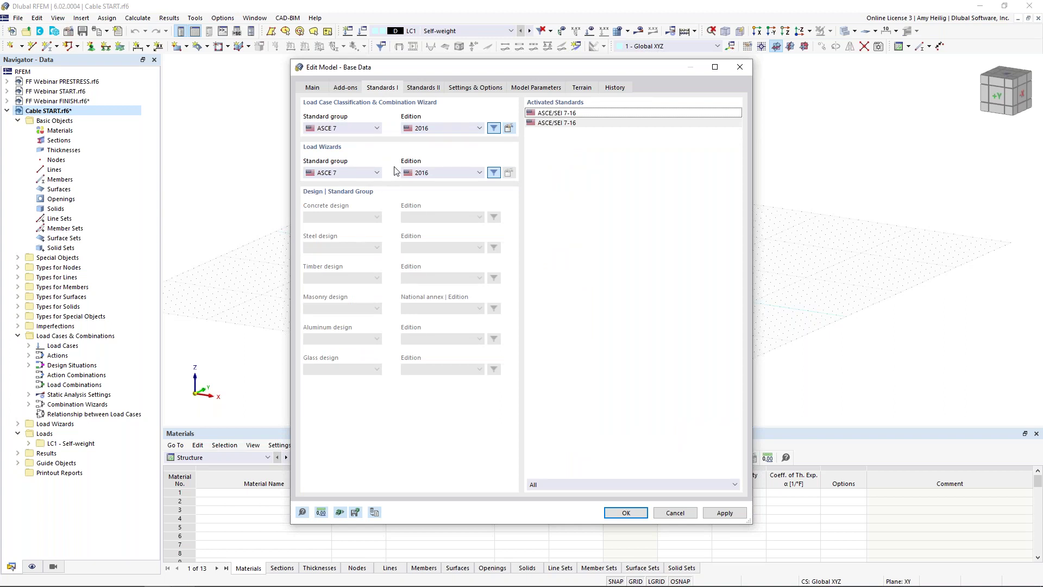
click(675, 513)
middle_drag(571, 285, 567, 281)
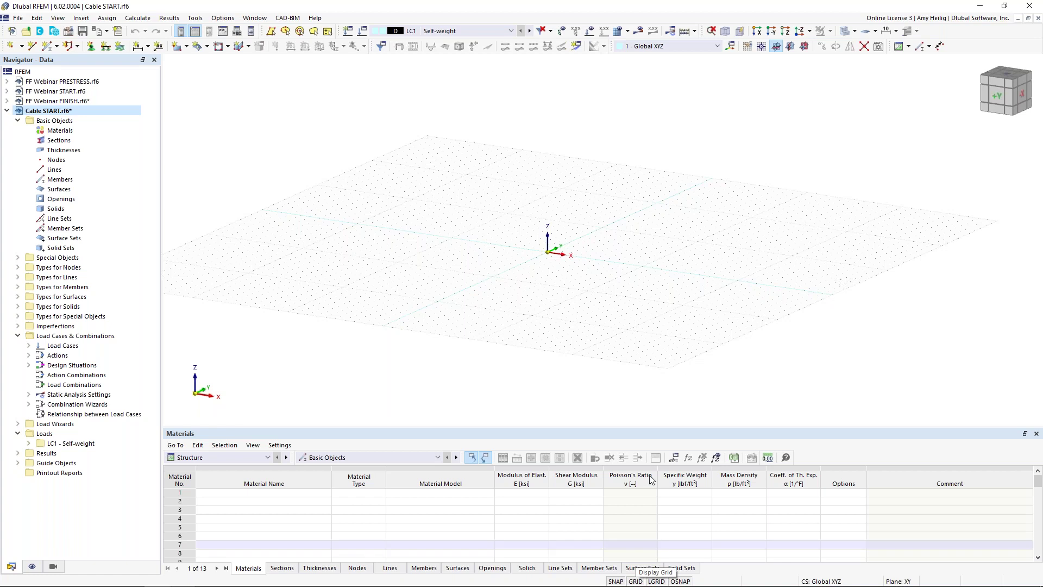
Step: Start a new single member and set its member type to Cable
click(48, 46)
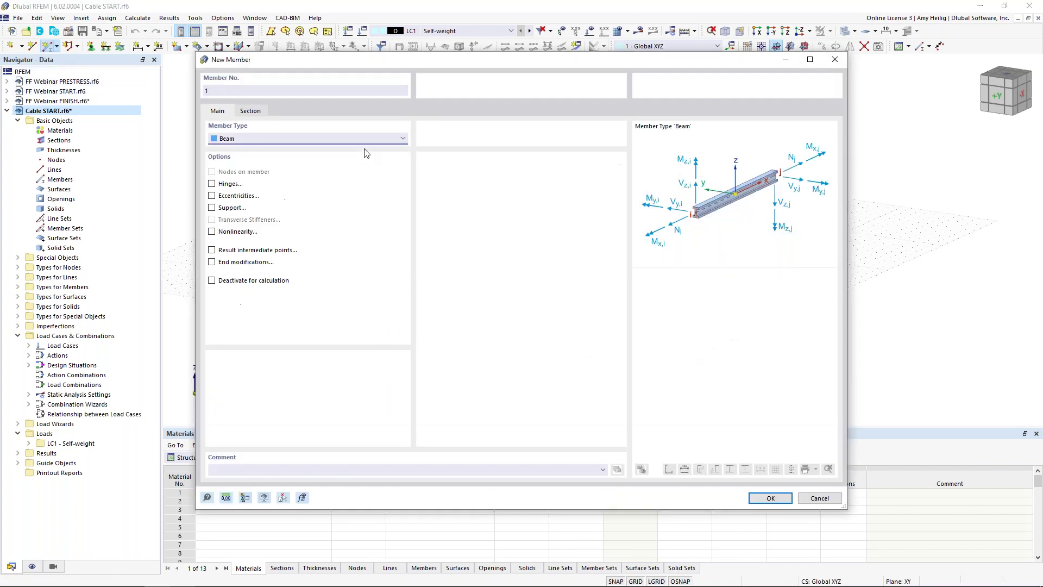
click(281, 138)
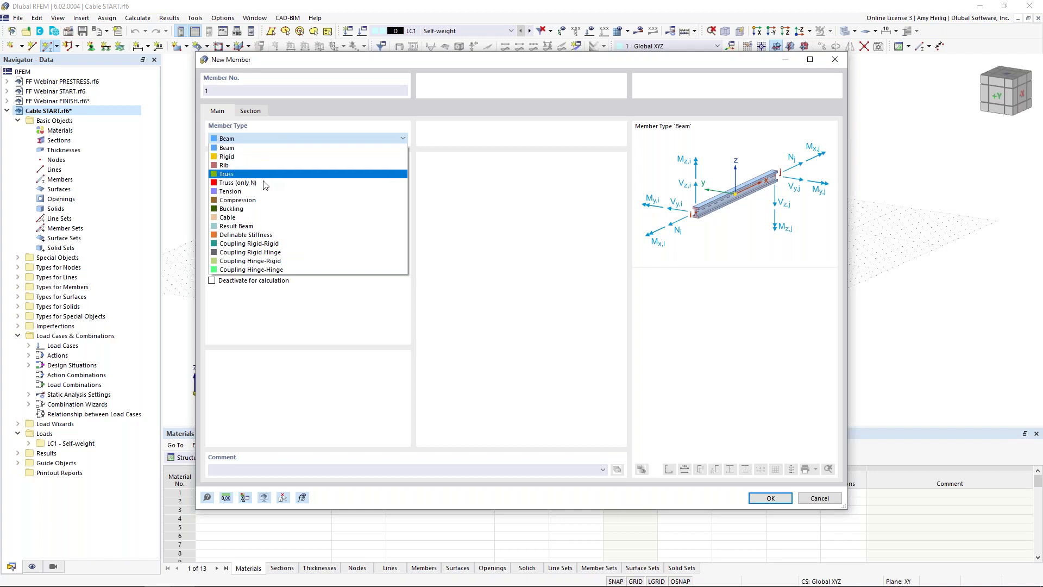
click(258, 219)
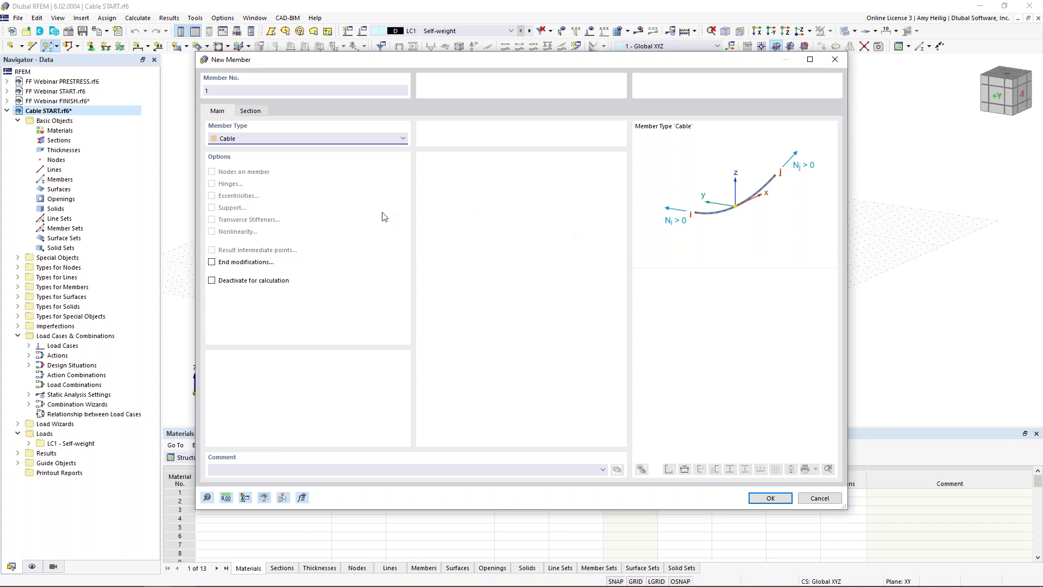
Step: Choose the standardized AISC round bar RB 1/2 from the United States section library as the member's section
click(251, 111)
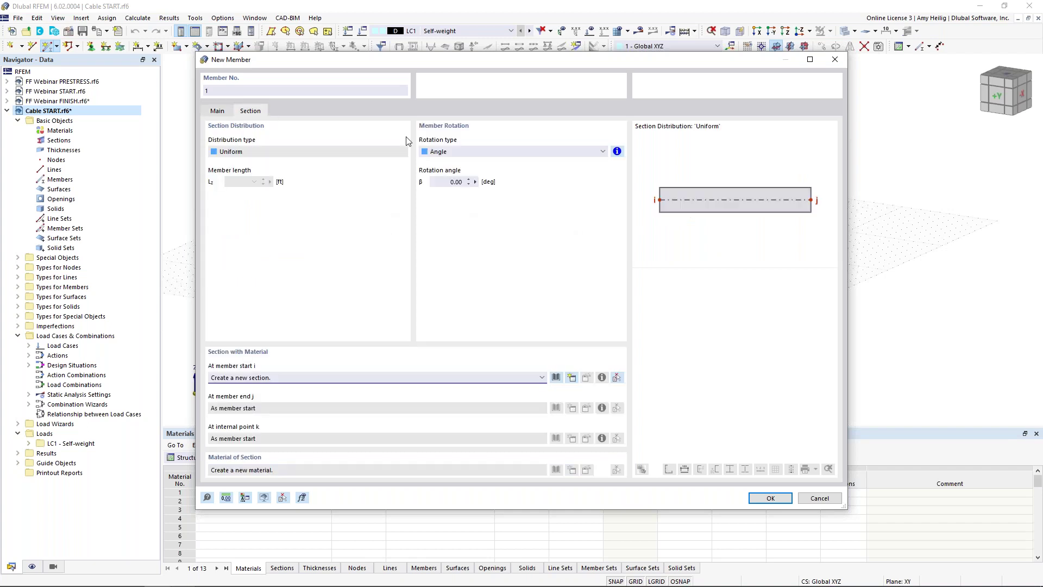
click(558, 378)
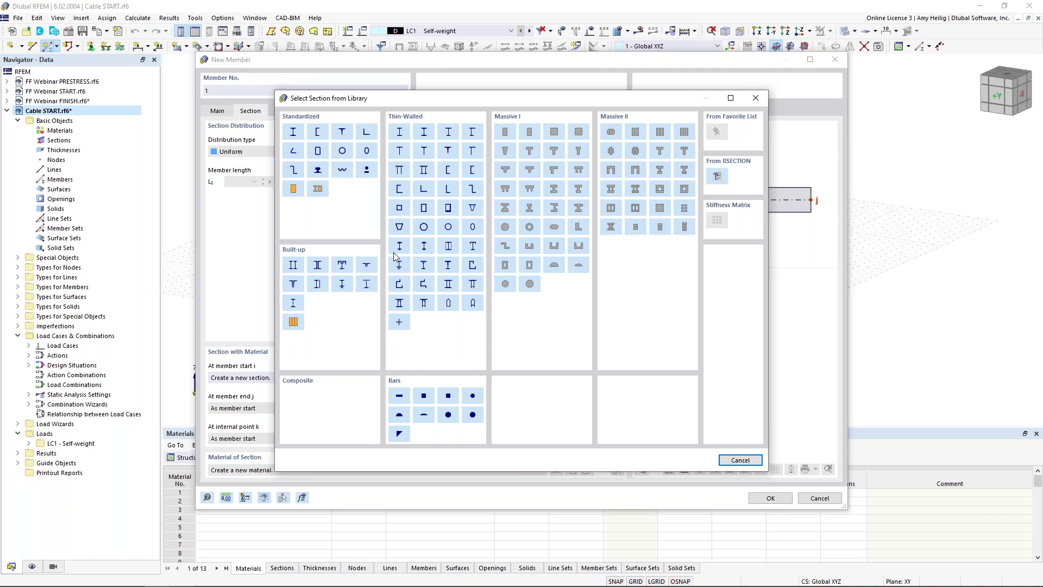
click(367, 171)
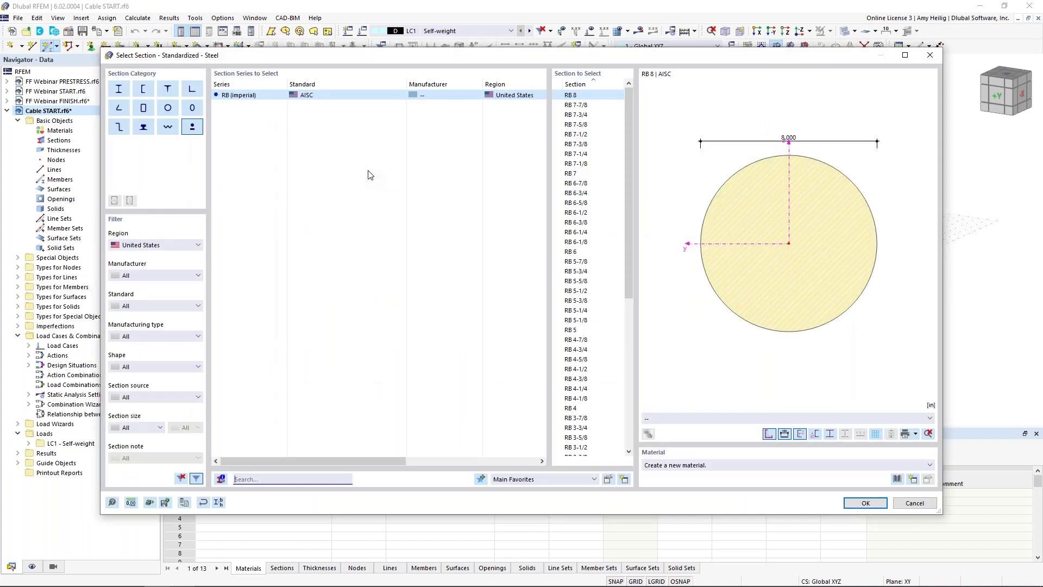
click(180, 245)
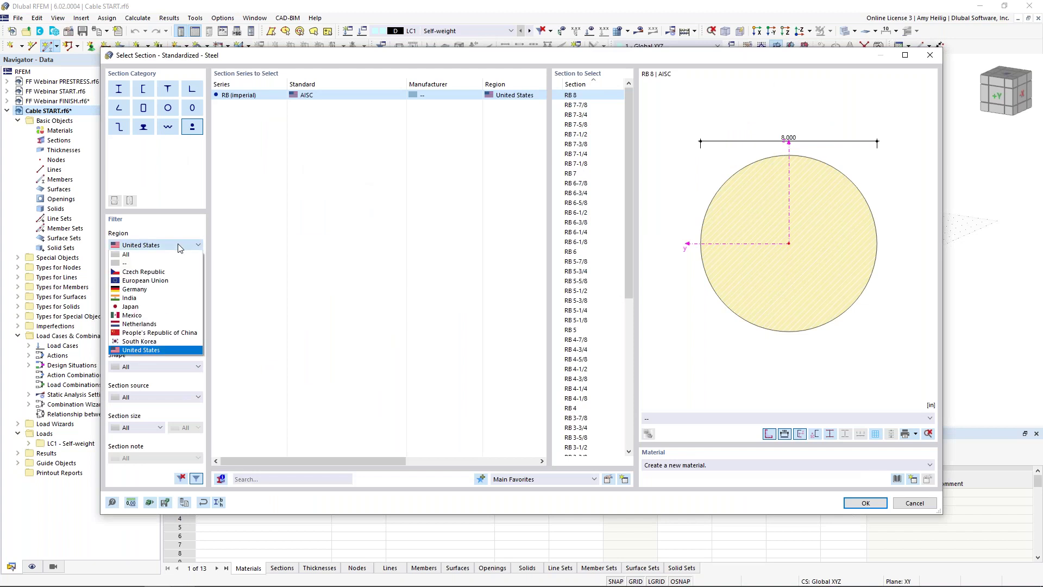
click(140, 350)
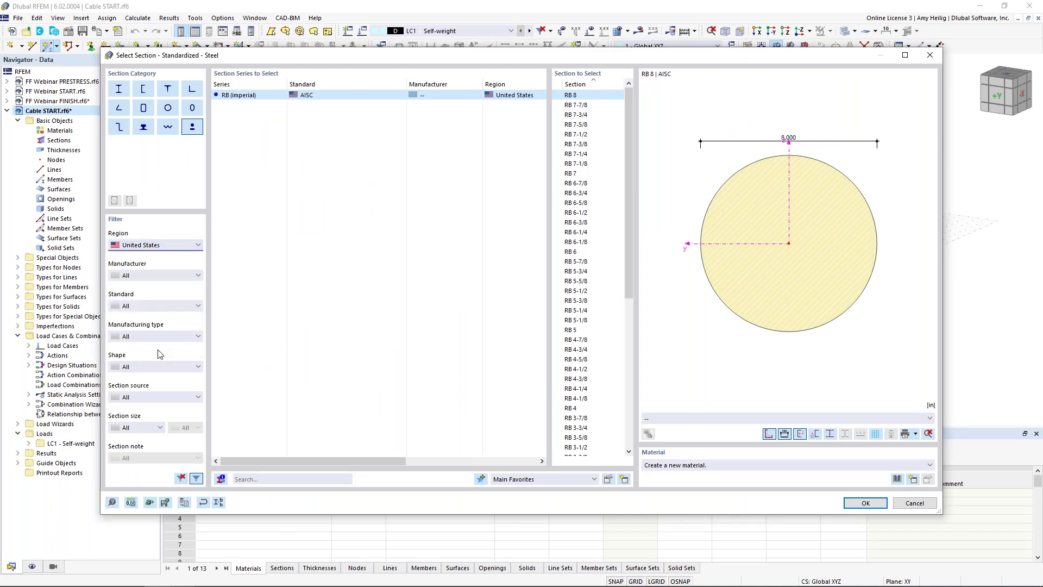
scroll(598, 244, down, 3)
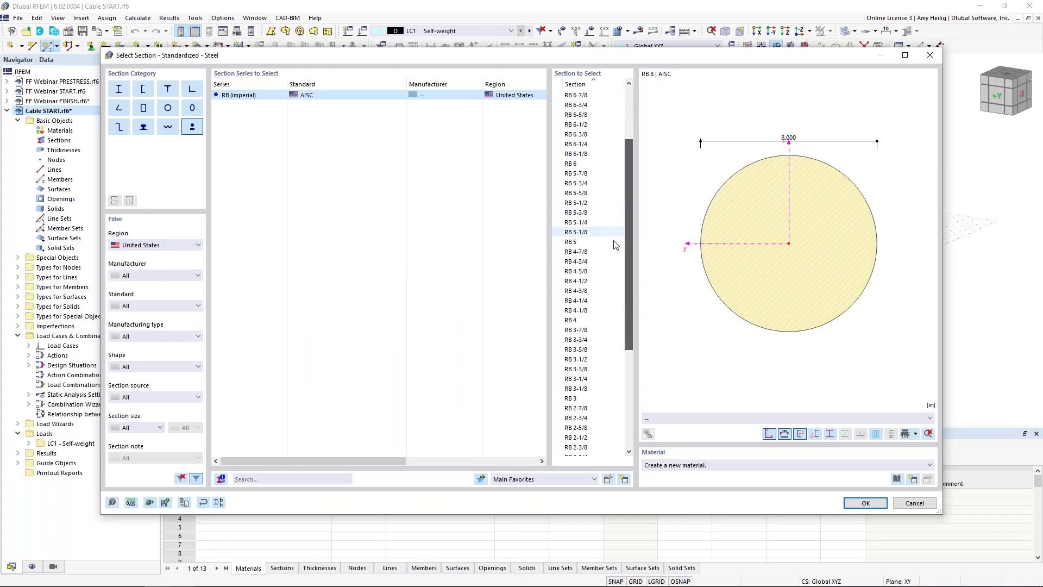
scroll(619, 348, down, 6)
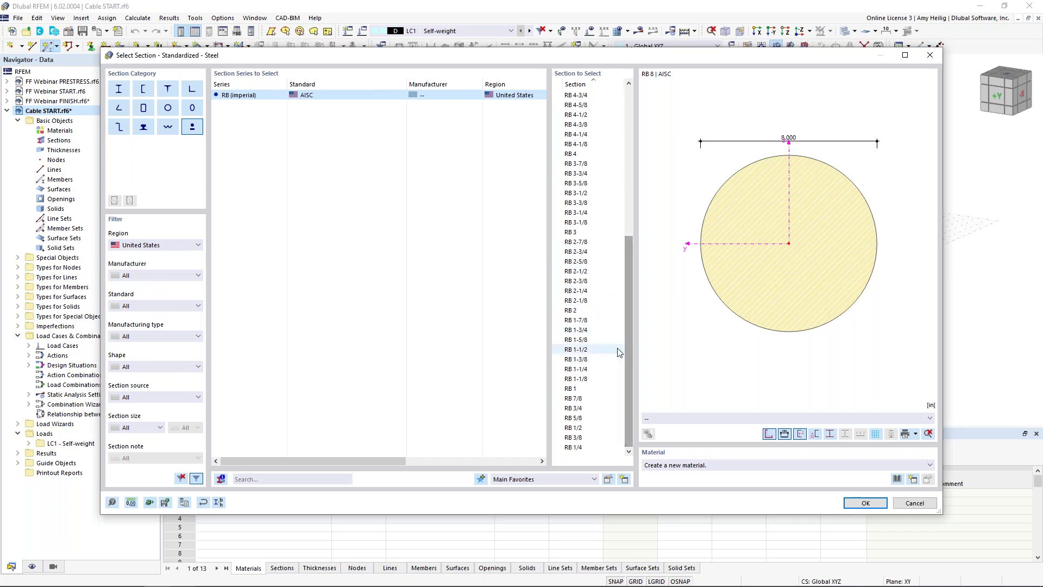
click(592, 429)
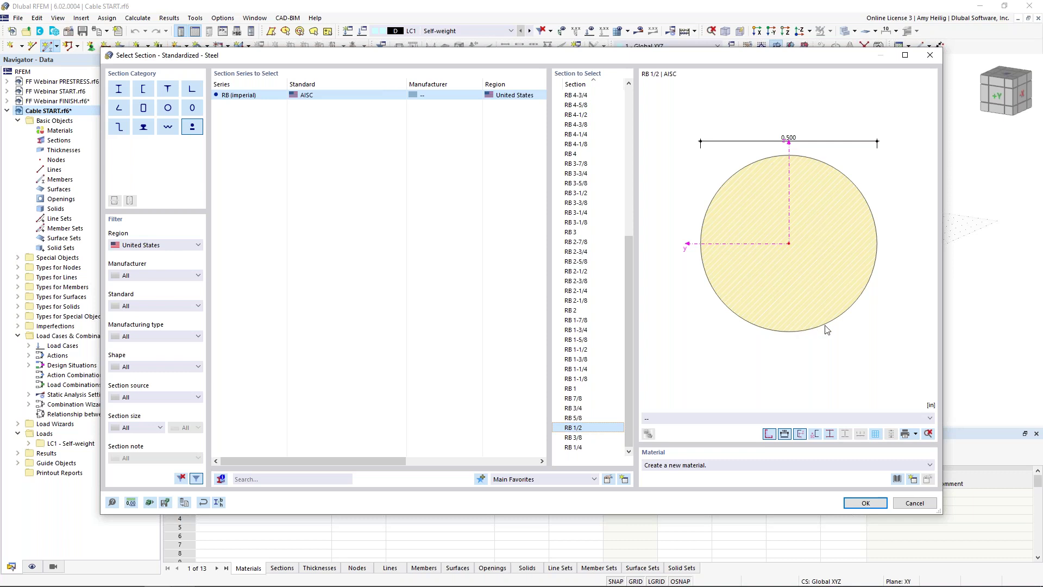
Step: Choose Cable PE (Pfeifer) from the material library for the section, filtering by material type Metal and subtype Cable
click(897, 479)
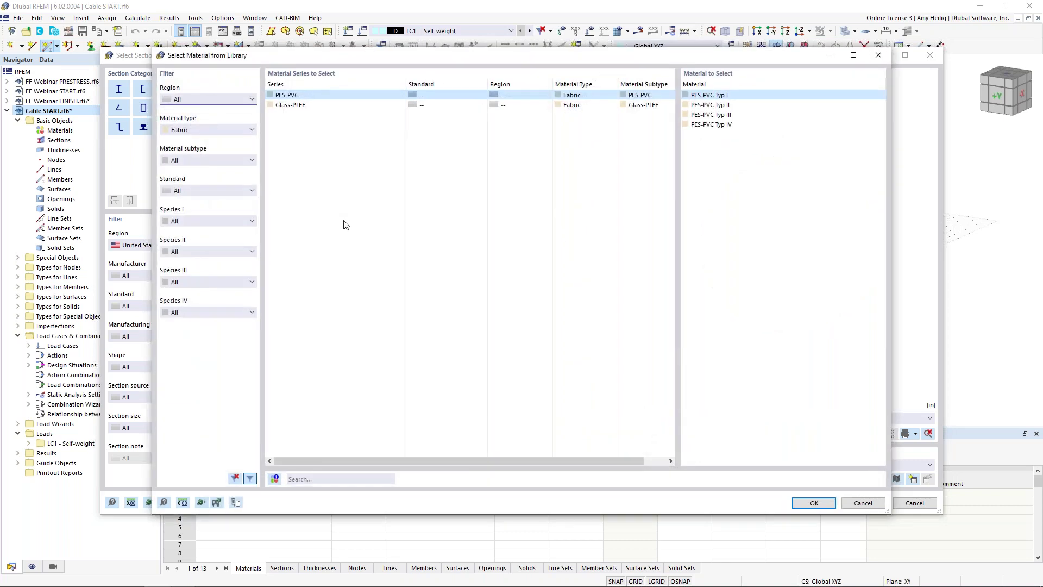
click(223, 130)
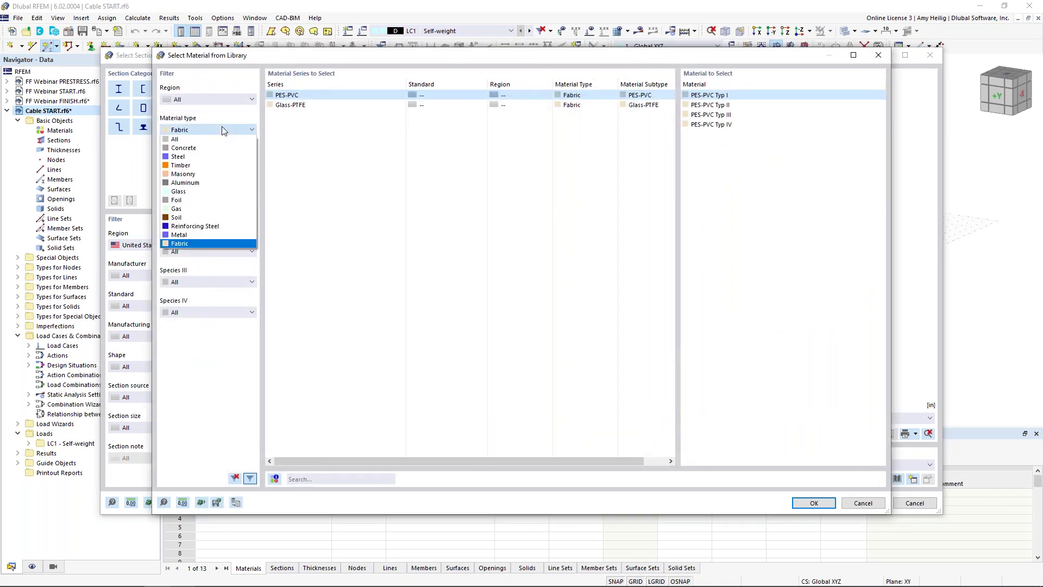
click(206, 235)
click(194, 160)
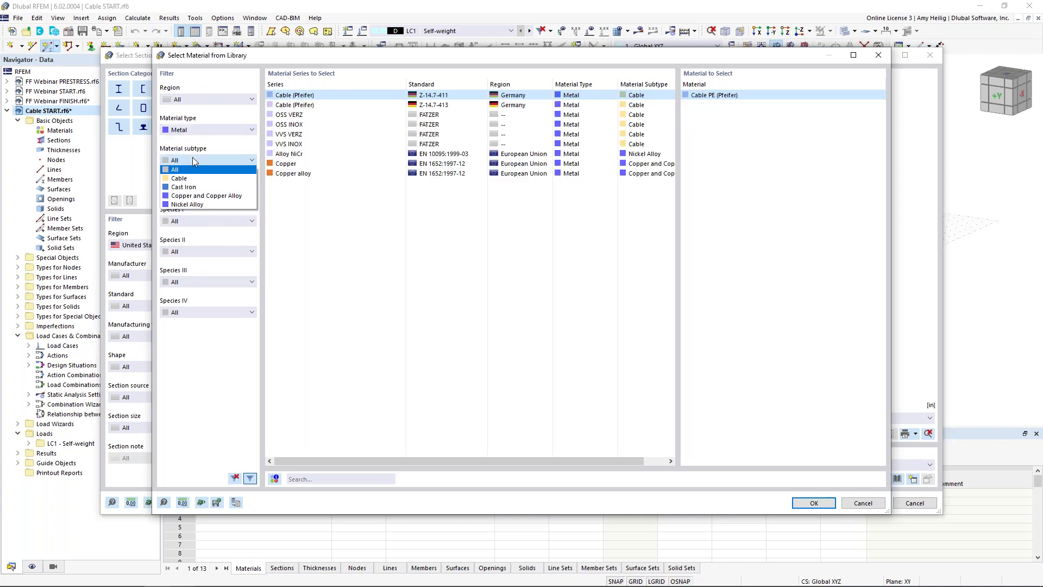
click(185, 180)
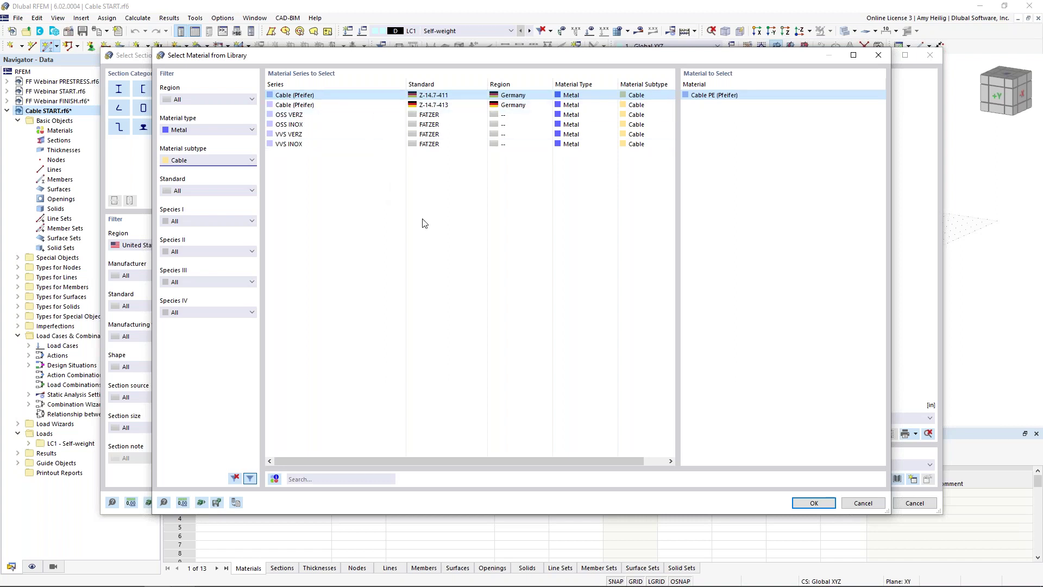
click(815, 503)
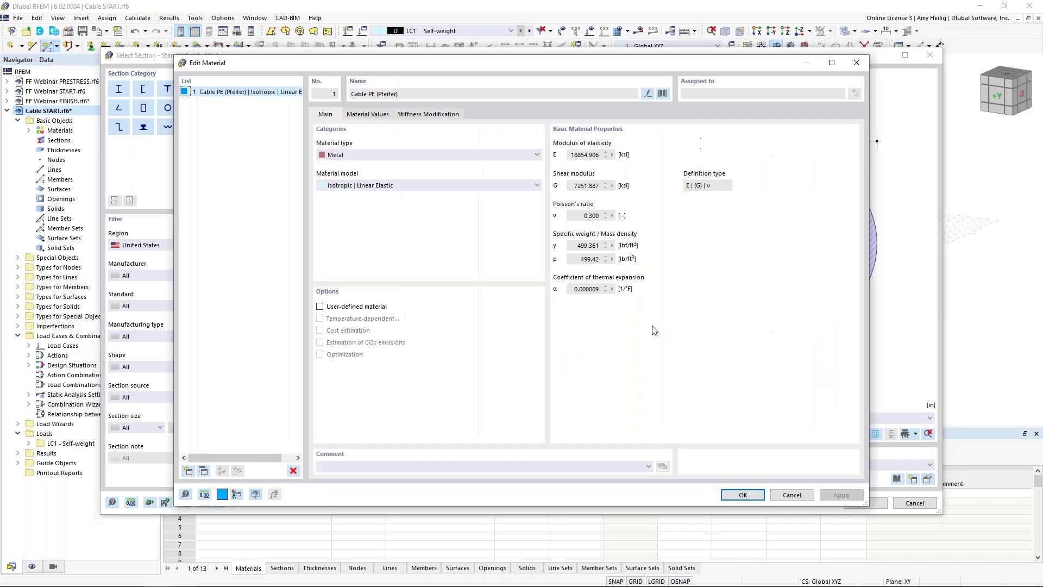
Step: Make the cable material user-defined, rename it "User-Defined Cable Material", and check its material values
click(320, 306)
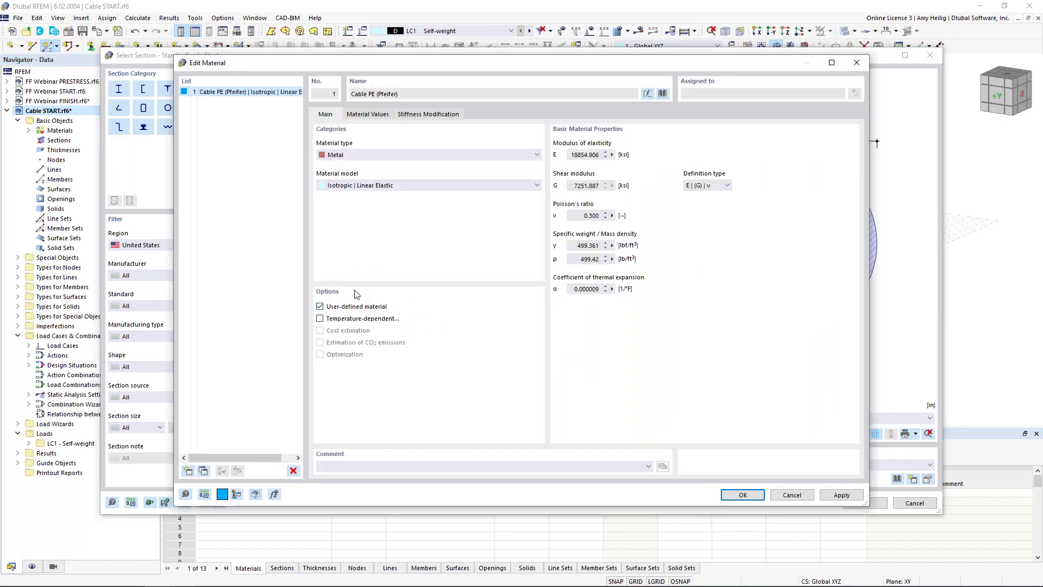
click(648, 93)
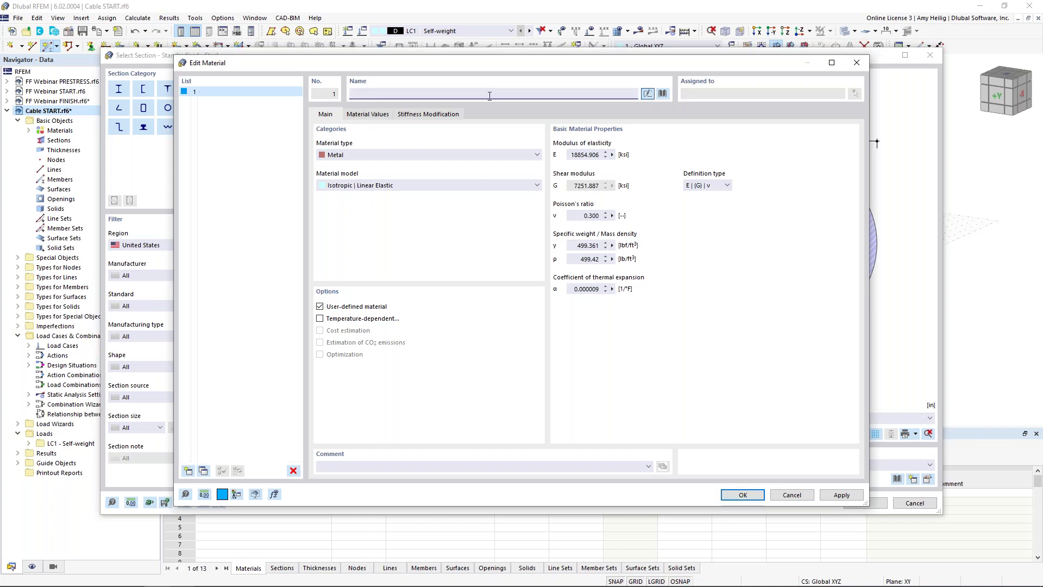
text(User-Defined Cable Material)
click(378, 118)
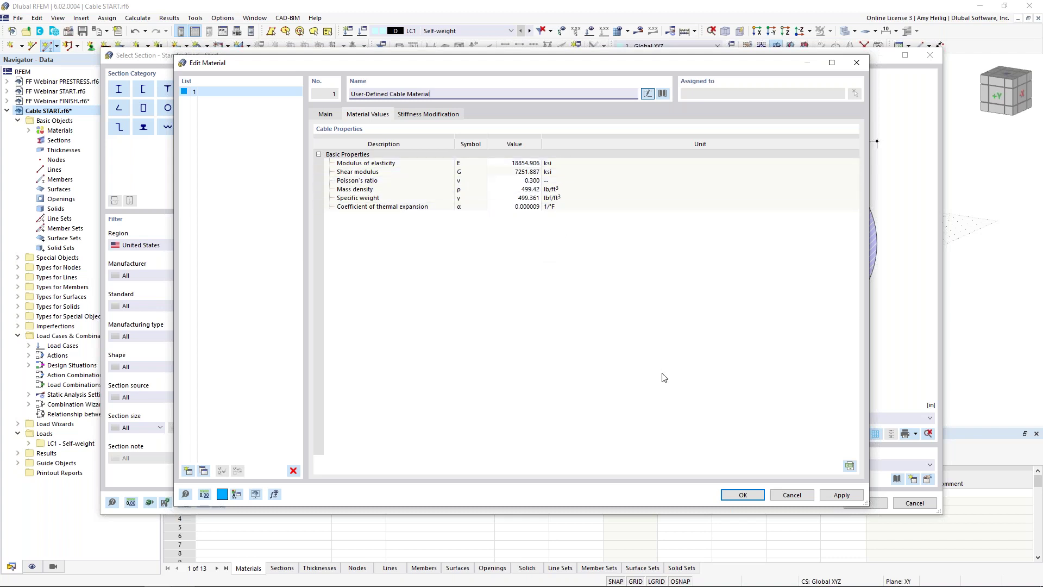
click(747, 493)
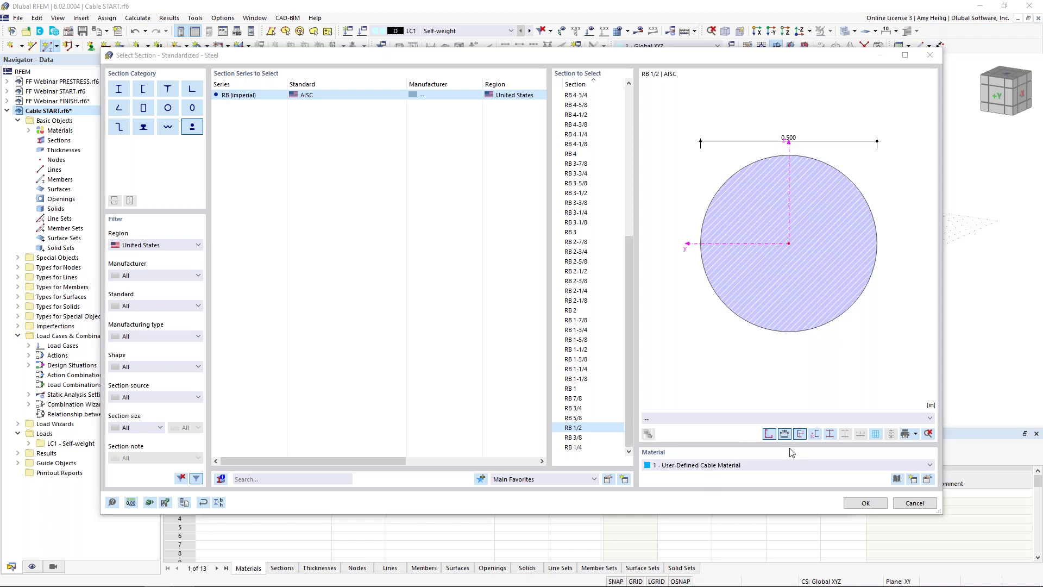
Step: Accept the RB 1/2 section with the user-defined cable material for the new member, and exit member placement without drawing
click(853, 503)
click(783, 504)
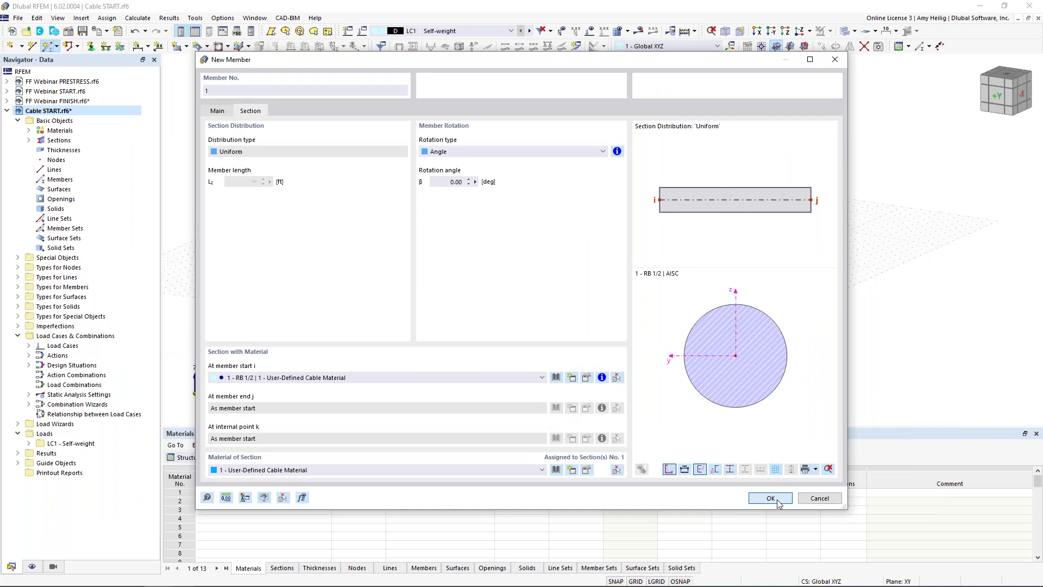
key(Escape)
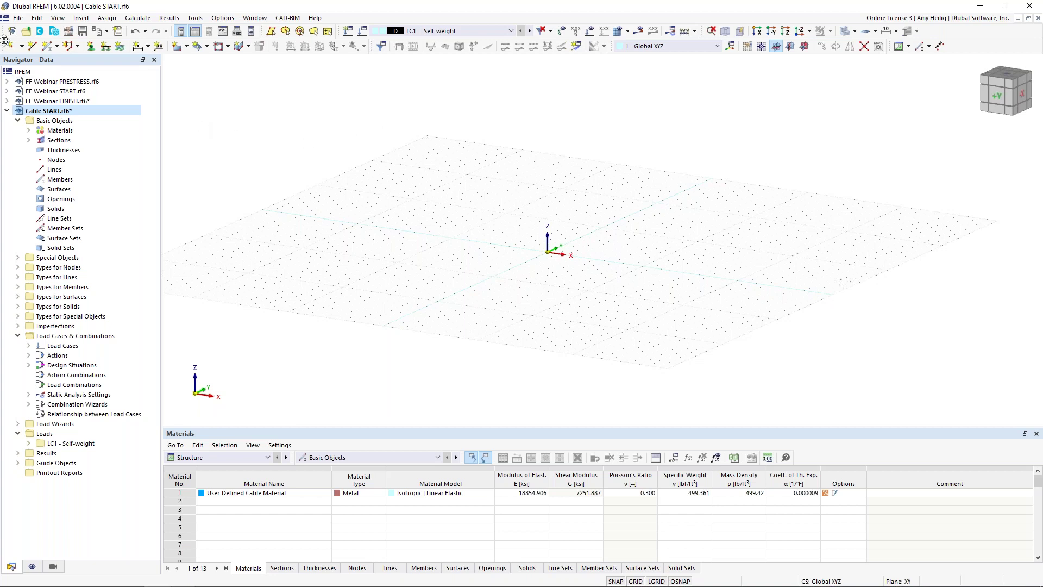
Step: Examine the options for saving a model as a template and for initializing a new model from a template, without creating one
click(19, 18)
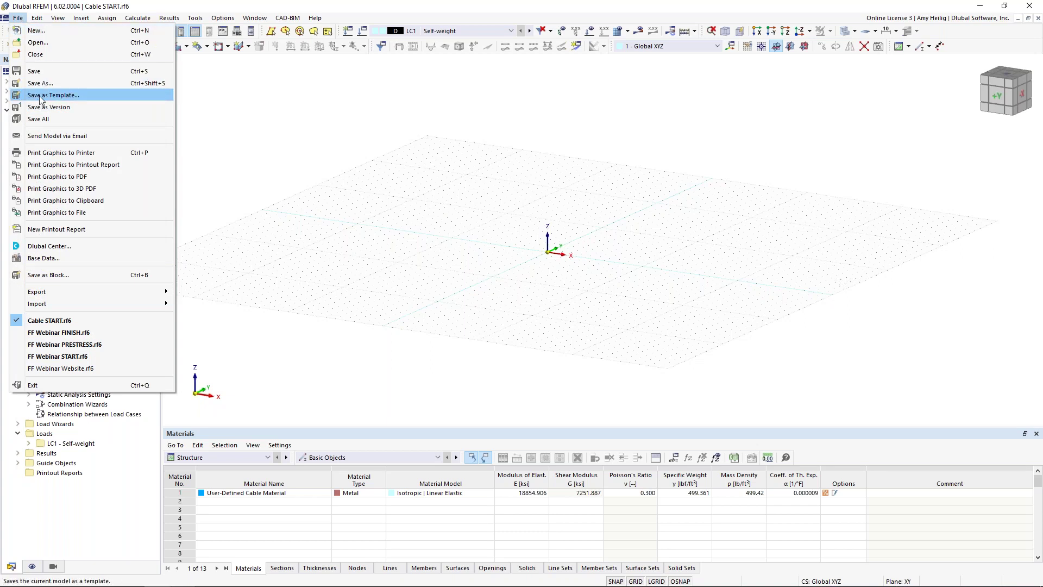
click(269, 123)
click(13, 32)
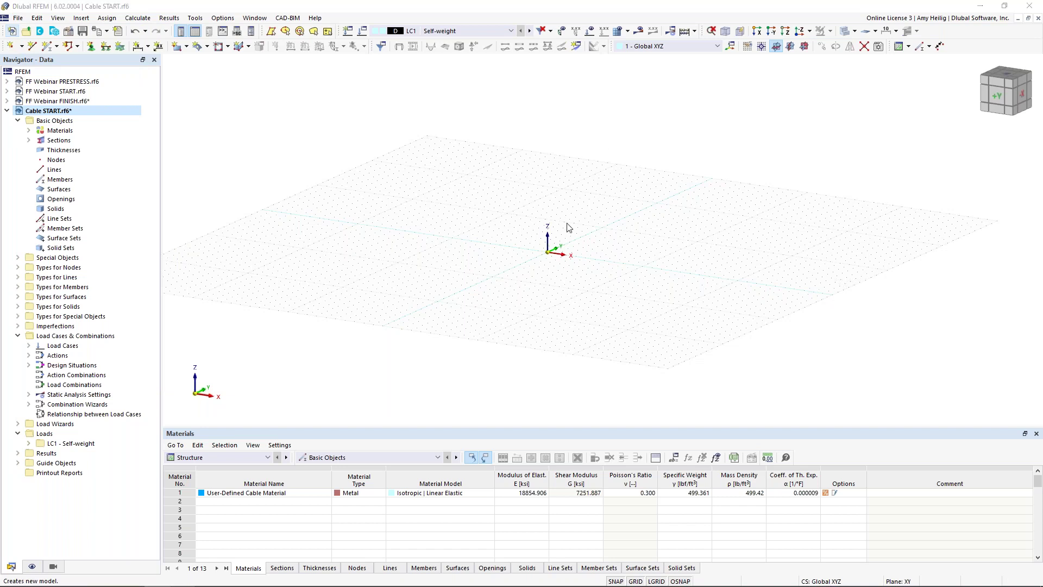
click(556, 256)
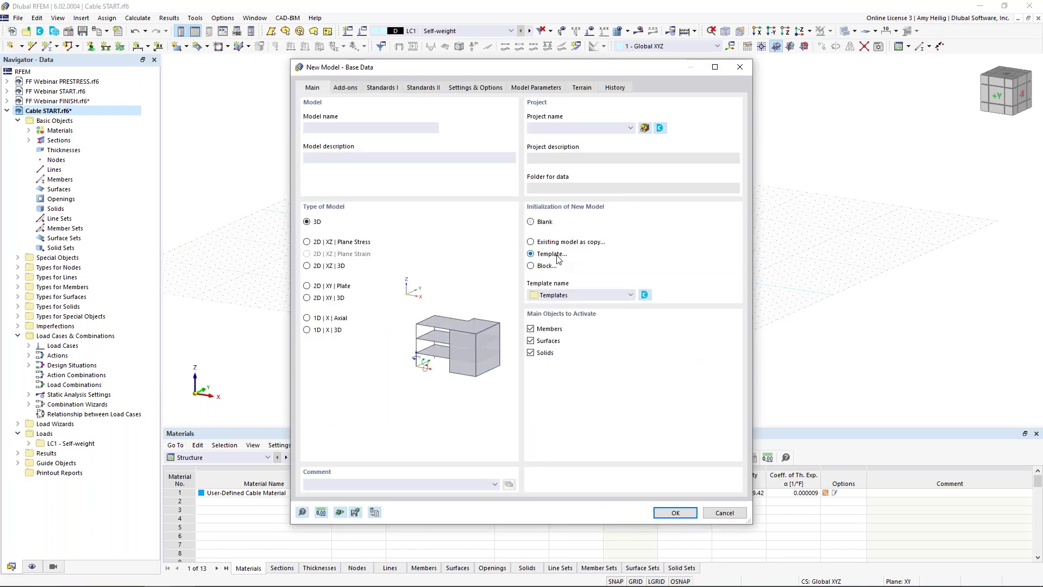
click(591, 295)
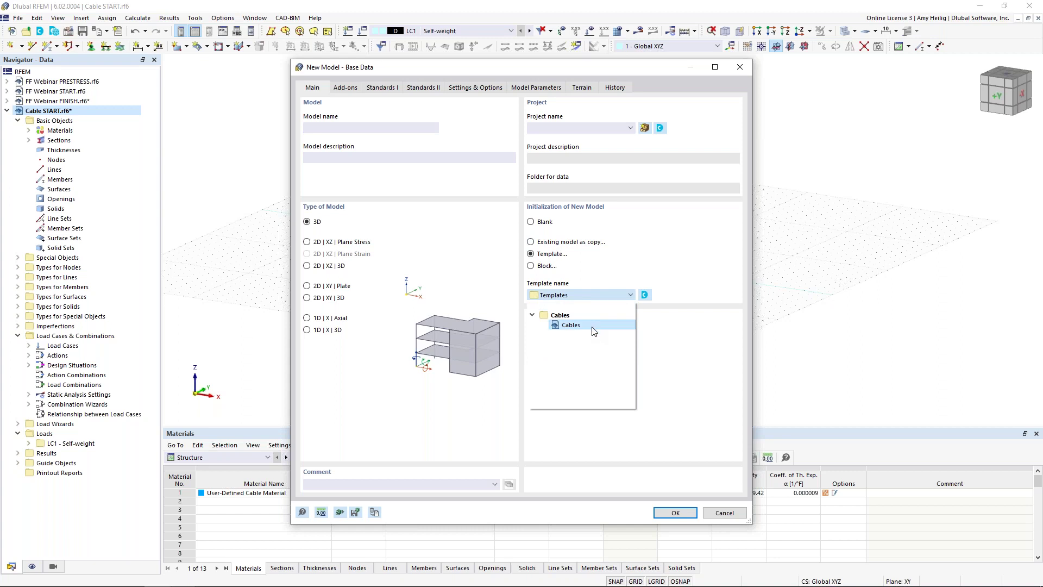
click(700, 294)
click(725, 512)
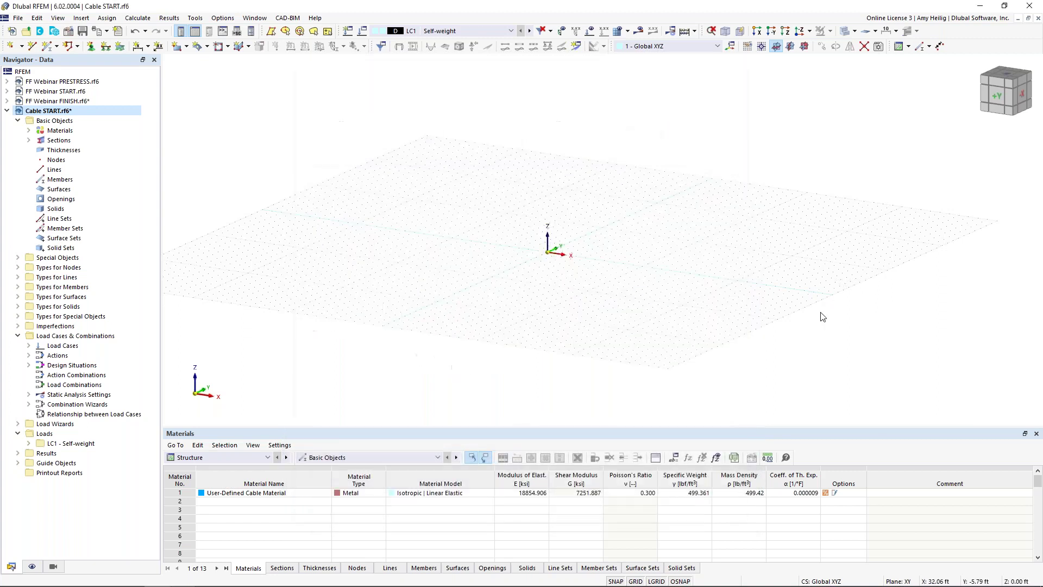
Step: Draw a single Cable member with the RB 1/2 section from the origin along the positive X axis
click(47, 47)
click(257, 138)
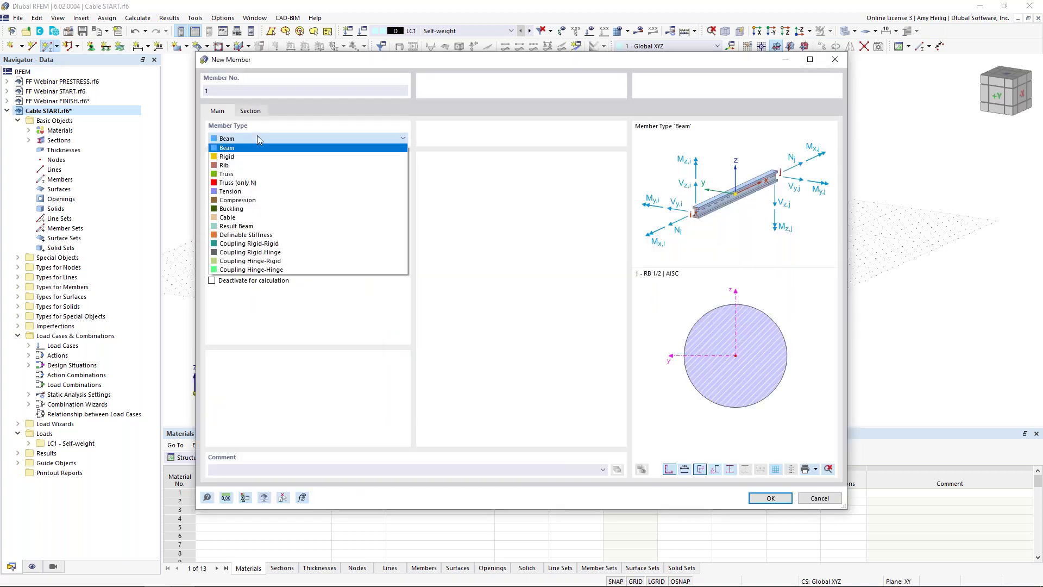
click(237, 217)
click(769, 498)
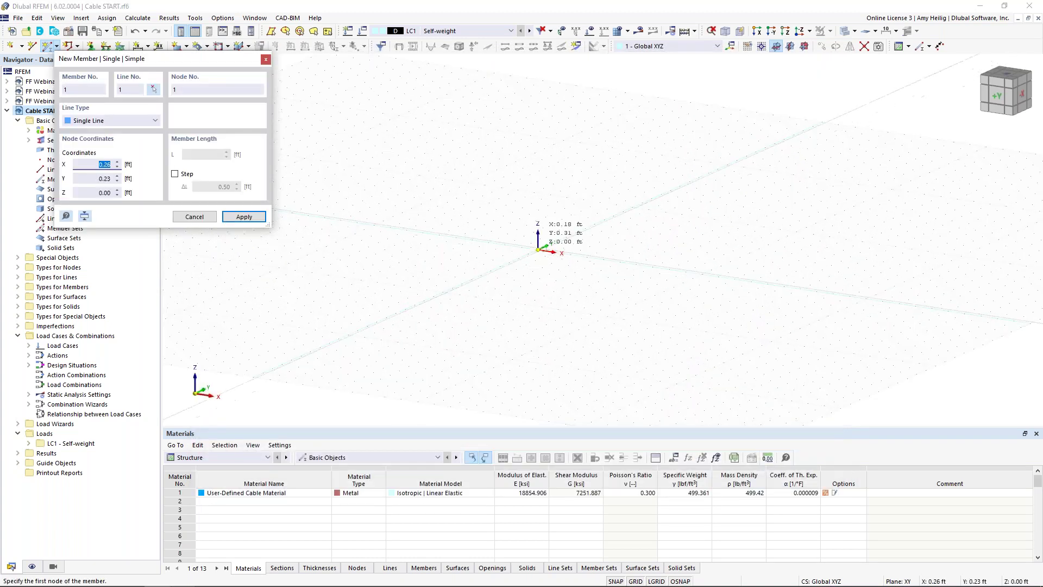
click(537, 250)
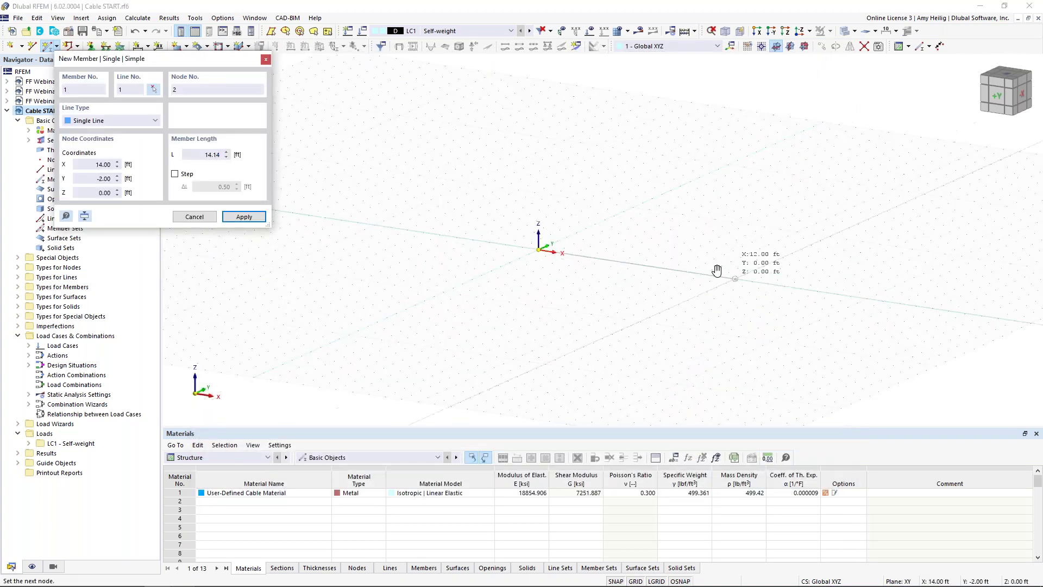
click(939, 281)
key(Escape)
Step: Assign hinged nodal supports to both end nodes of the cable member
ctrl+middle_drag(555, 313, 608, 326)
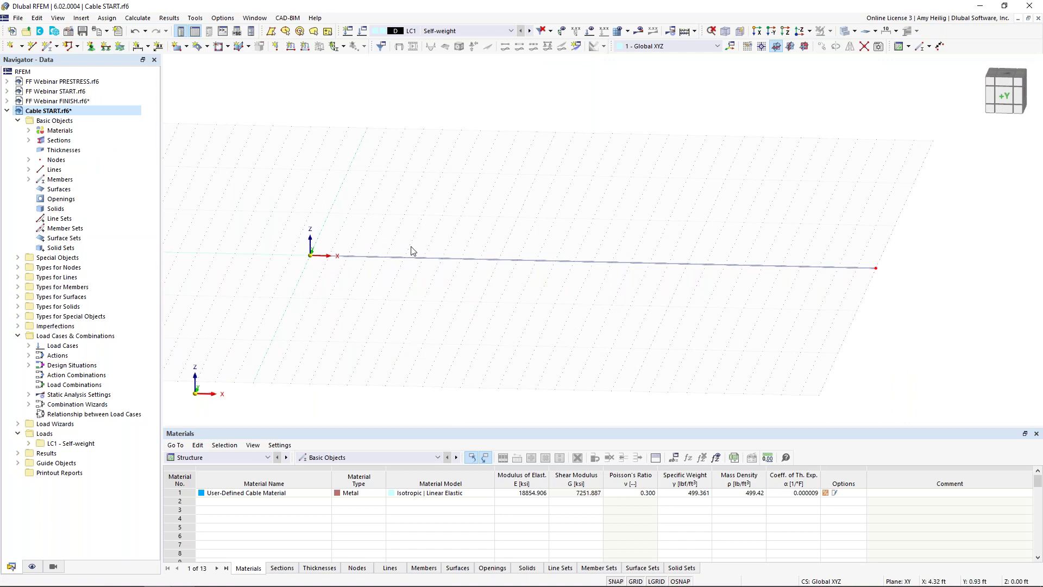
click(91, 48)
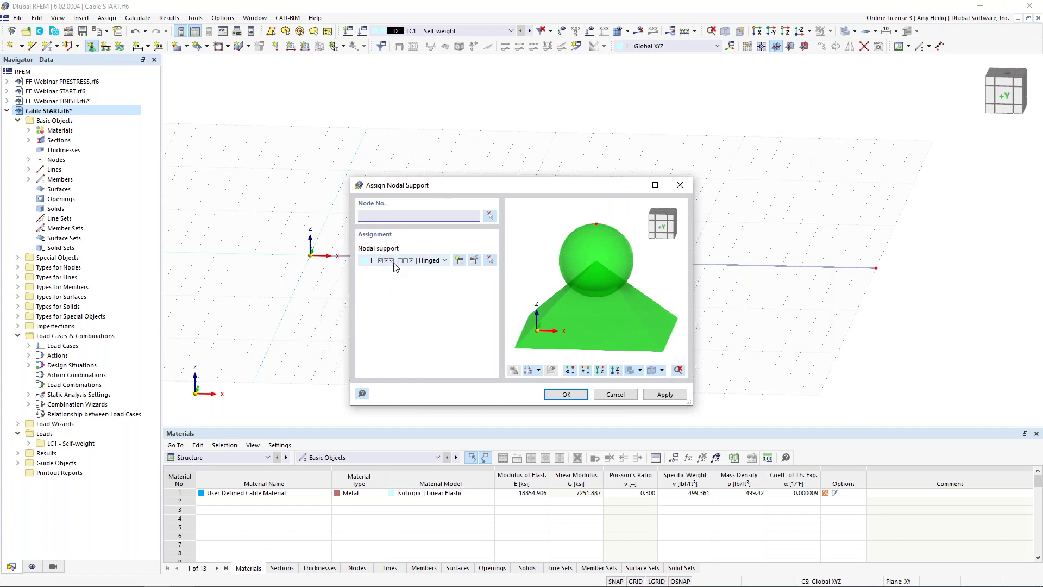
click(567, 394)
drag(255, 156, 952, 337)
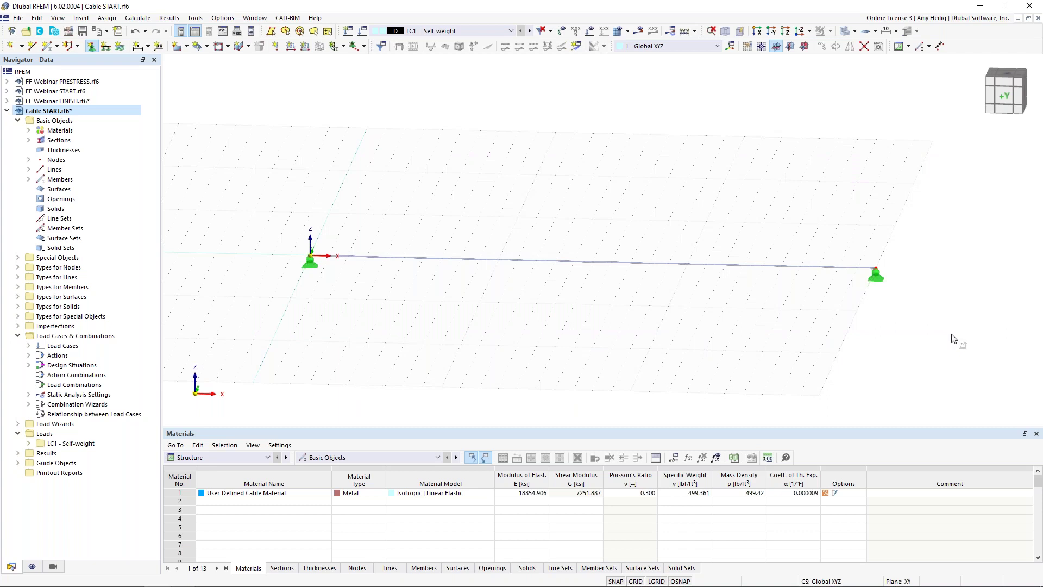
key(Escape)
Step: Rename load case LC1 as "Self-weight (SW)"
click(363, 32)
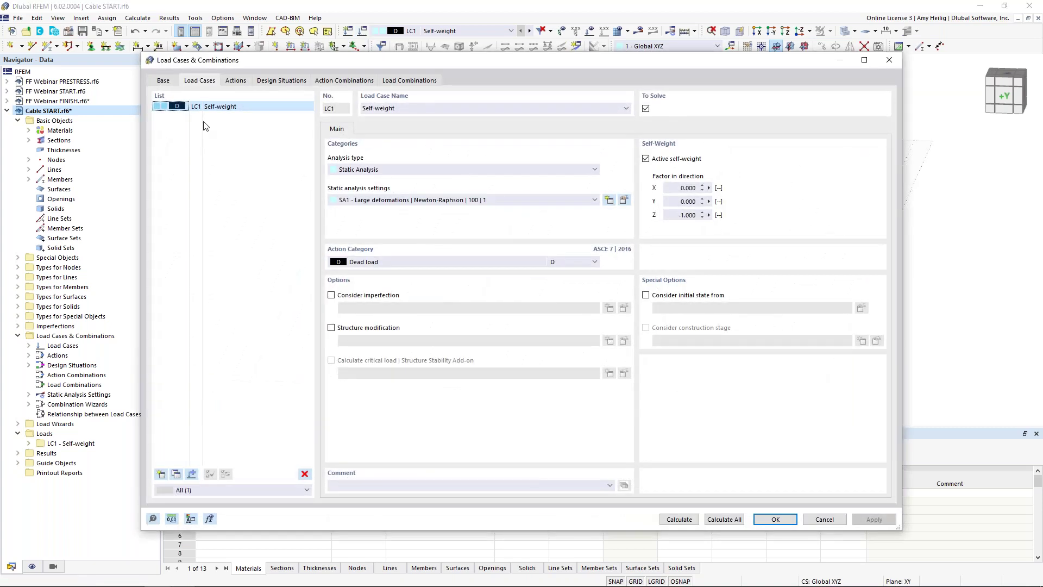
click(482, 109)
text((SW)
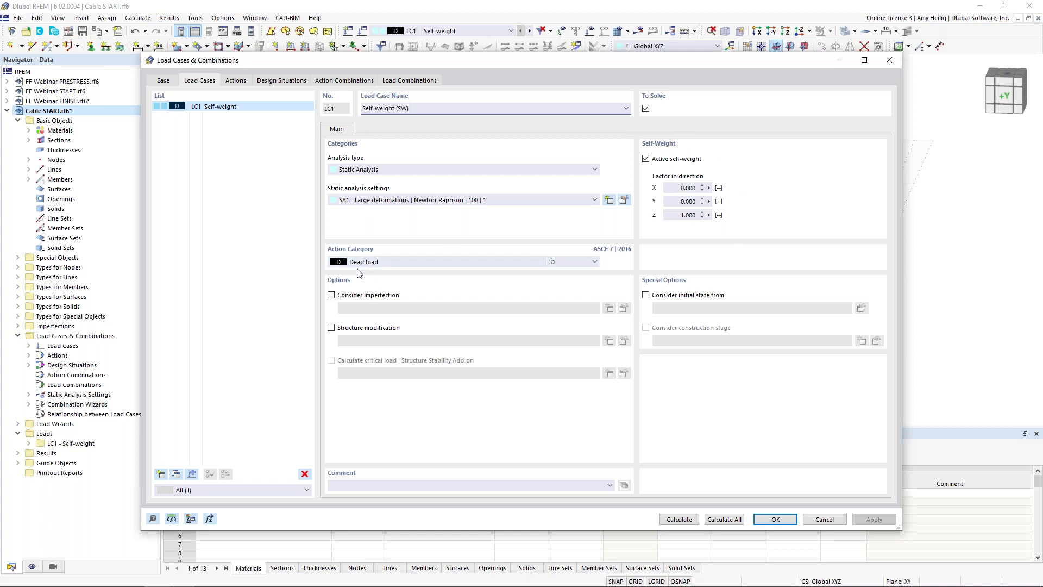
Step: Calculate the self-weight load case and display the member's axial force N
click(691, 519)
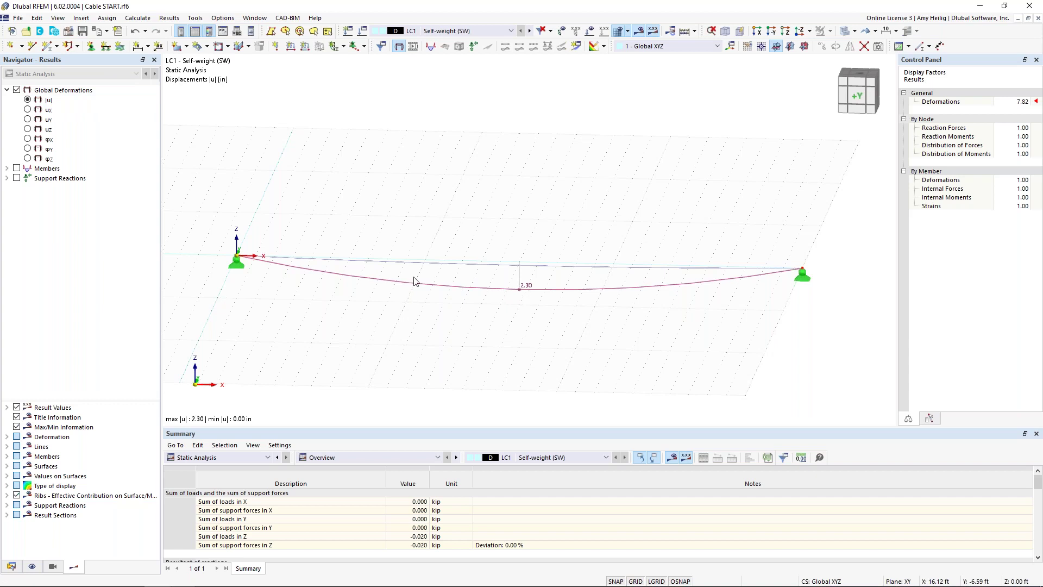
click(7, 168)
click(16, 168)
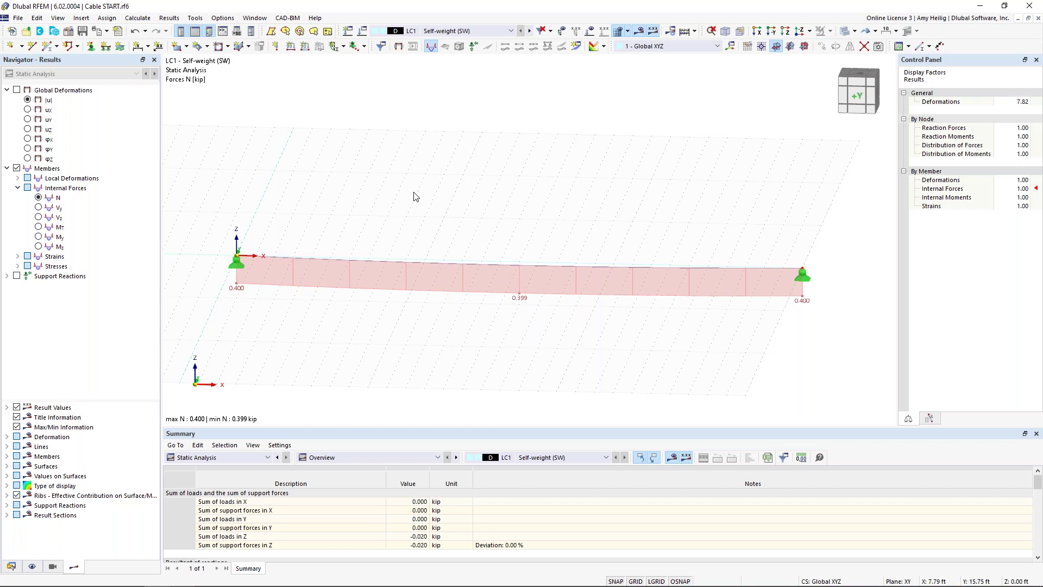
Step: Add a load case named "Prestress (P)" with the Self-straining force action category
click(363, 34)
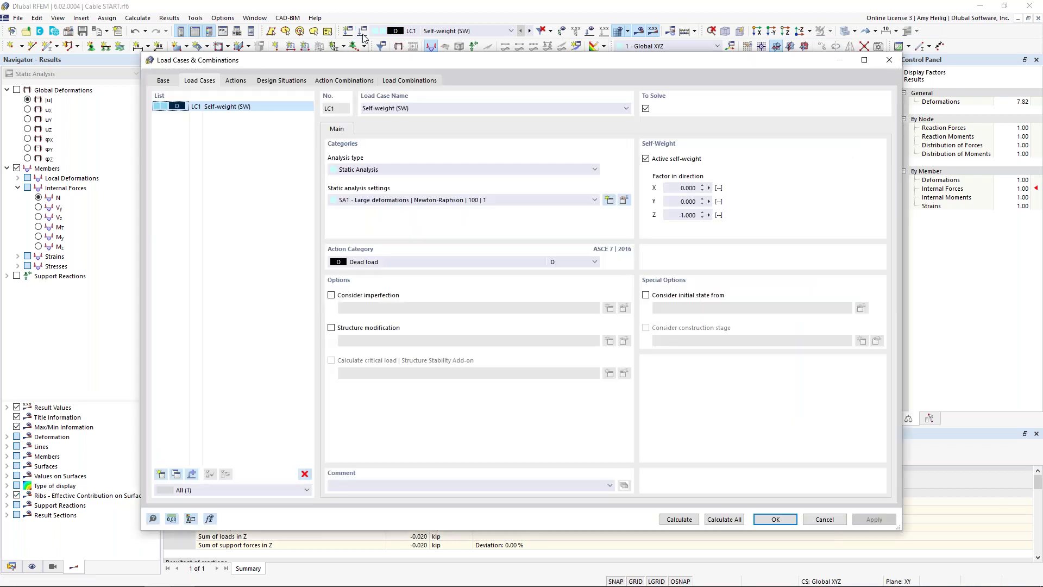
click(161, 474)
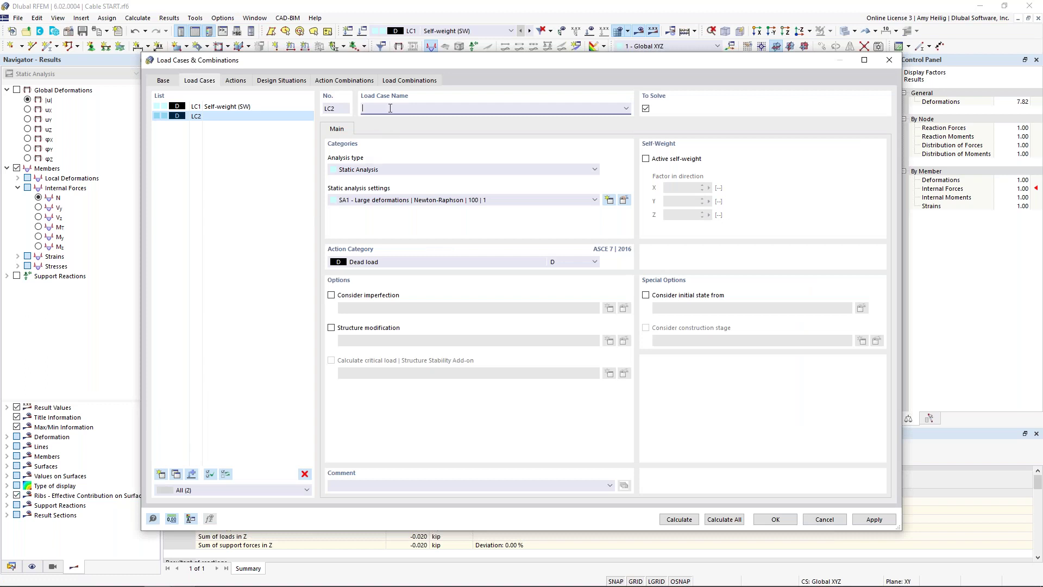
text(Prestress (P))
click(448, 262)
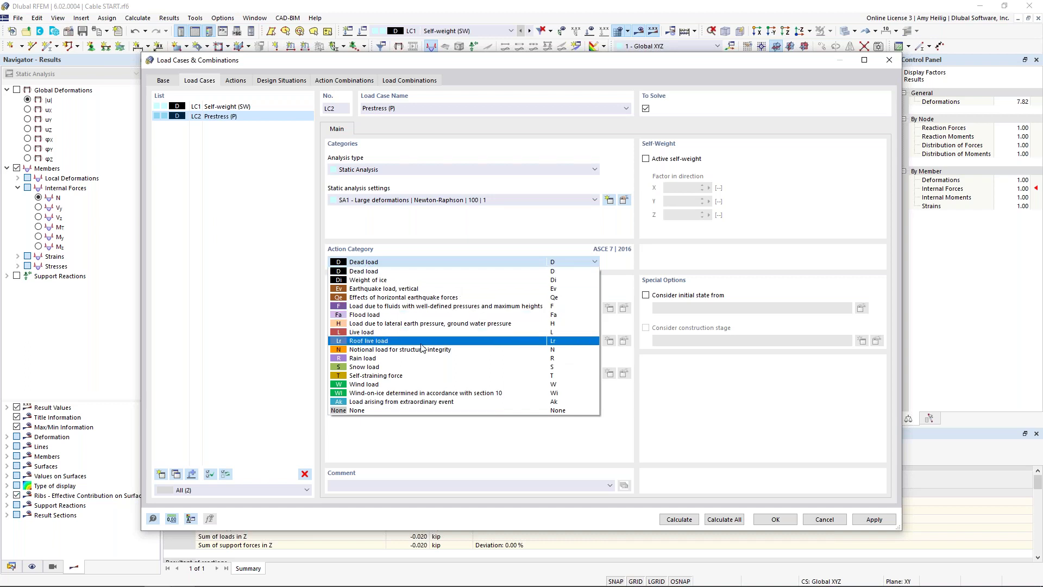
click(409, 375)
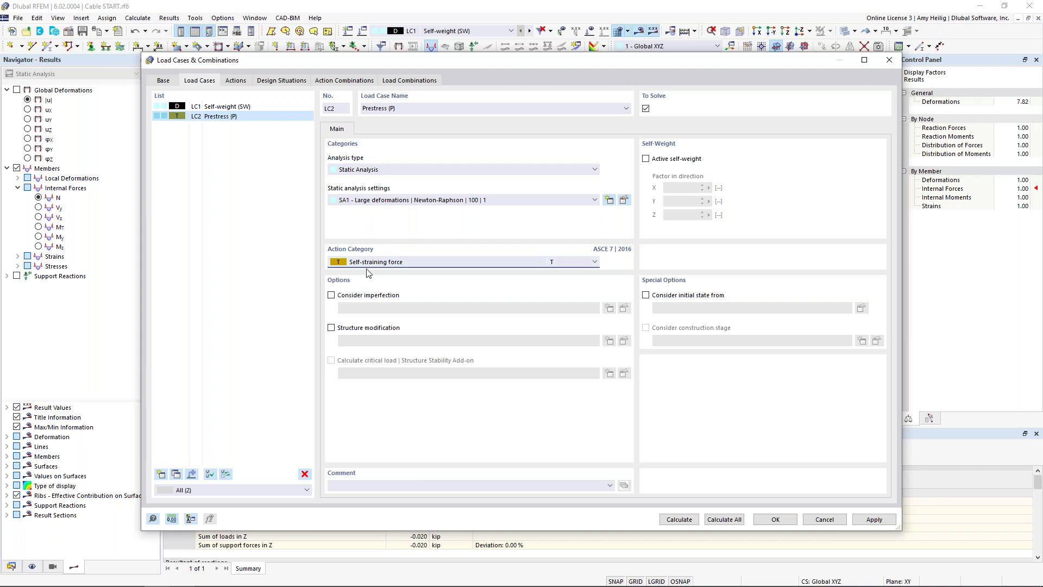
click(766, 517)
Step: Start a new member load in LC2 - Prestress (P) with the Form-Finding load type
middle_drag(553, 311, 505, 298)
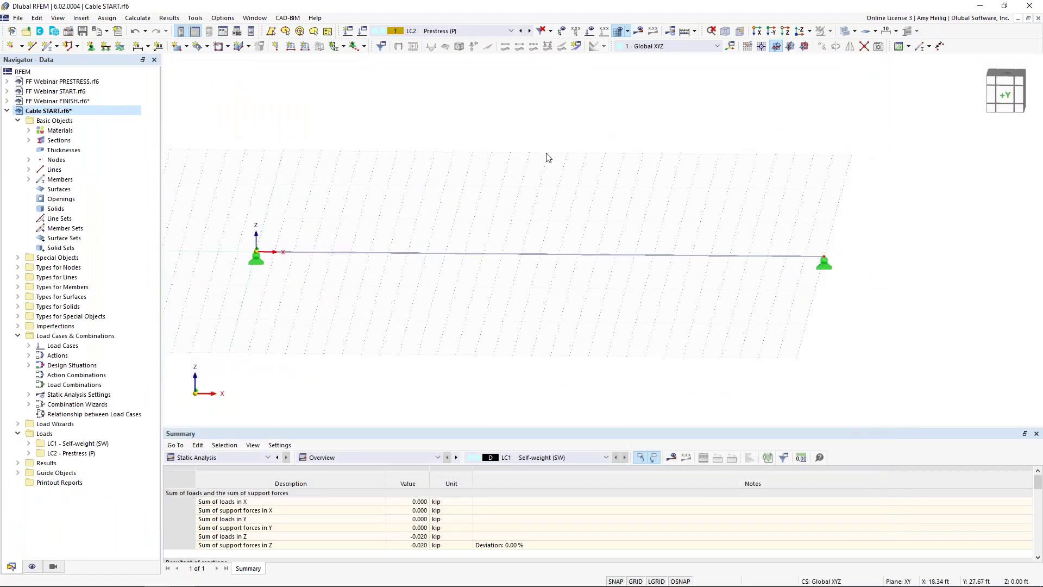
click(305, 49)
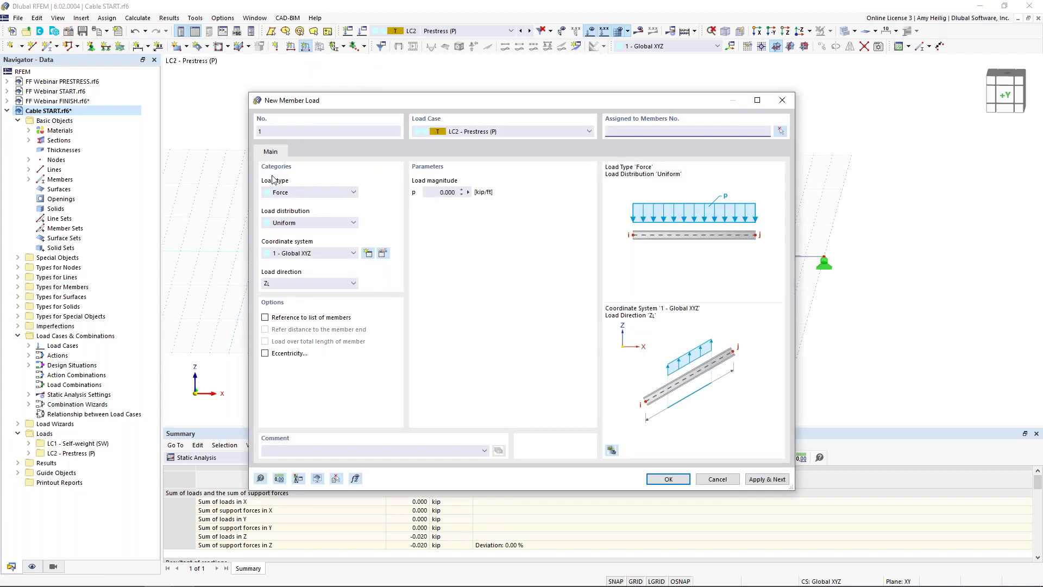
click(307, 192)
scroll(353, 222, down, 3)
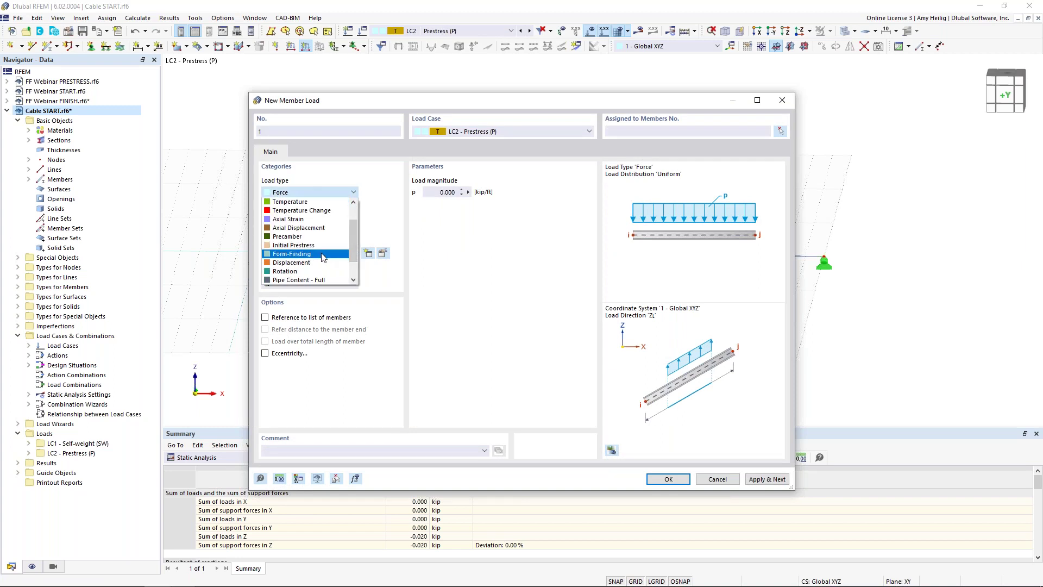
click(324, 255)
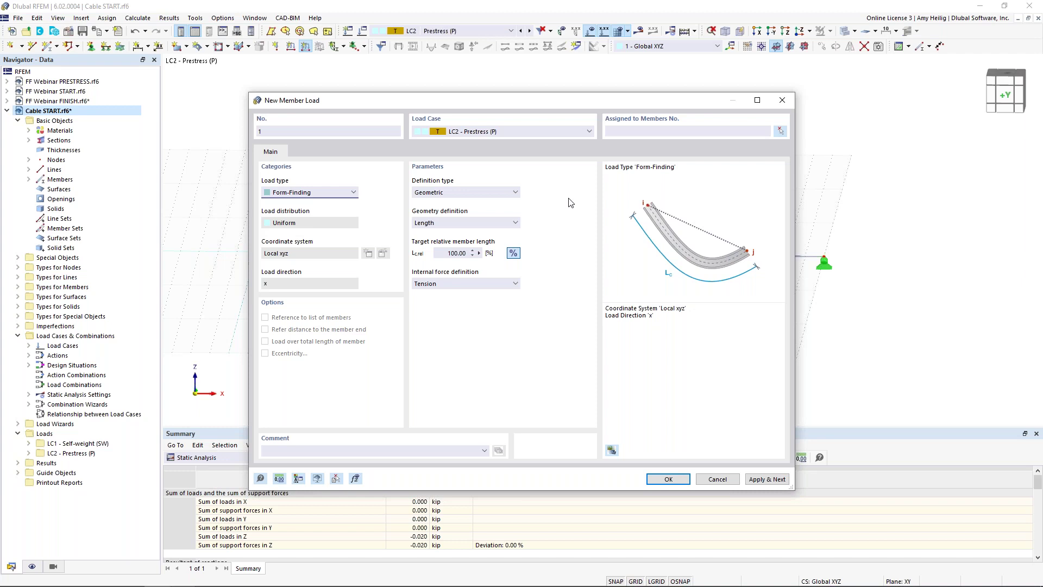
Step: Examine the geometry and force definition options available for the form-finding load, keeping the Geometric definition type
click(483, 196)
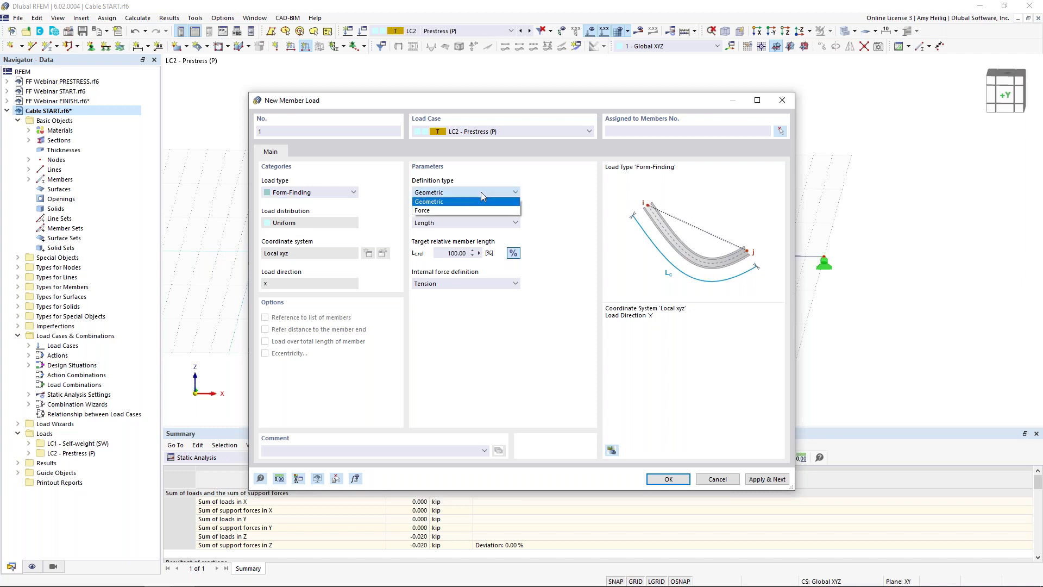
click(551, 199)
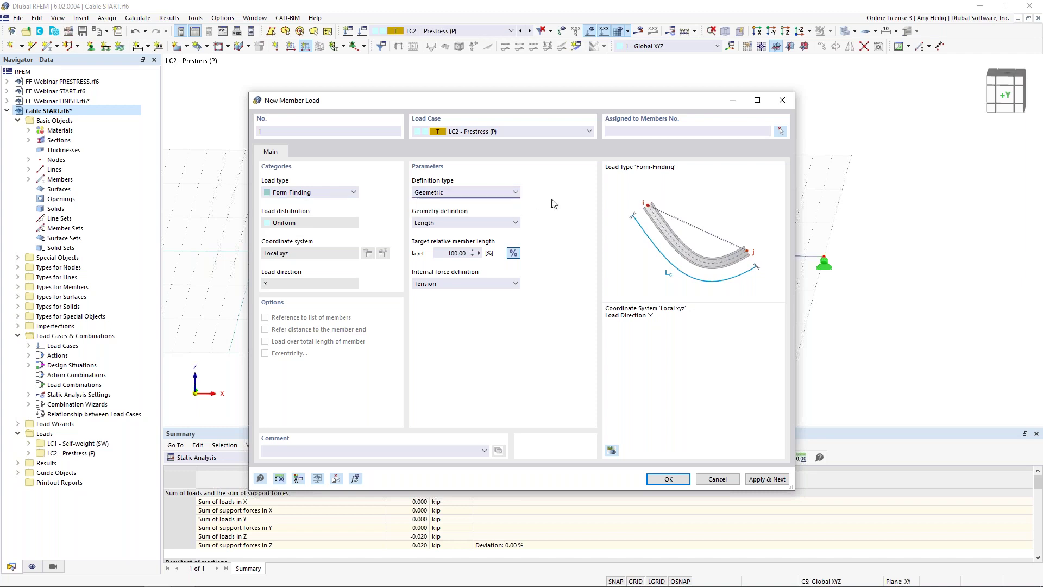
click(500, 223)
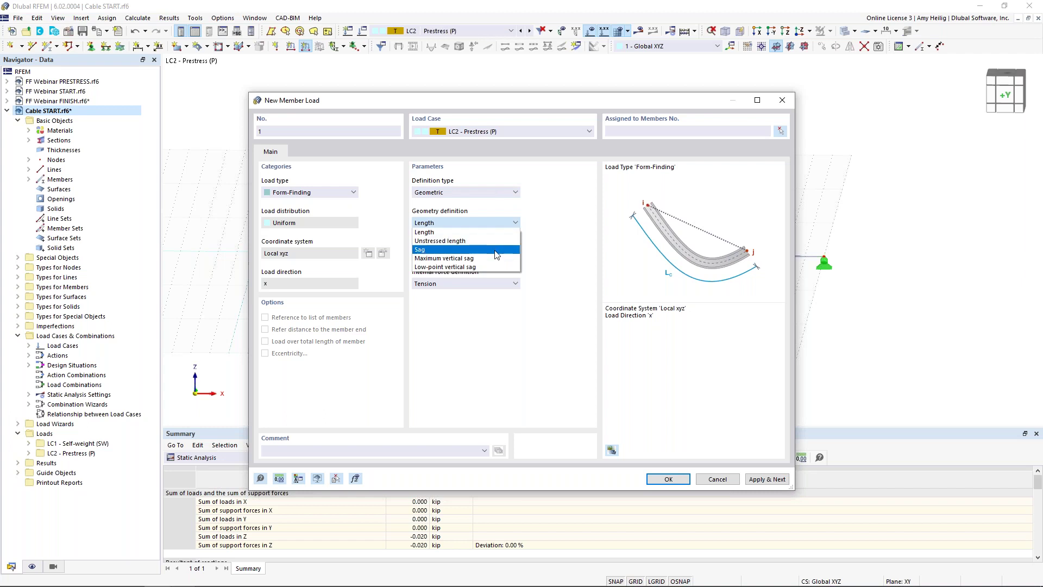
click(549, 256)
click(478, 193)
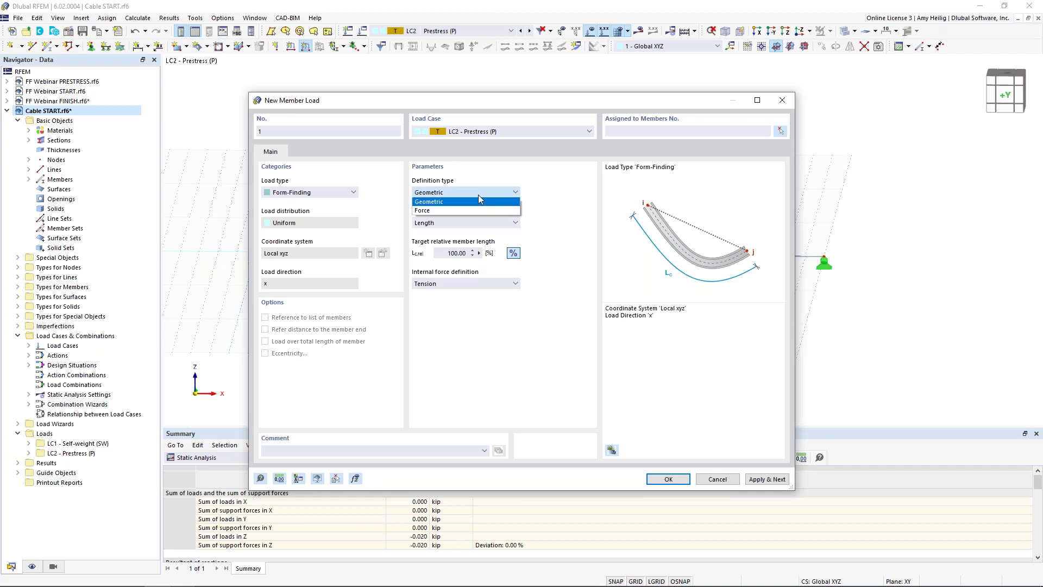
click(478, 211)
click(494, 223)
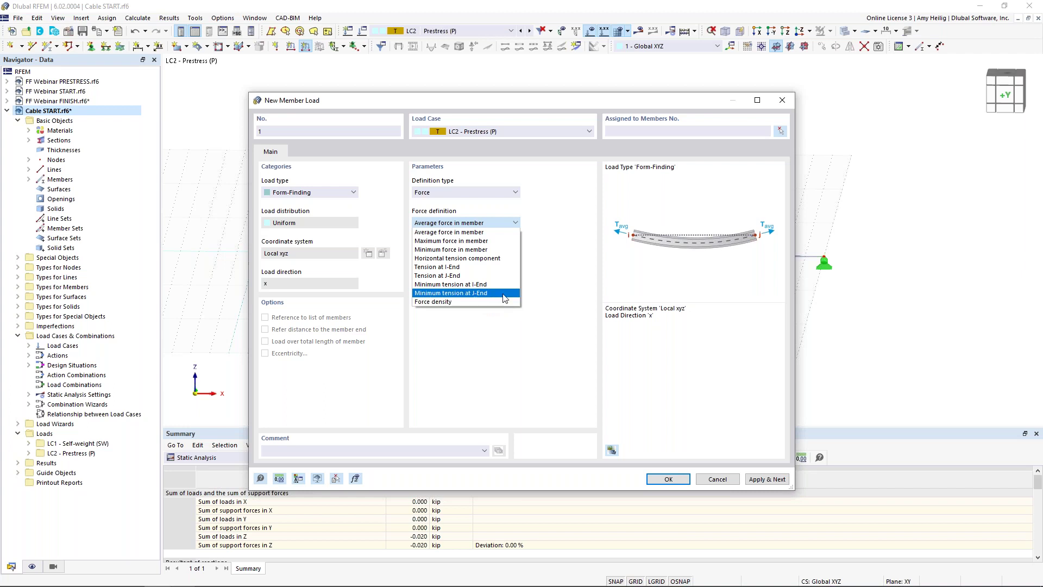
click(549, 291)
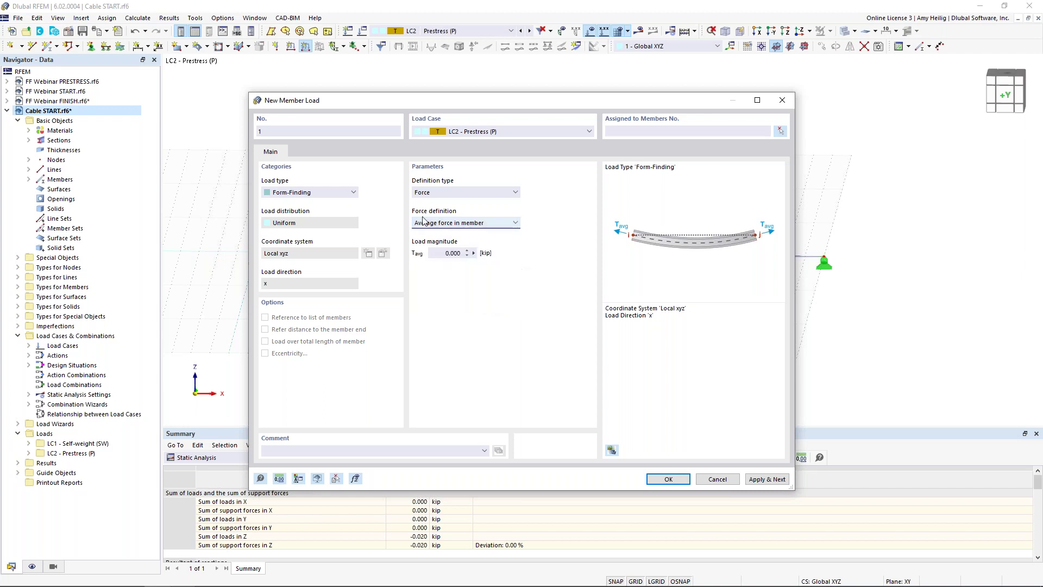
click(437, 192)
click(435, 202)
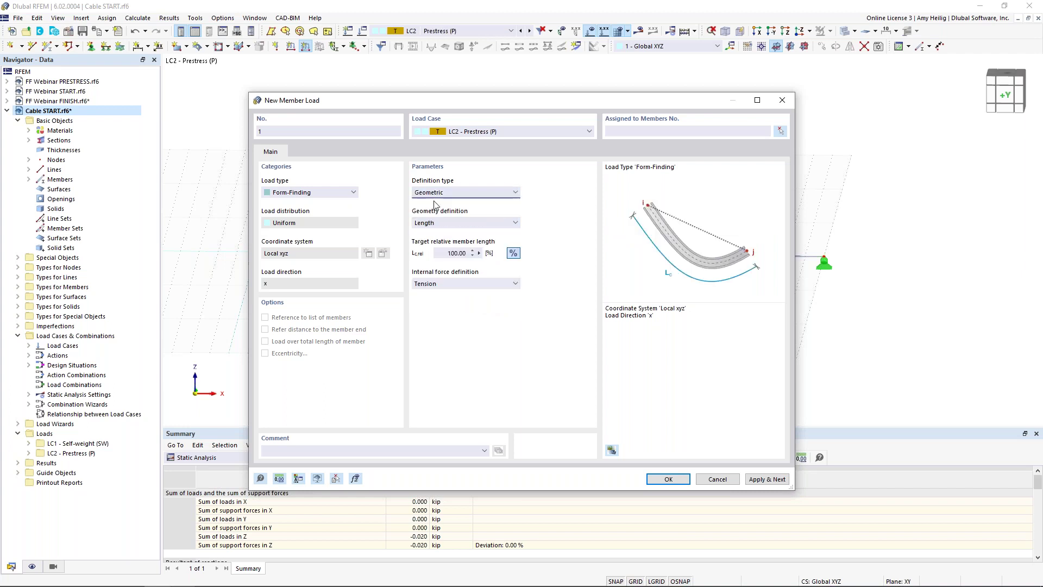
Step: Define the form-finding load by an absolute sag of 0.67 ft and apply it to the cable member
click(443, 222)
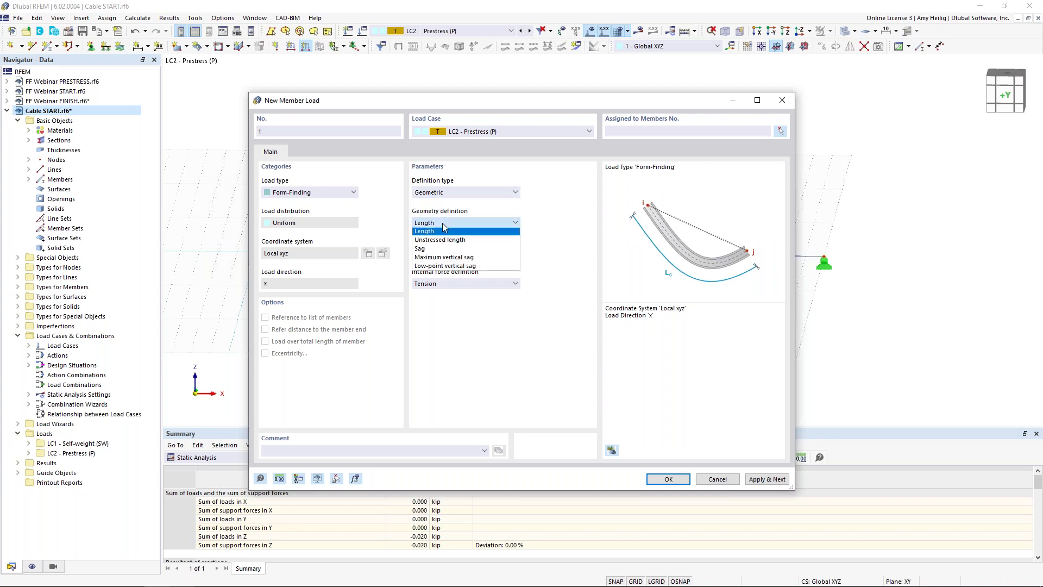
click(451, 233)
click(514, 253)
click(447, 253)
double_click(447, 253)
text(0.6)
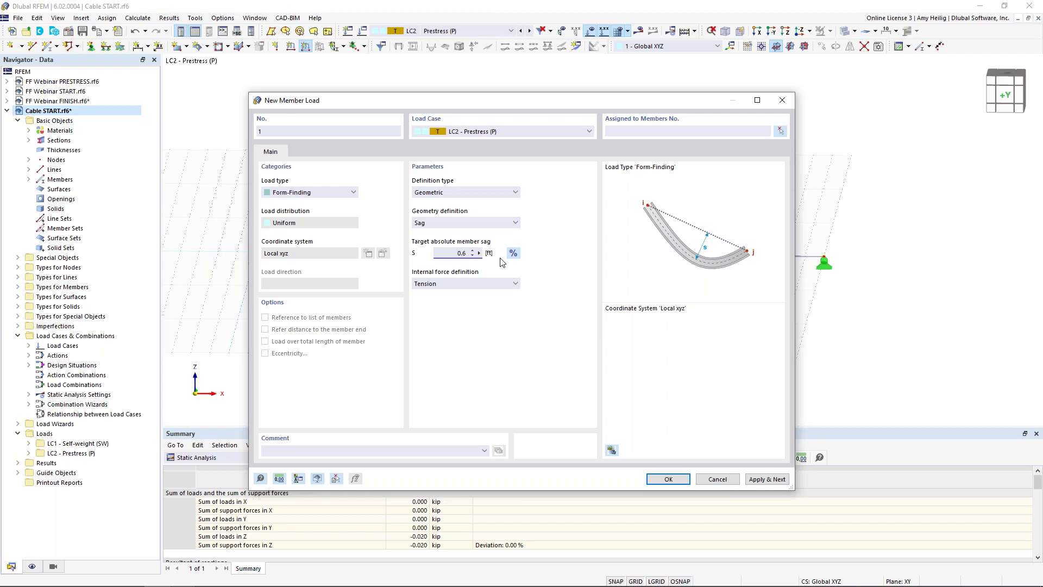
text(7)
click(628, 132)
click(666, 478)
Step: Calculate the results for load case LC2 - Prestress (P)
middle_drag(529, 303, 513, 307)
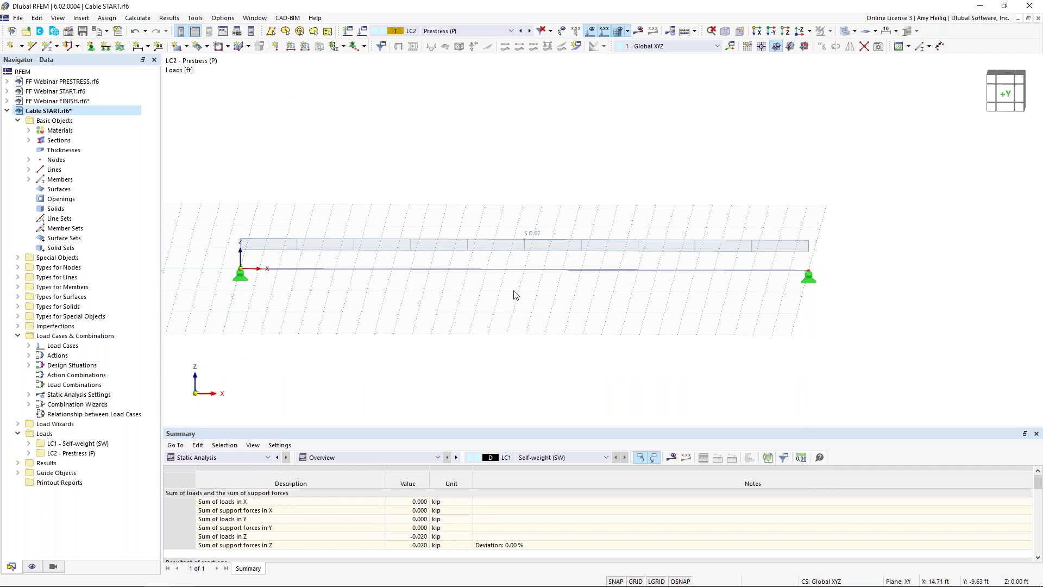
click(640, 31)
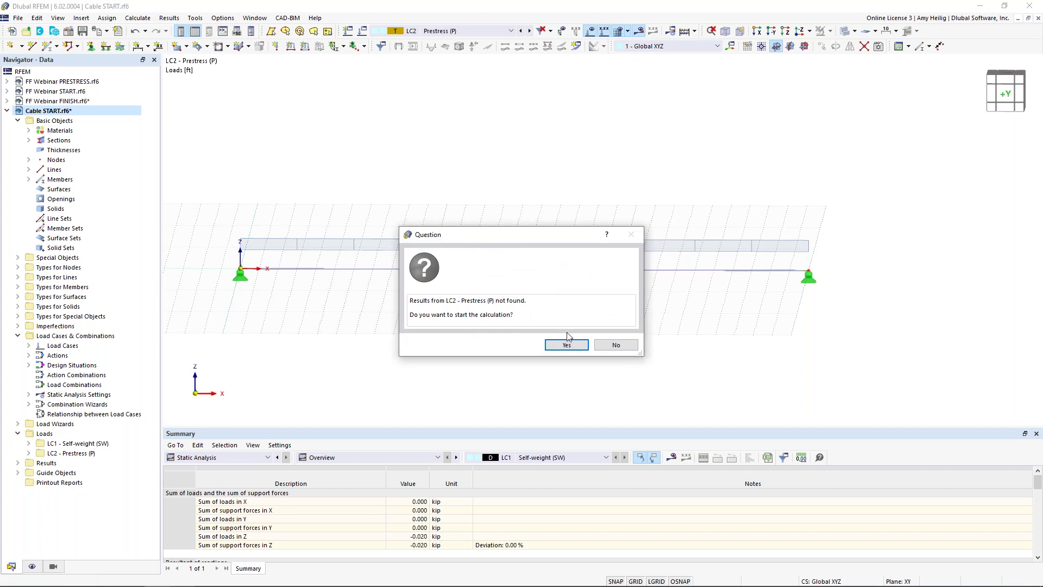
click(566, 344)
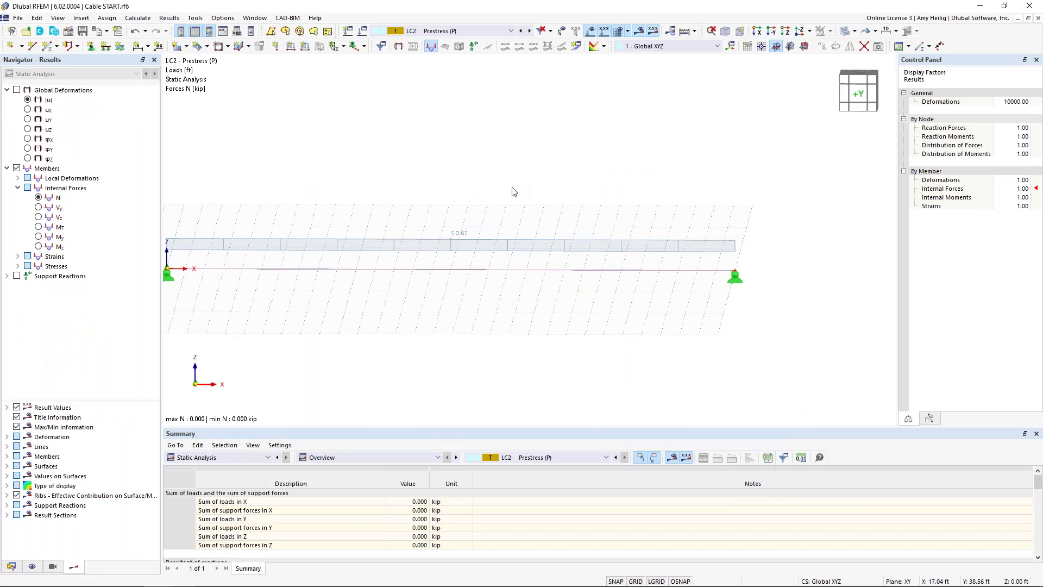
Step: Check the prestress load case's global displacements and the cable member's axial force N
scroll(514, 191, down, 2)
click(17, 90)
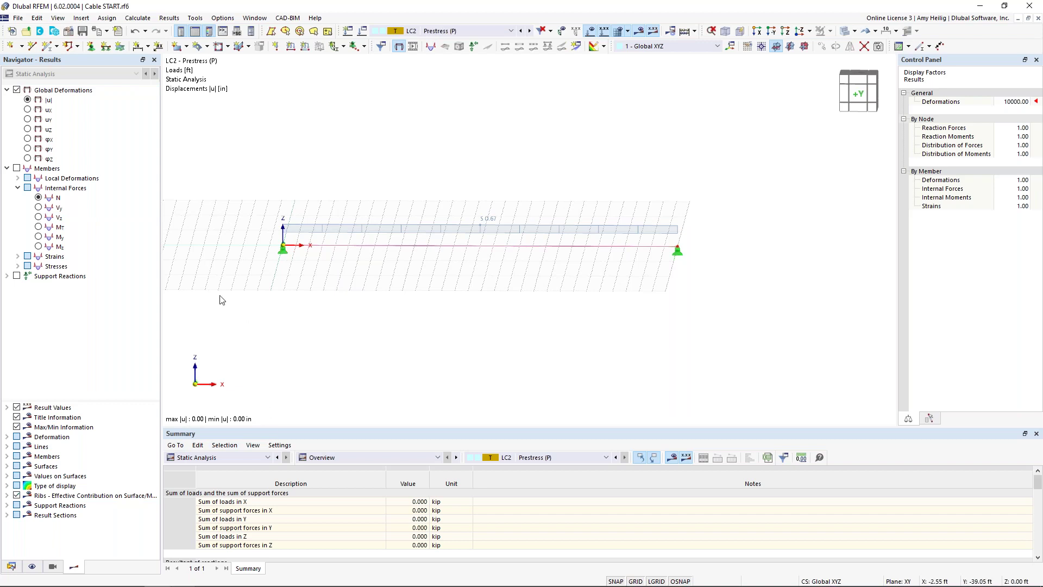
click(38, 199)
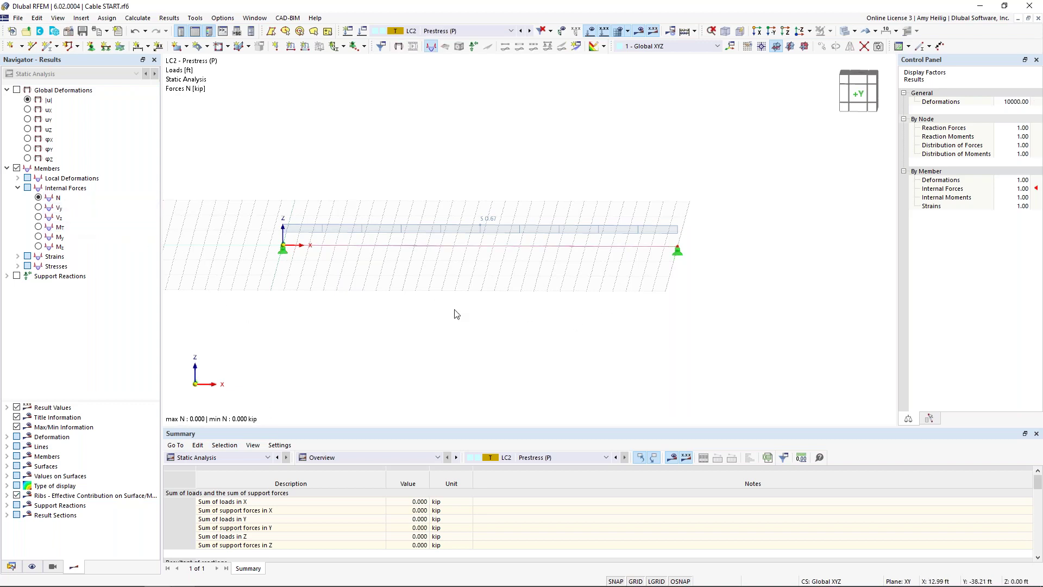
middle_drag(411, 283, 457, 299)
scroll(457, 298, up, 2)
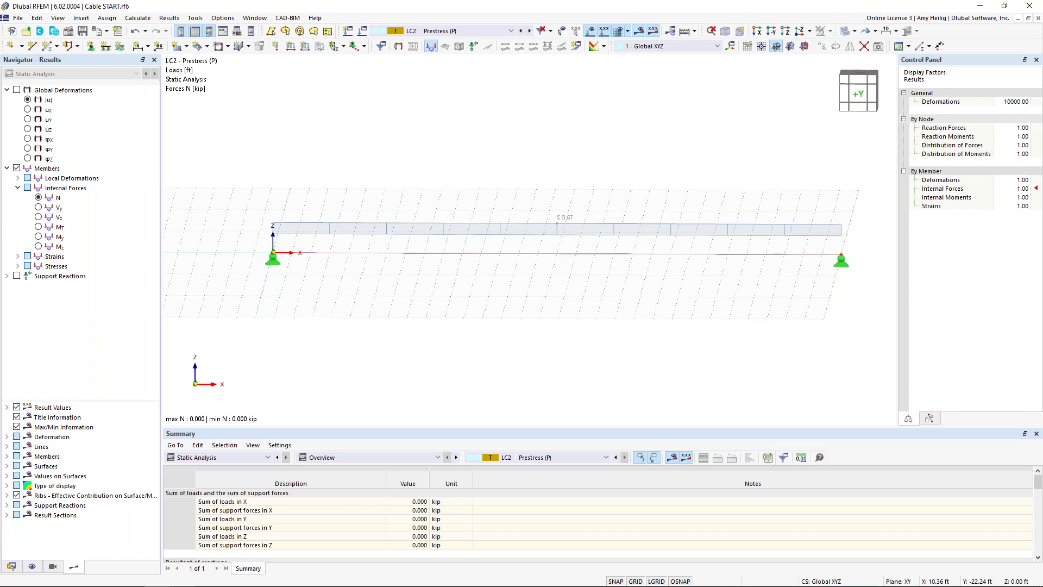
middle_drag(472, 181, 436, 176)
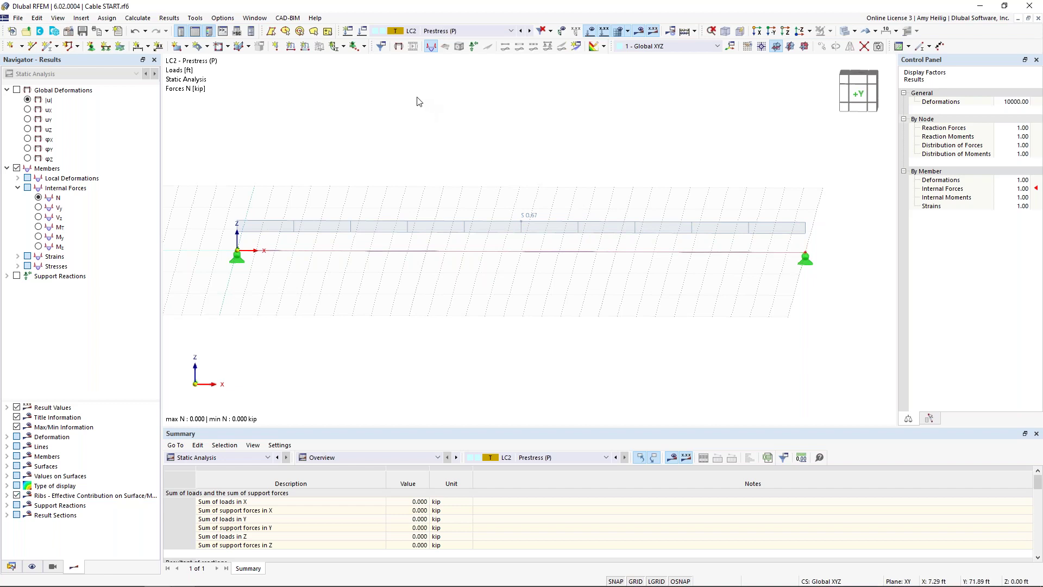
Step: Turn off the combination wizard for the ASCE 7 load combinations and open the list of load combinations
click(363, 32)
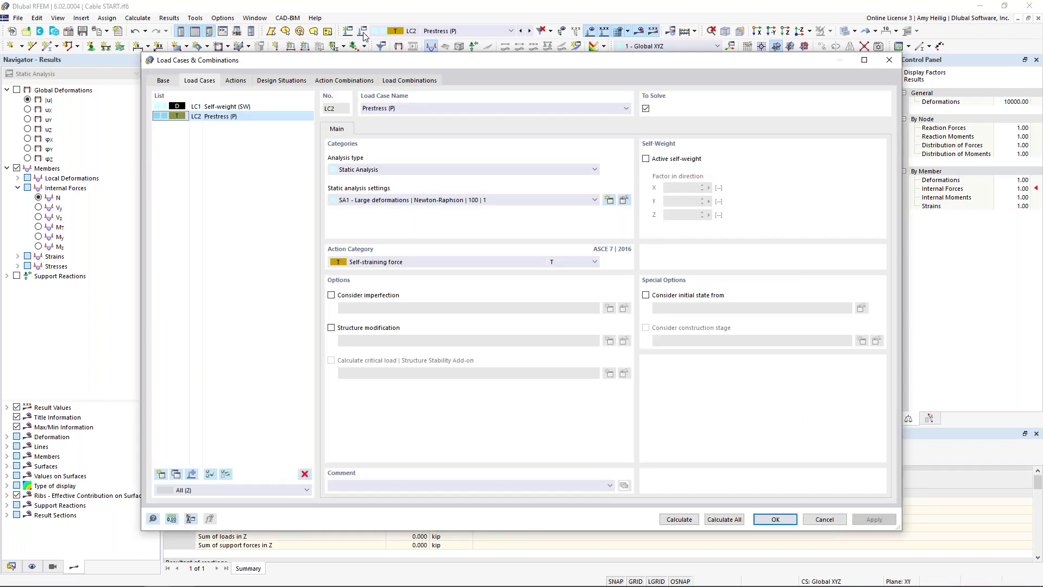
click(162, 81)
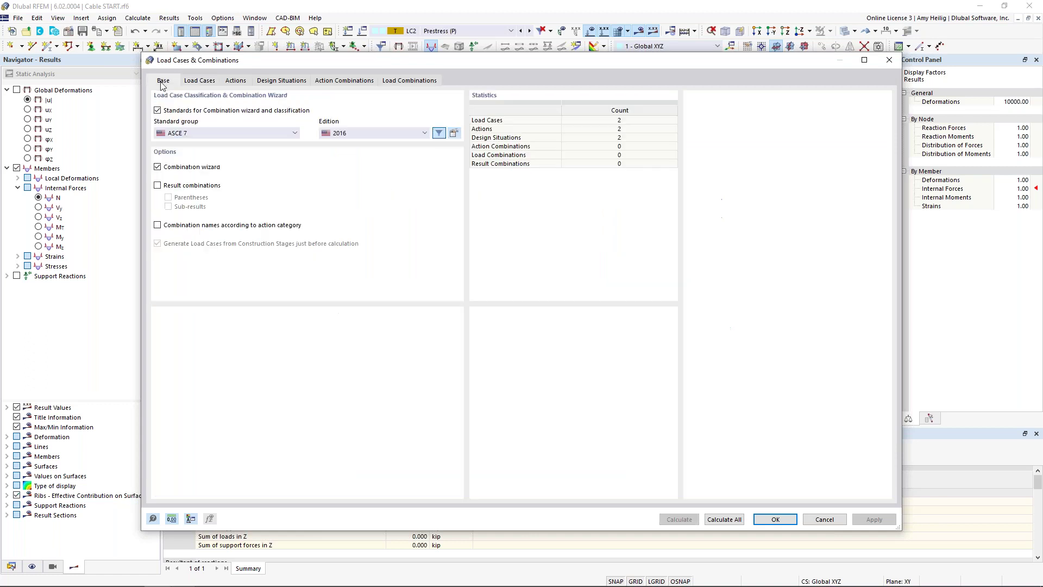
click(158, 170)
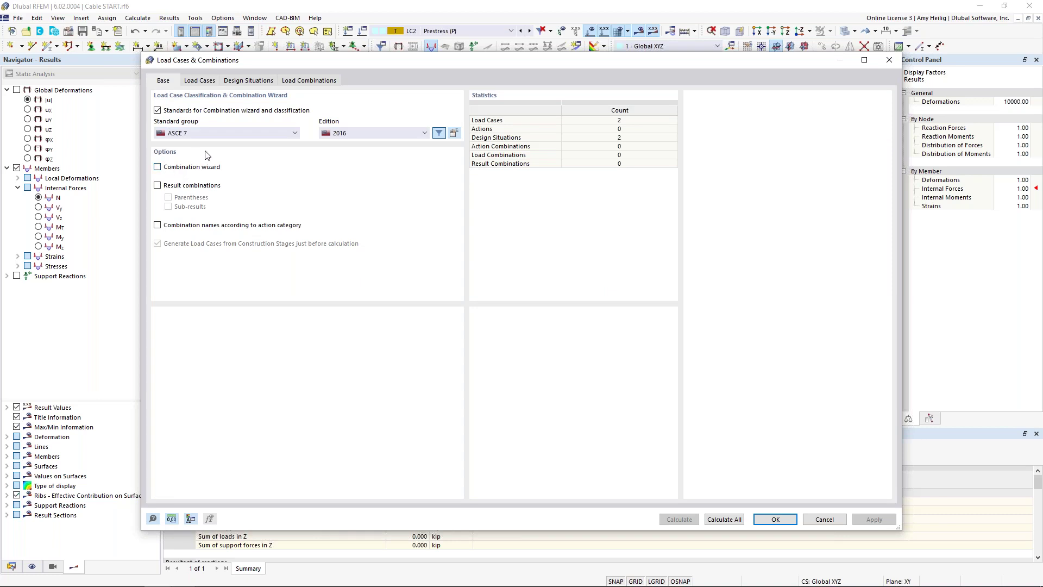
click(308, 81)
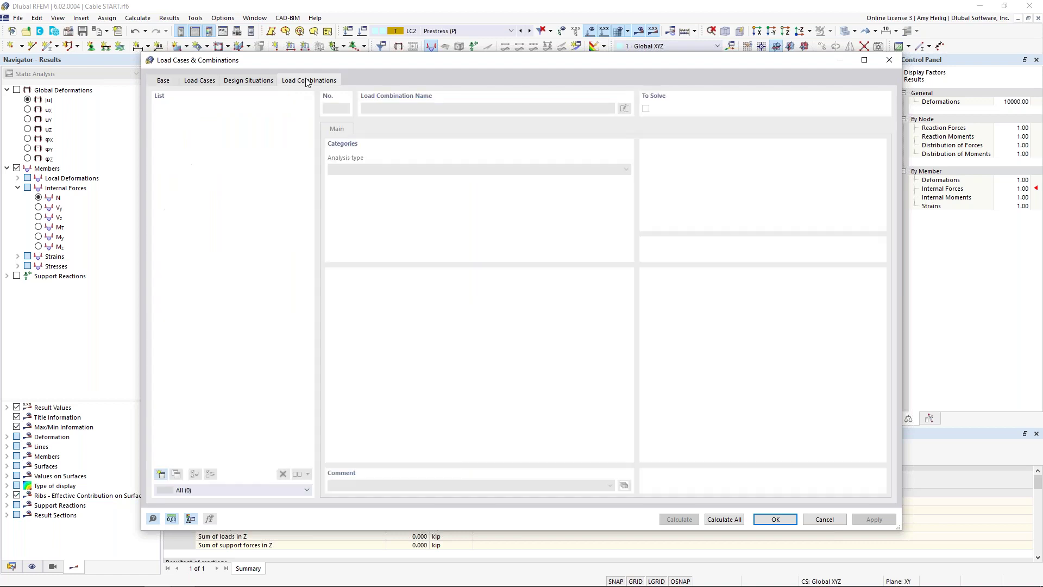
Step: Create a new load combination with the user-defined name "Shape 1 = SW + P"
click(162, 475)
click(385, 108)
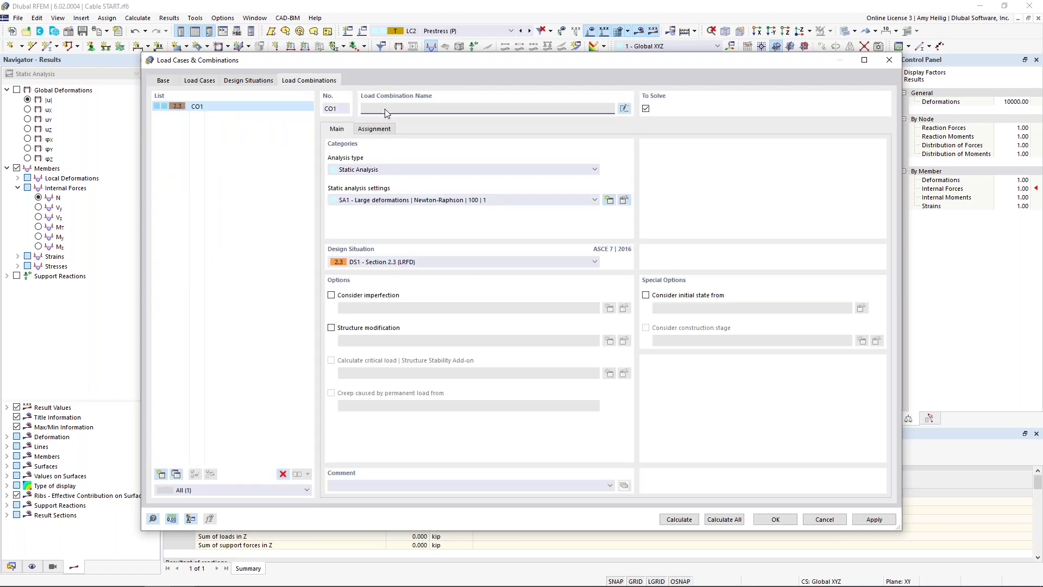
click(625, 108)
text(Shape 1 = SW)
Step: Assign load cases LC1 Self-weight (SW) and LC2 Prestress (P) to combination CO1, each with factor 1.00
click(383, 133)
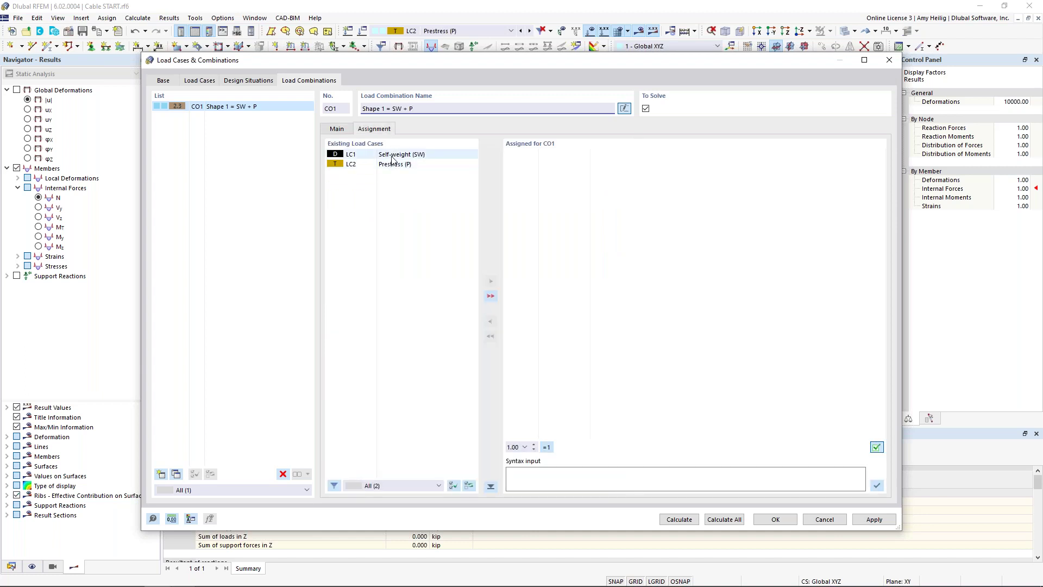
double_click(392, 154)
click(393, 164)
double_click(392, 164)
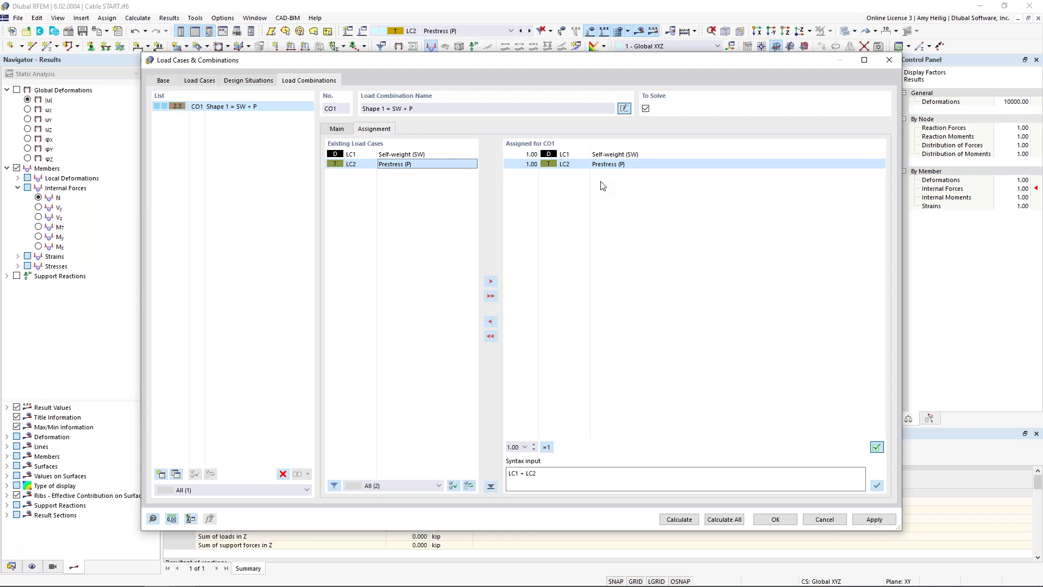
Step: Calculate load combination CO1 and display its global deformations |u|
click(681, 520)
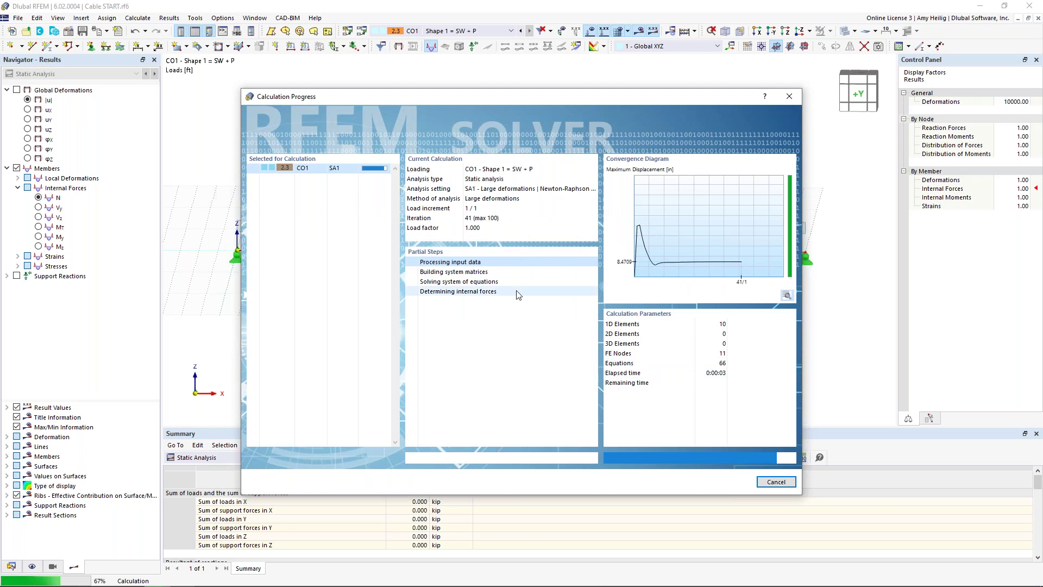
click(18, 90)
scroll(540, 285, up, 1)
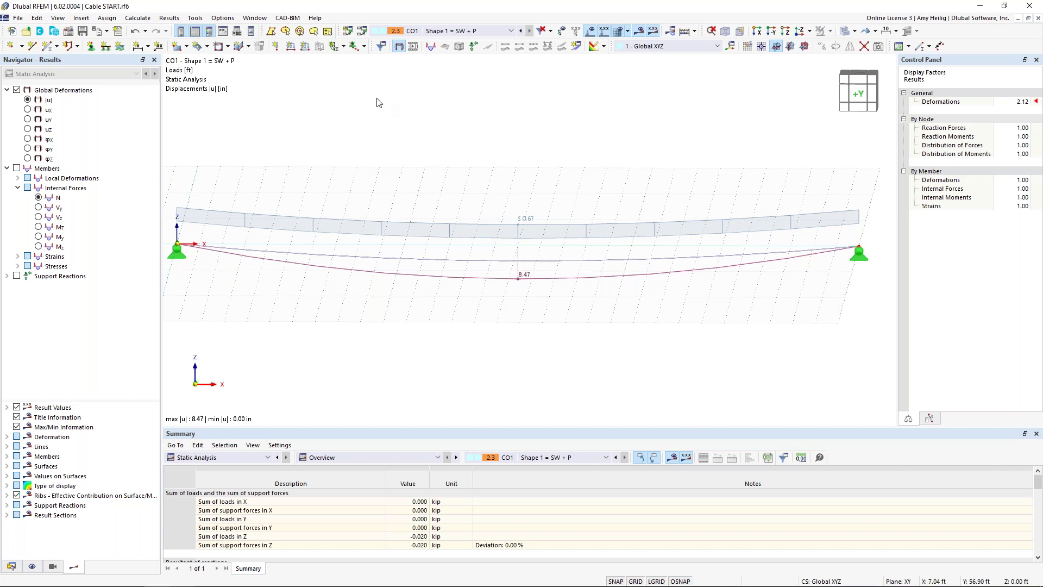
Step: Set the form-finding number of iterations for loading prestress to 5 in static analysis settings SA1
click(361, 30)
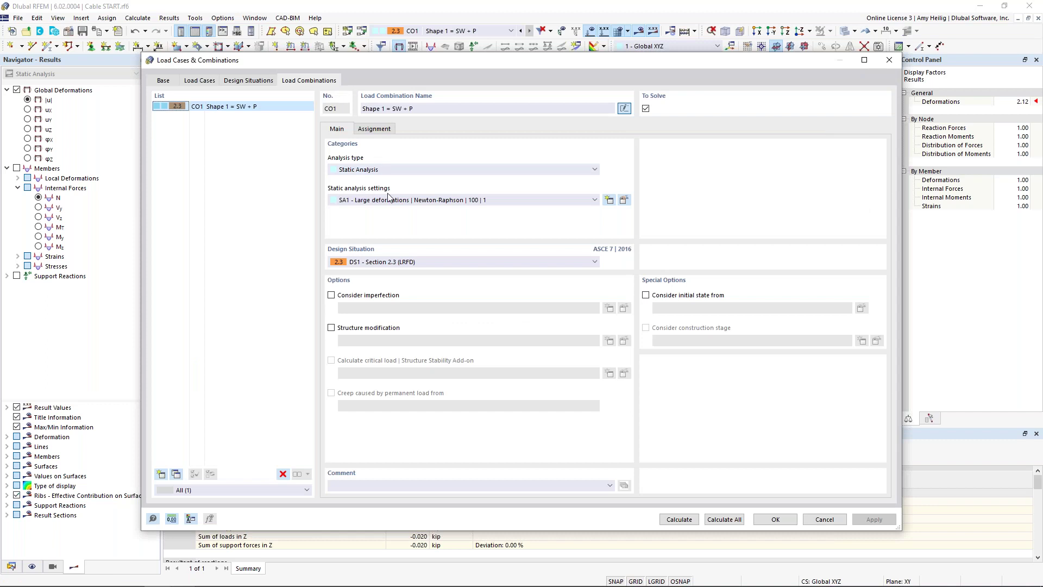
click(625, 200)
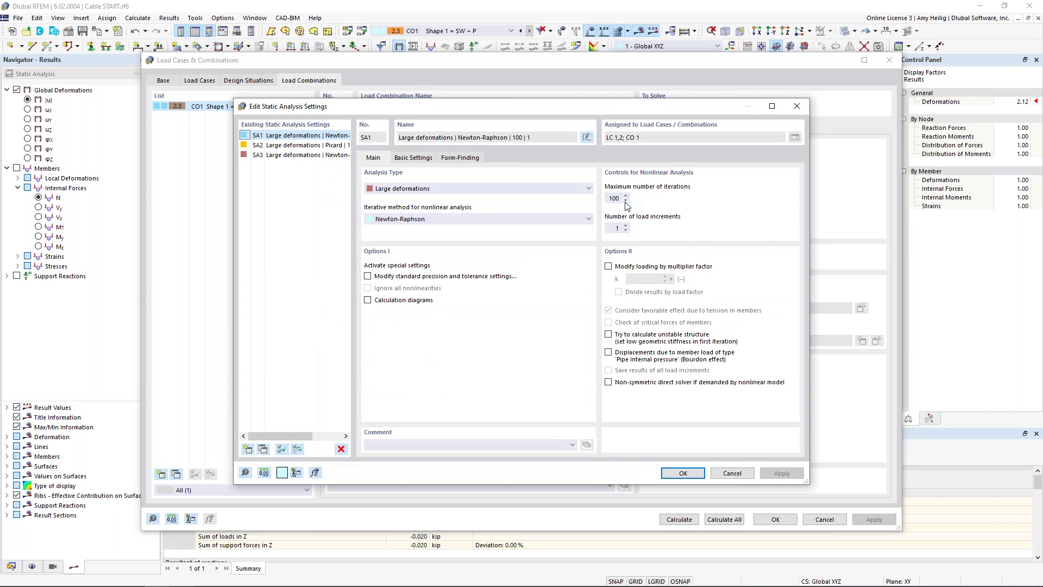
click(463, 162)
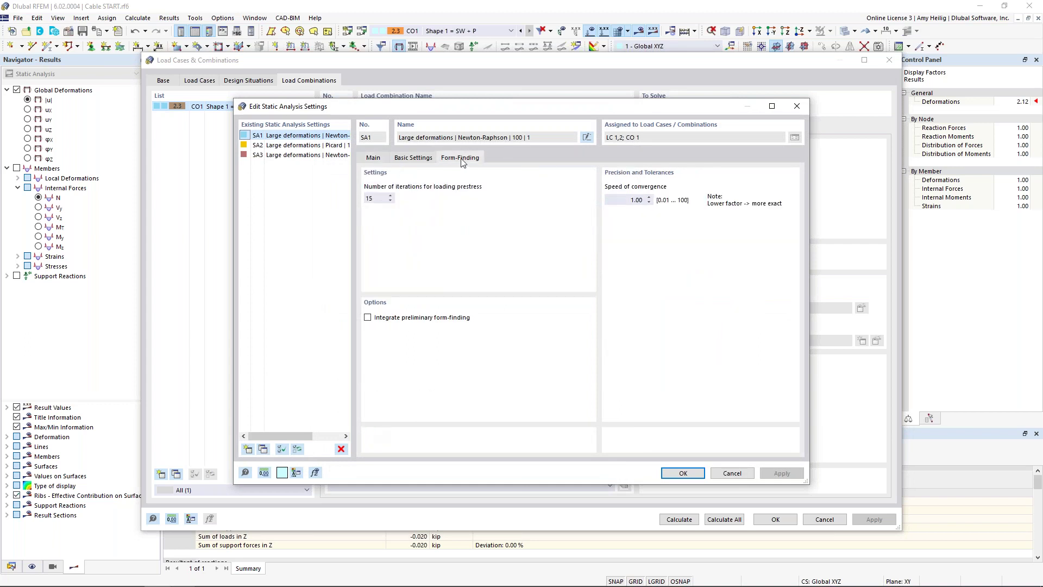
double_click(363, 199)
text(5)
click(684, 474)
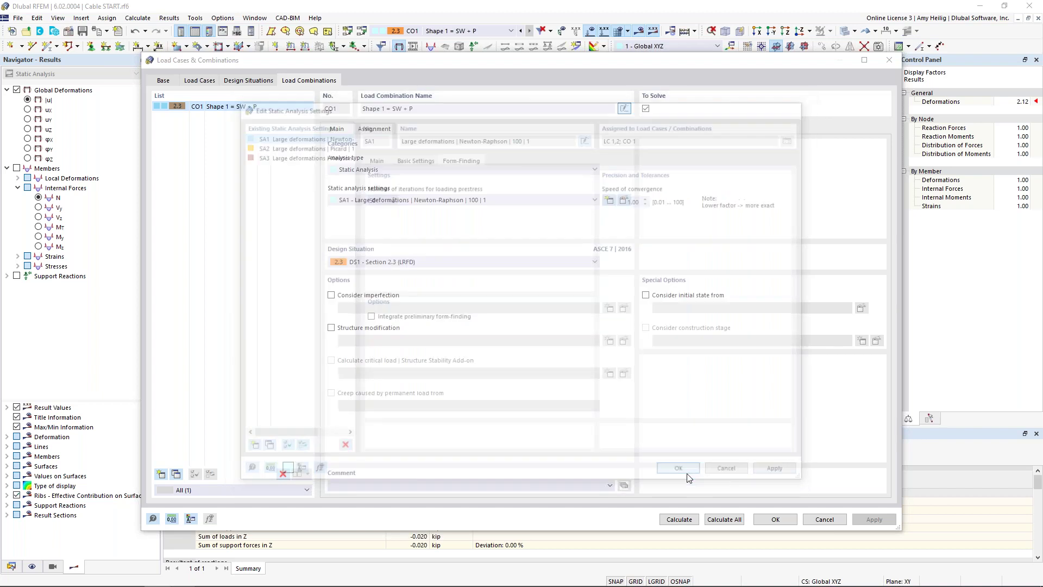
Step: Recalculate load combination CO1 and display the cable member's axial force N
click(680, 520)
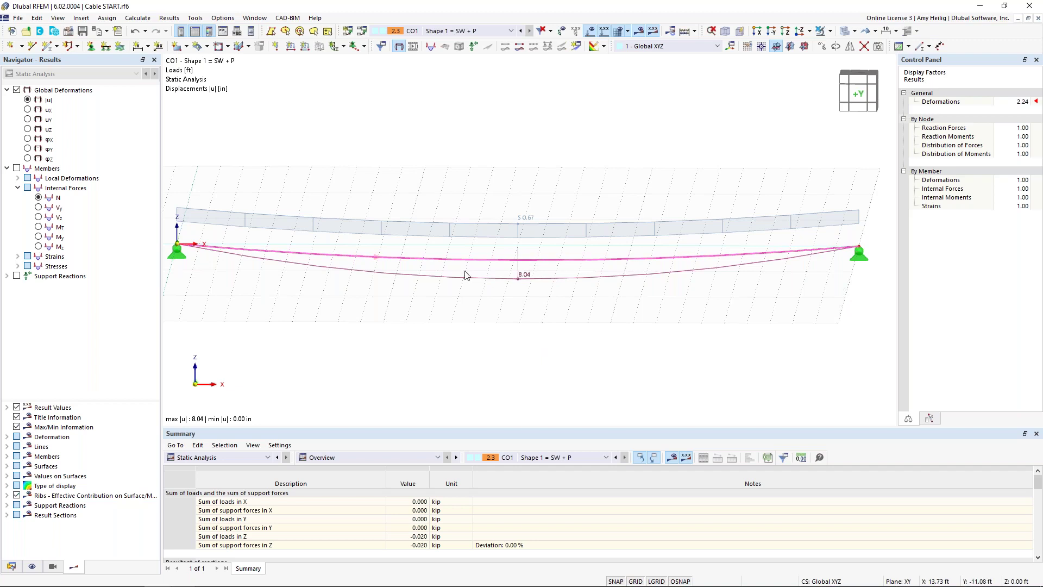
click(16, 169)
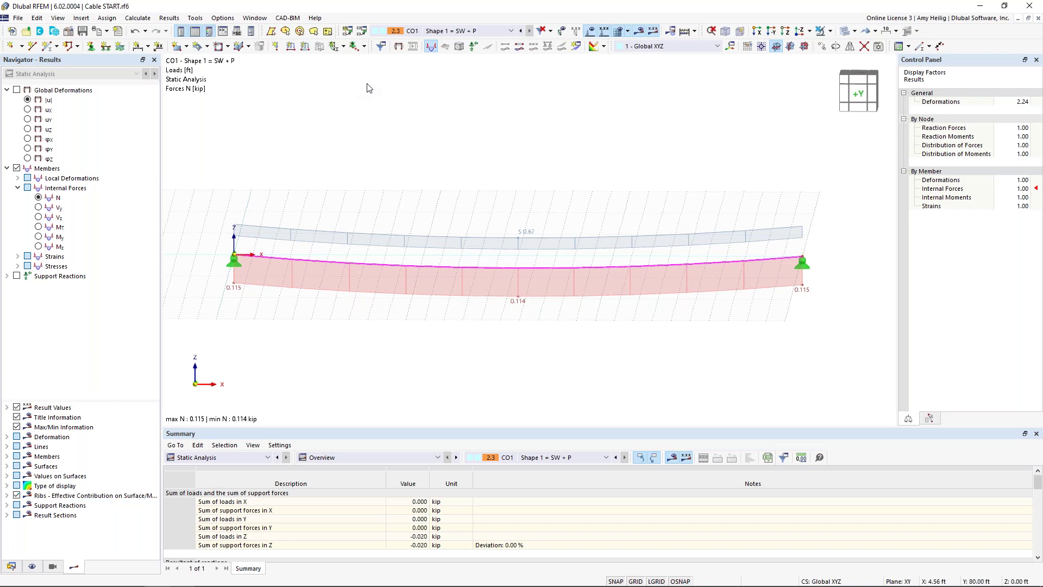
Step: Create load case LC3 named "Dead (D)" with the Dead load action category and accept it
click(361, 31)
click(212, 80)
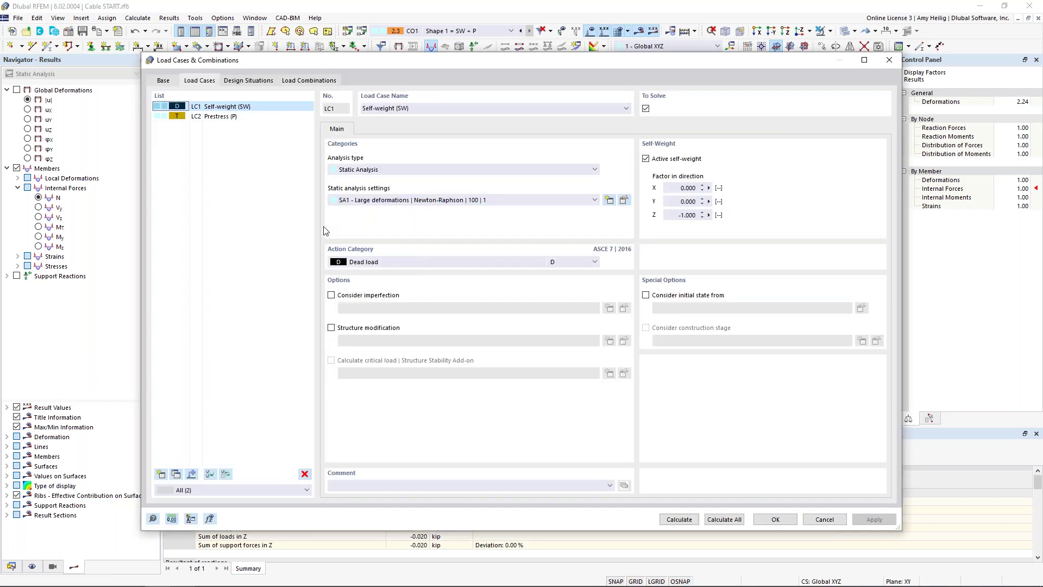
click(161, 474)
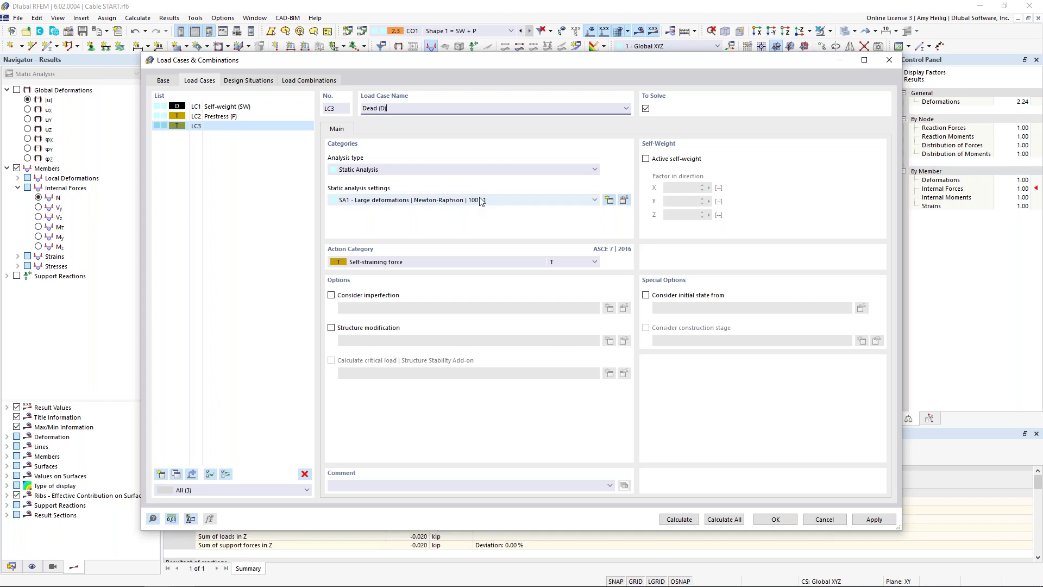
click(414, 262)
click(410, 271)
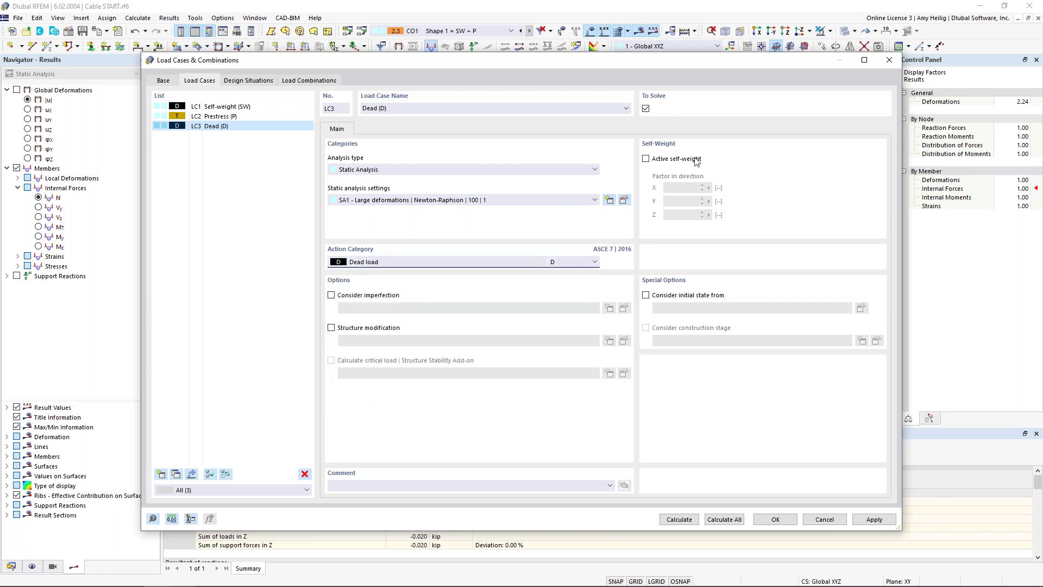
click(776, 520)
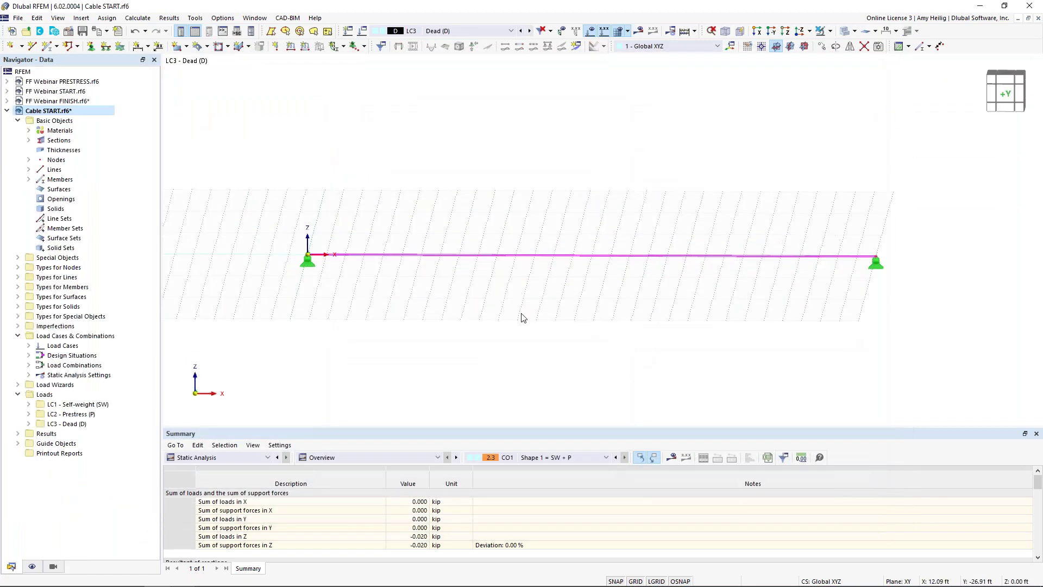
Step: Apply a concentrated member load of -2.25 kip at 50% of the length of member 1 in load case LC3
click(438, 160)
click(305, 46)
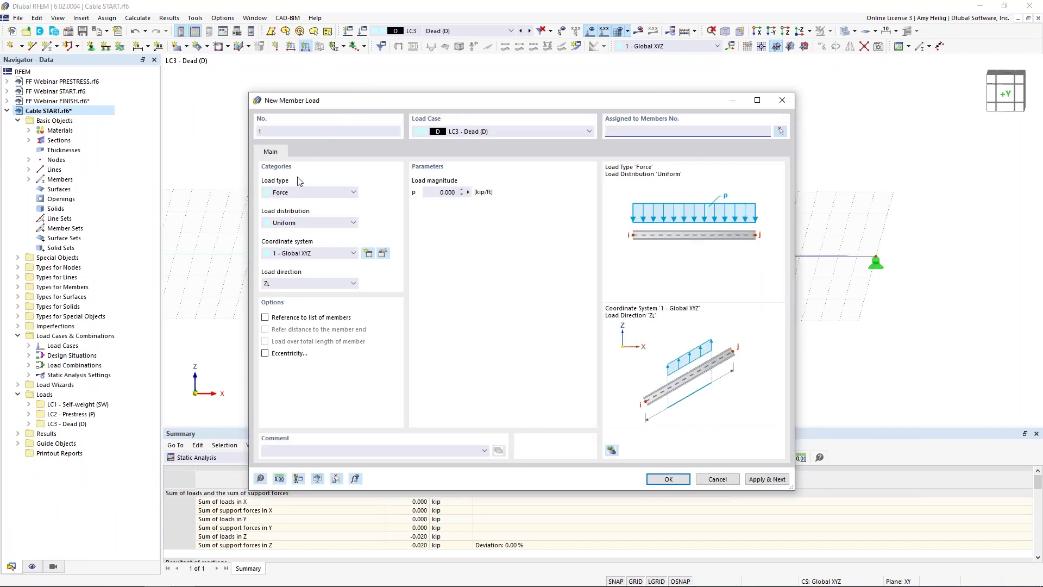
click(292, 222)
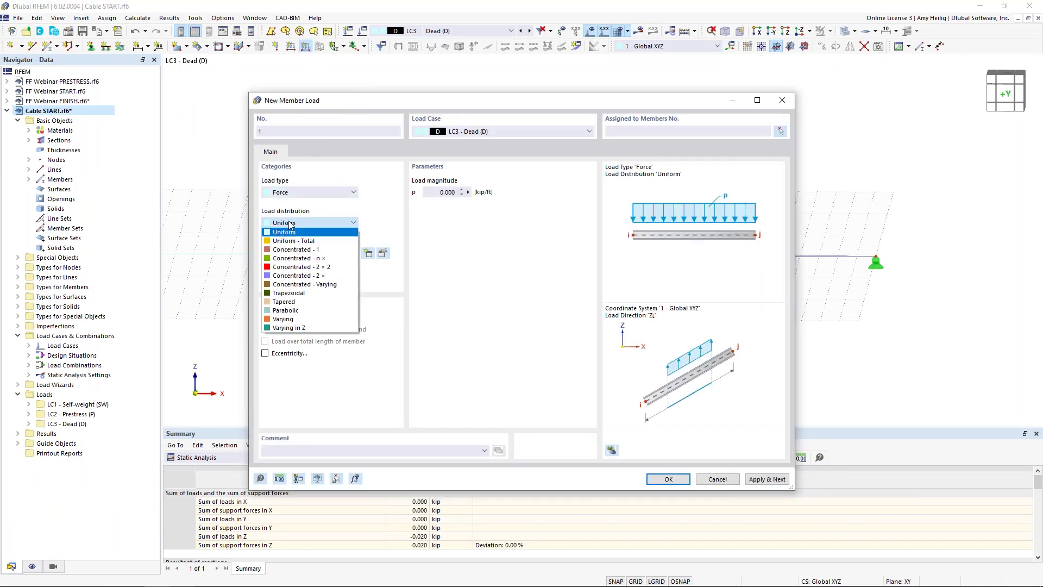
click(294, 249)
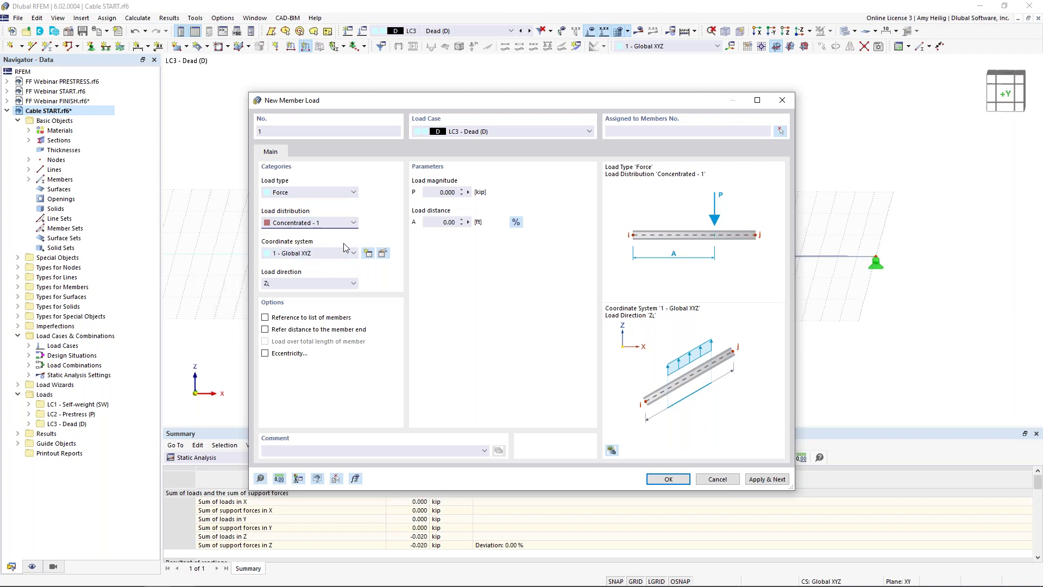
click(447, 192)
key(BackSpace)
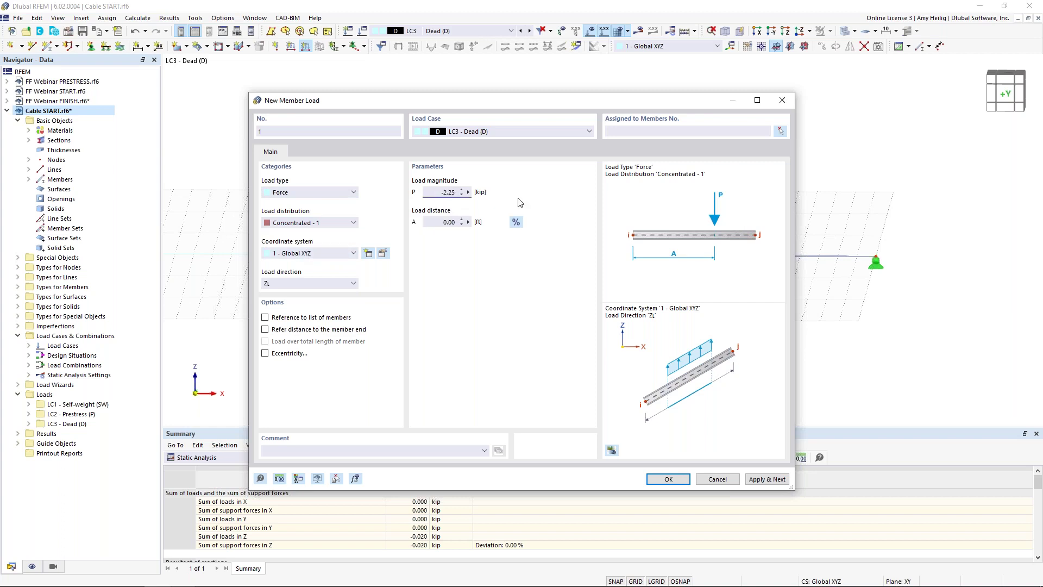
click(516, 223)
click(444, 222)
text(50)
click(607, 132)
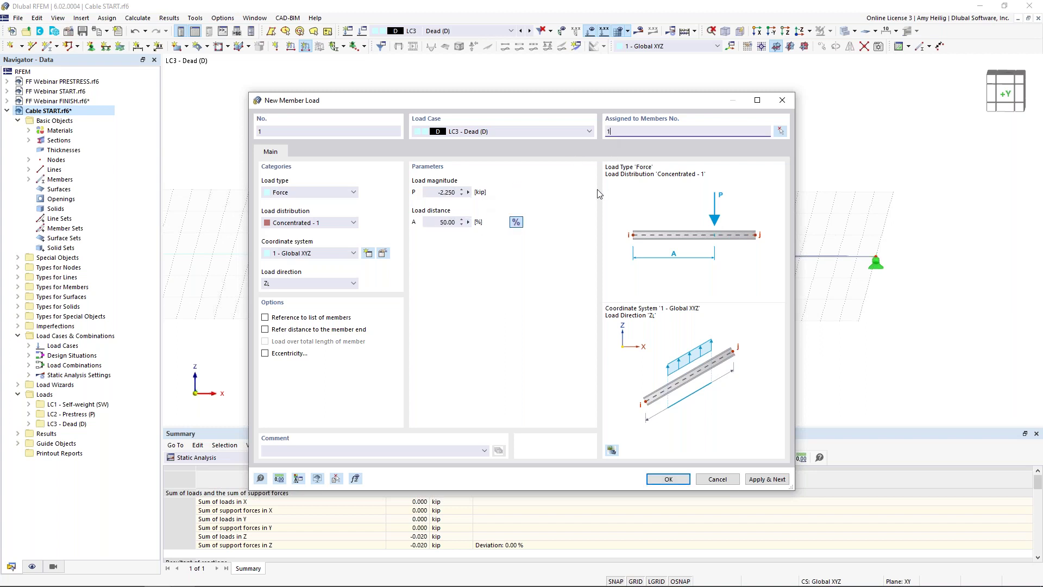
click(669, 479)
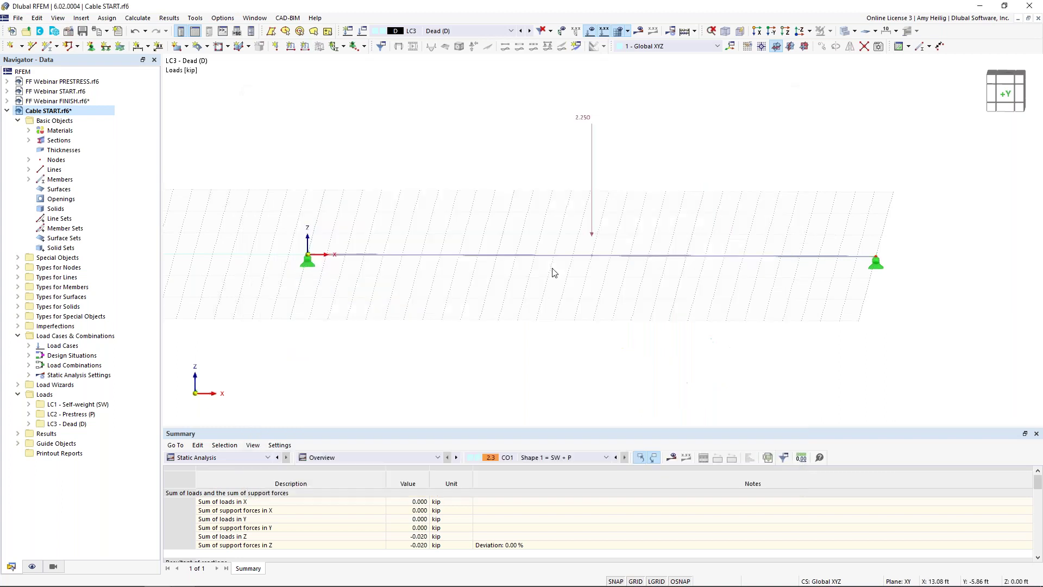
Step: Create a second load combination with the user-defined name "Shape 2 = D + P"
middle_drag(553, 270, 507, 296)
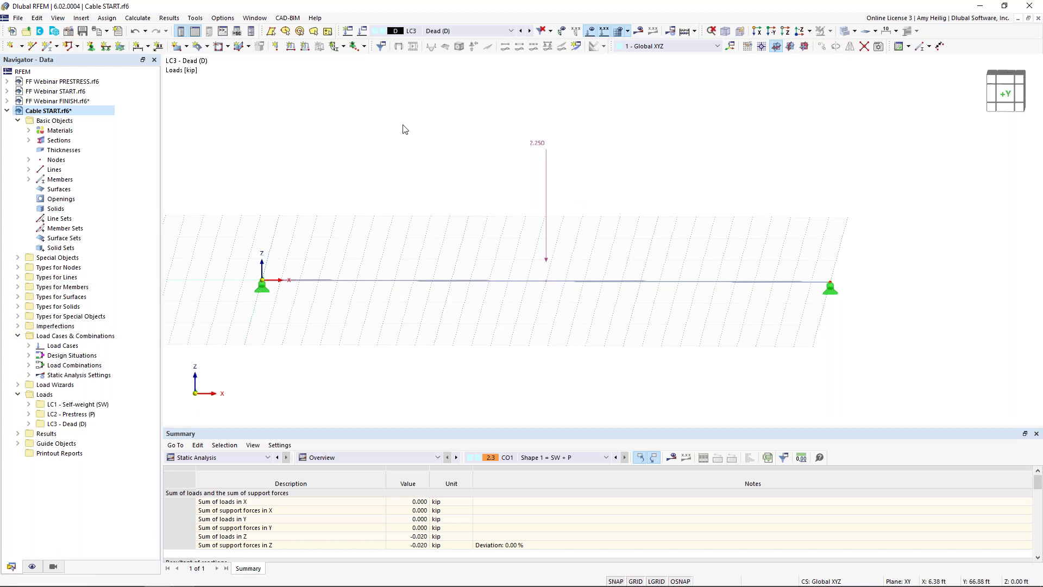
click(358, 45)
click(302, 82)
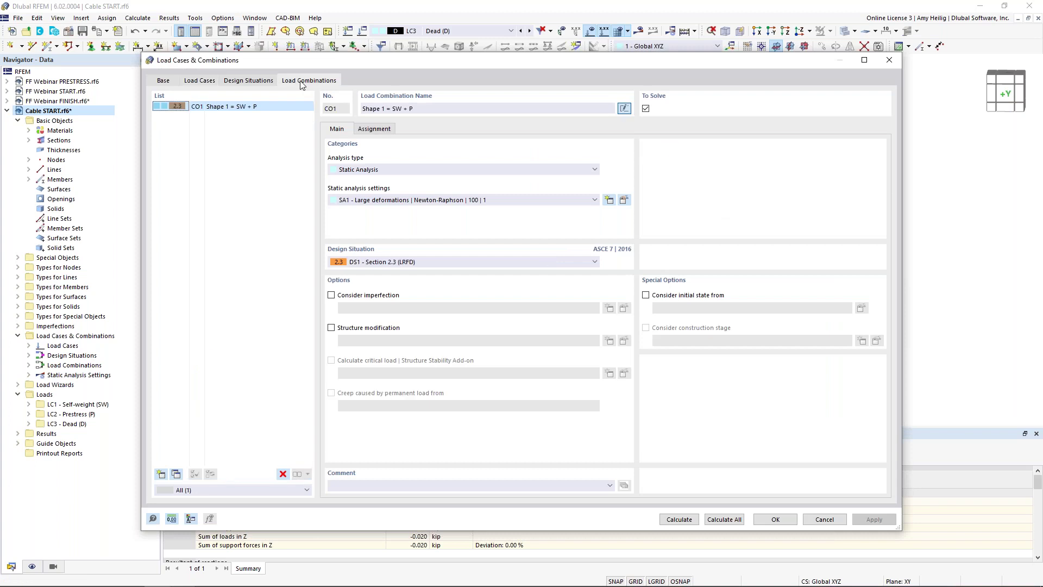
click(161, 474)
click(623, 109)
text(Shape)
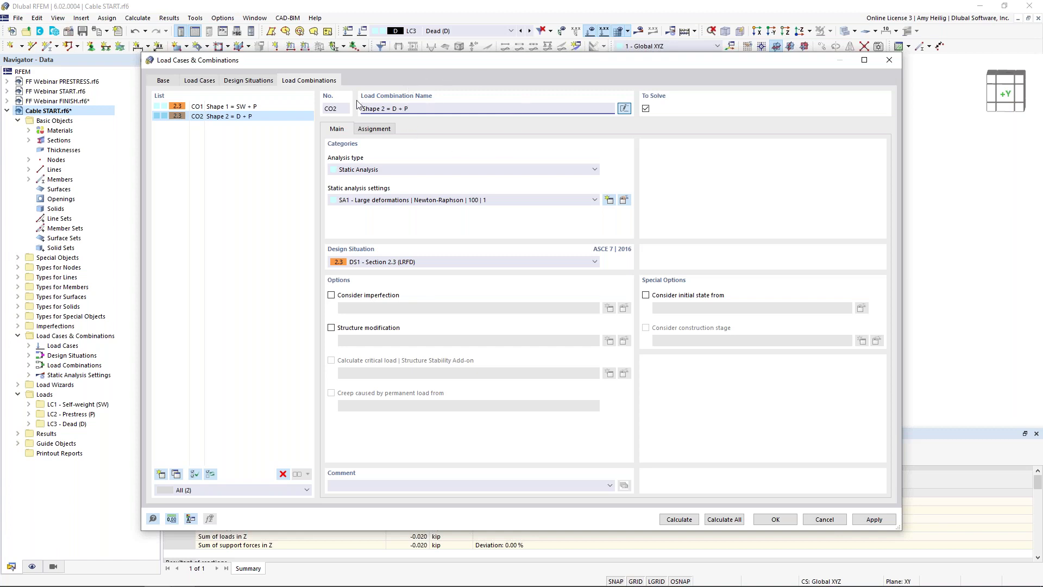
Step: Assign load cases LC2 Prestress (P) and LC3 Dead (D) to combination CO2, each with factor 1.00
click(378, 131)
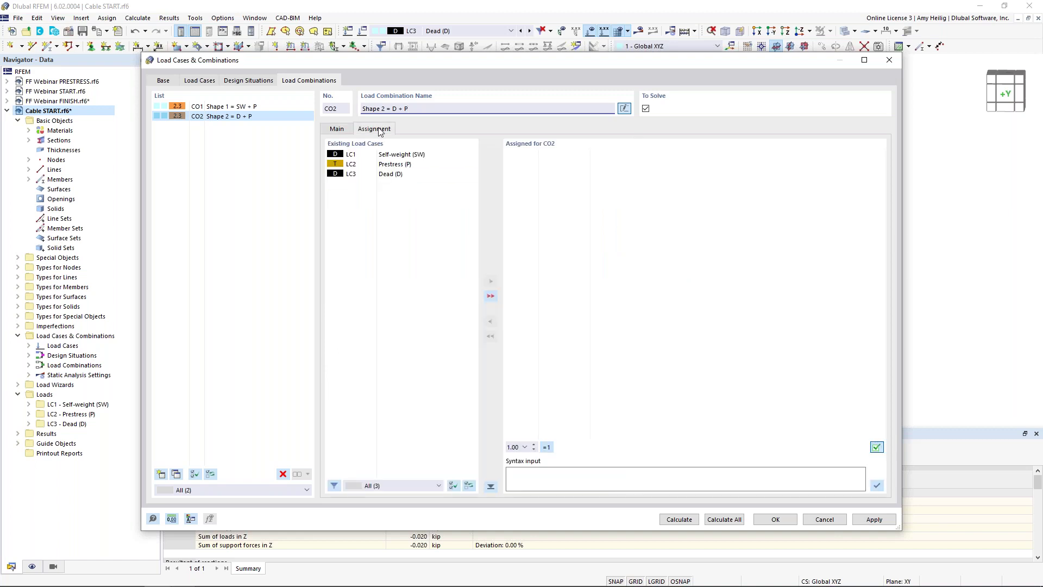
click(402, 166)
double_click(402, 166)
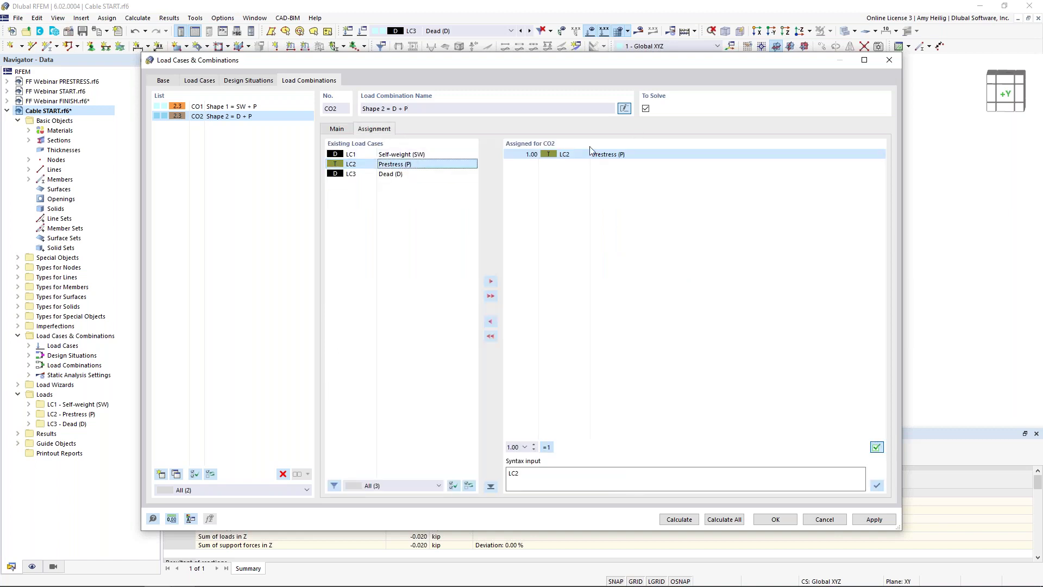
double_click(404, 174)
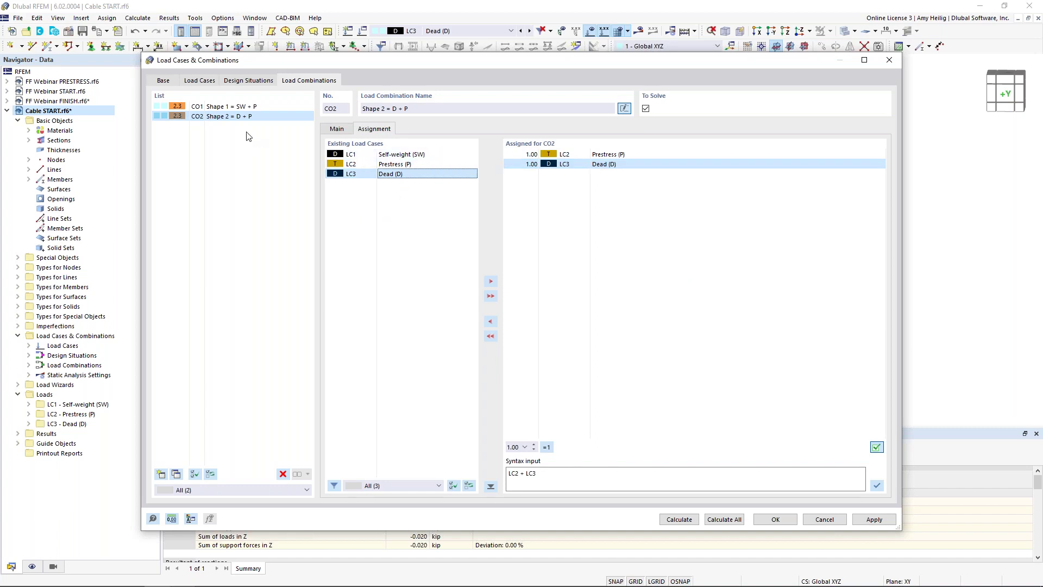
Step: Calculate load combination CO2 and display its global deformations |u|
click(679, 519)
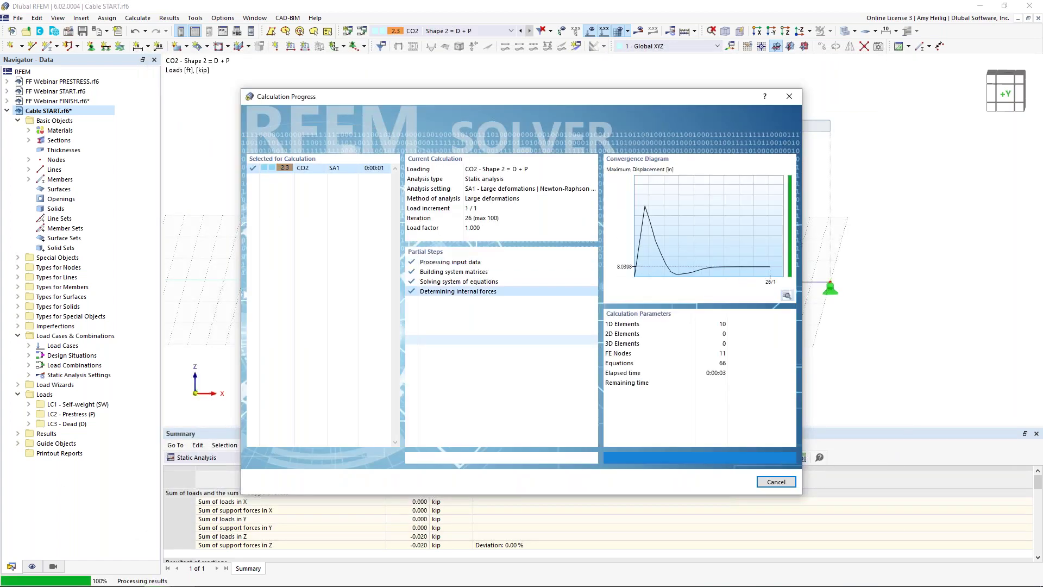
click(17, 89)
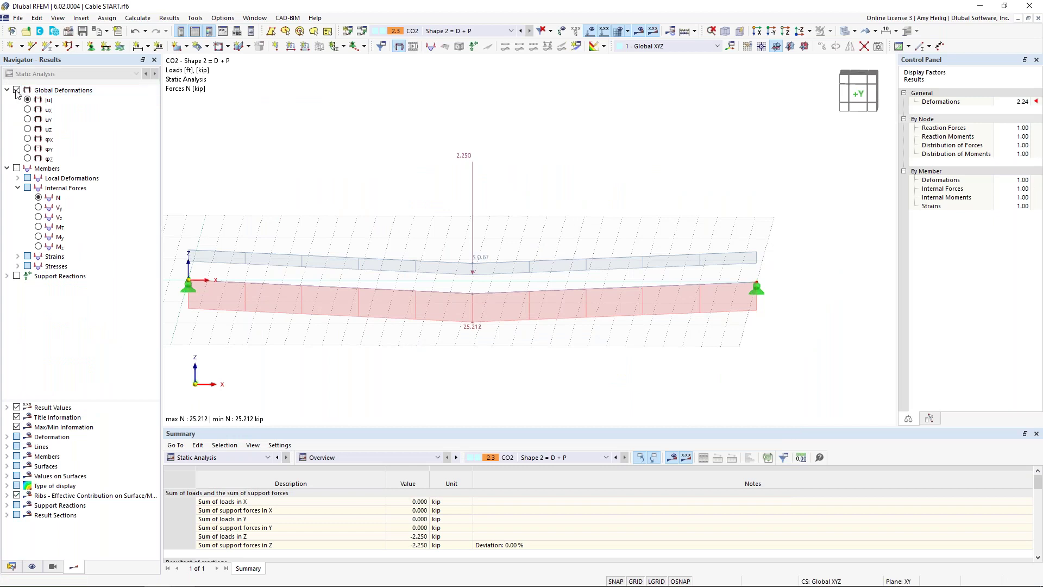
middle_drag(505, 225, 535, 201)
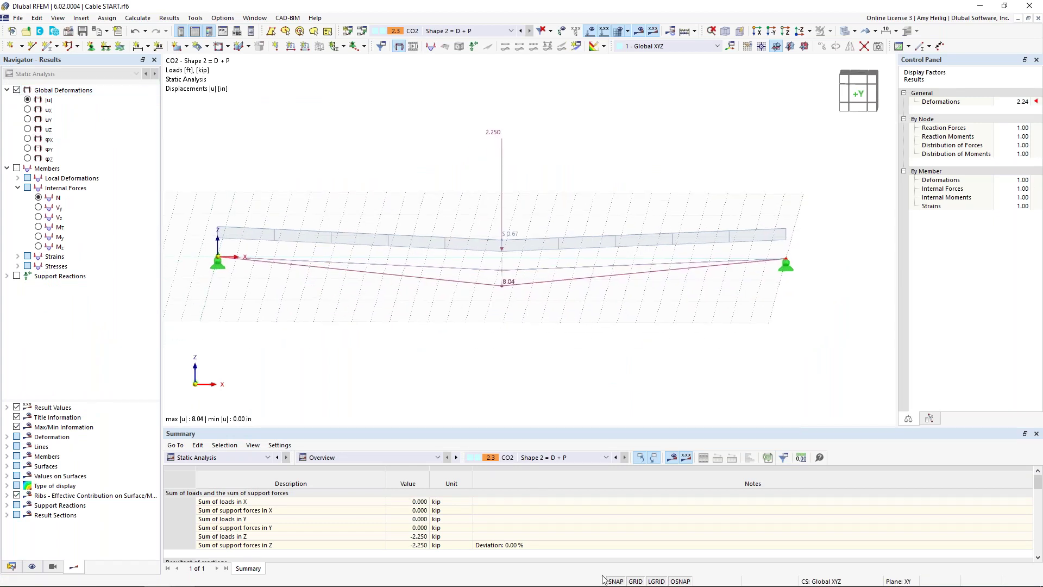
Step: Hide the grid and the loads in the model view, and set the deformations display factor to 4.00
click(637, 582)
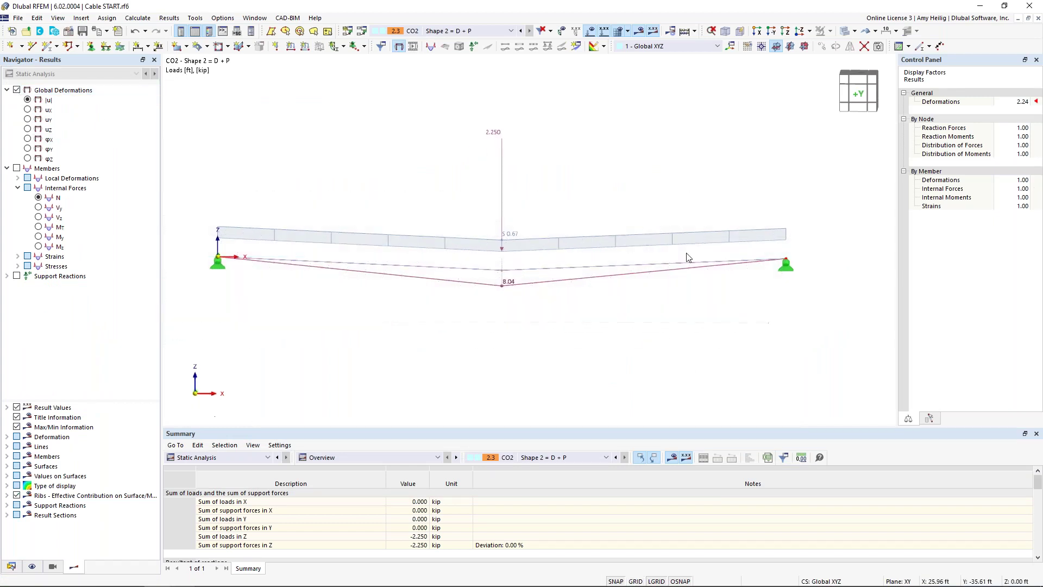
click(591, 32)
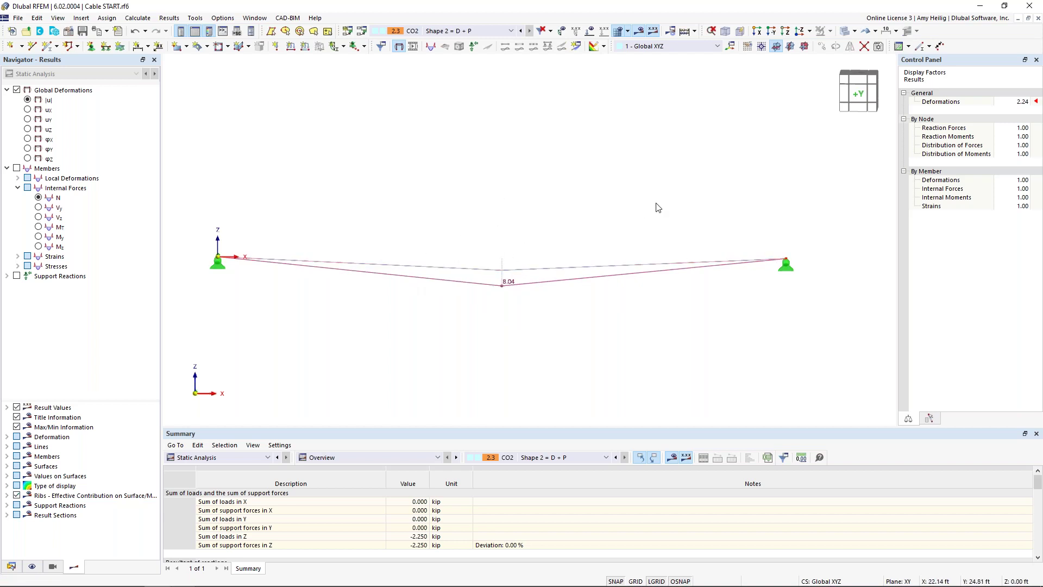
click(1025, 102)
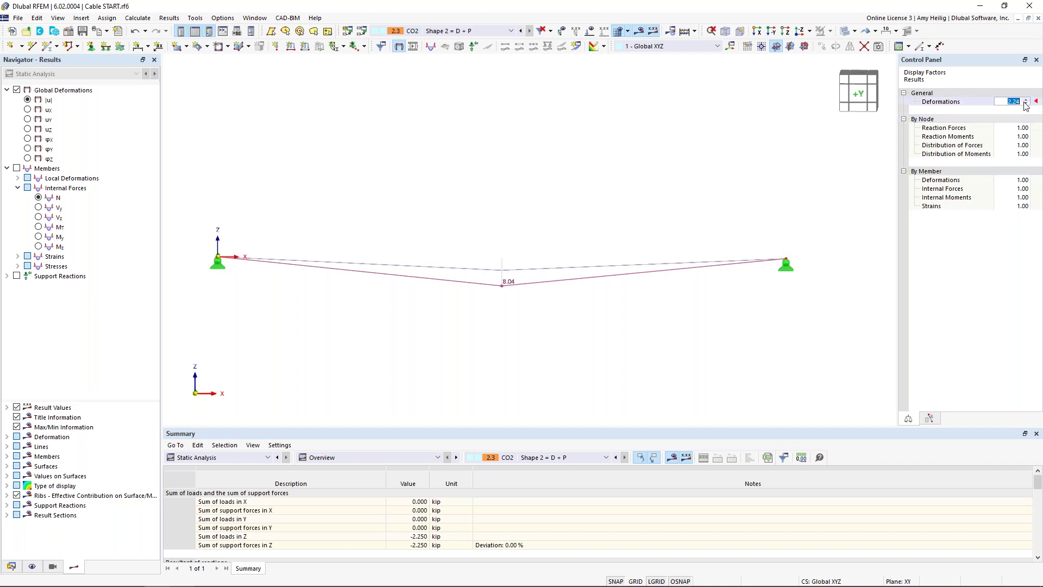
text(1.00)
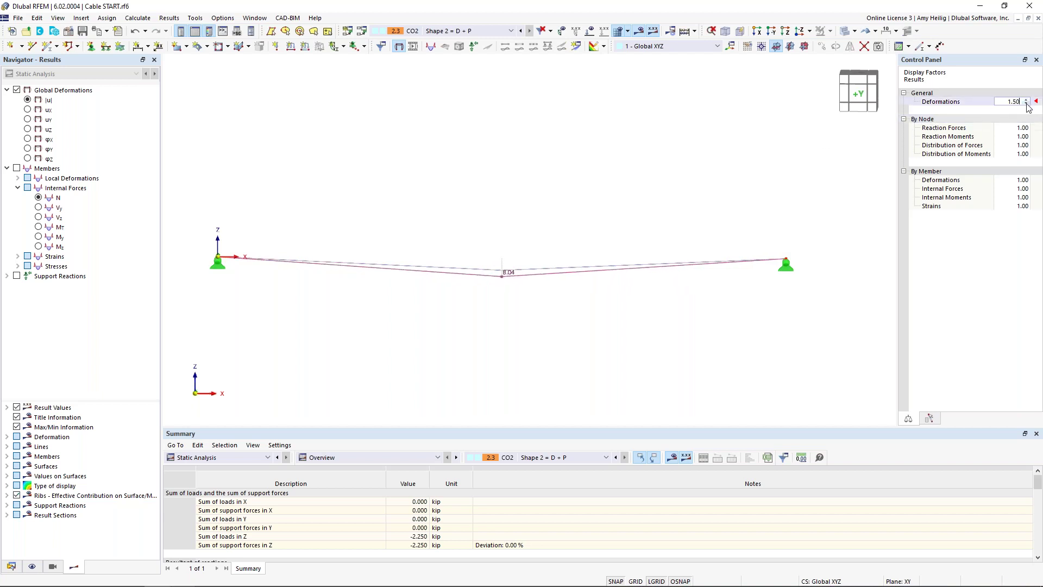
click(1026, 100)
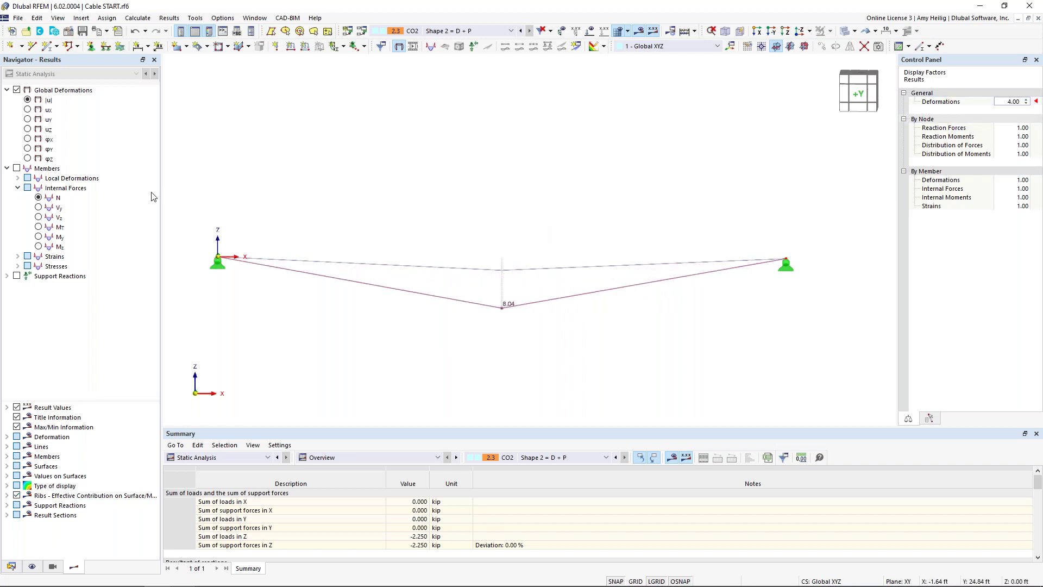
Step: Display the axial forces N for CO2, comparing the diagram on the original shape with the one on the deformed shape
click(17, 168)
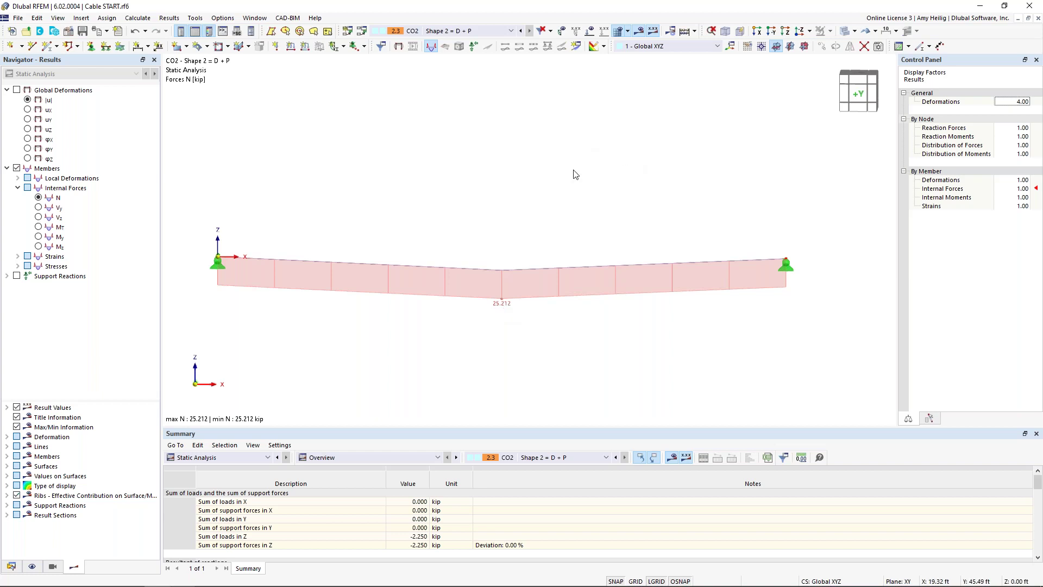
click(32, 566)
scroll(82, 324, up, 8)
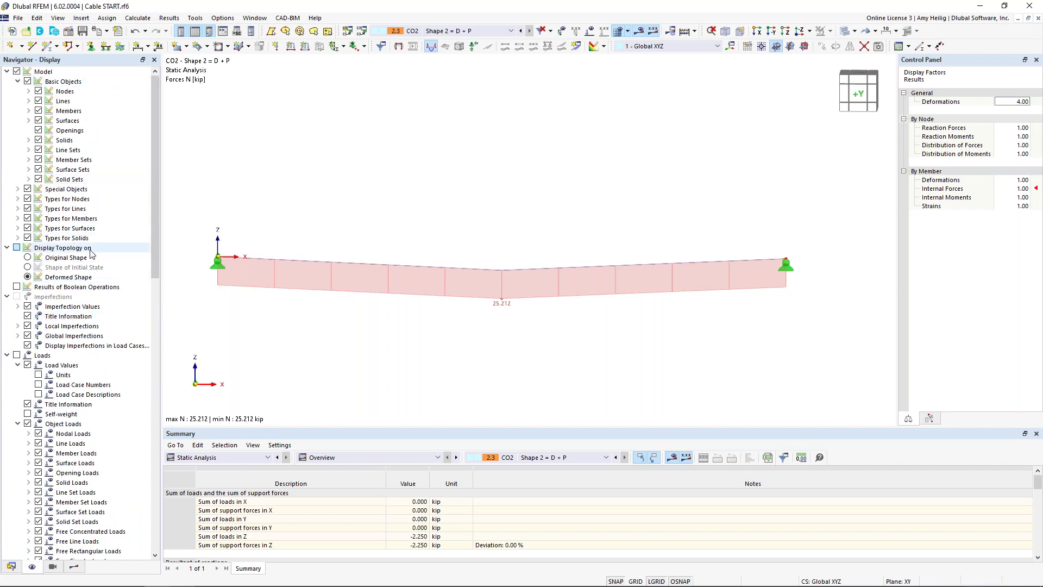
click(27, 258)
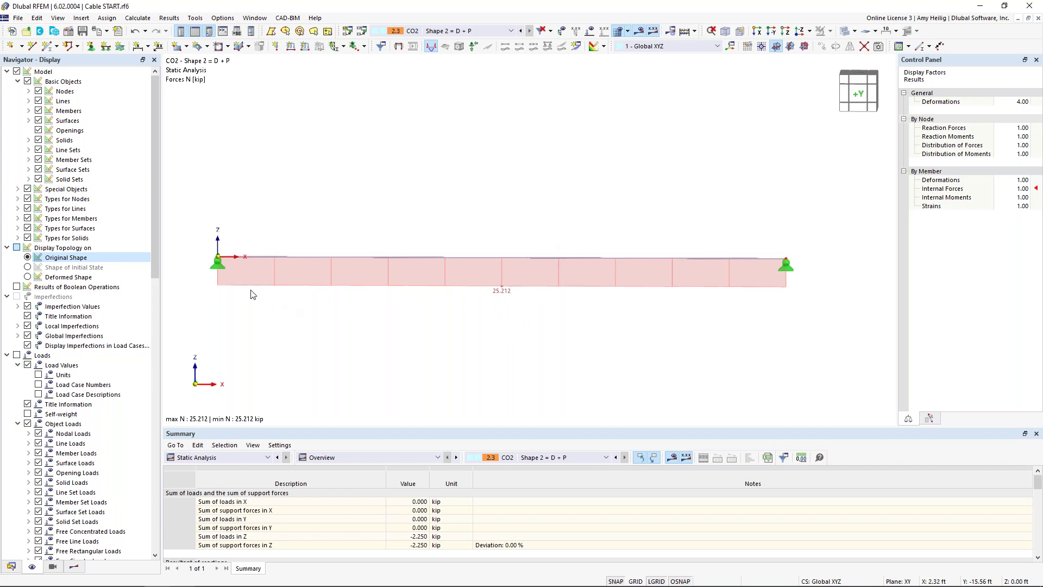
click(28, 277)
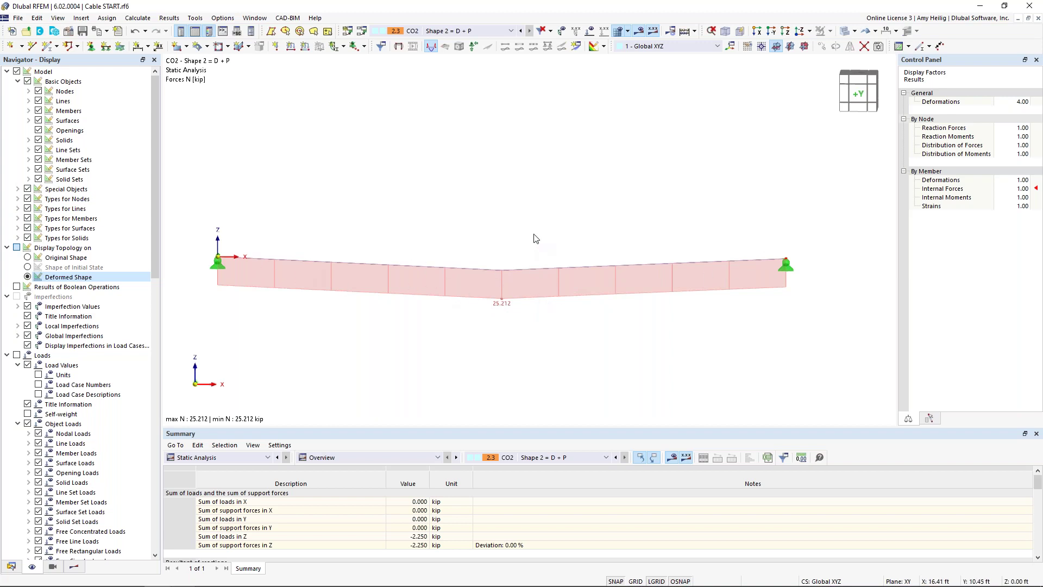
click(75, 568)
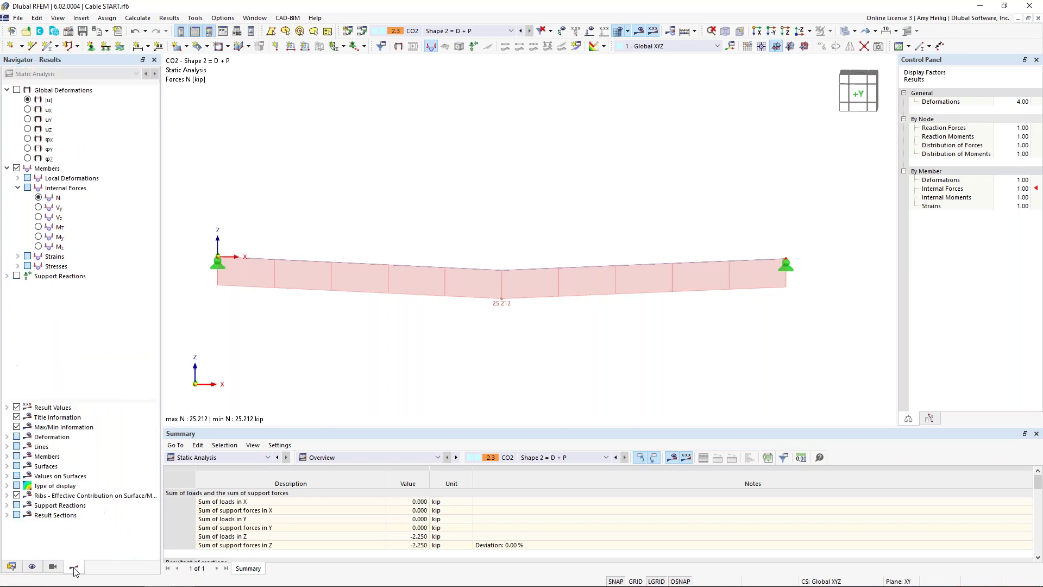
Step: Duplicate load combination CO1 and name the copy "Shape 3 = 1.6 SW + P"
click(363, 33)
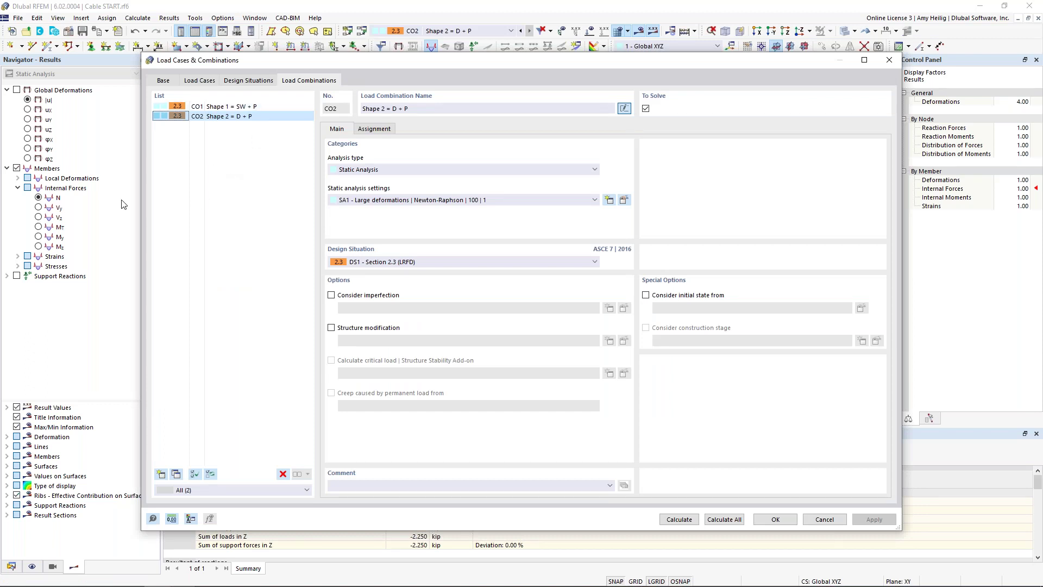
click(250, 107)
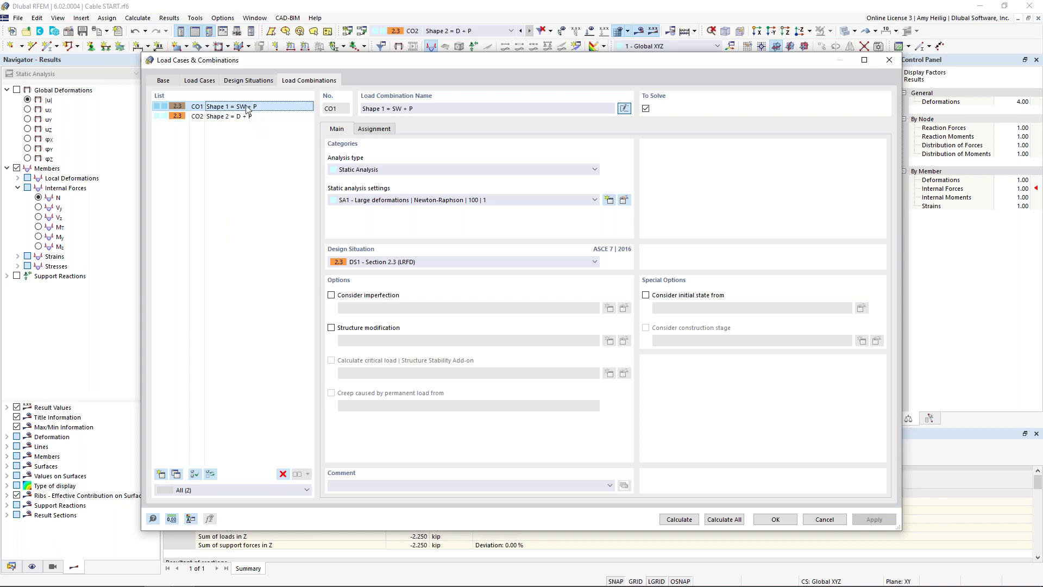
click(174, 475)
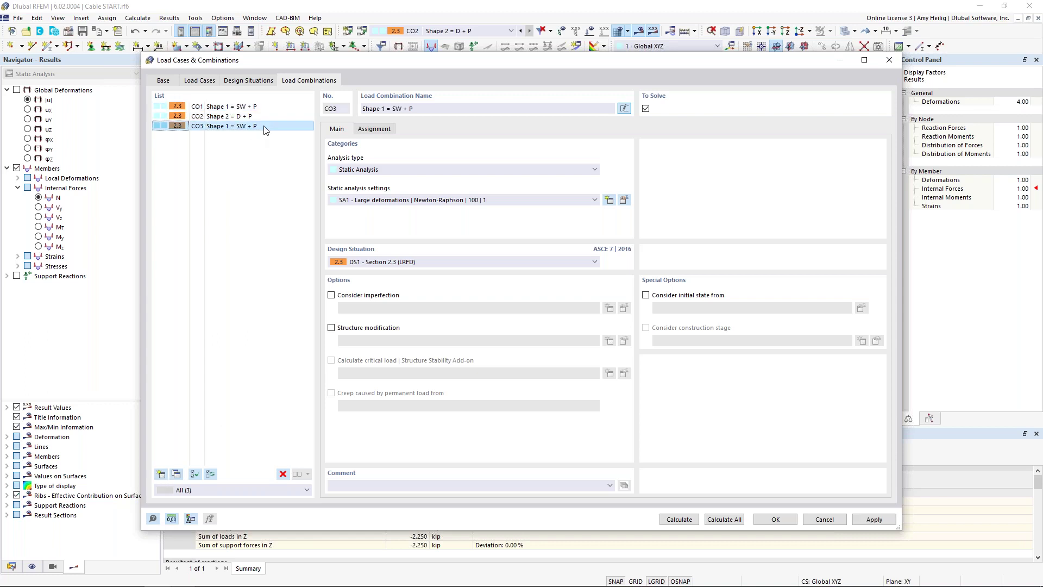
click(384, 108)
key(BackSpace)
text(3 = 1.6)
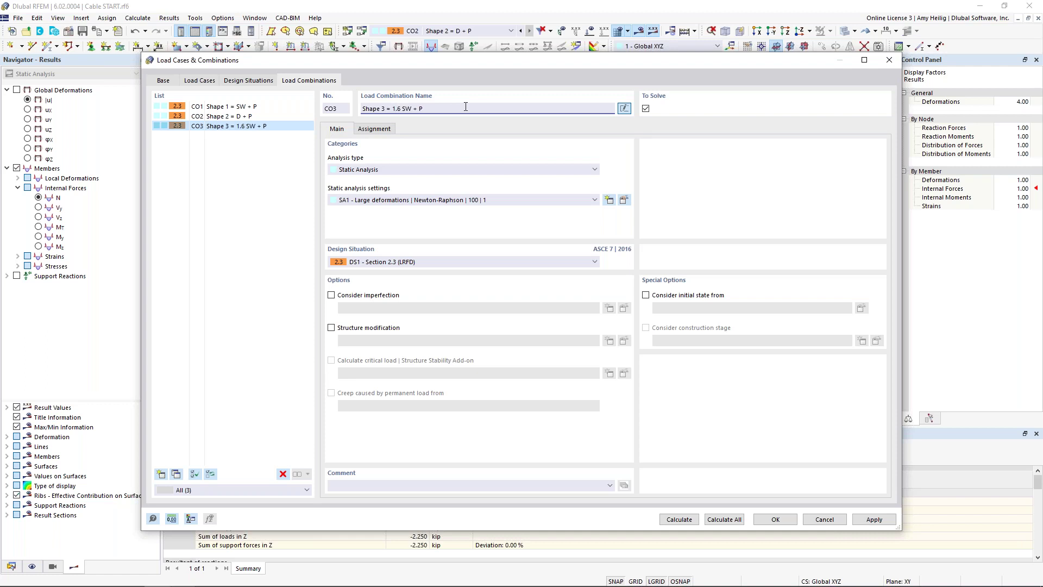
Step: Set the factor of LC1 Self-weight (SW) to 1.60 in combination CO3 and calculate the combination
click(387, 129)
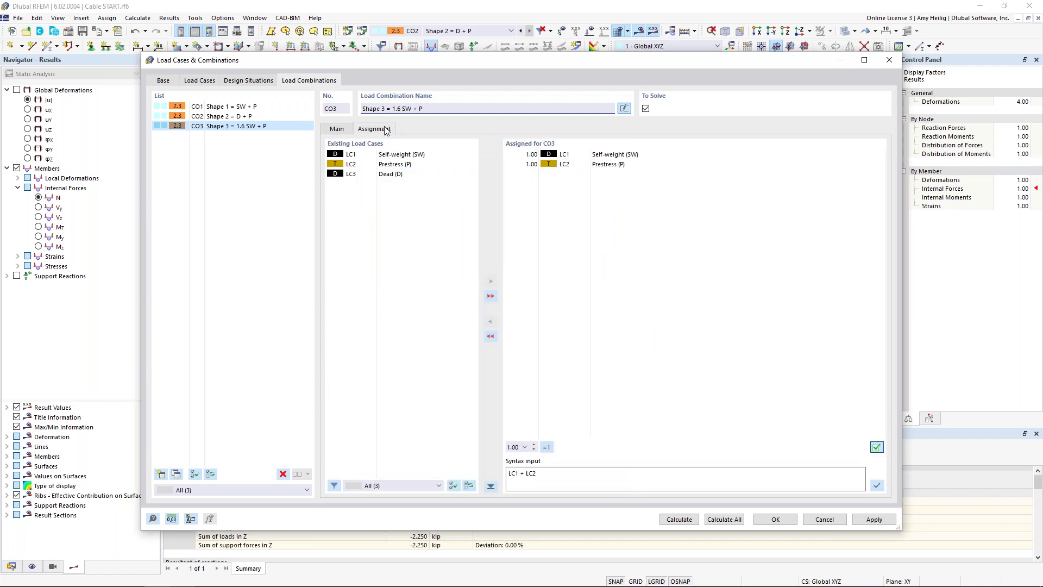
click(517, 155)
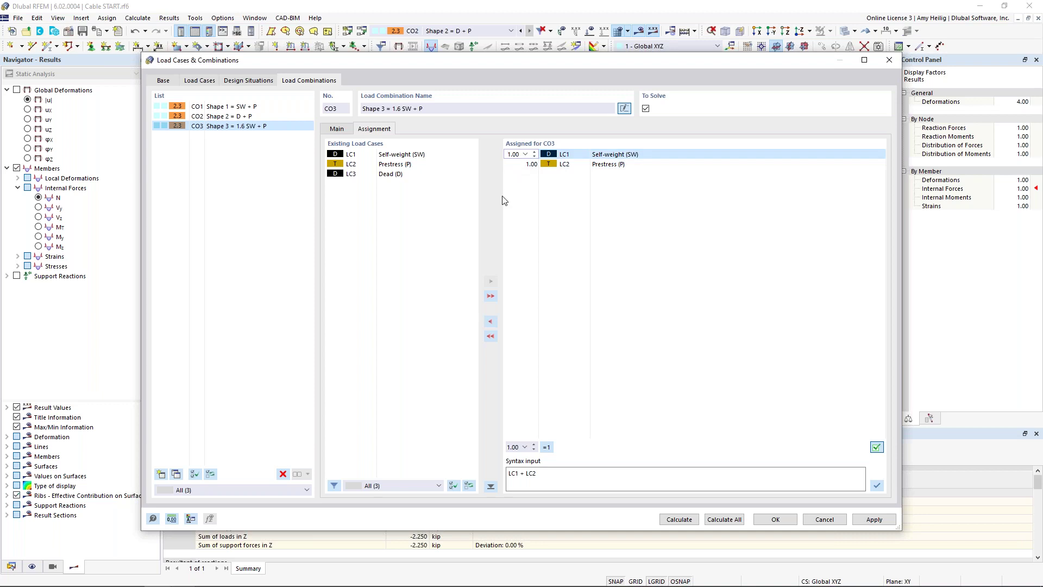
key(Delete)
text(1.6)
click(513, 165)
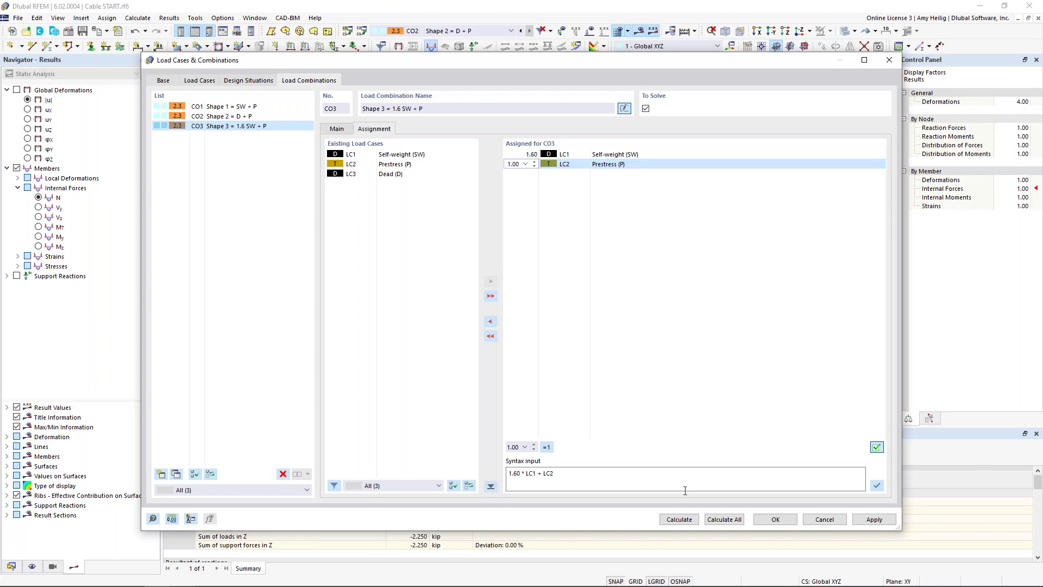
click(674, 519)
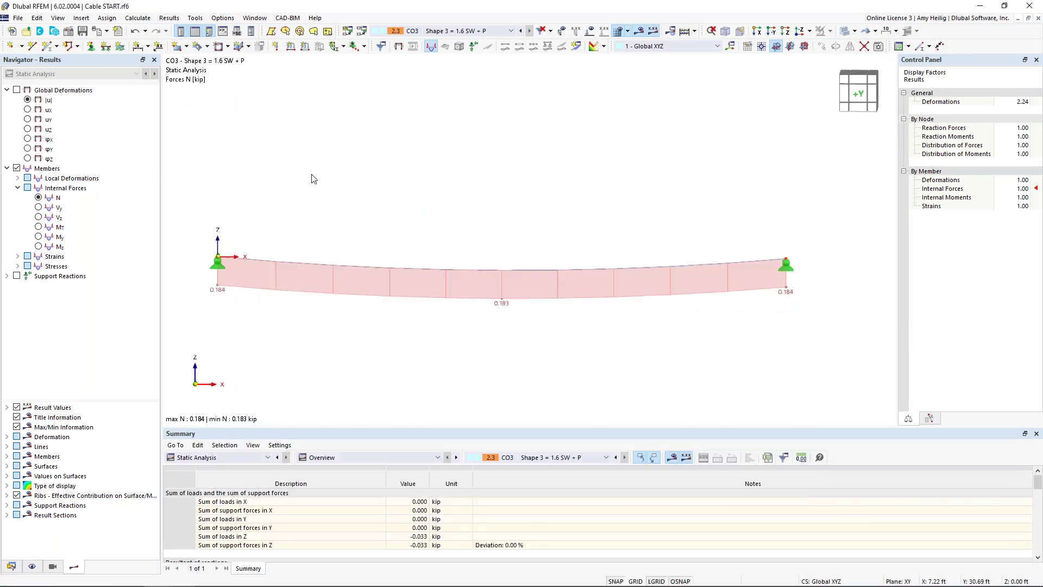
Step: Review the global deformations and axial forces N of CO3, and compare them with the axial forces of CO1
click(17, 90)
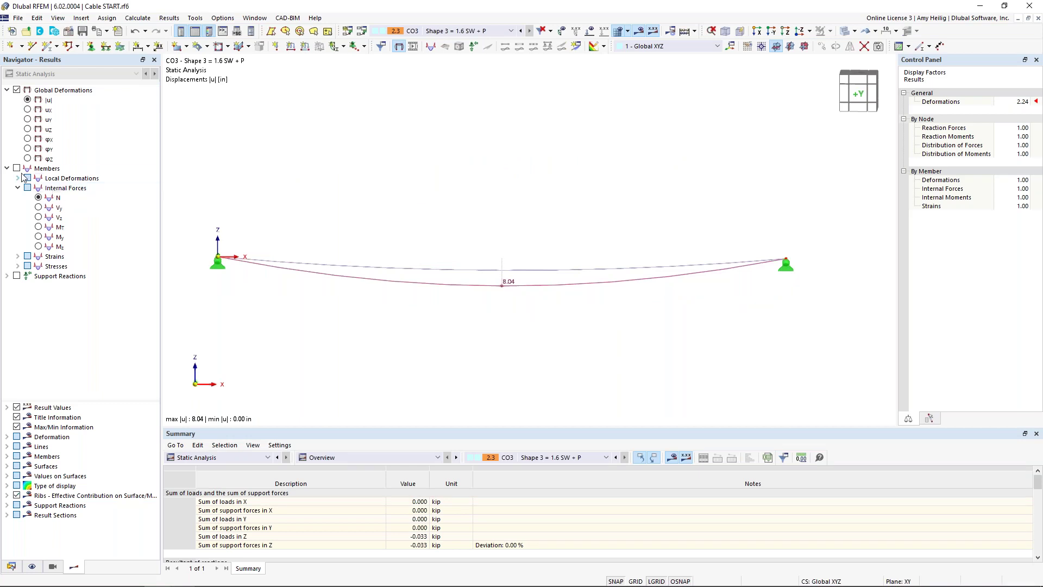
click(18, 169)
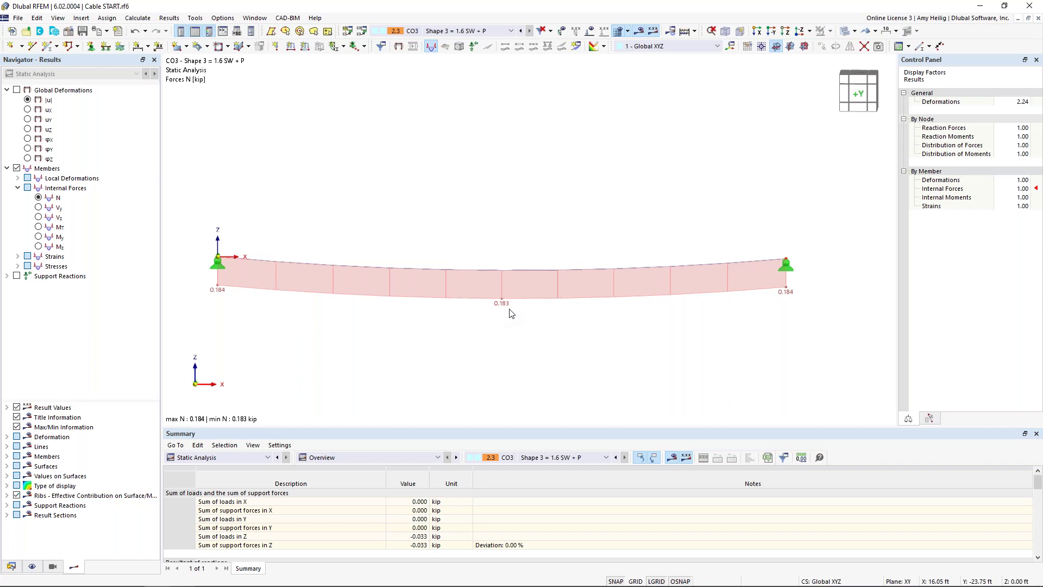
click(472, 31)
click(470, 85)
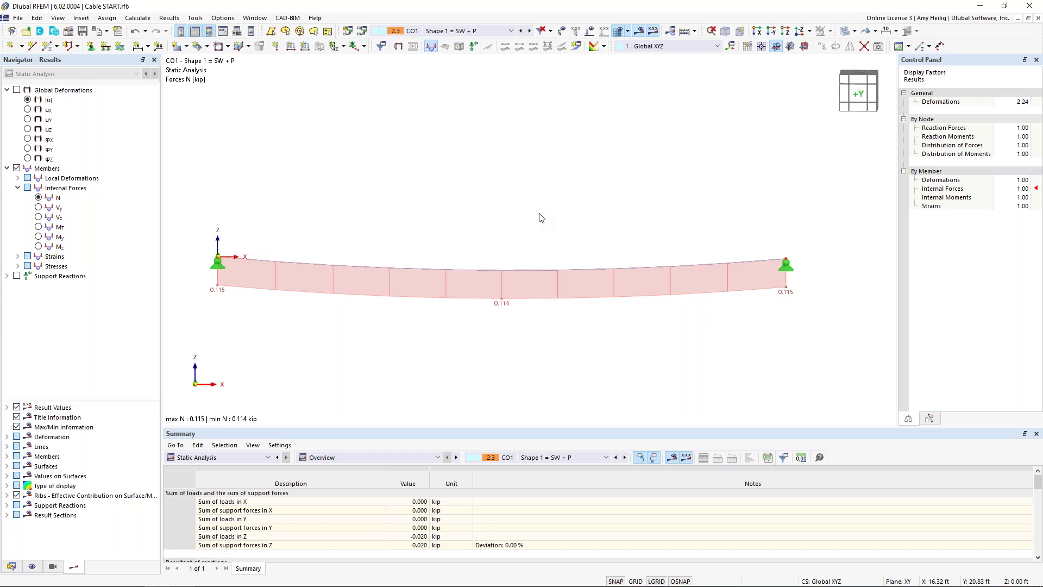
Step: Create a new load case named "Live (L)" with the action category Live load
click(362, 31)
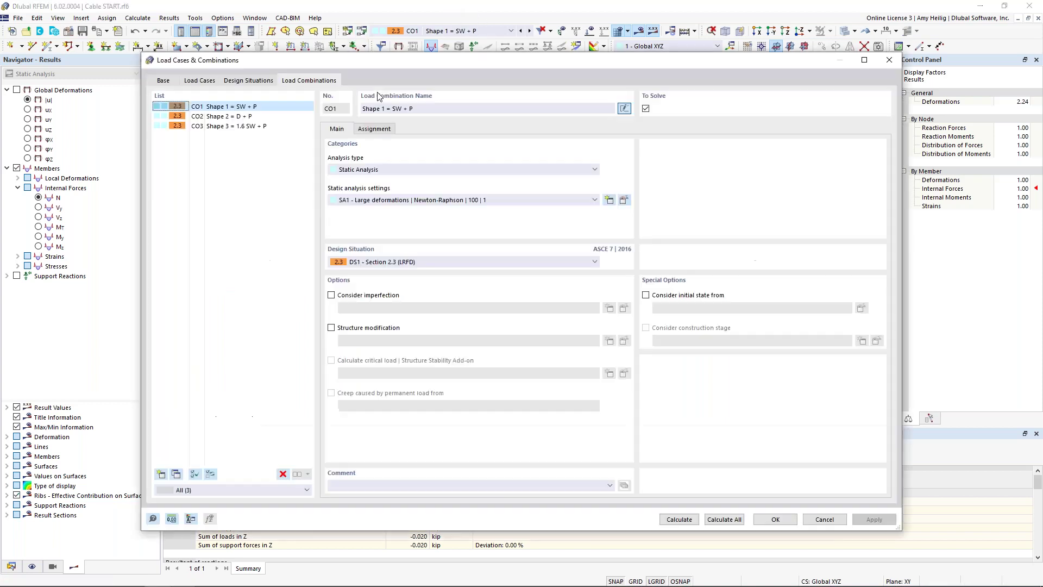
click(213, 82)
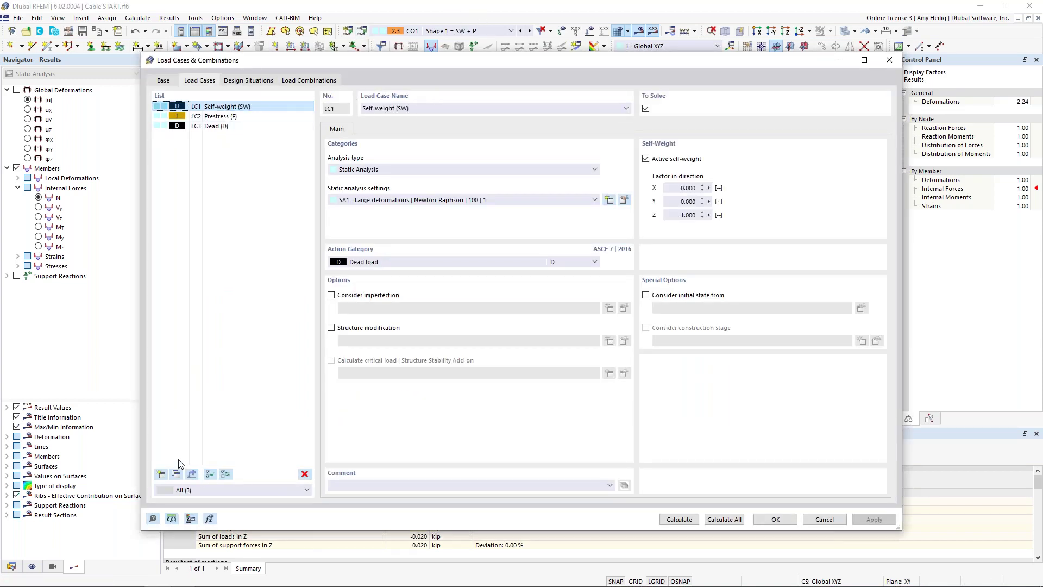
click(161, 474)
text(Live (L))
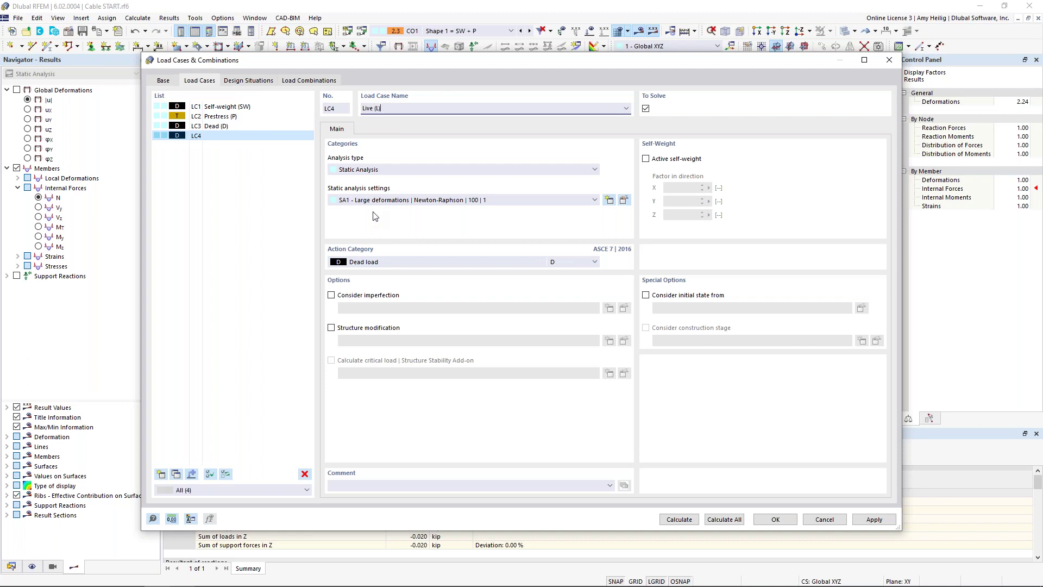
click(389, 265)
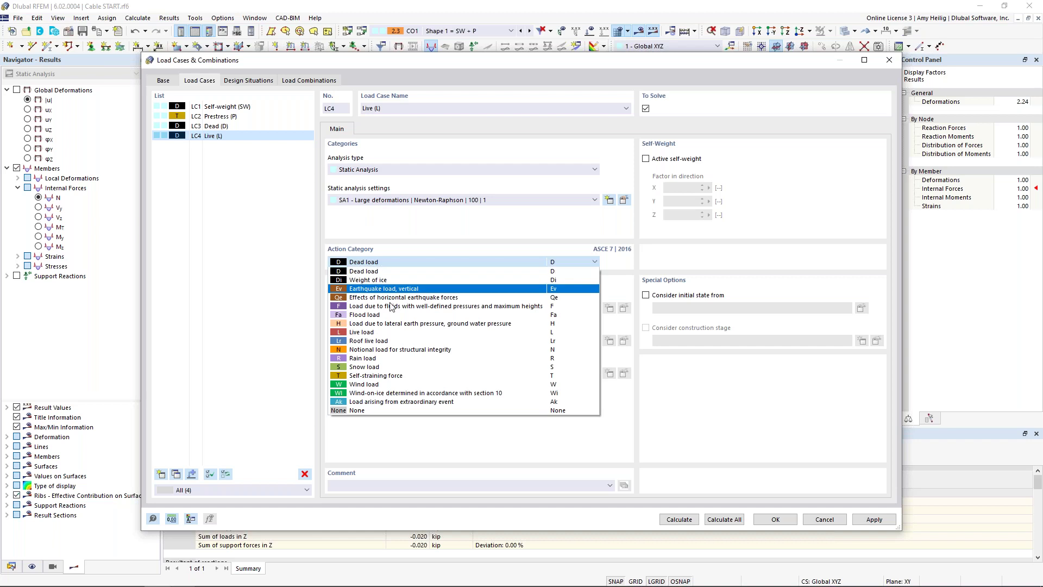
click(386, 331)
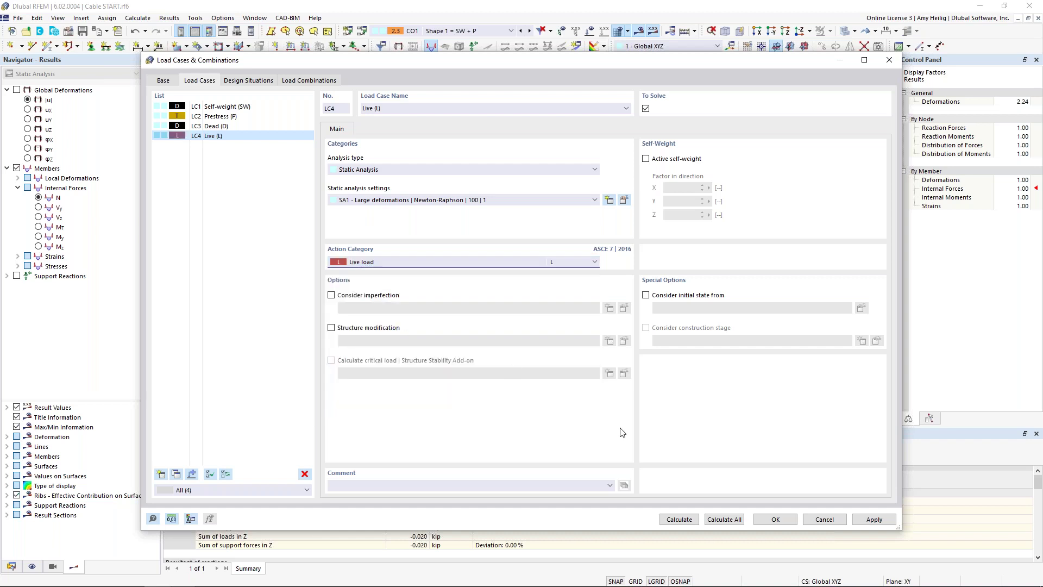
click(776, 519)
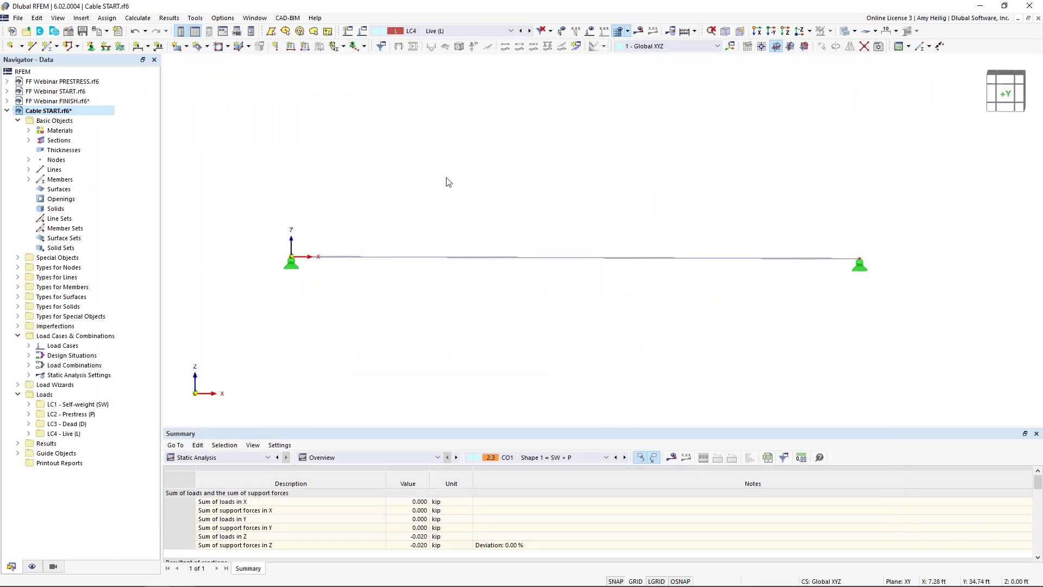
Step: Apply a uniform member load of -0.33 kip/ft to member 1 in load case LC4 Live (L)
middle_drag(470, 191, 434, 181)
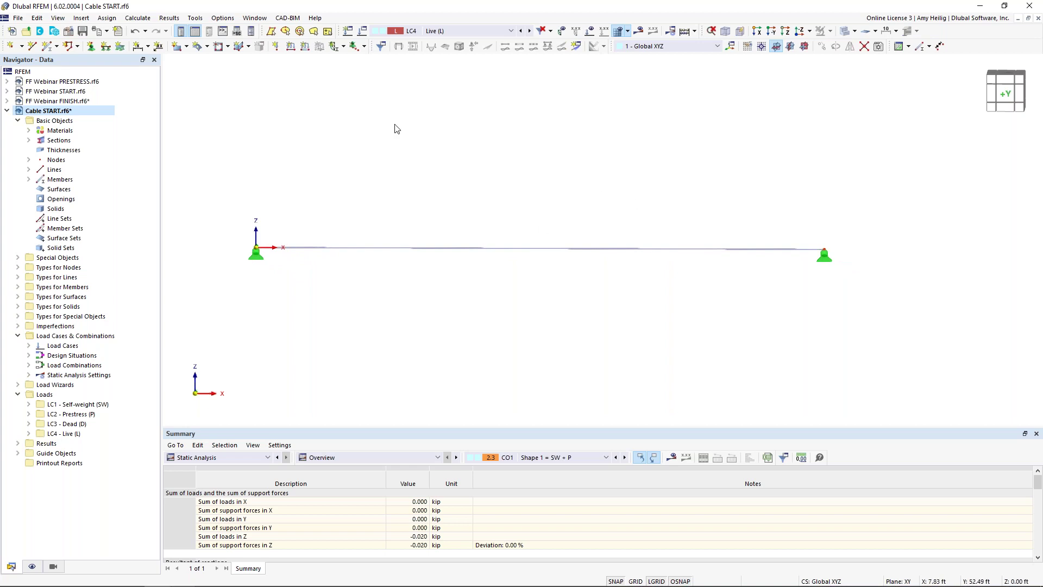
click(305, 46)
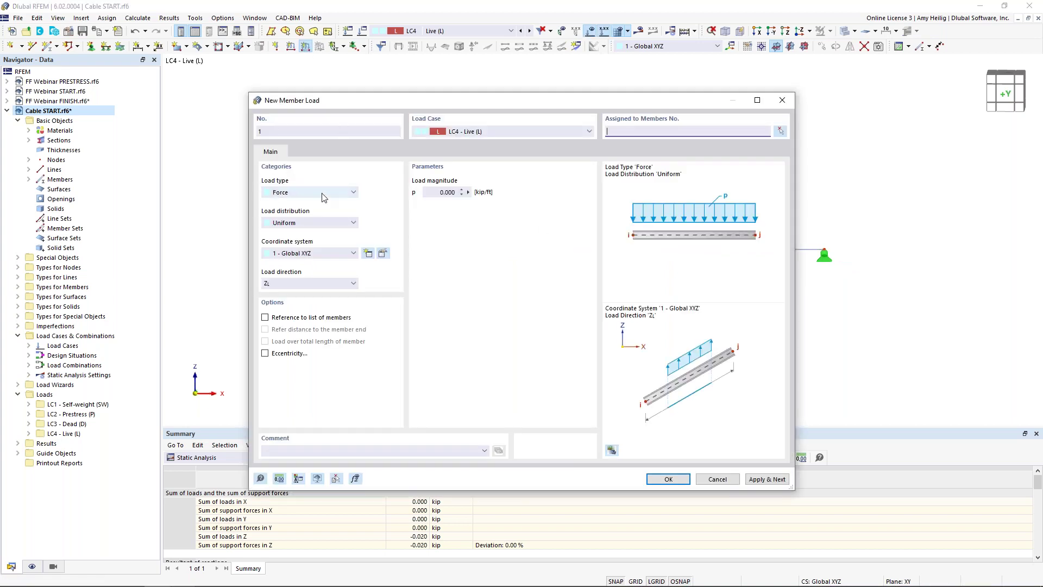
click(444, 193)
text(-0.33)
click(616, 134)
text(1)
click(668, 480)
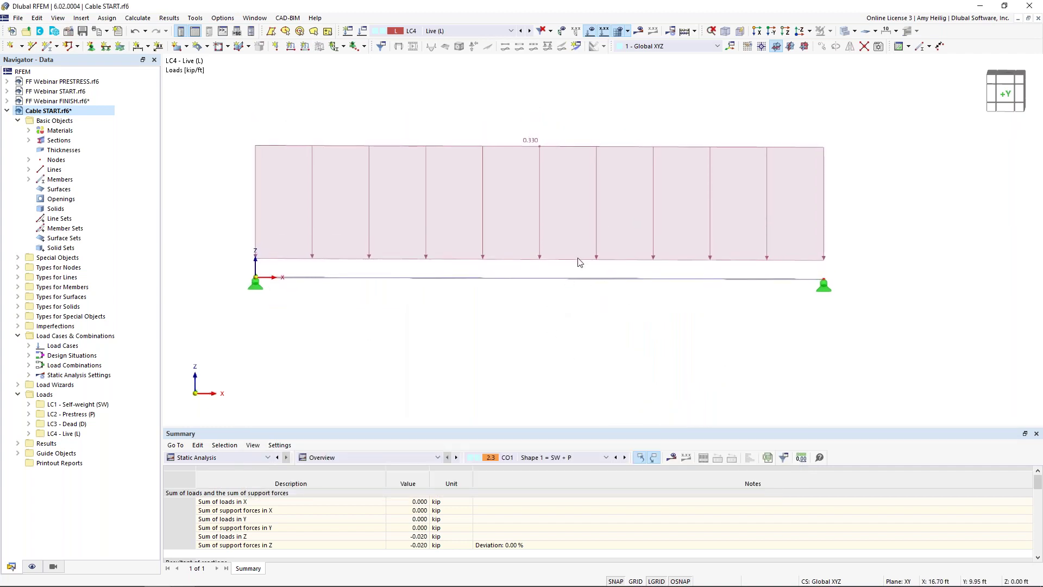
Step: Reduce the graphical display size of the member load on the cable
right_click(535, 145)
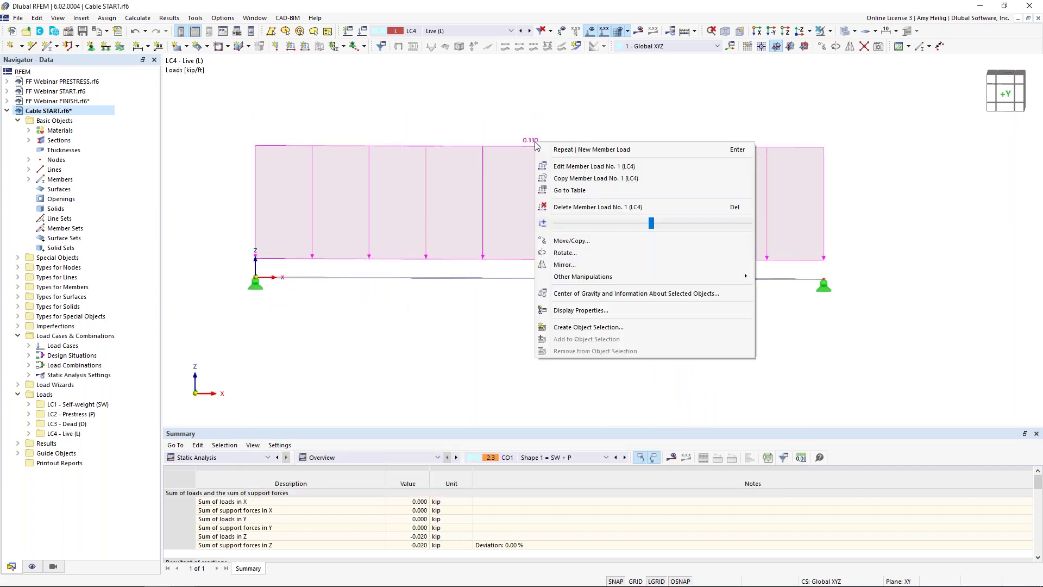
drag(653, 226, 600, 228)
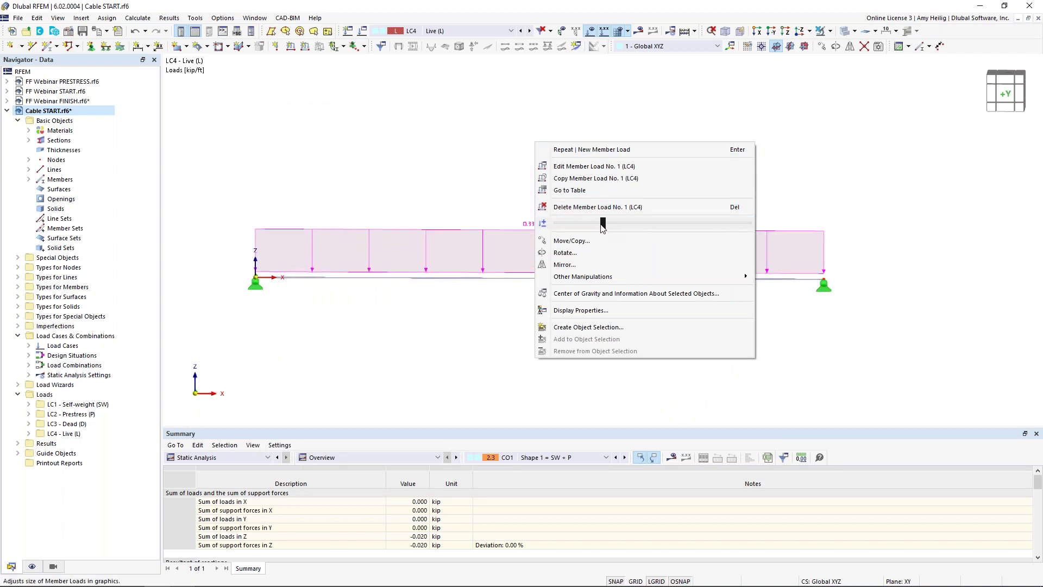
click(473, 205)
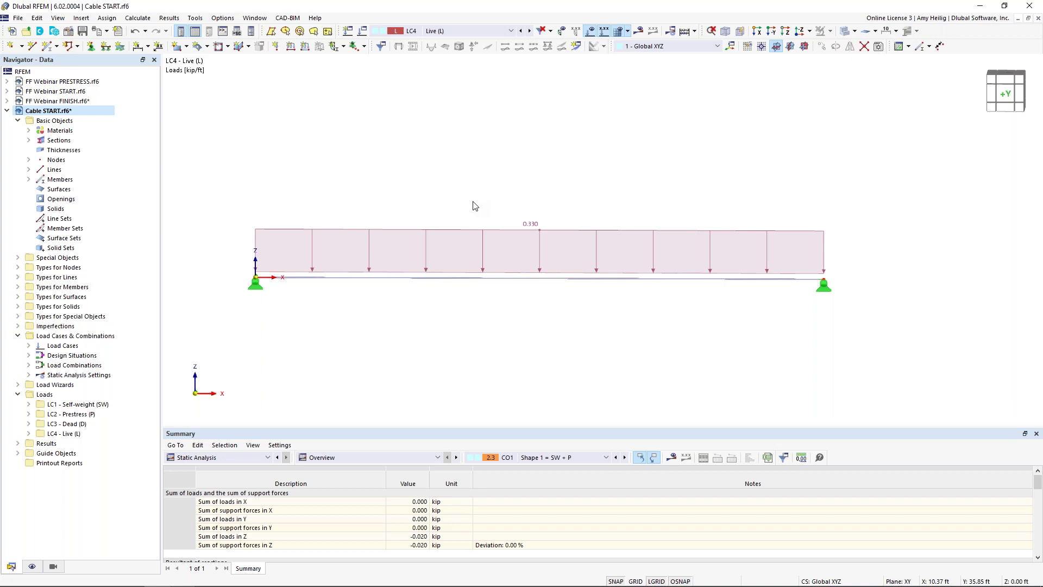
Step: Create a new load combination with the user-defined name "SW + L"
click(363, 32)
click(318, 80)
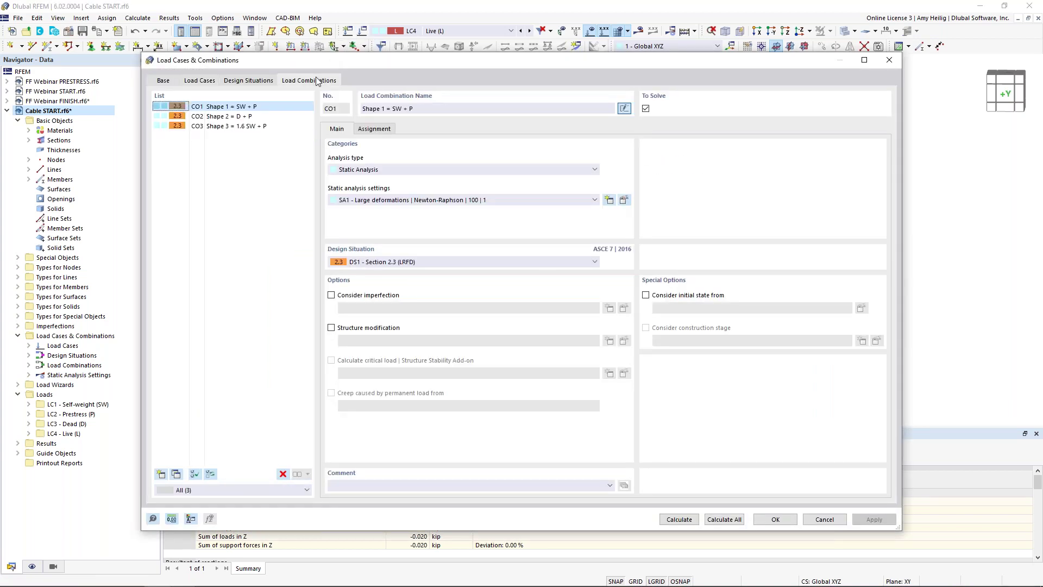
click(162, 473)
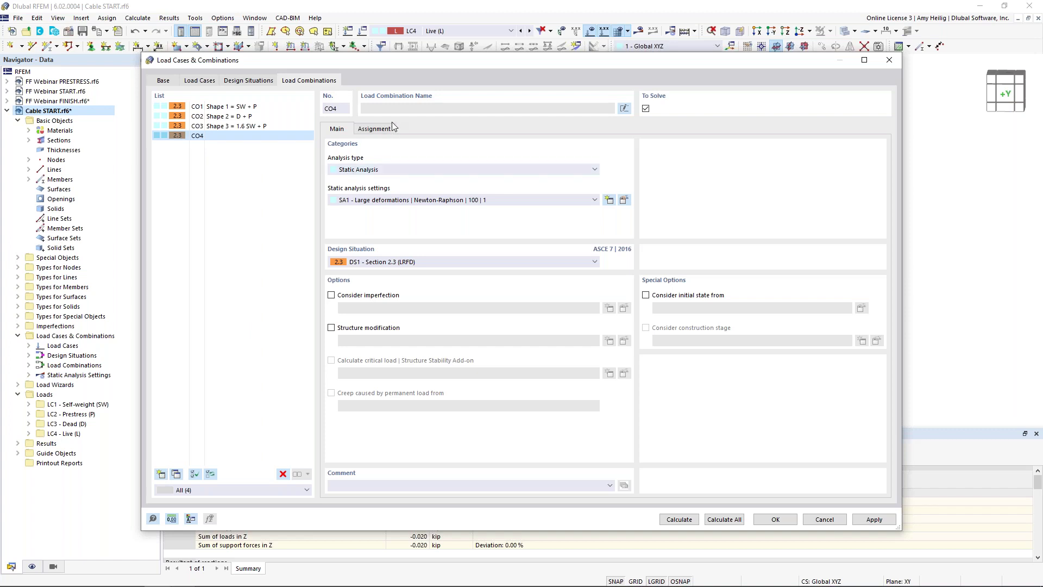
click(524, 110)
text(SW + L)
Step: Make the "SW + L" combination consider the initial state from CO1 - Shape 1 = SW + P
click(646, 295)
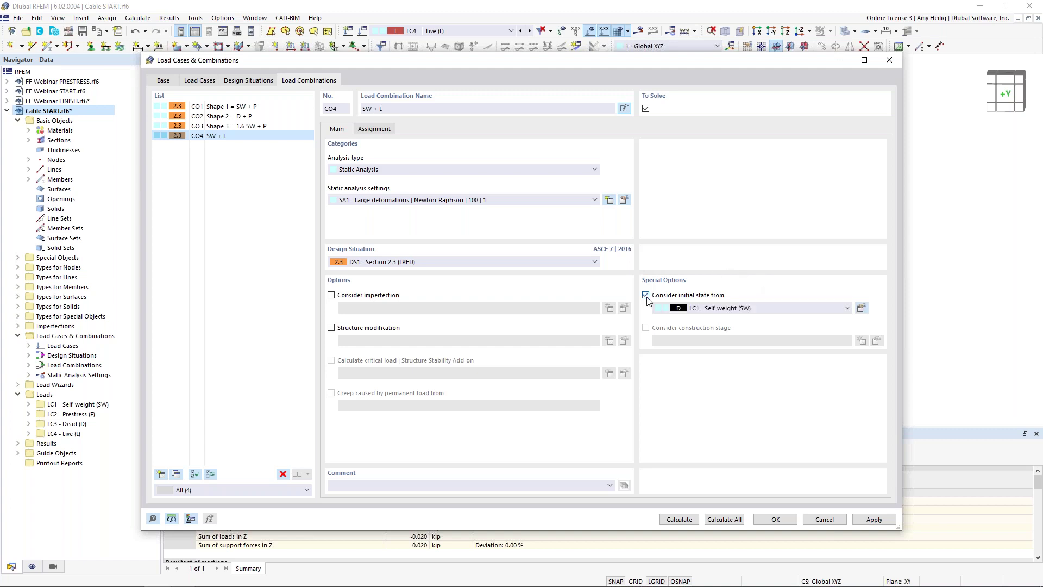
click(709, 308)
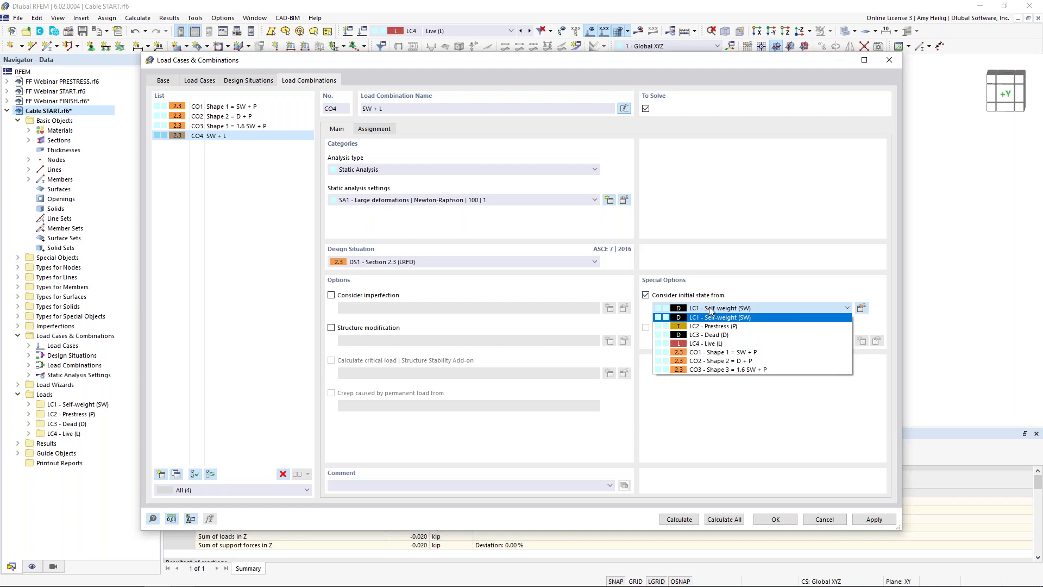
click(720, 352)
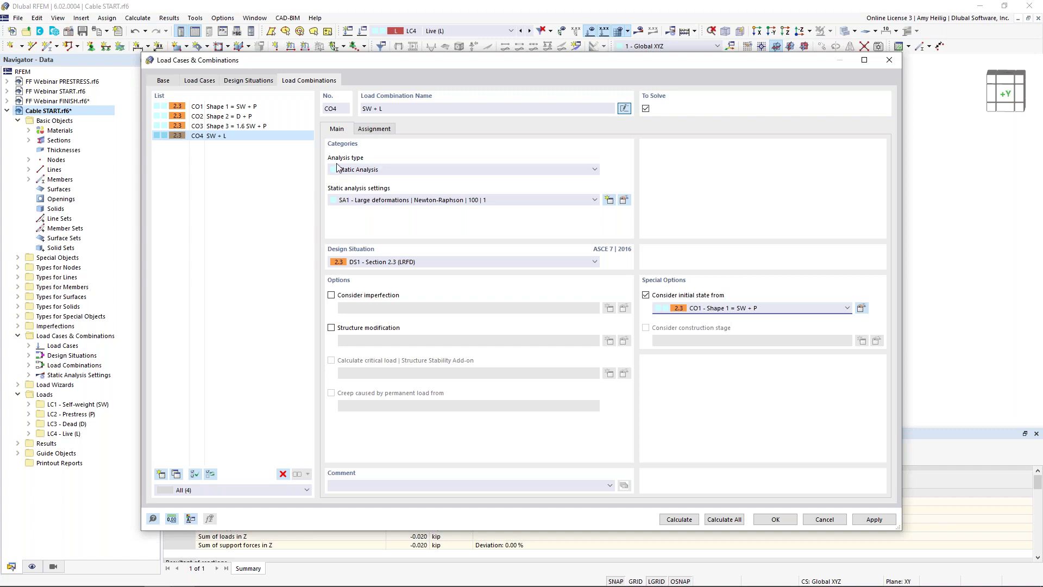
Step: Assign load cases LC1 Self-weight and LC4 Live to the "SW + L" combination with factor 1.00 each and calculate it
click(375, 129)
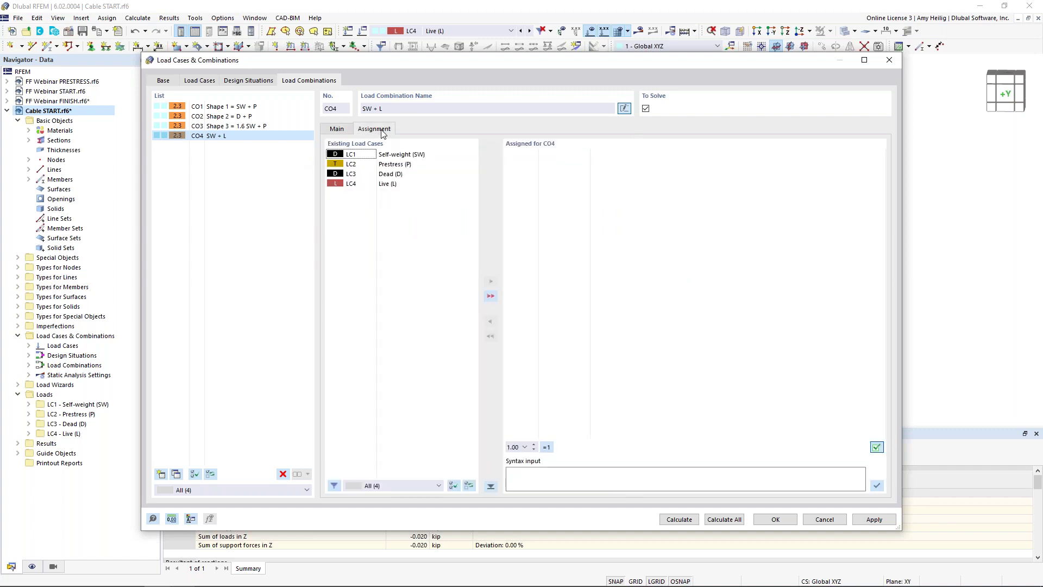
double_click(418, 154)
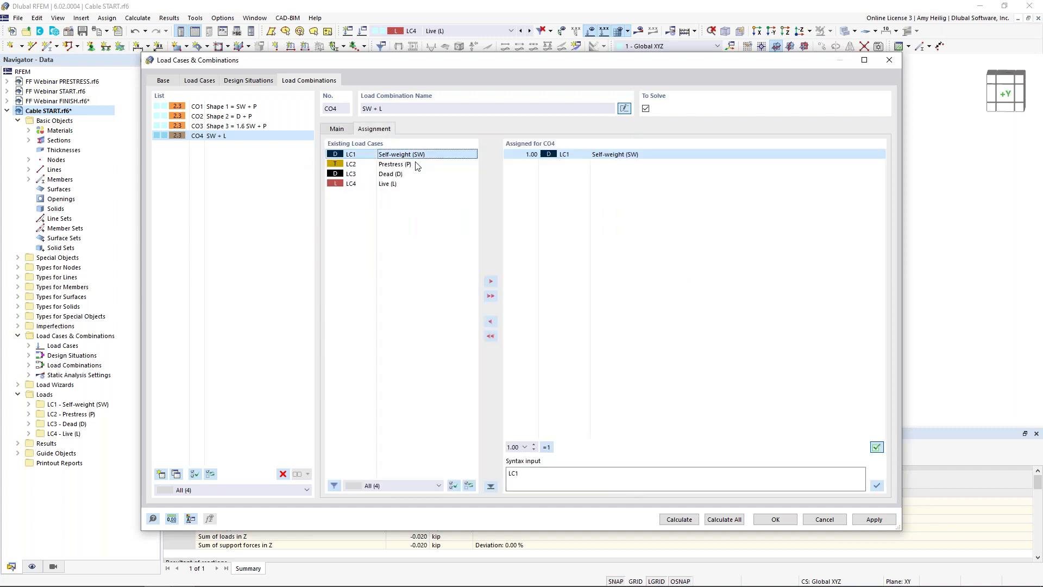
double_click(402, 184)
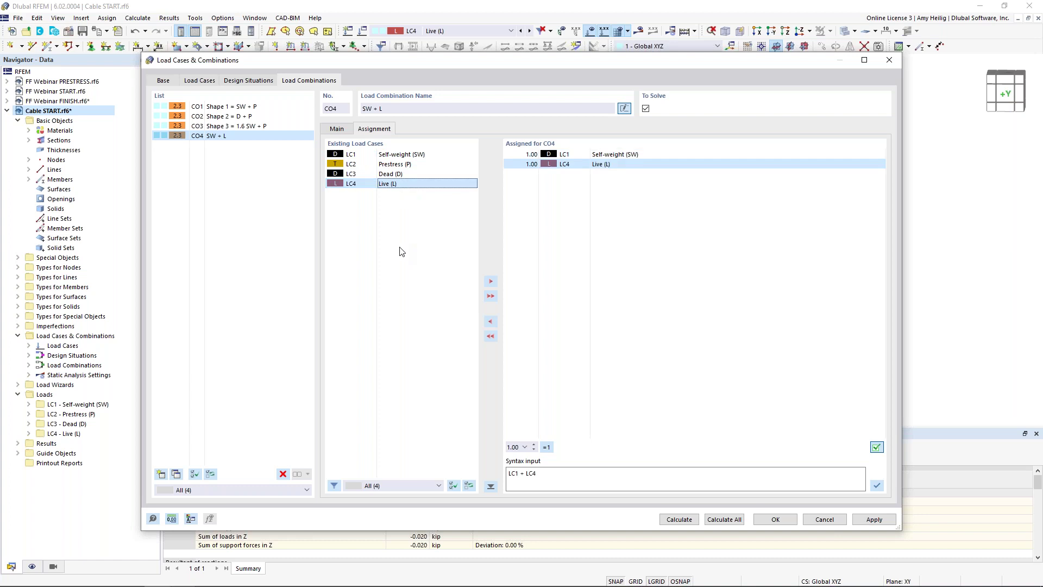
click(679, 519)
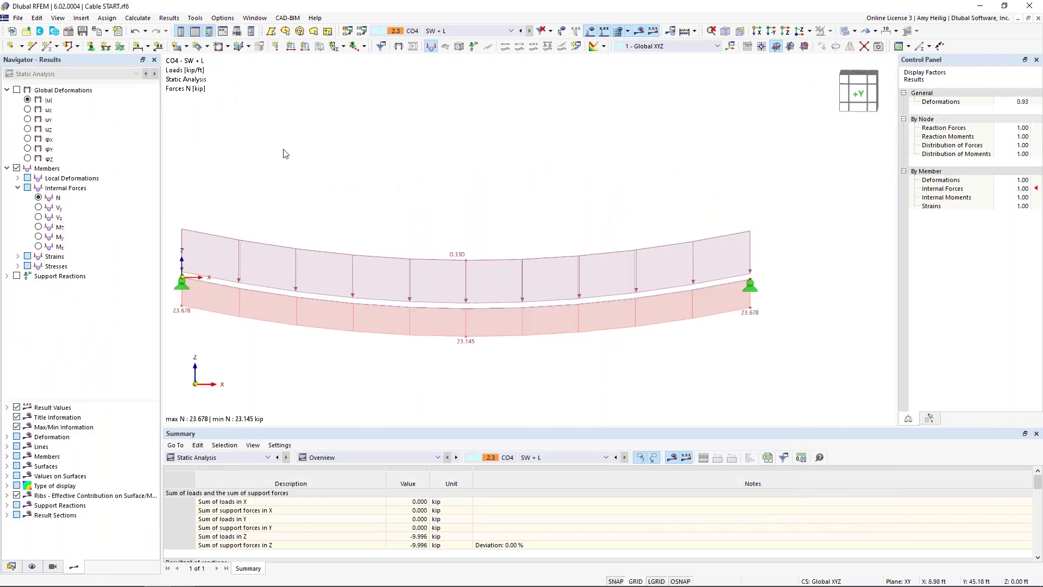
Step: Display the cable's global deformations without the loads and set the deformation display factor to 1.00
click(17, 91)
middle_drag(518, 170, 563, 143)
click(590, 32)
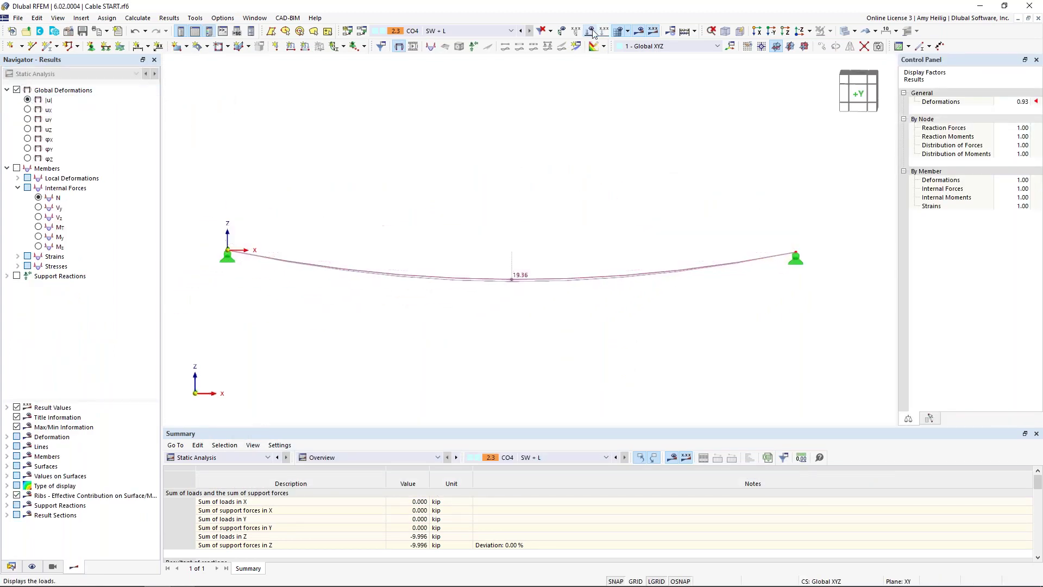
click(1012, 102)
click(1027, 99)
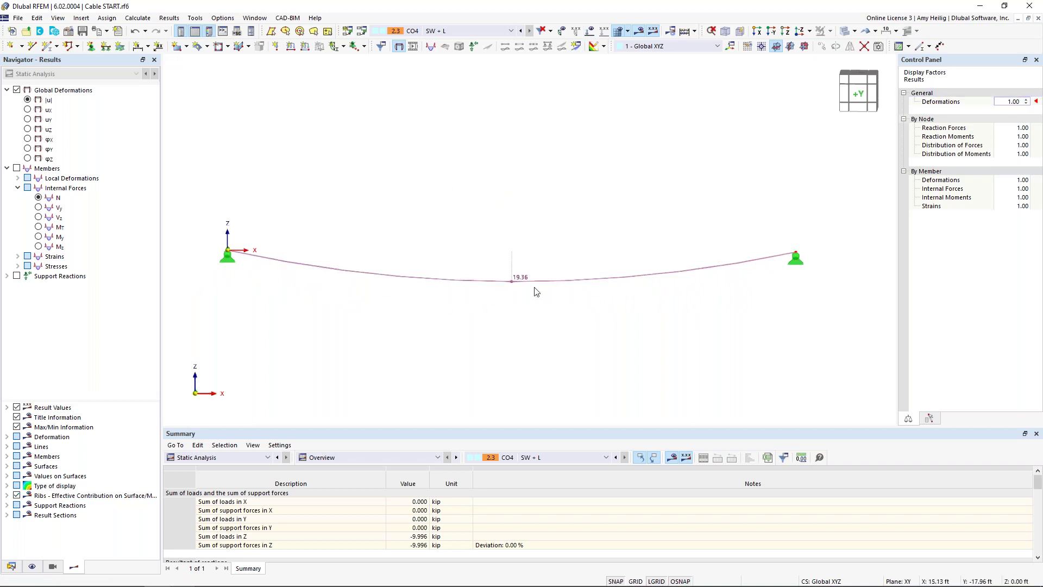
Step: Show the cable's axial forces N and compare them on the original shape, the shape of initial state and the deformed shape
click(38, 198)
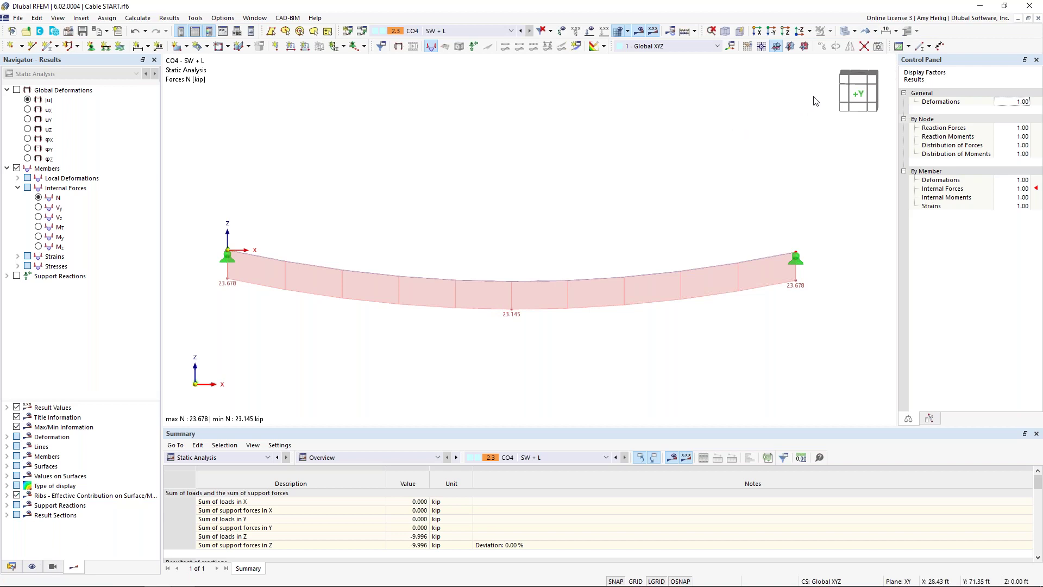
click(876, 31)
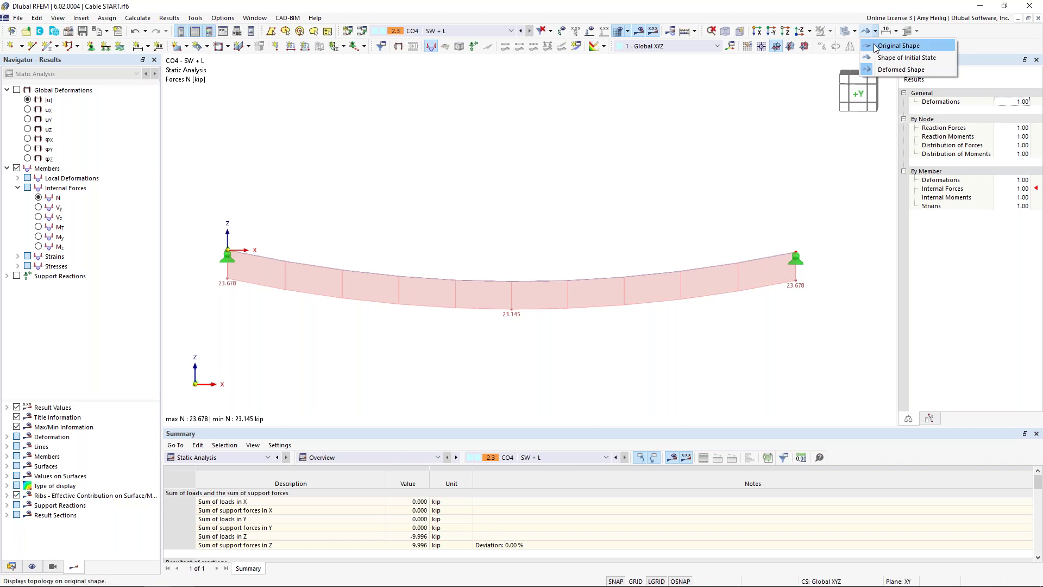
click(874, 44)
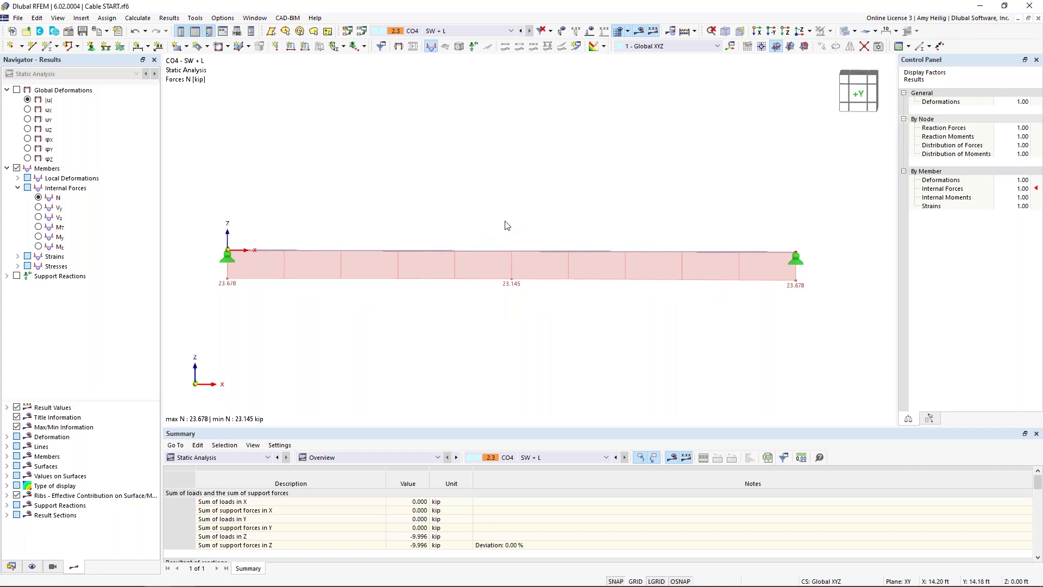
click(876, 32)
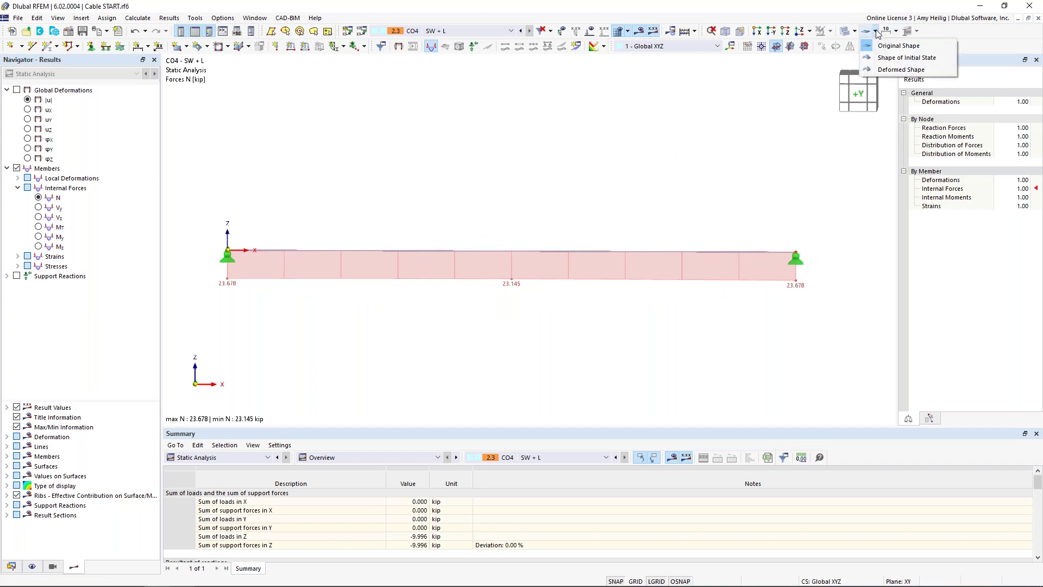
click(887, 58)
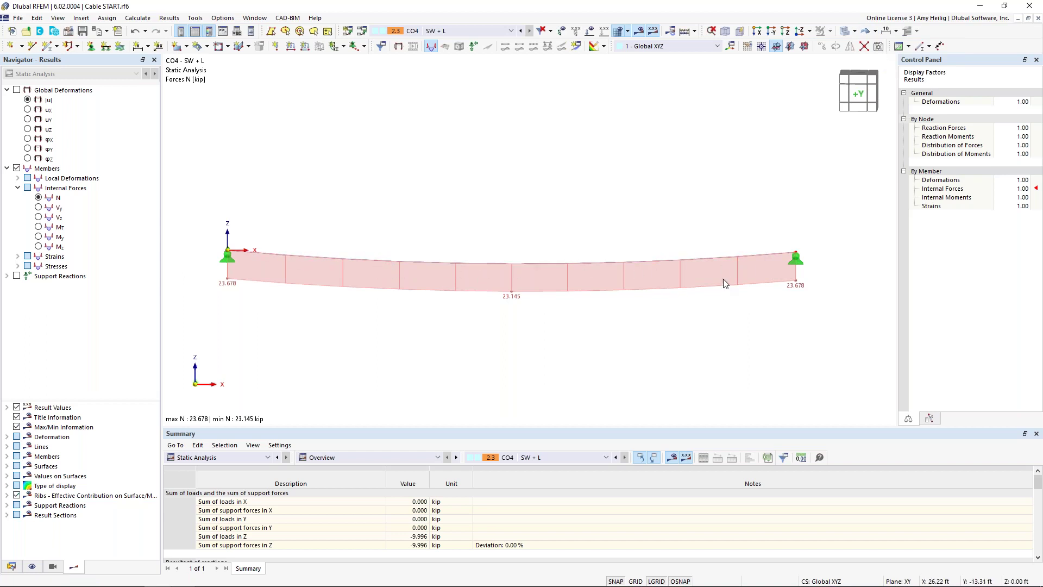
click(875, 31)
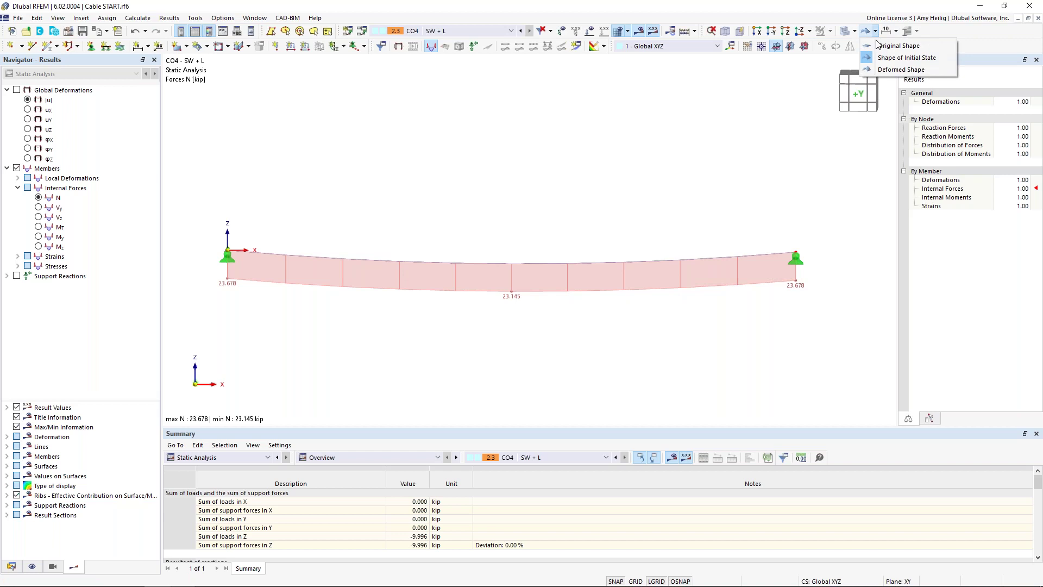
click(883, 68)
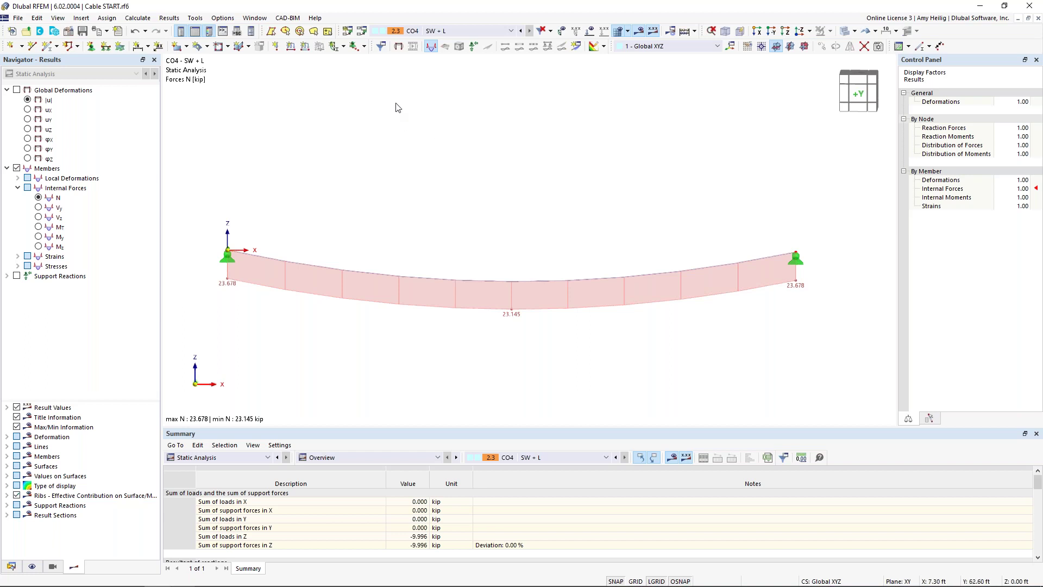
Step: Review which load cases and combinations are available as the initial state for the "SW + L" combination, keeping CO1 selected
click(370, 46)
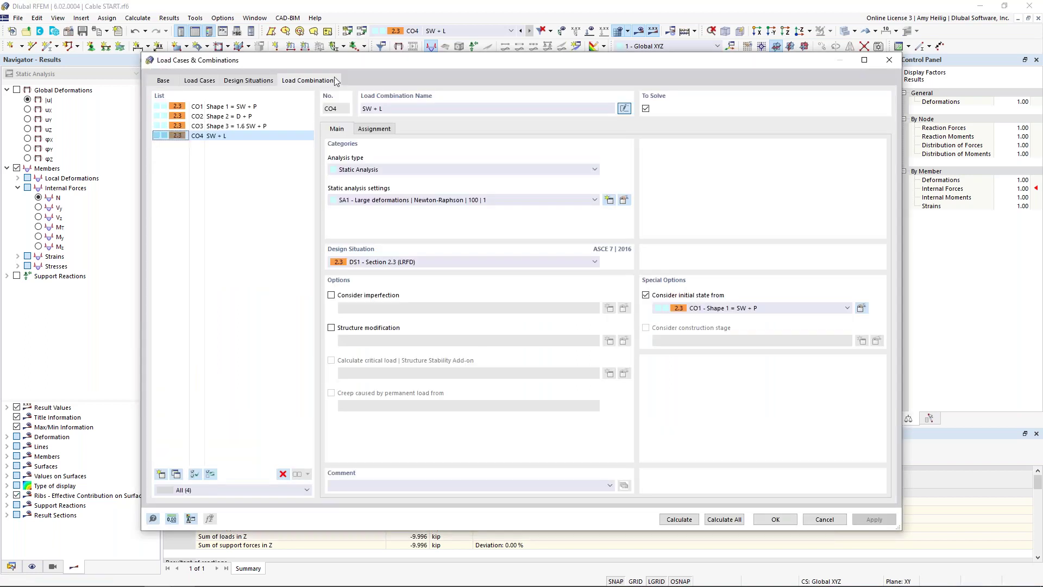
click(724, 310)
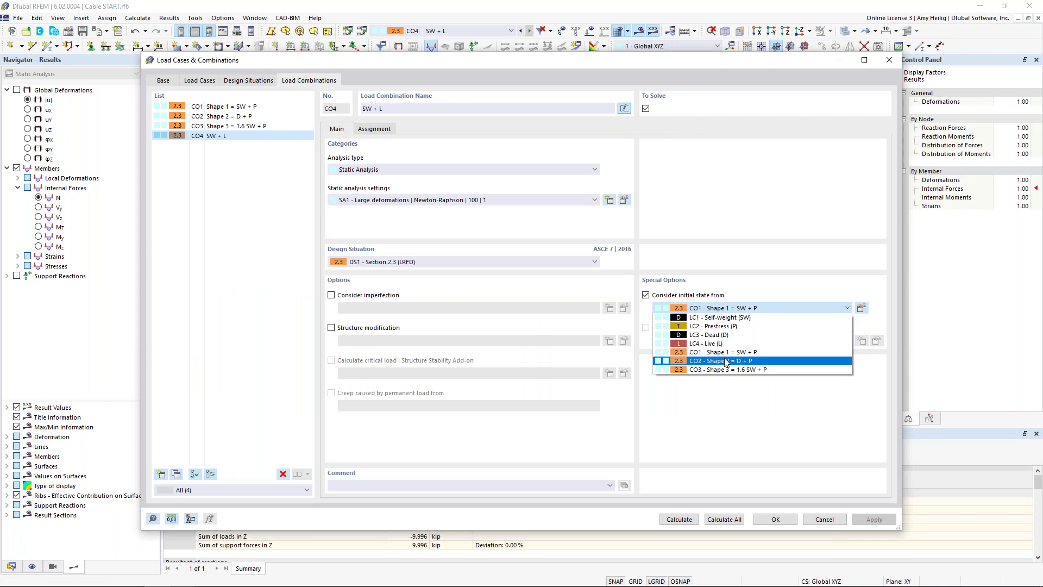
click(758, 266)
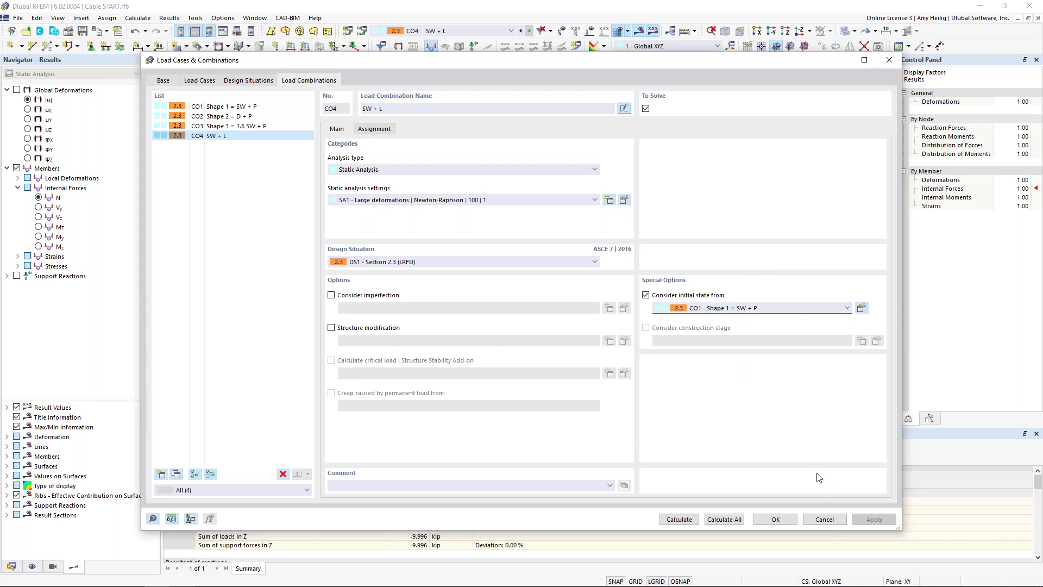
click(775, 519)
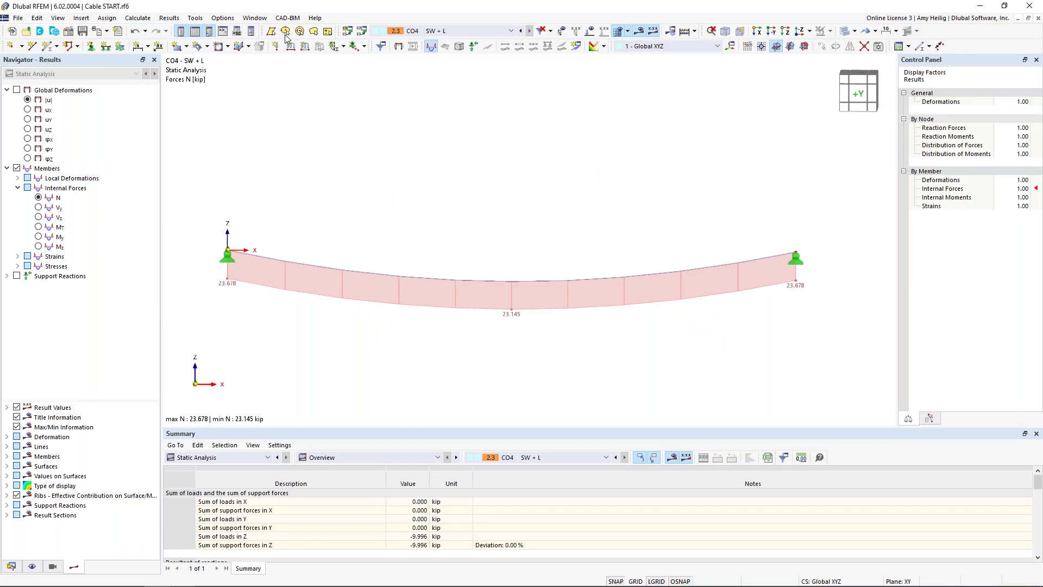
Step: Switch to the FF Webinar START.rf6 model and open its base data for editing
click(256, 19)
click(290, 158)
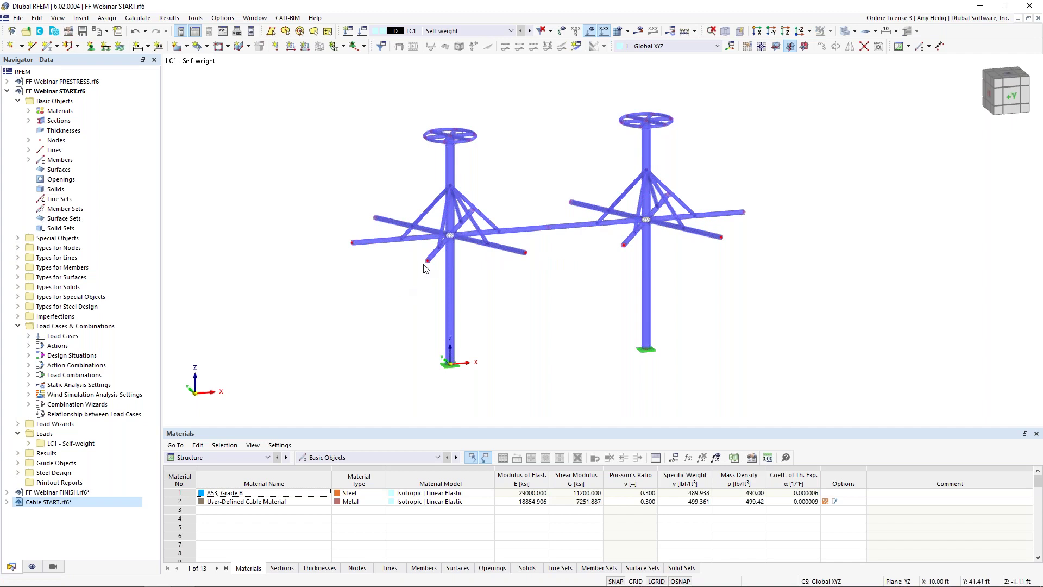
right_click(81, 93)
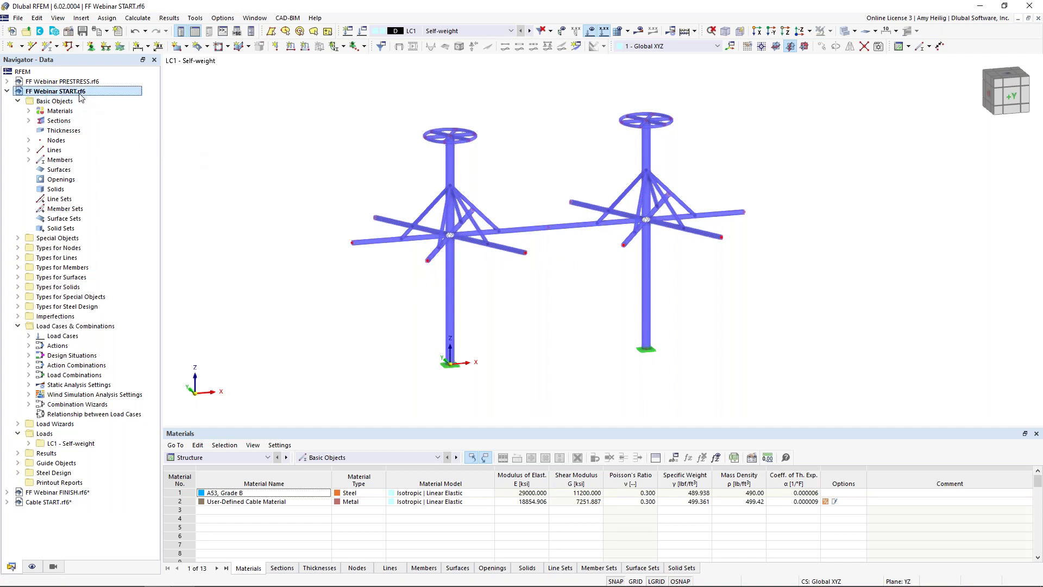
click(109, 101)
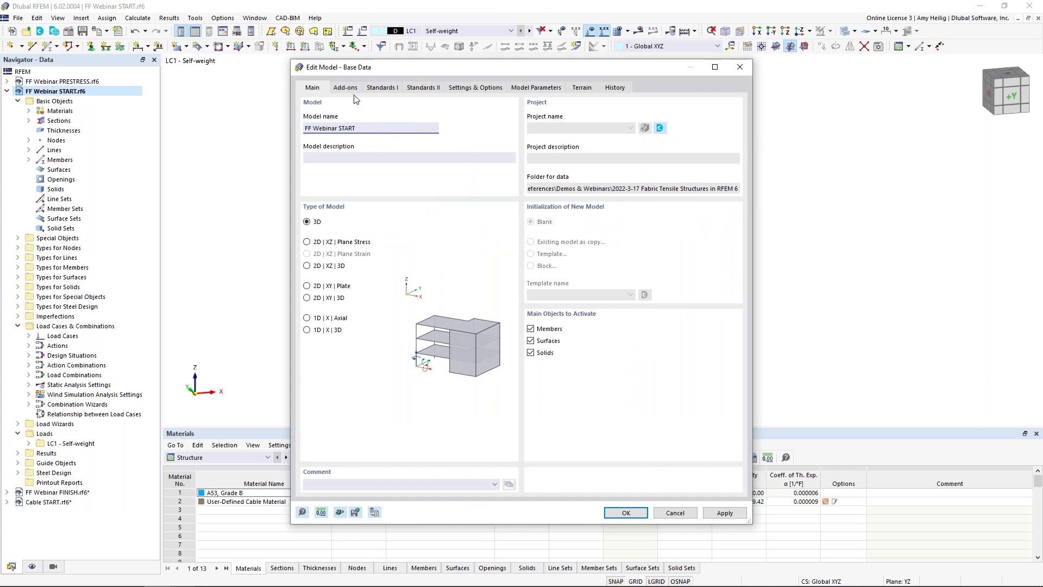
Step: Review the model's activated add-ons and its standards for load combinations, load wizards and steel design
click(353, 91)
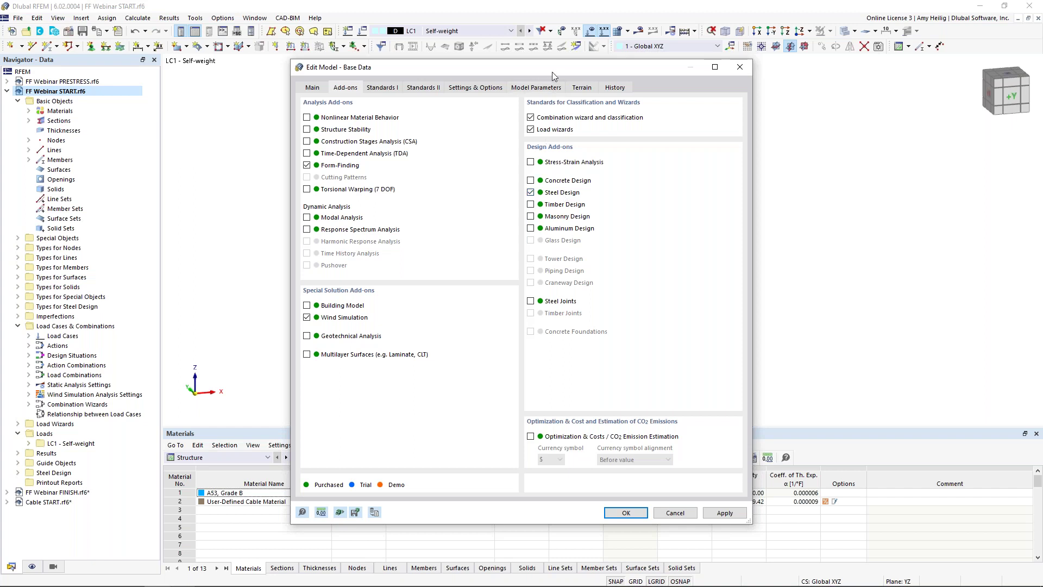
drag(553, 67, 504, 85)
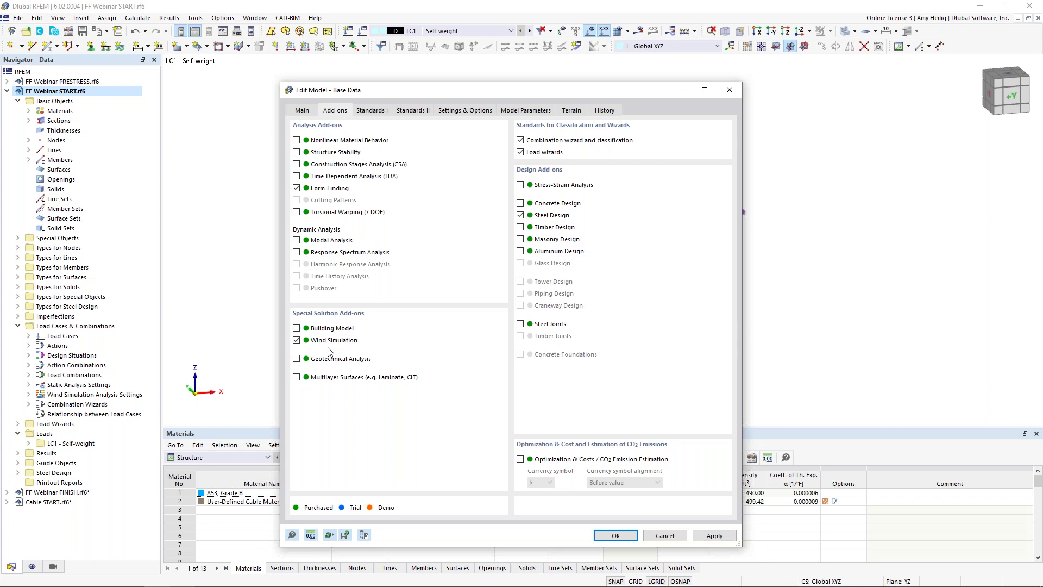
click(381, 111)
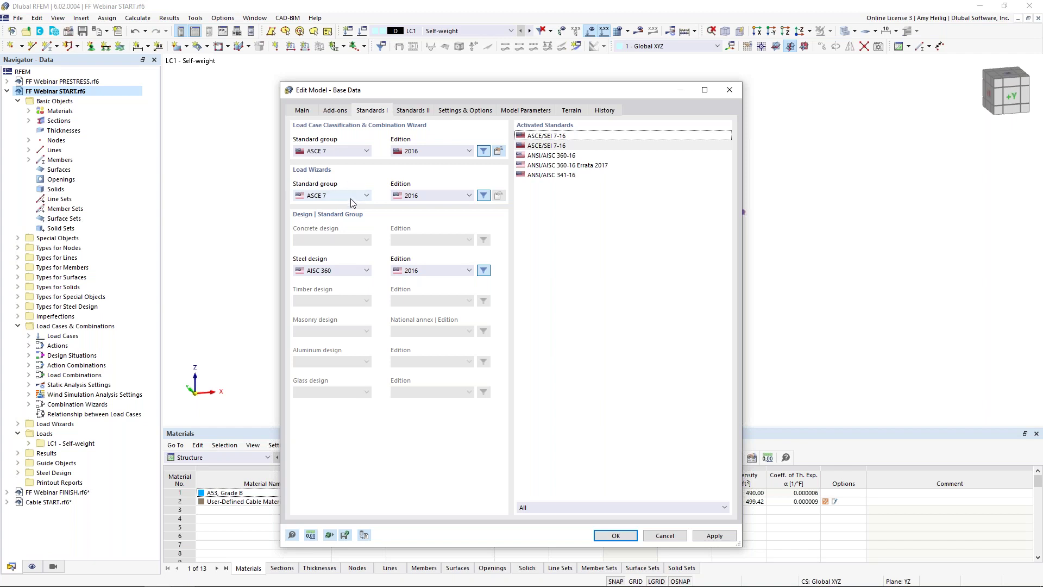
click(335, 272)
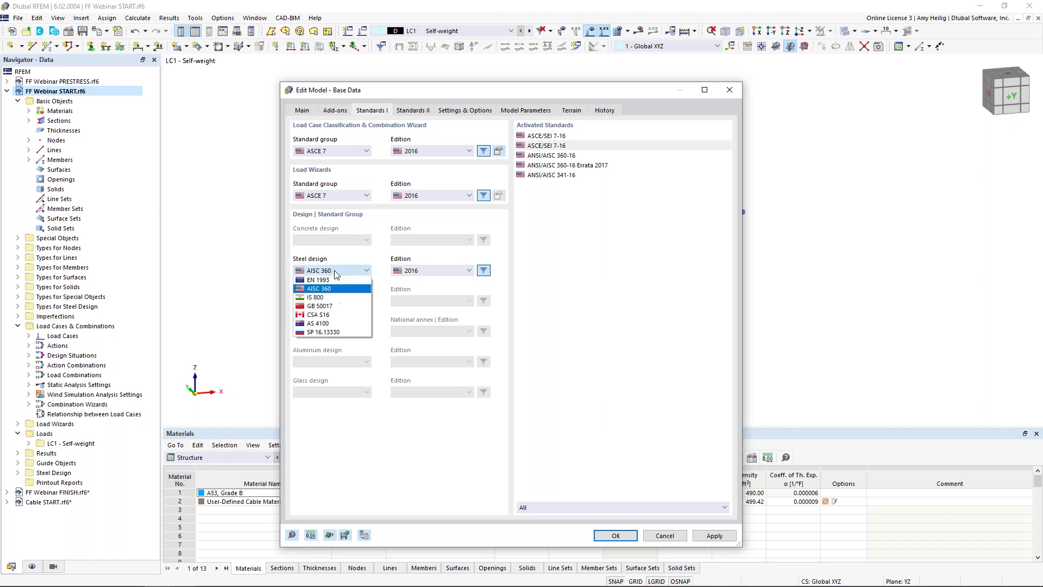
click(334, 269)
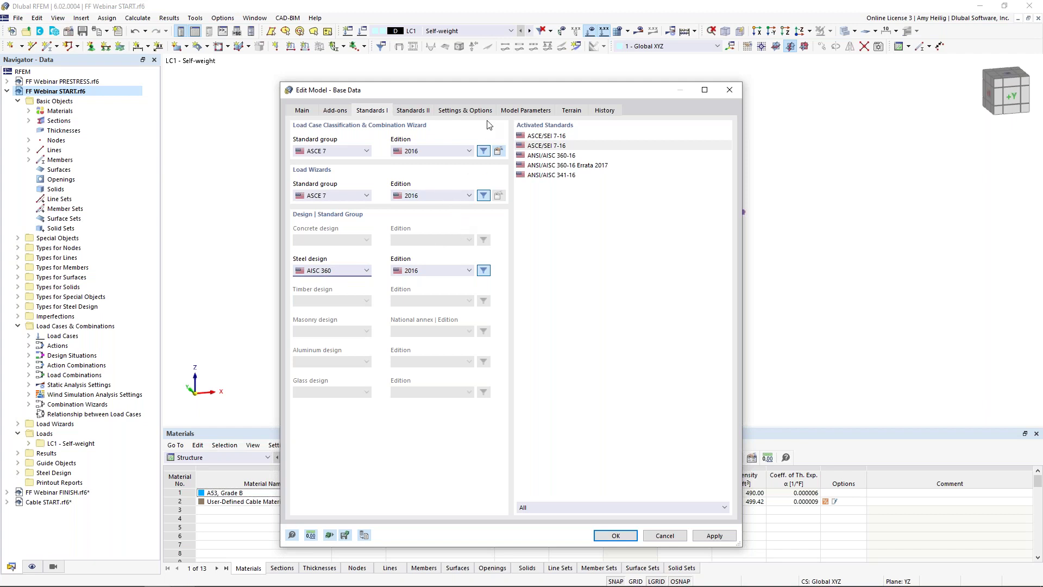
Step: Look up the ASCE/SEI 7-16 snow and wind load data for Philadelphia, PA, USA, and leave the base data without saving changes
click(515, 110)
click(494, 135)
click(498, 135)
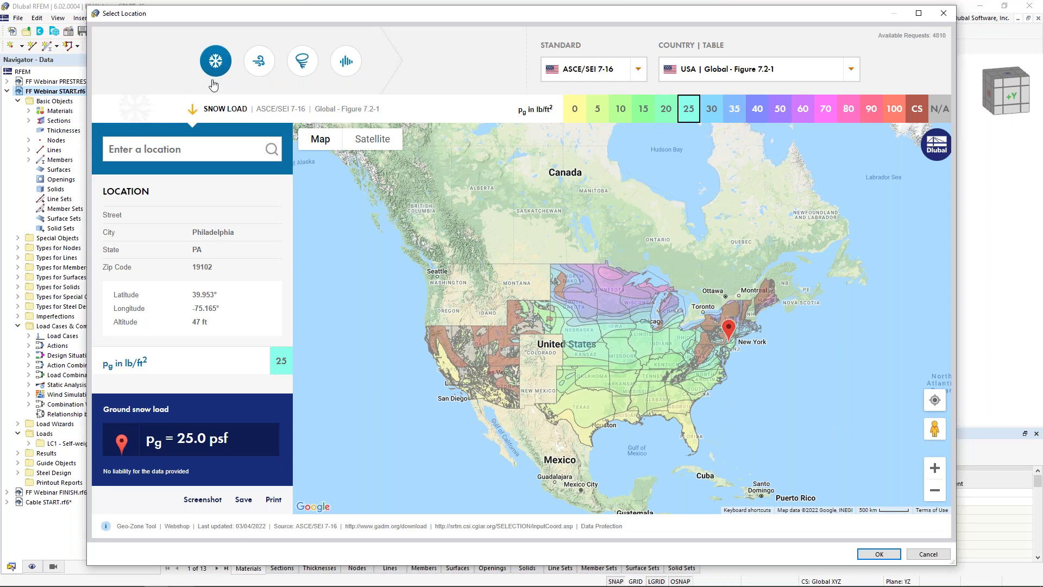
click(259, 65)
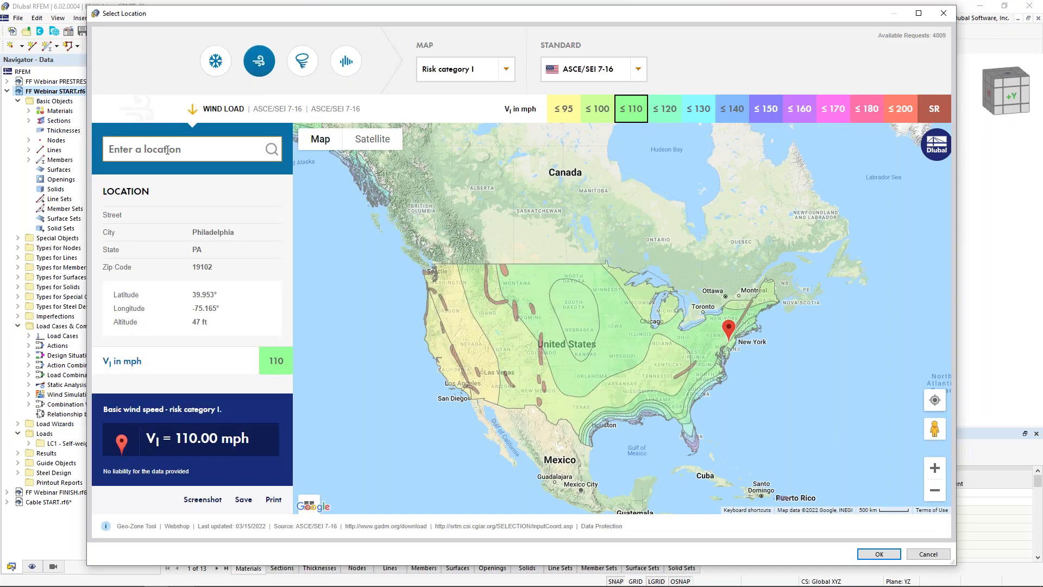
text(phil)
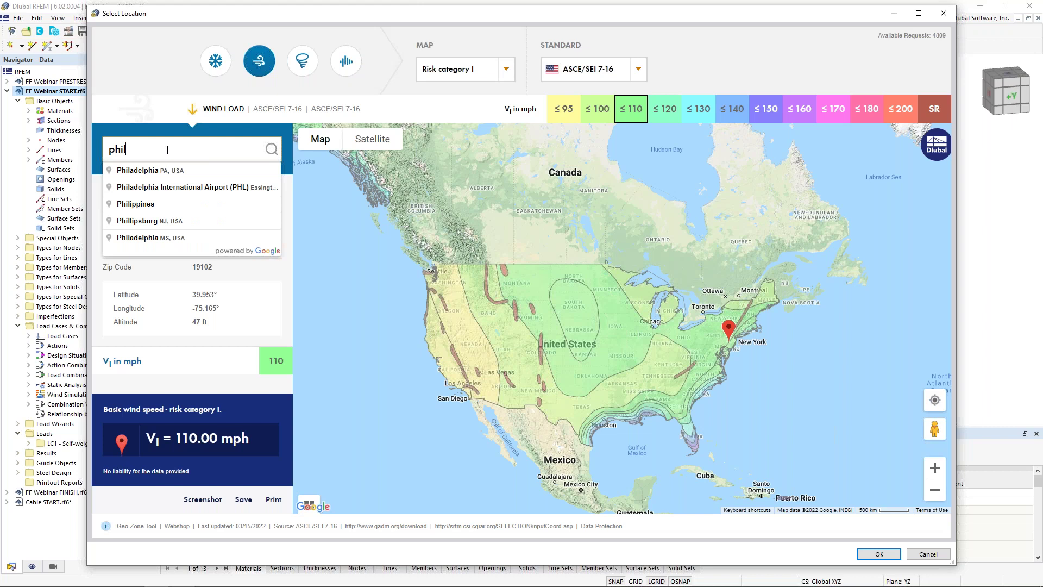
click(163, 171)
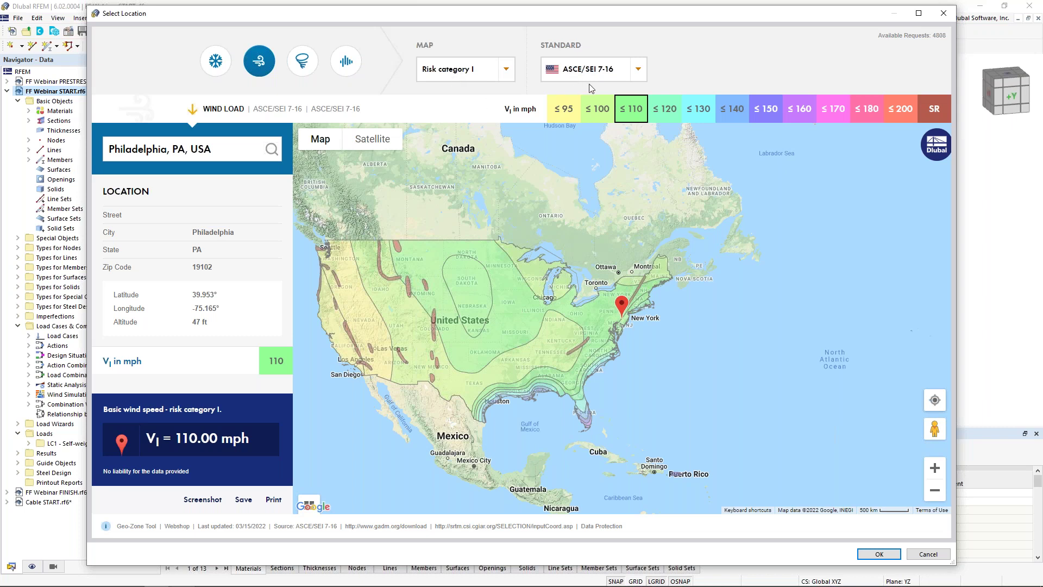
click(927, 554)
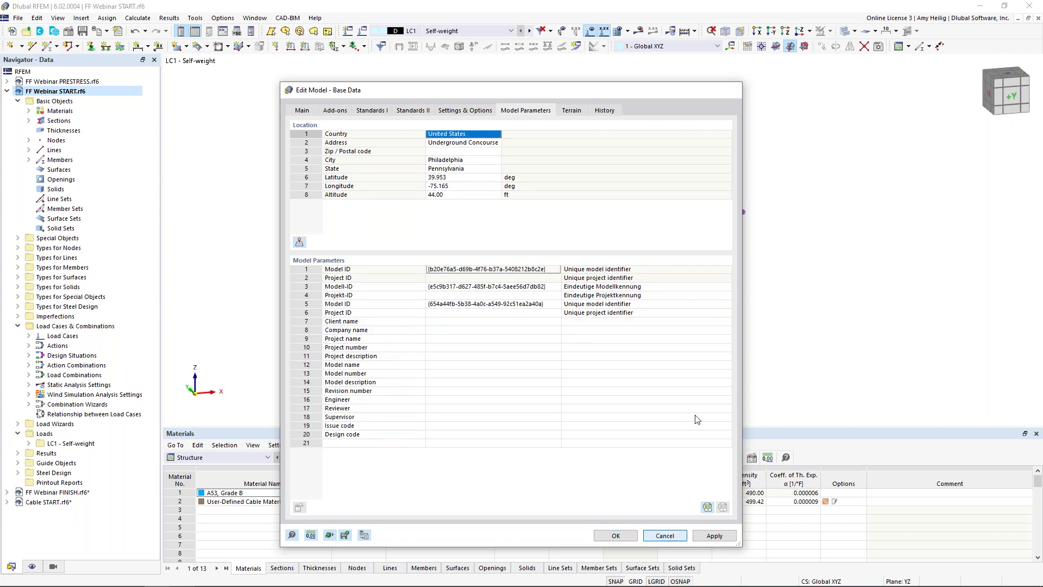
click(662, 537)
Step: Change the display of the two-mast structure from solid rendering to a wireframe line model
ctrl+middle_drag(594, 324, 536, 285)
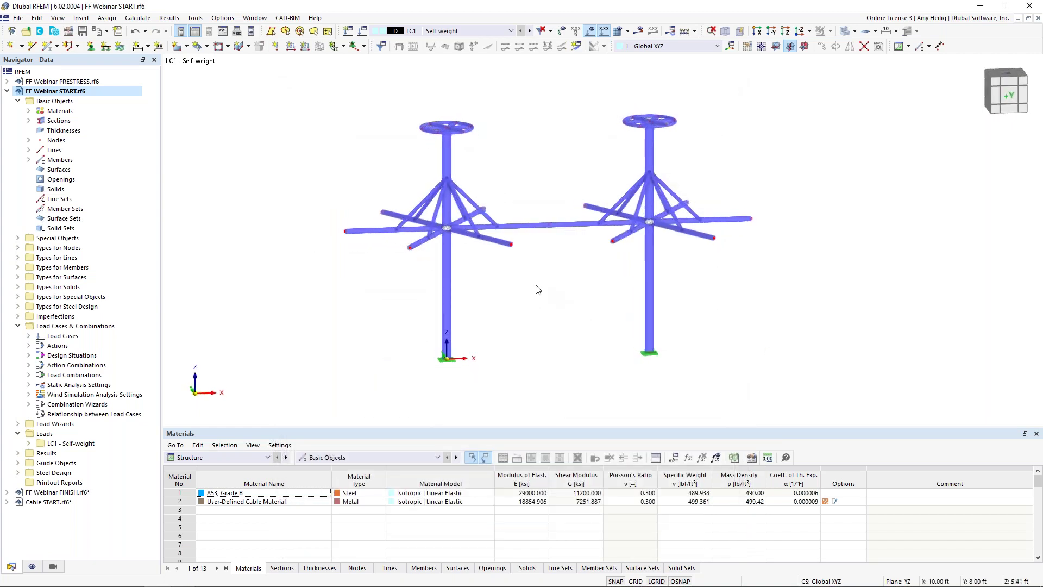
scroll(536, 285, up, 1)
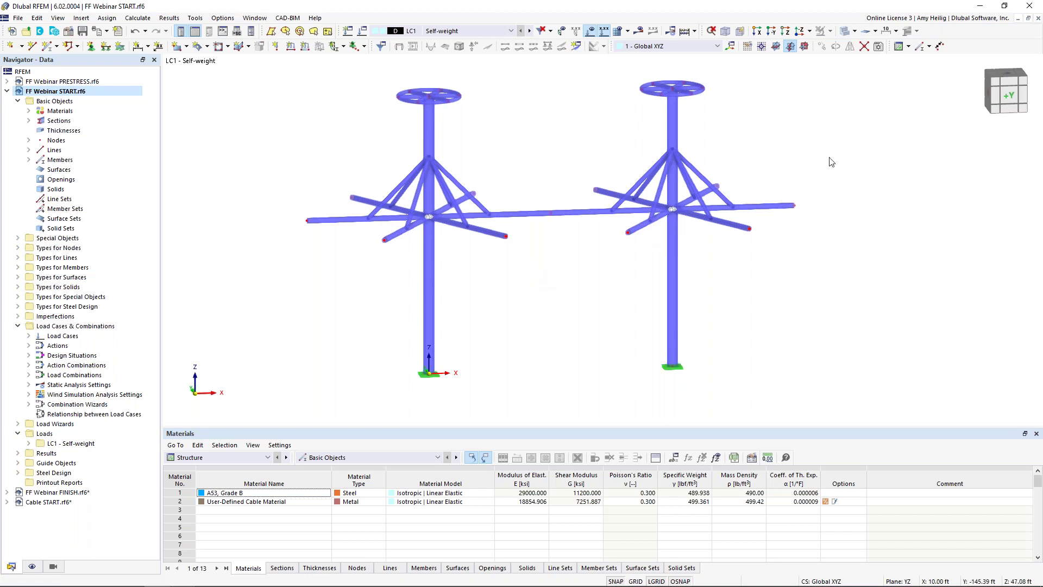
click(845, 31)
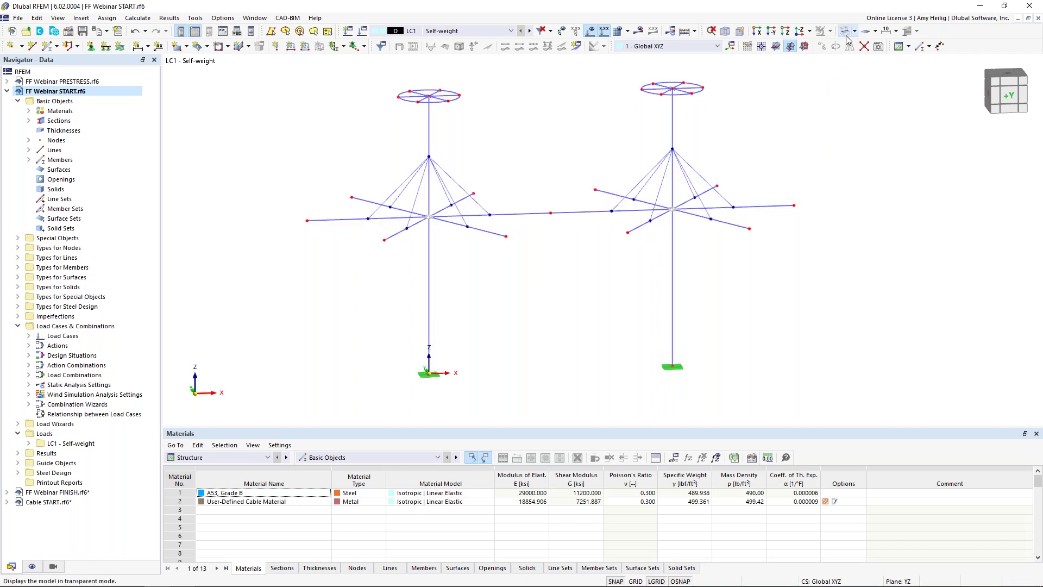
Step: Set up new single members of type Cable with section 4 - RB 1/4 and the User-Defined Cable Material
click(48, 48)
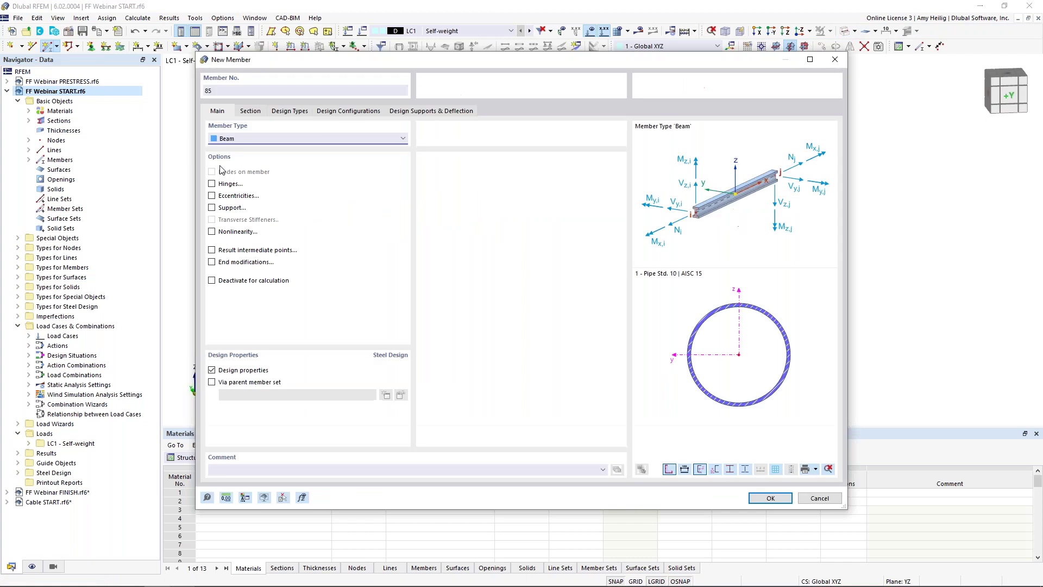
click(243, 140)
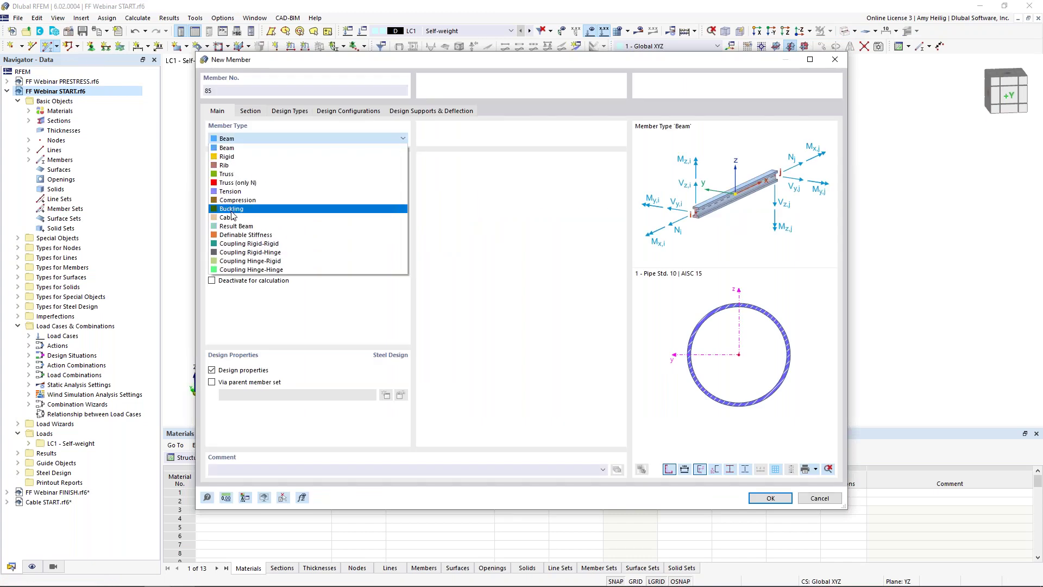
click(235, 220)
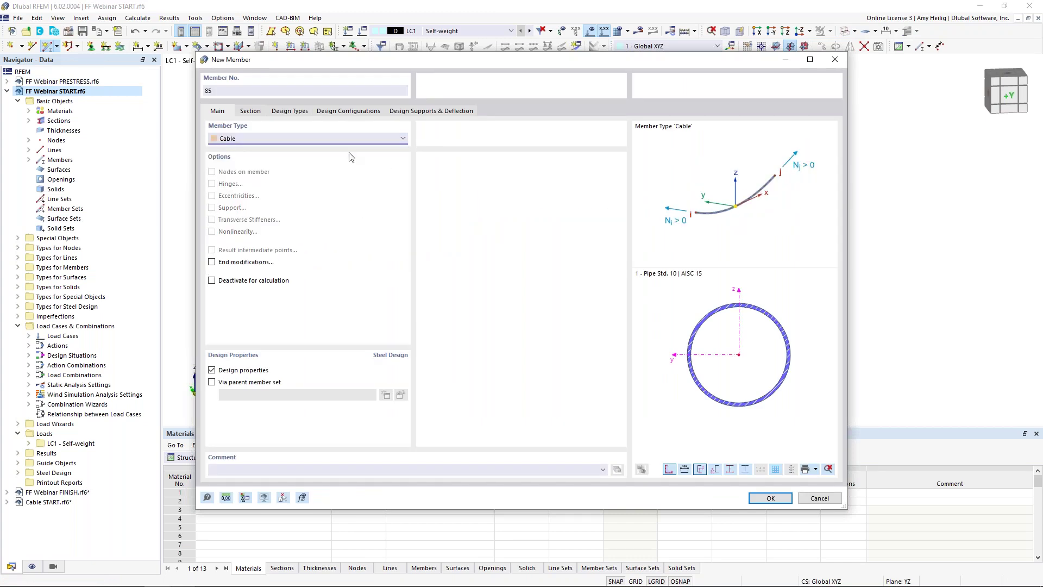
click(260, 114)
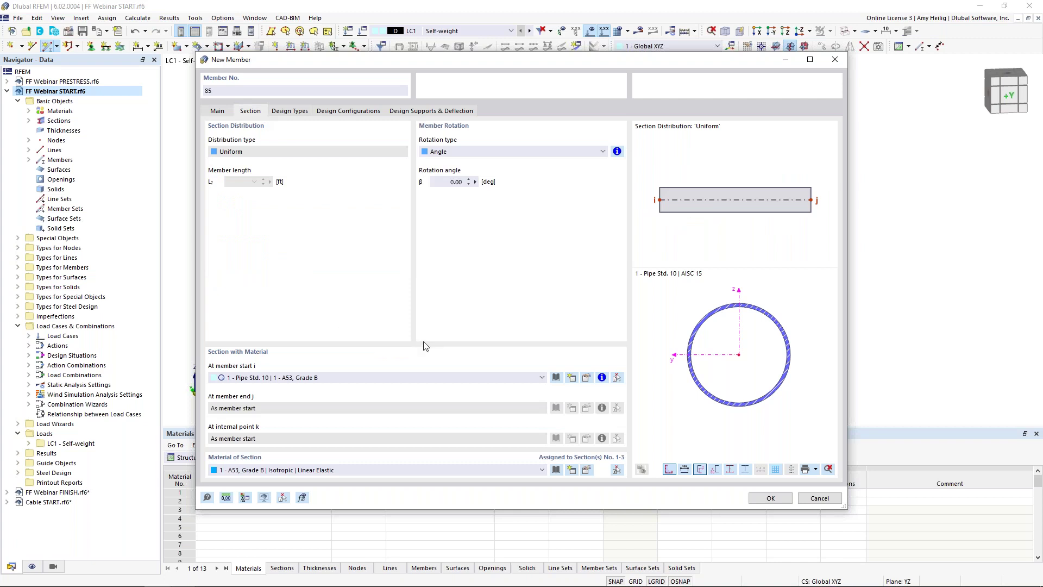
click(394, 377)
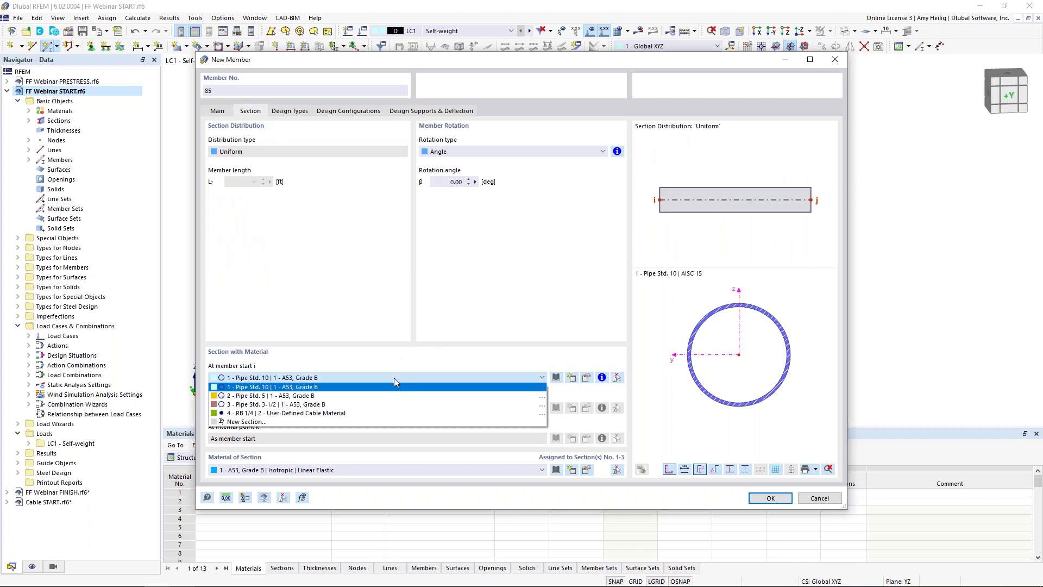
click(374, 413)
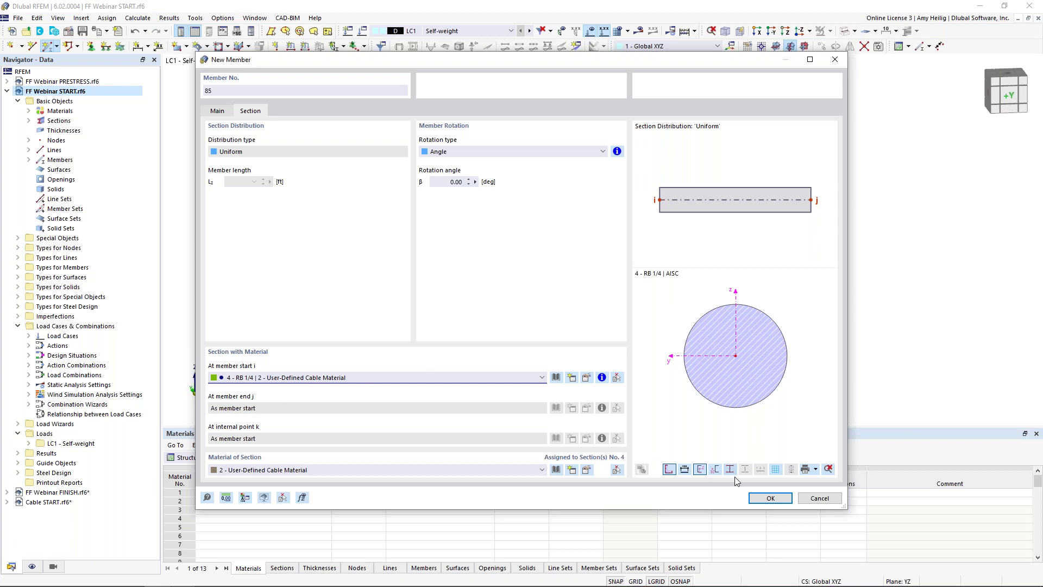
click(759, 499)
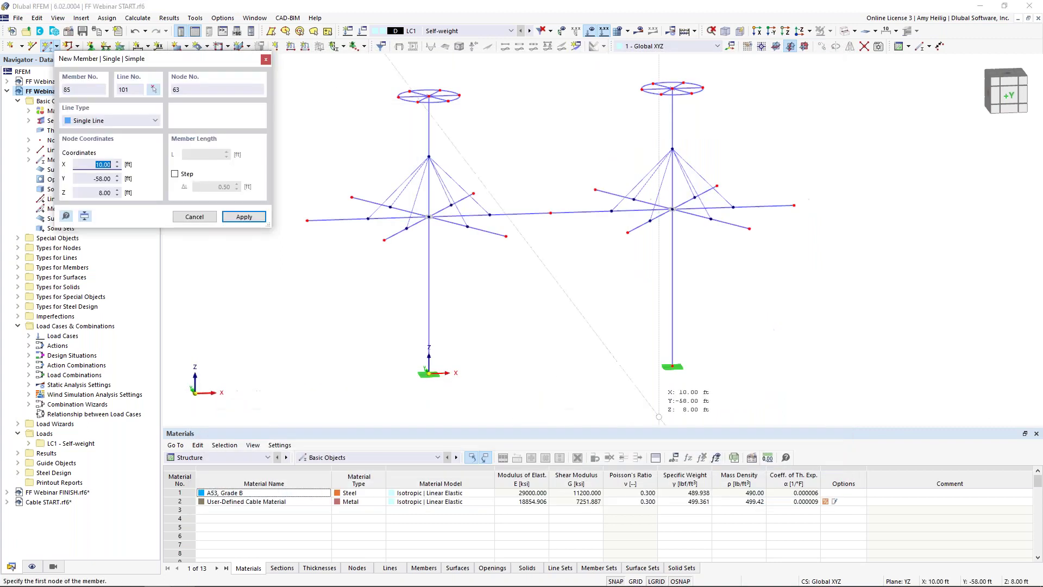
Step: Draw cable members along the far side (Y 8.66 ft), from the origin mast's outermost arm tip across to the second mast's arm tips
click(308, 220)
click(352, 198)
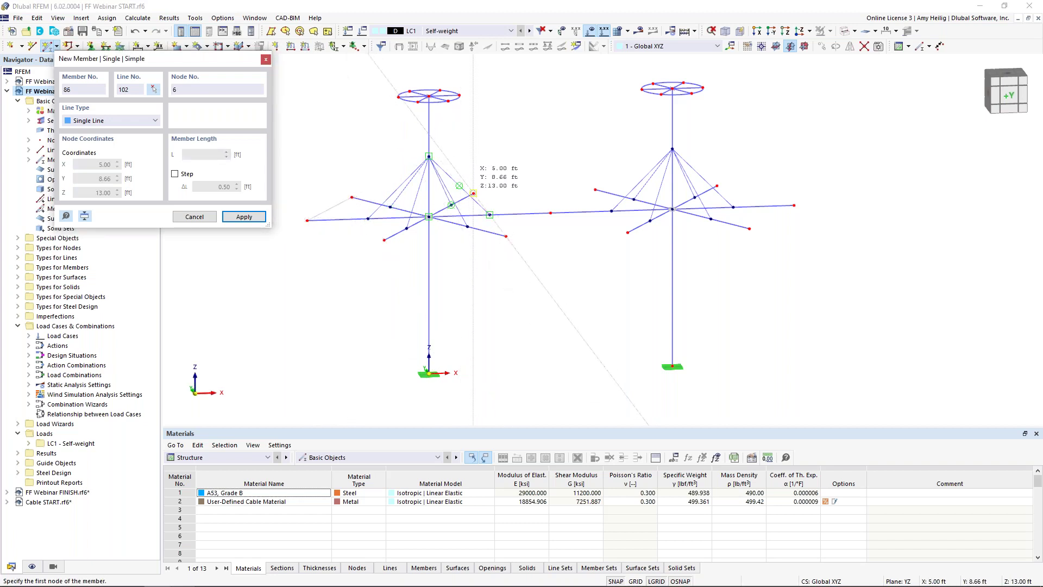
click(352, 197)
click(467, 175)
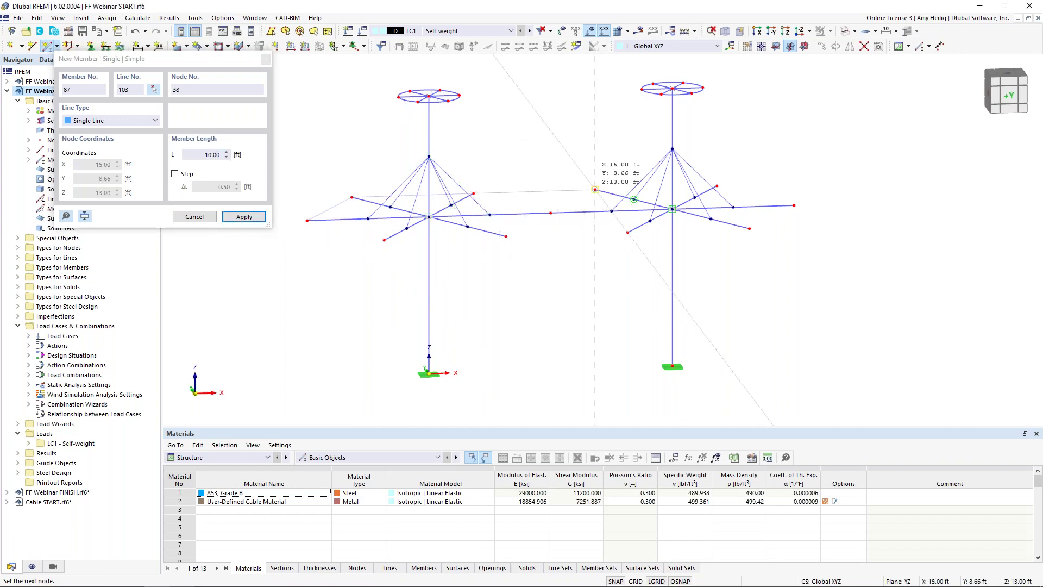
click(595, 189)
click(717, 185)
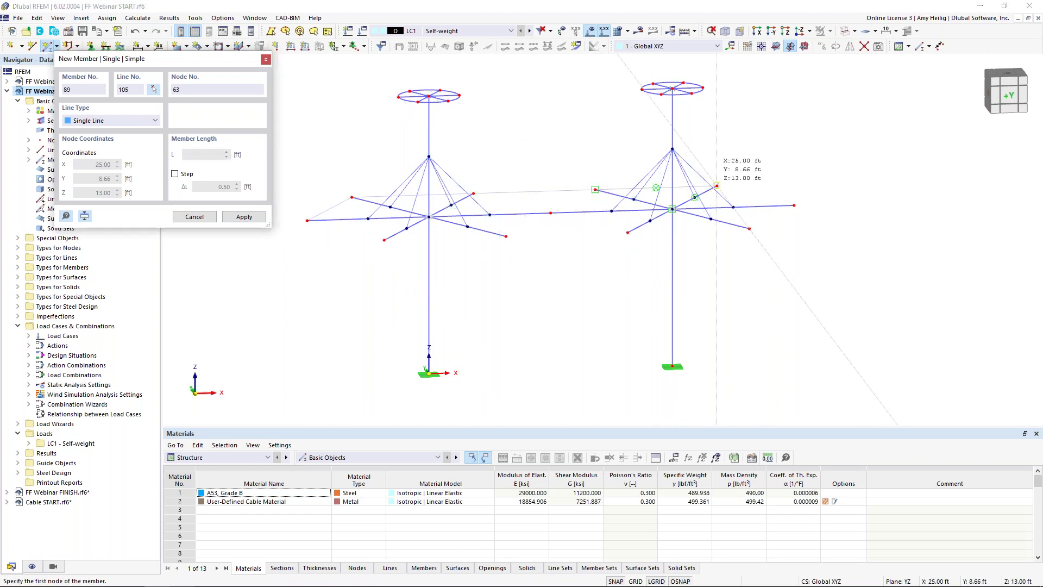
Step: Close the perimeter cable loop around the second mast's outermost arm tip and back along the near-side arm tips to the start
click(794, 205)
click(749, 228)
click(627, 232)
right_click(627, 232)
click(627, 232)
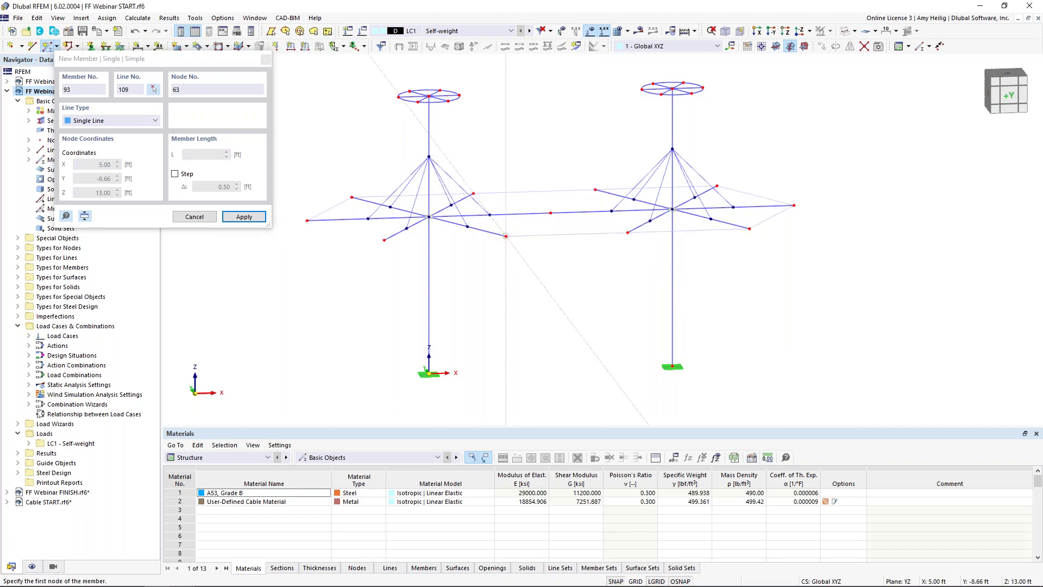
click(506, 236)
click(384, 240)
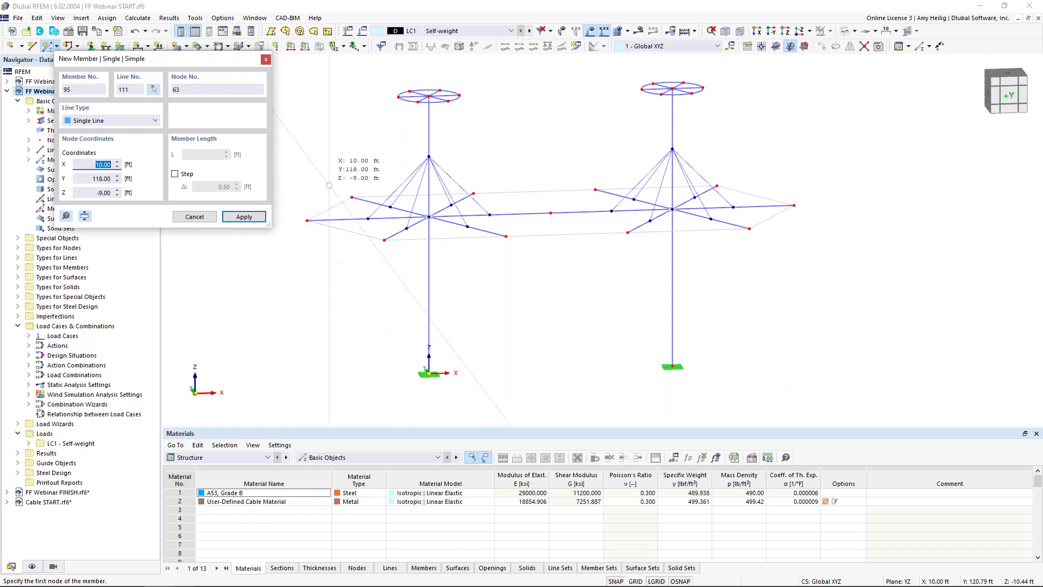
key(Escape)
Step: Draw a single line from the origin mast's top ring to the near-side arm tip at X 5, Y -8.66, Z 13 ft
ctrl+middle_drag(334, 237, 443, 337)
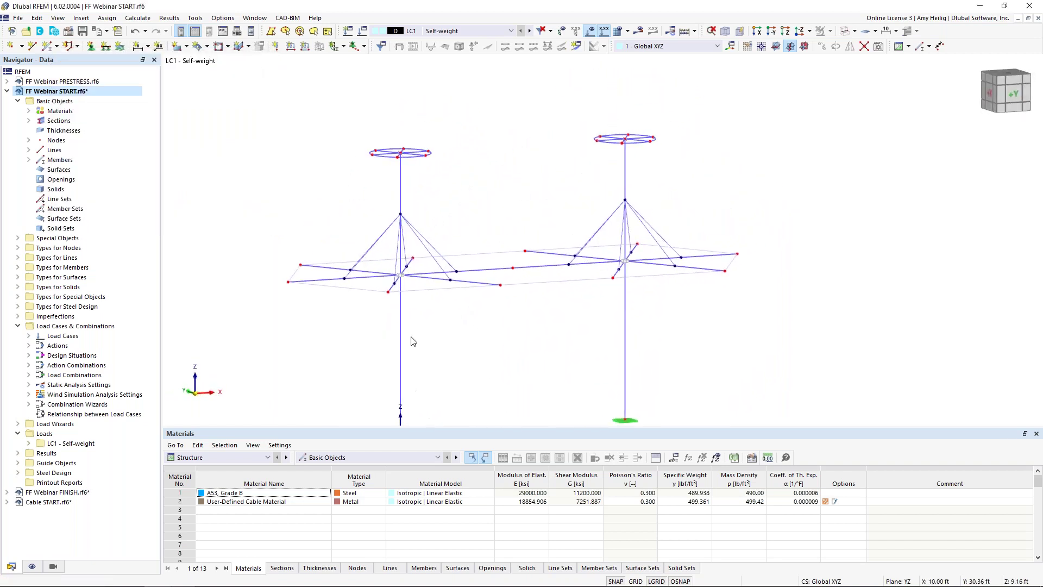
middle_drag(474, 291, 484, 264)
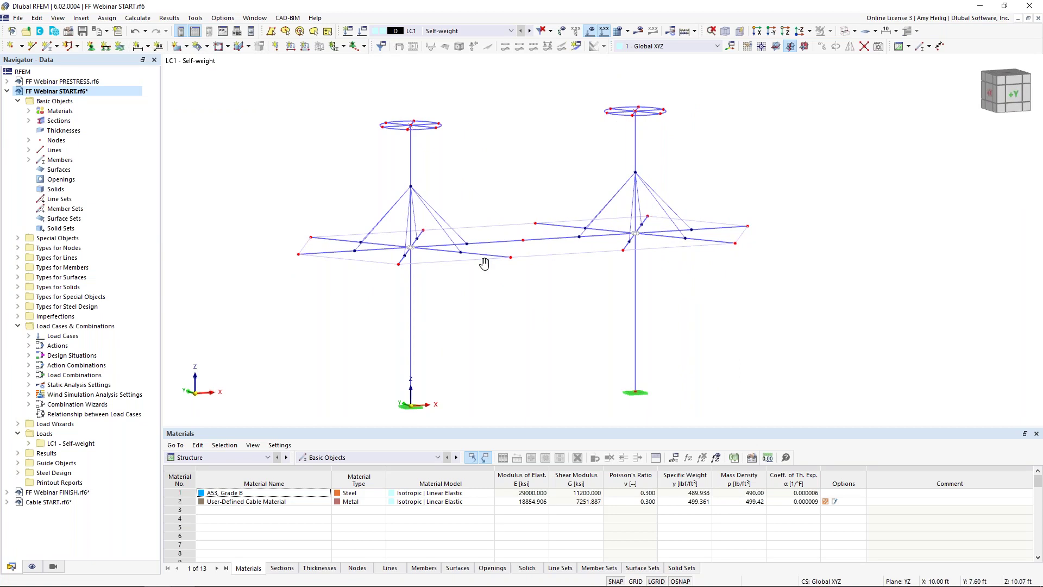
ctrl+middle_drag(519, 284, 474, 287)
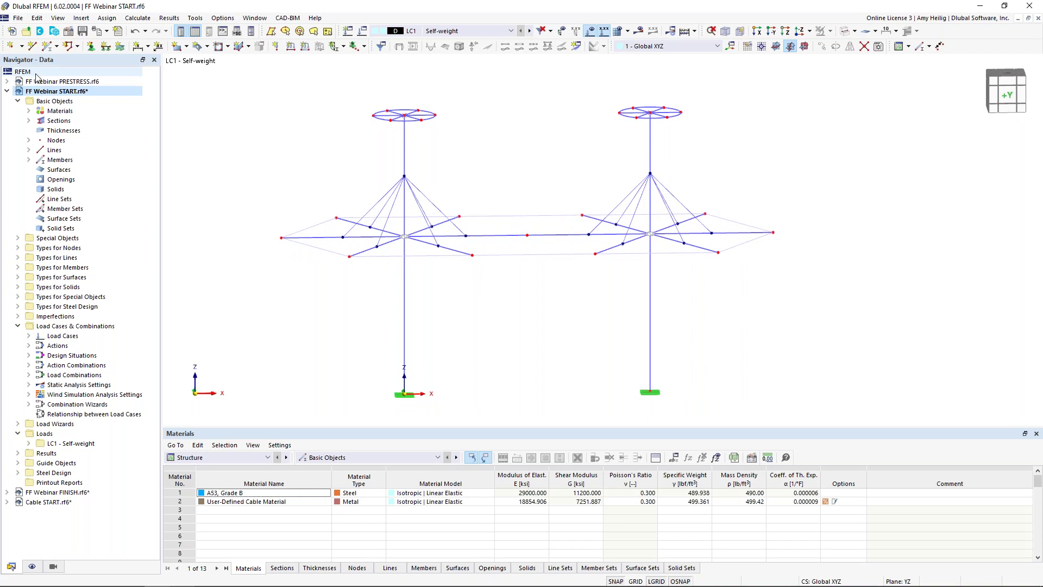
click(32, 45)
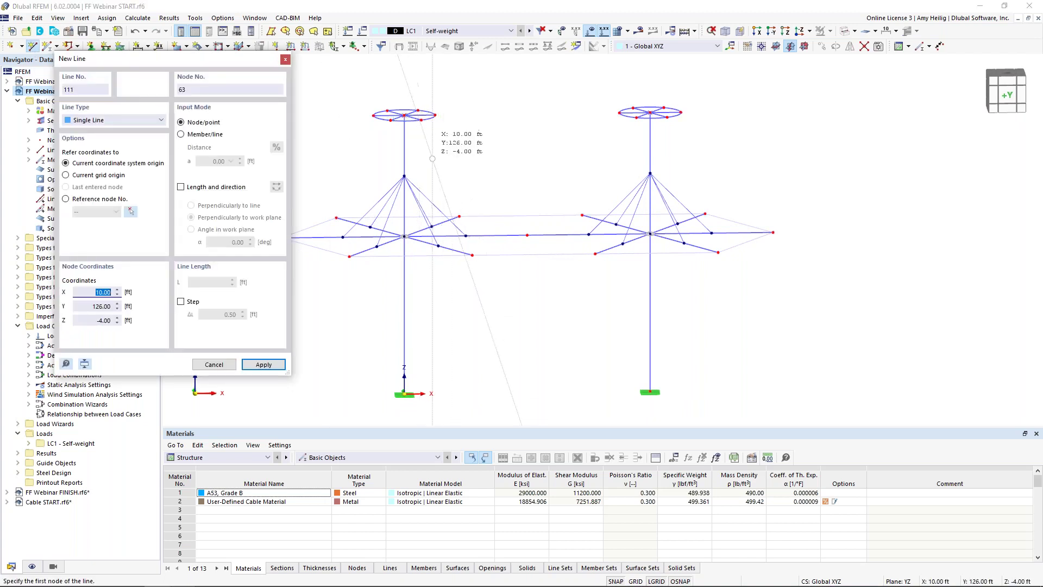
click(424, 120)
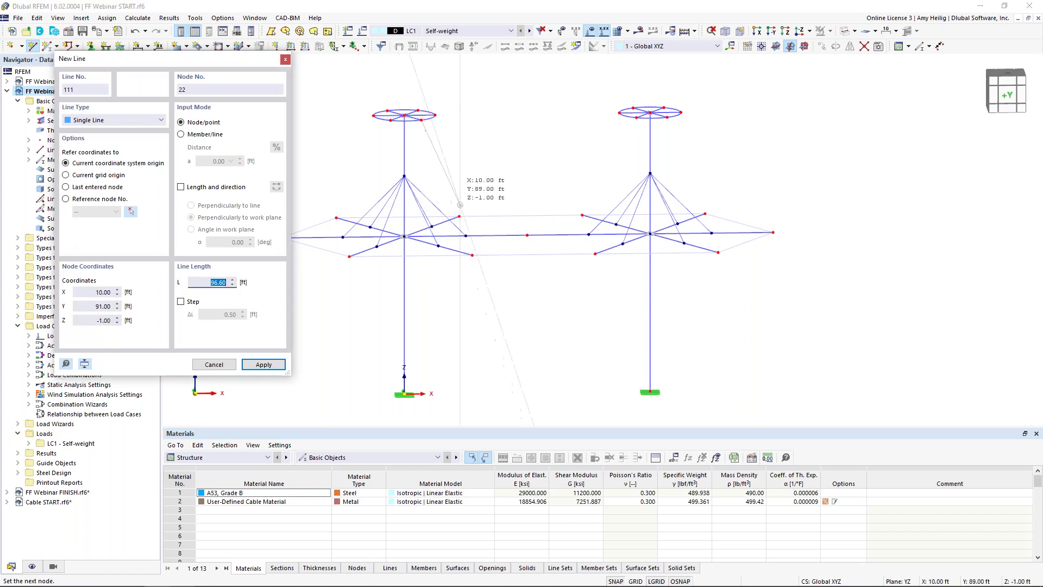
click(459, 216)
ctrl+middle_drag(463, 273, 497, 279)
right_click(596, 190)
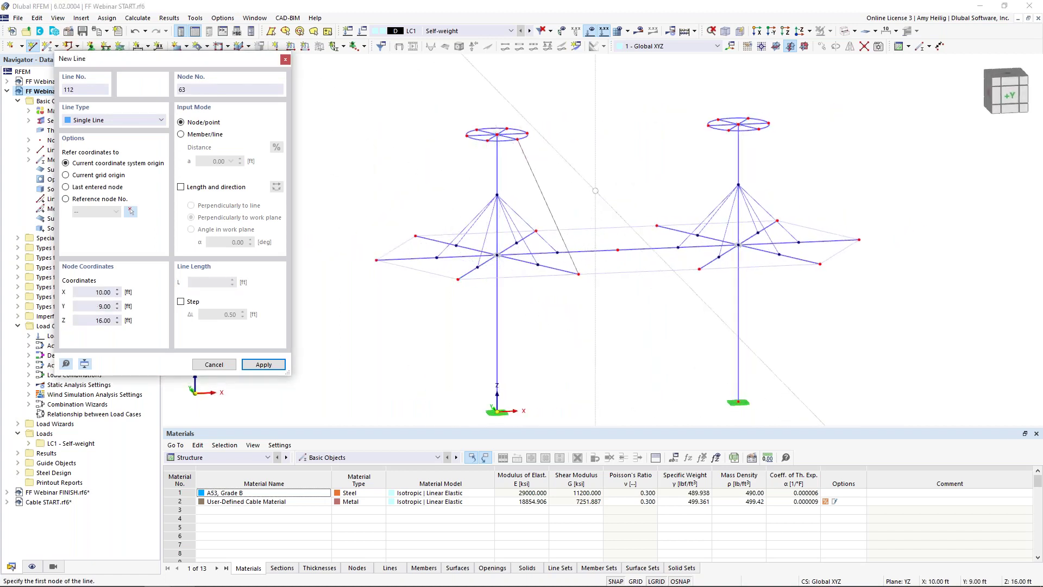
Step: Draw a second line from the adjacent node on the same ring to the arm tip at X -5, Y -8.66, Z 13 ft
scroll(569, 187, up, 5)
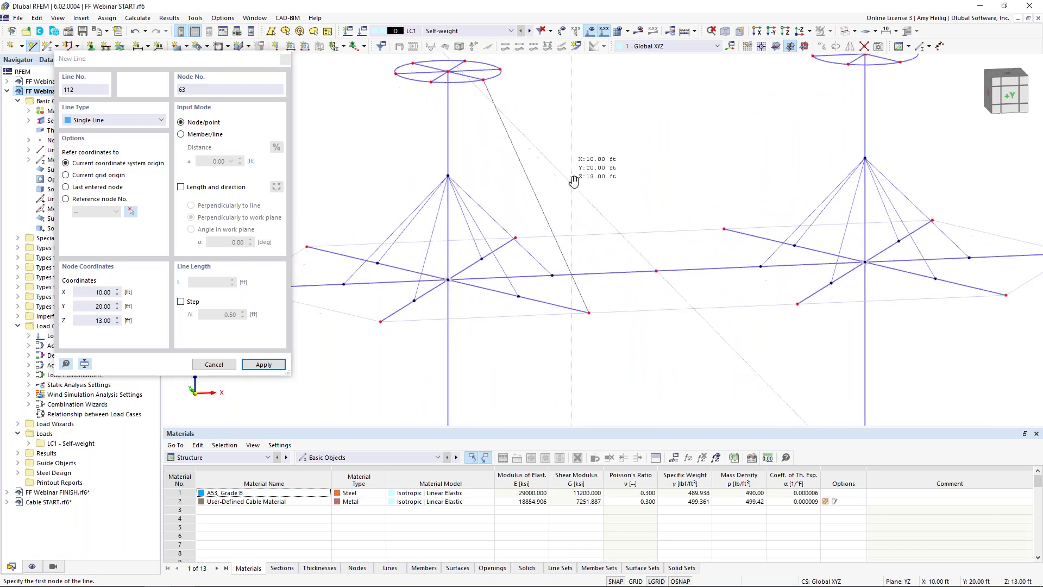
middle_drag(569, 188, 586, 168)
click(444, 67)
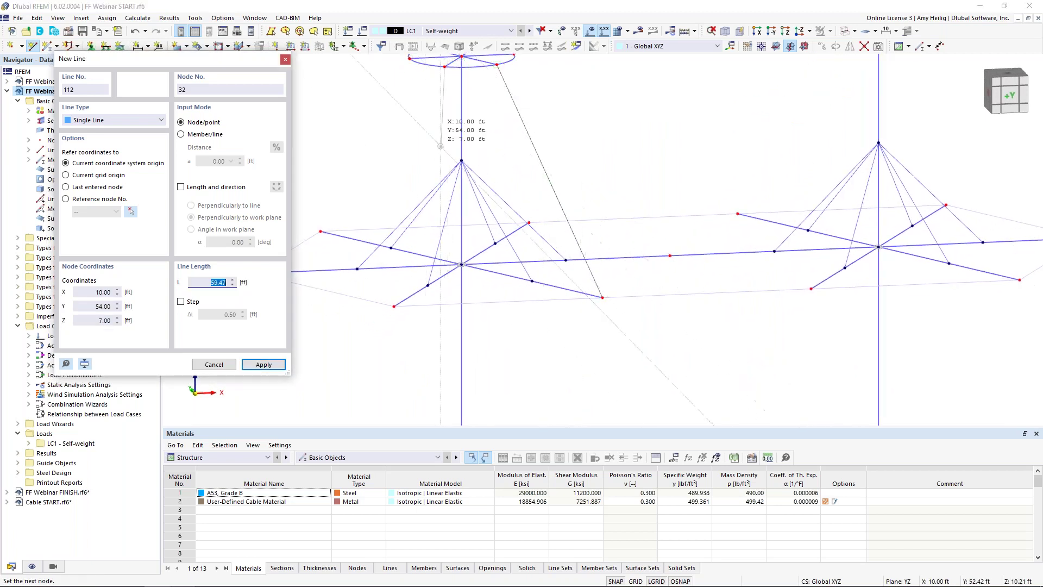
click(394, 306)
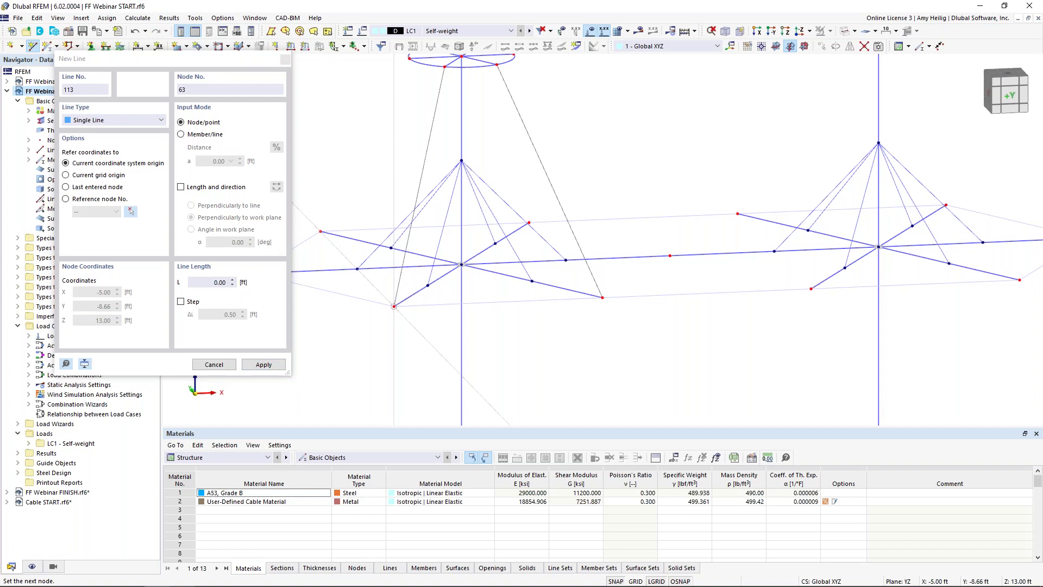
right_click(356, 163)
right_click(355, 163)
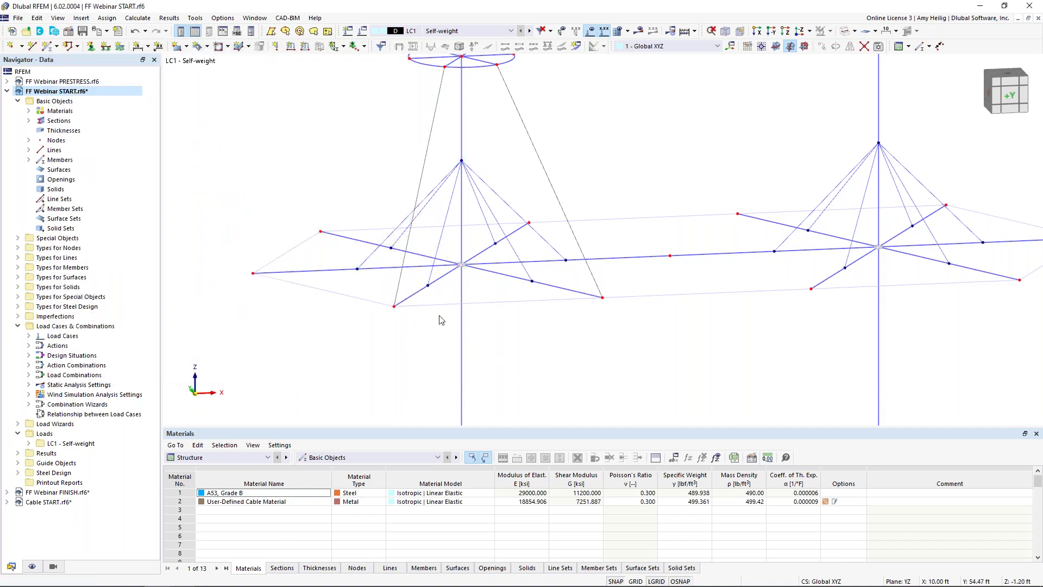
Step: Begin a new quadrangle surface and set its stiffness type to Membrane
scroll(441, 319, down, 2)
ctrl+middle_drag(510, 339, 491, 332)
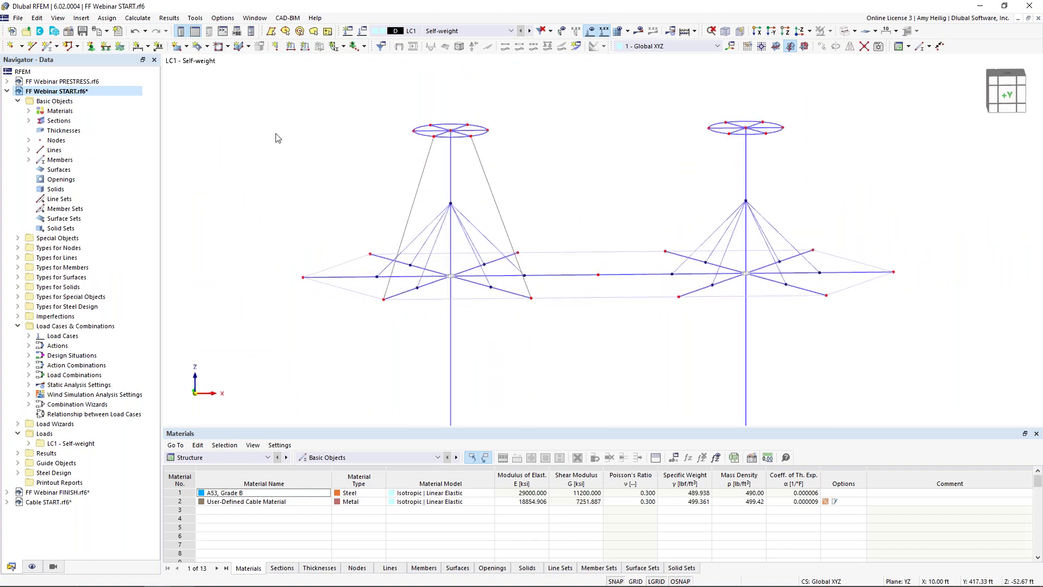
click(188, 48)
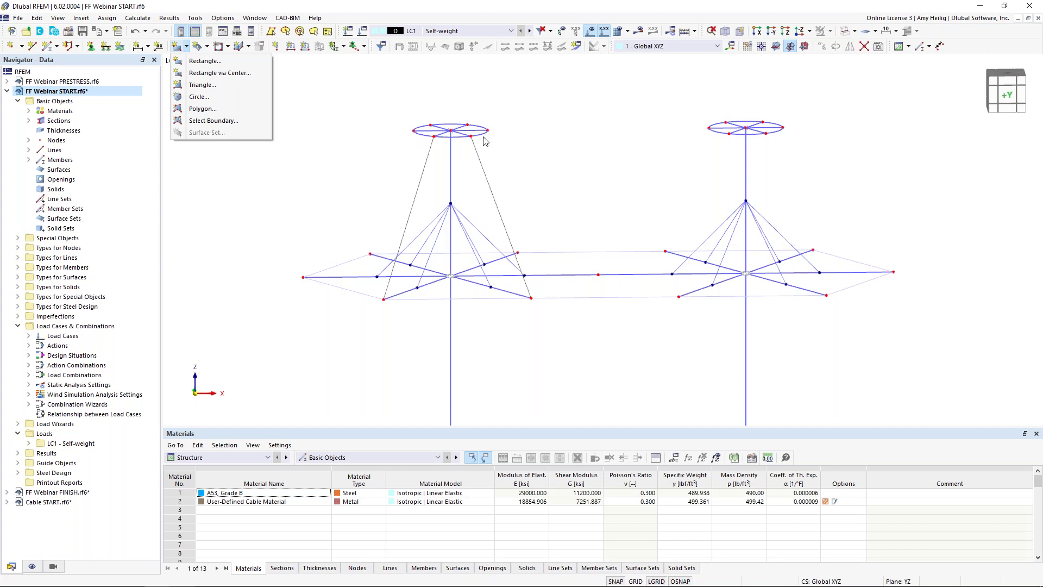
click(315, 111)
click(207, 47)
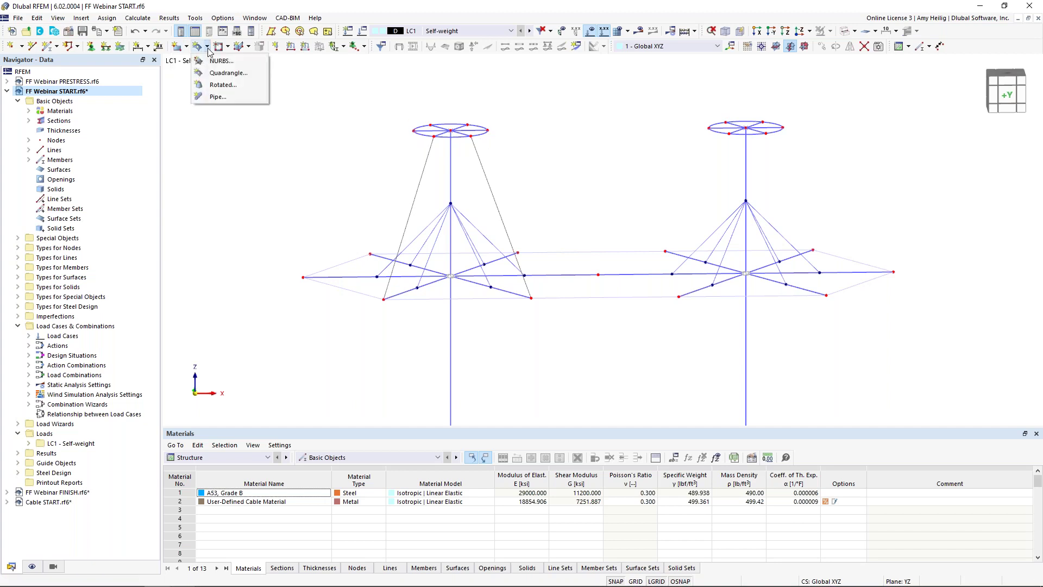
click(222, 74)
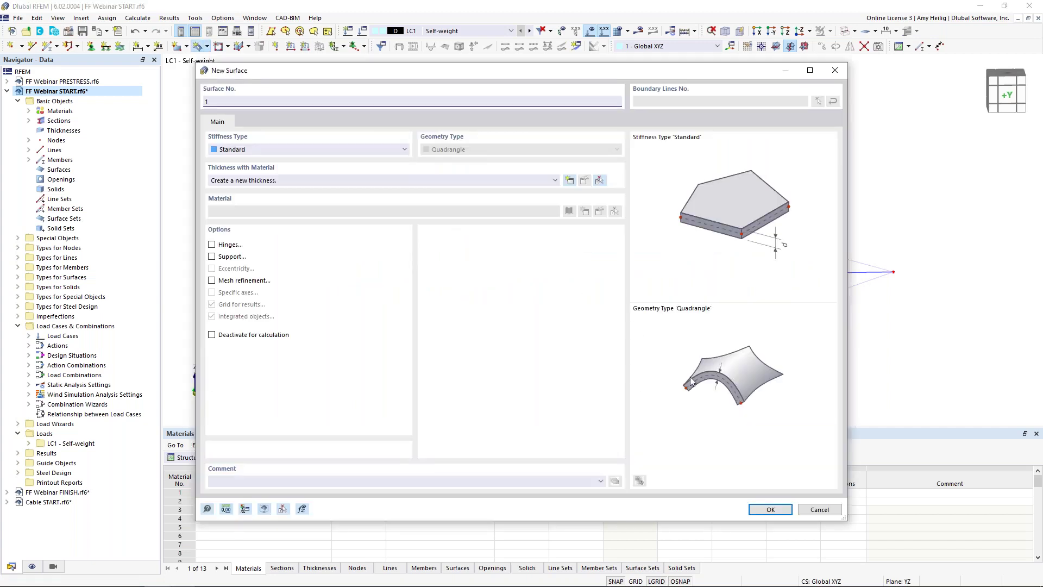
click(257, 153)
click(249, 185)
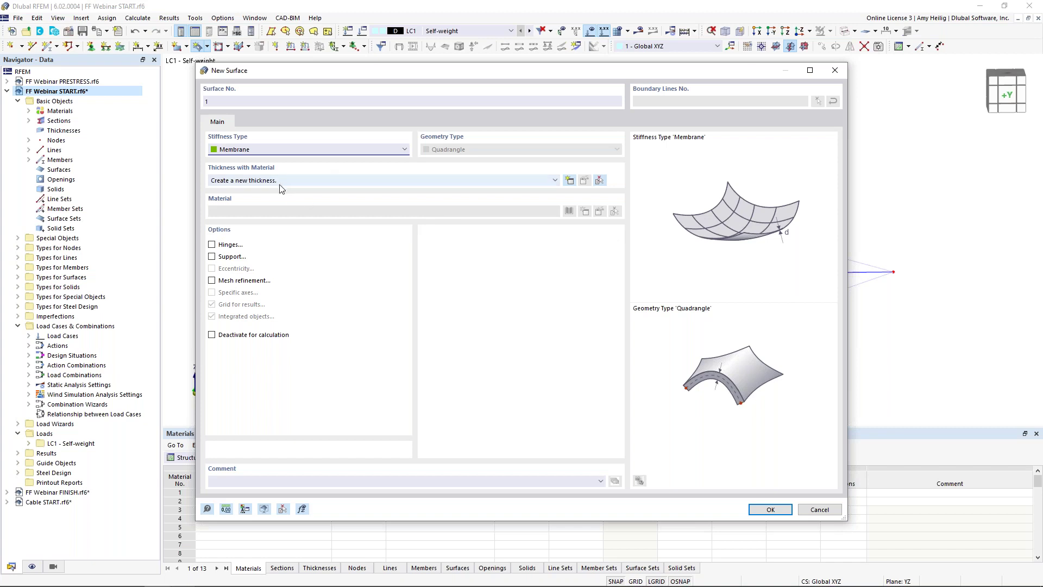
Step: Create a new uniform thickness for the surface using the fabric Glass-PTFE Typ II from the material library
click(571, 182)
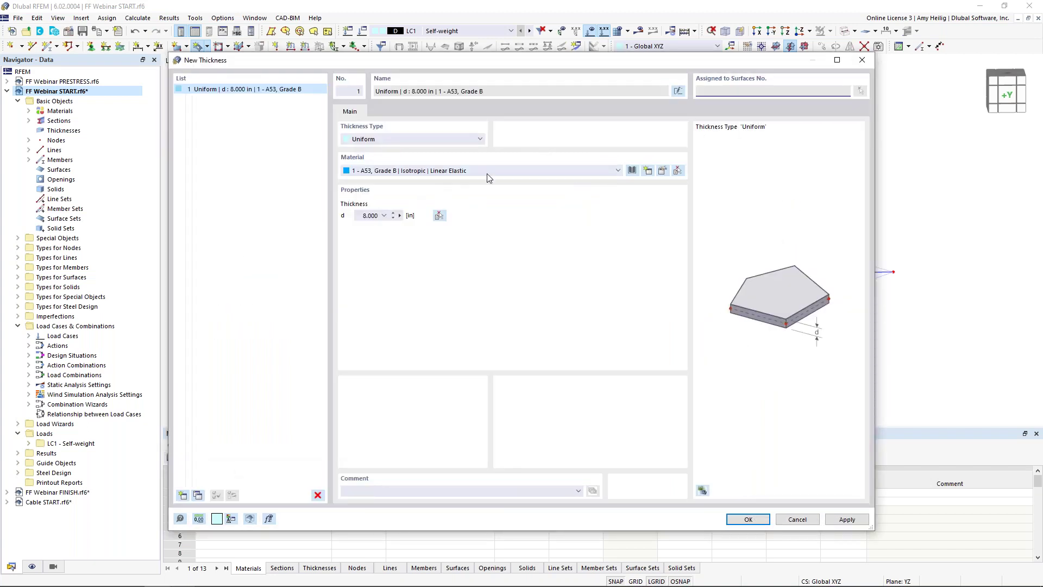
click(632, 171)
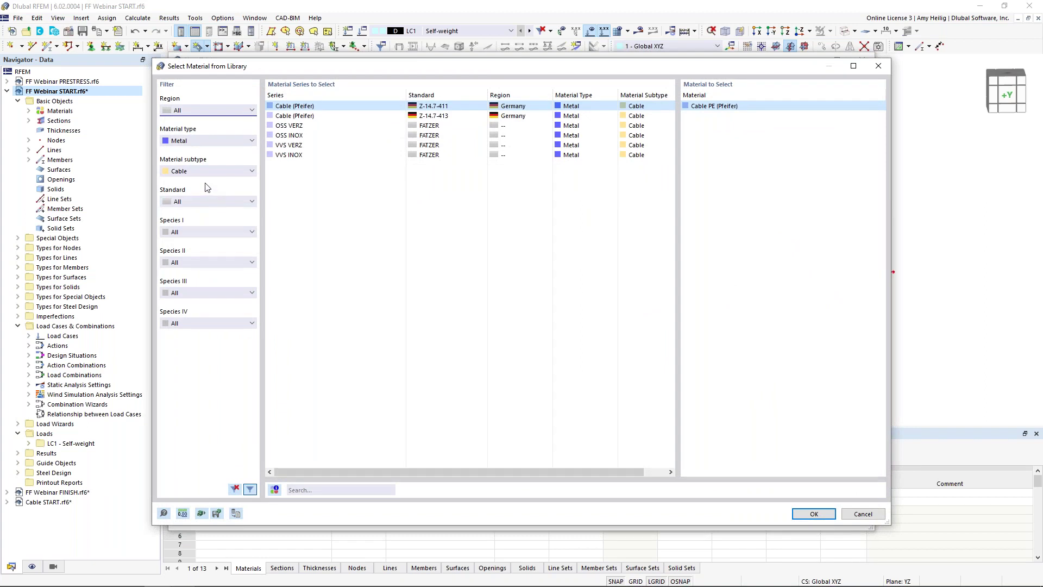
click(202, 143)
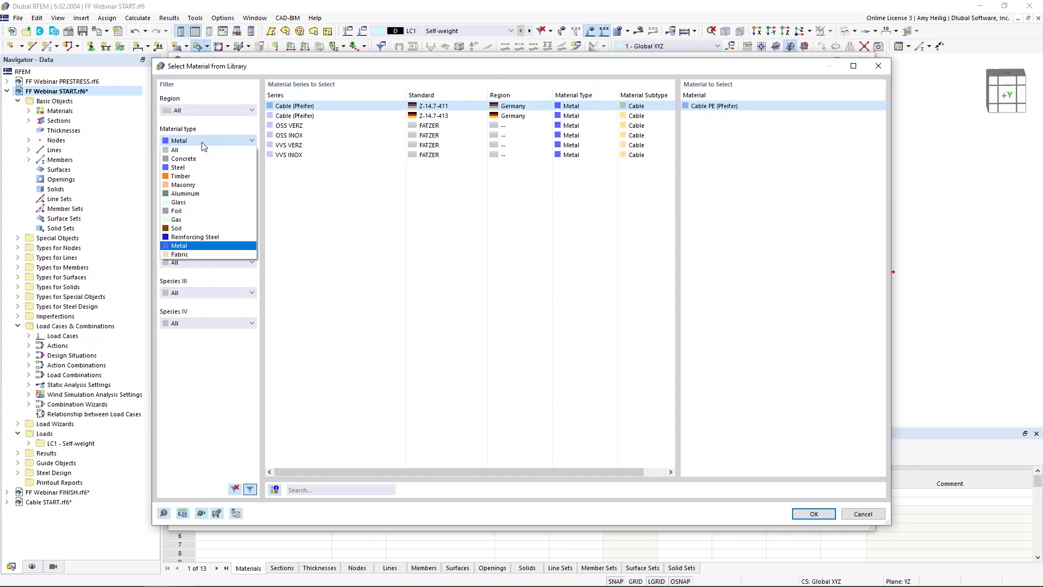
click(193, 255)
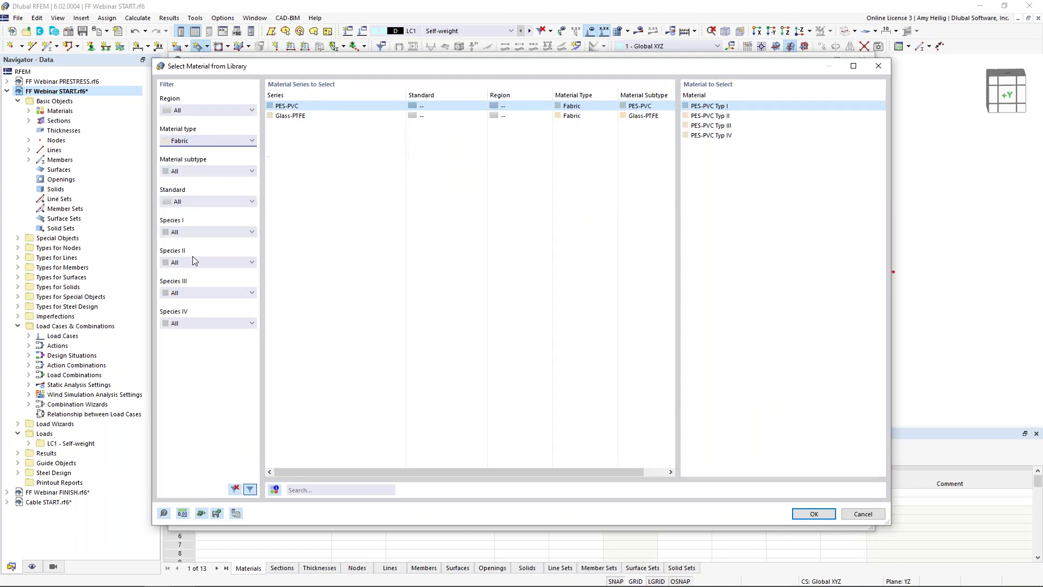
click(306, 118)
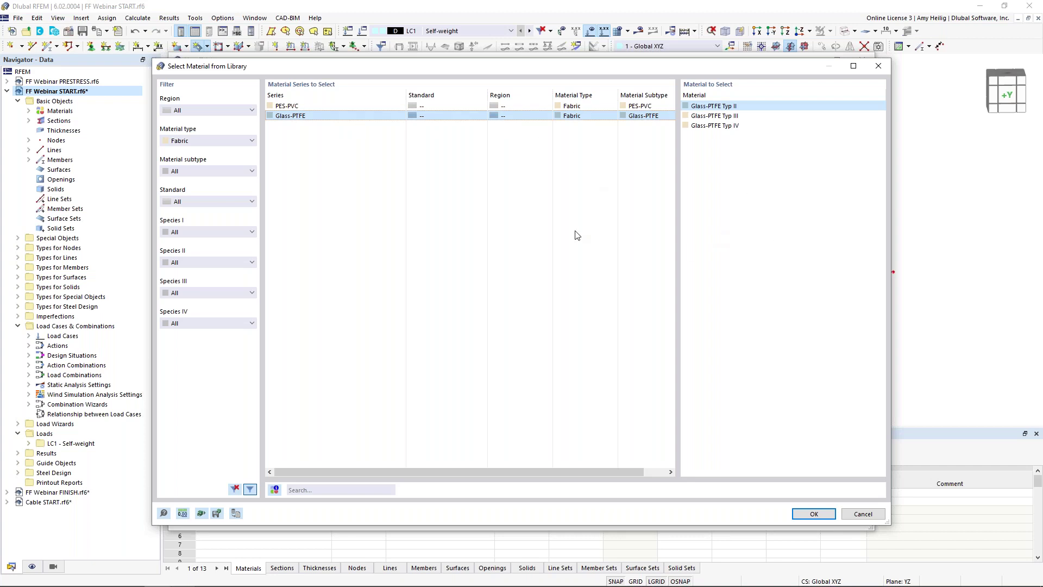
click(810, 514)
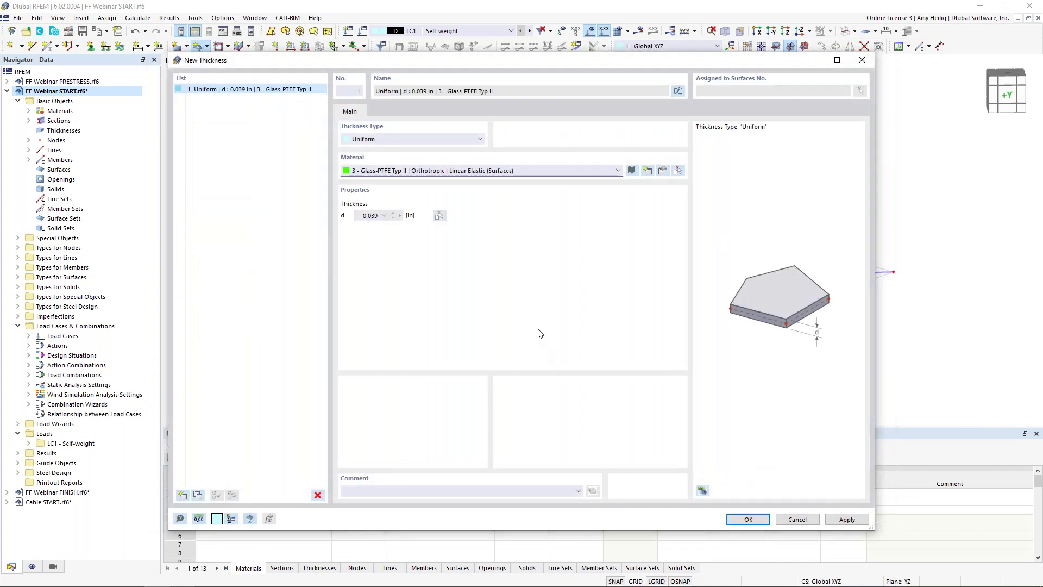
Step: Make the Glass-PTFE Typ II material user-defined and rename it User-Defined Fabric Material
click(664, 172)
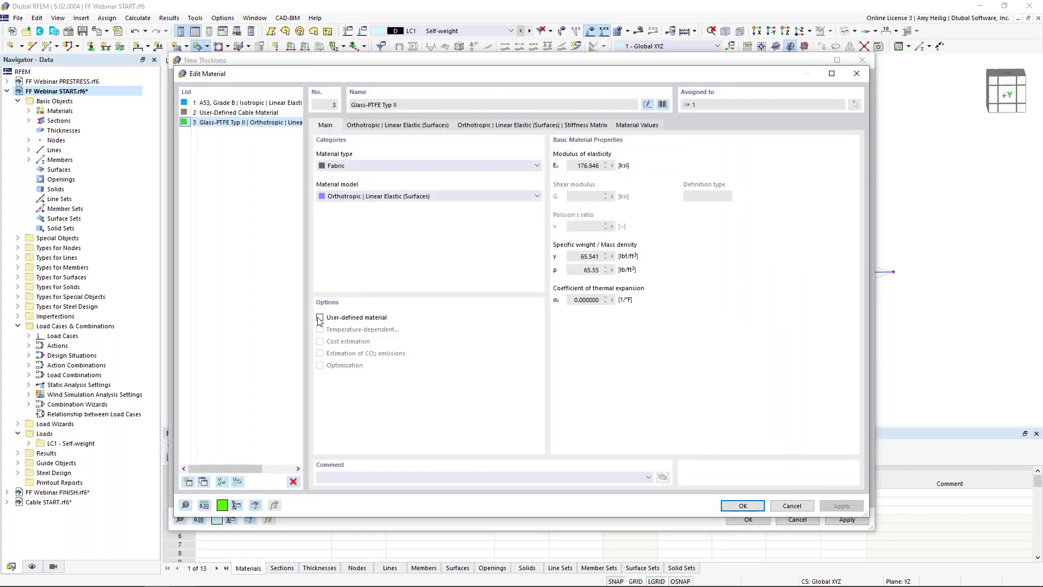
click(320, 318)
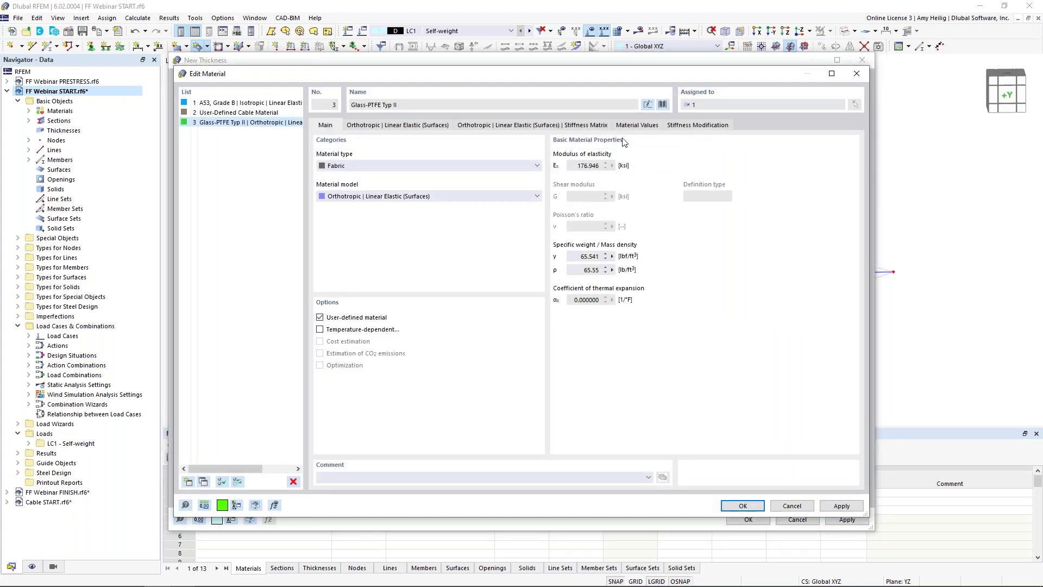
click(648, 105)
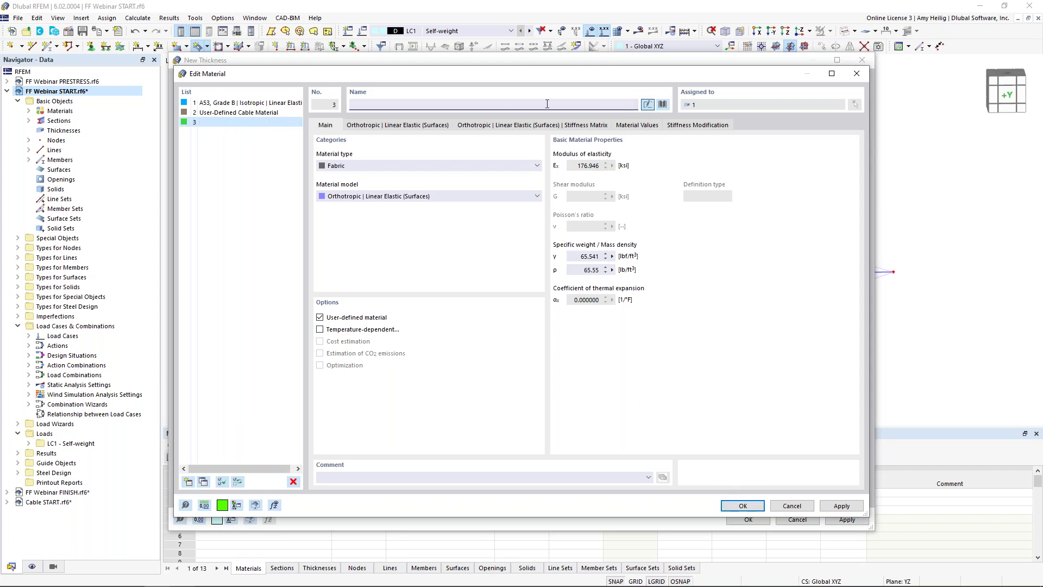
text(User-Defined Fabric Material)
Step: Set the fabric material's reference thickness to 0.039 in within its material values, and accept both the material and the uniform thickness
click(417, 129)
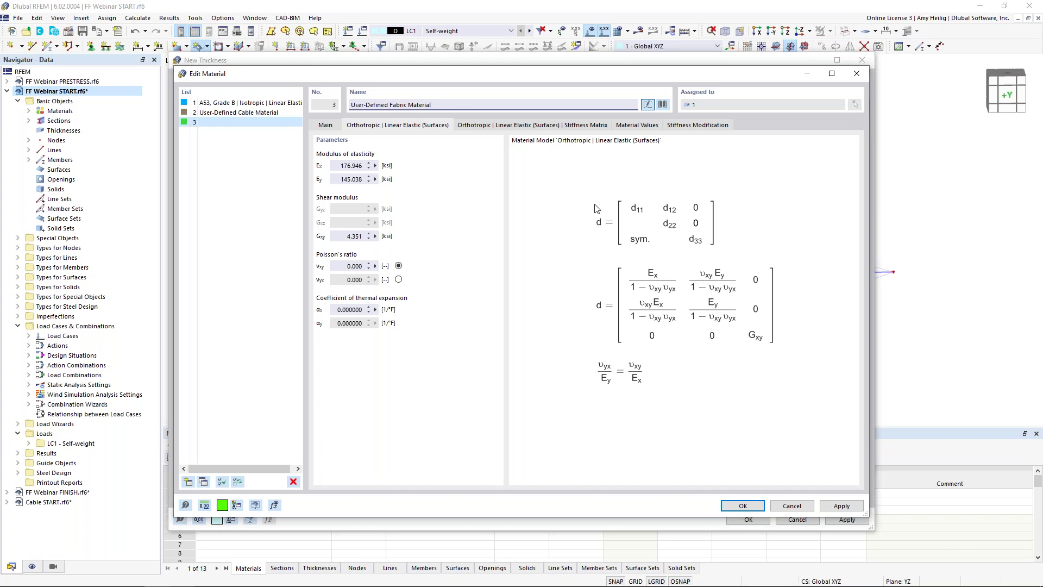
click(638, 125)
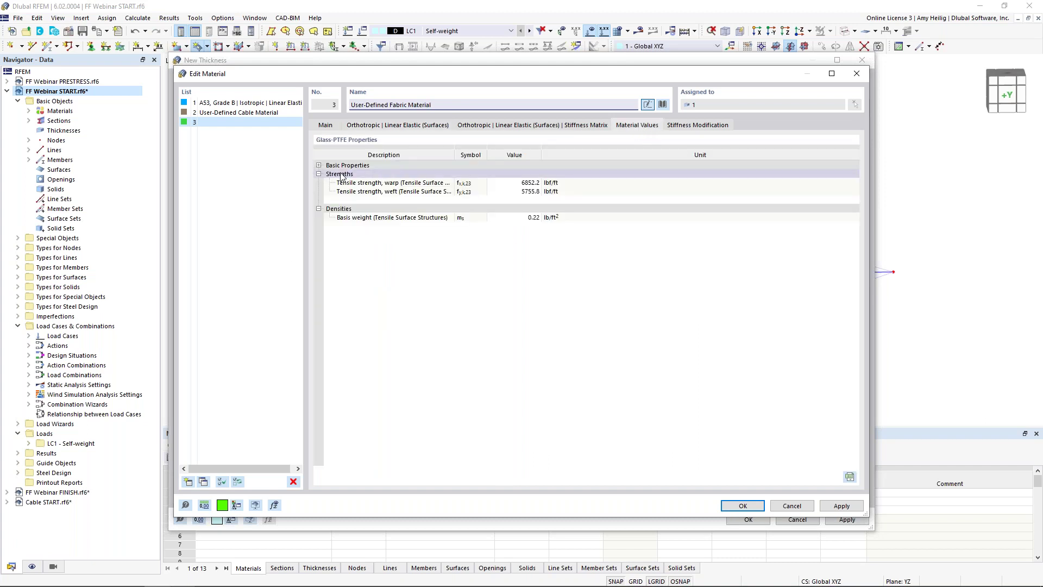
click(319, 165)
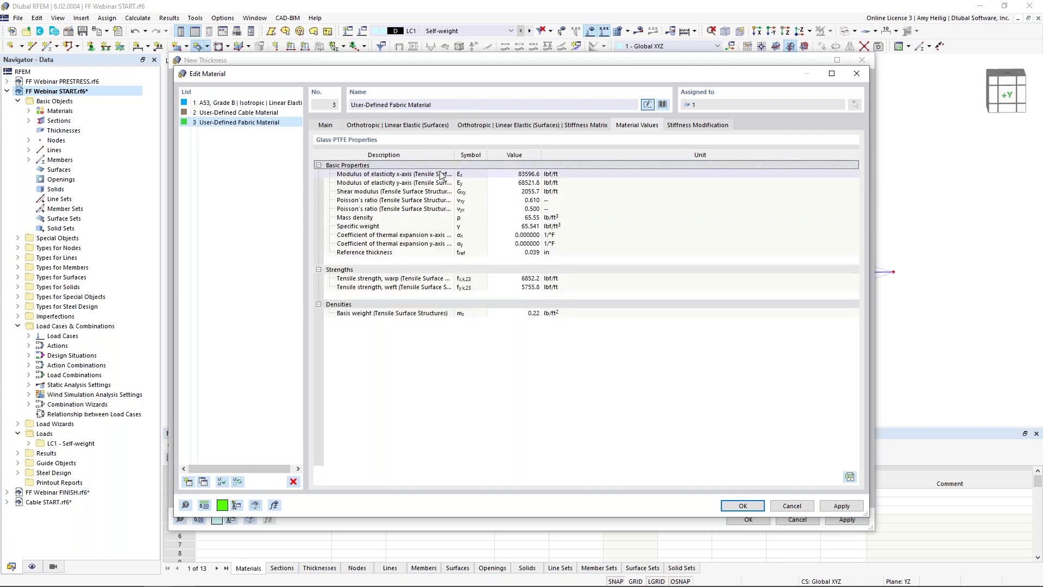
click(521, 253)
text(0.)
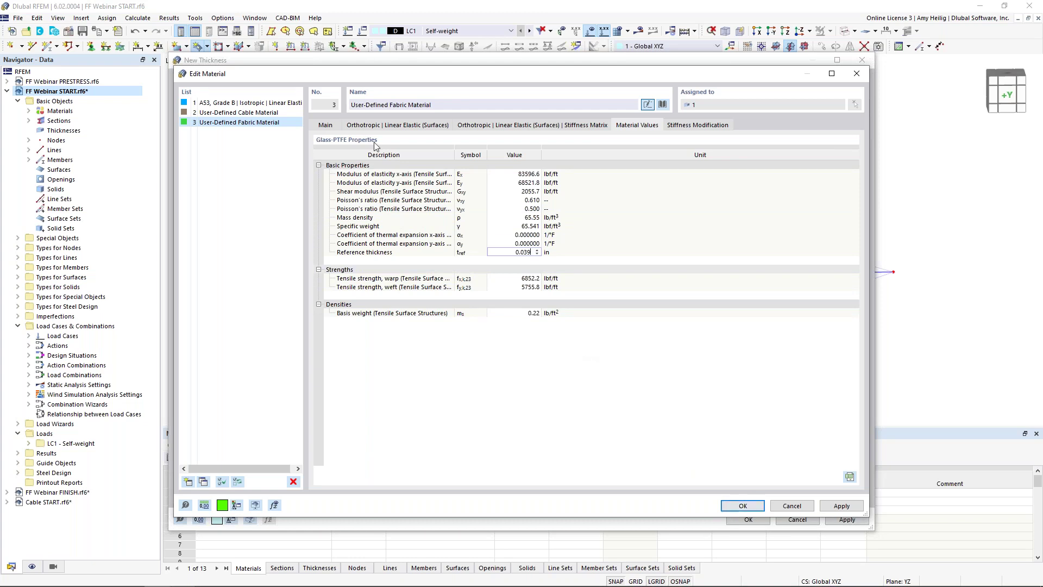
click(326, 125)
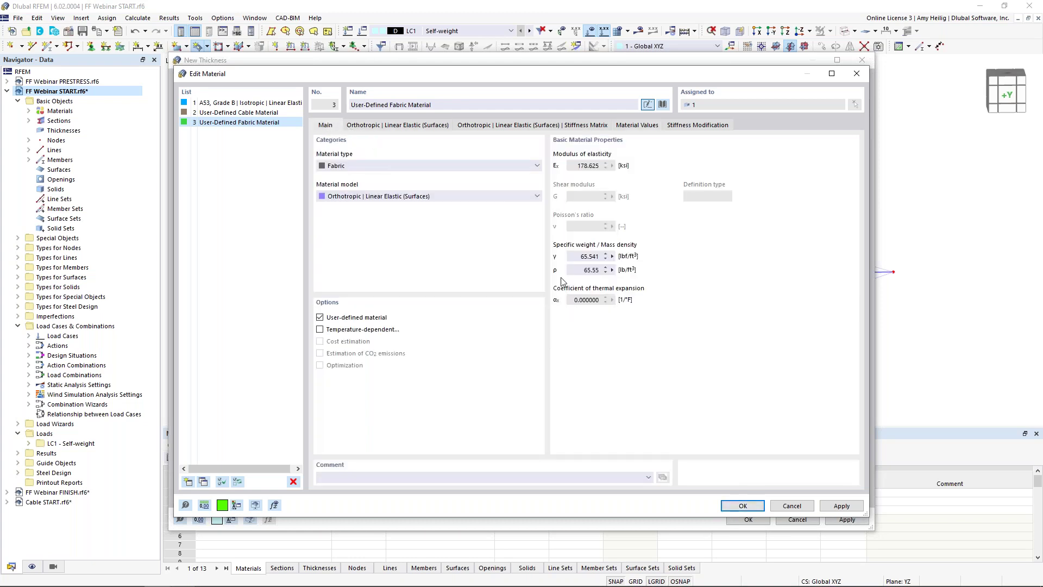
click(741, 505)
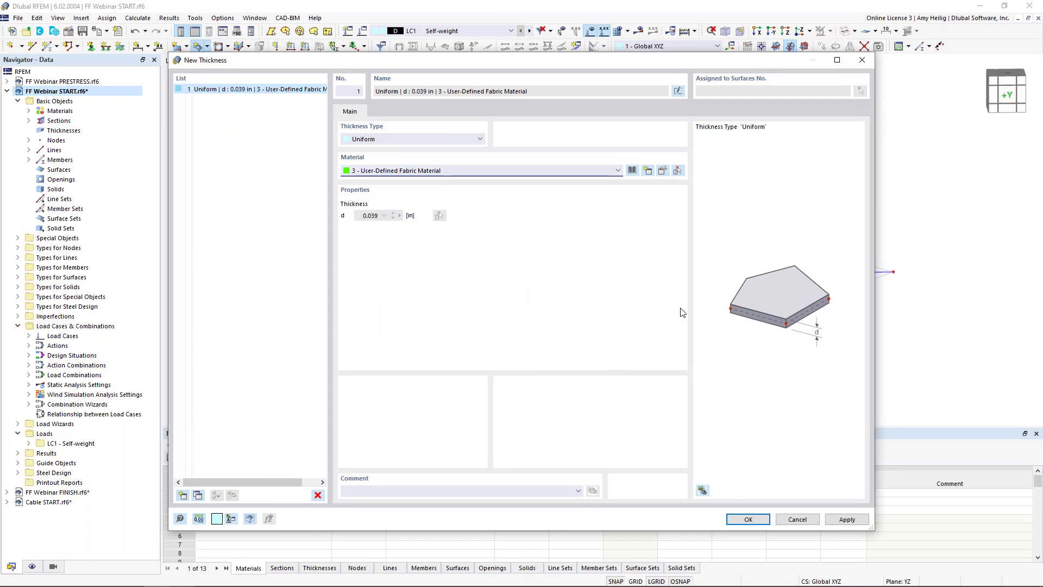
click(748, 519)
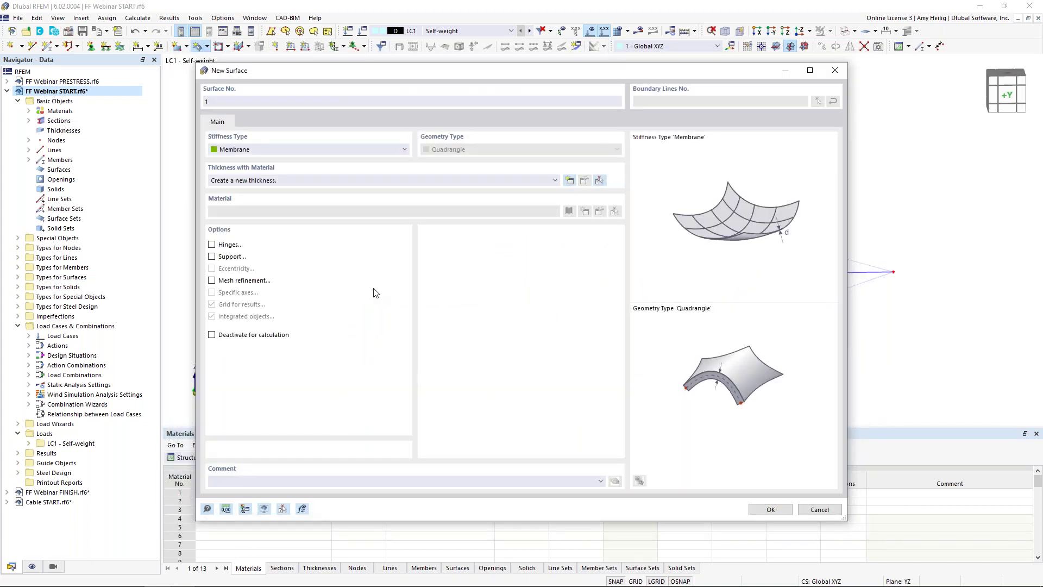
Step: Create the membrane surface between the origin mast's top ring and near-side perimeter cable, and show the model in solid rendering
click(770, 509)
click(475, 150)
click(468, 299)
click(408, 220)
key(Escape)
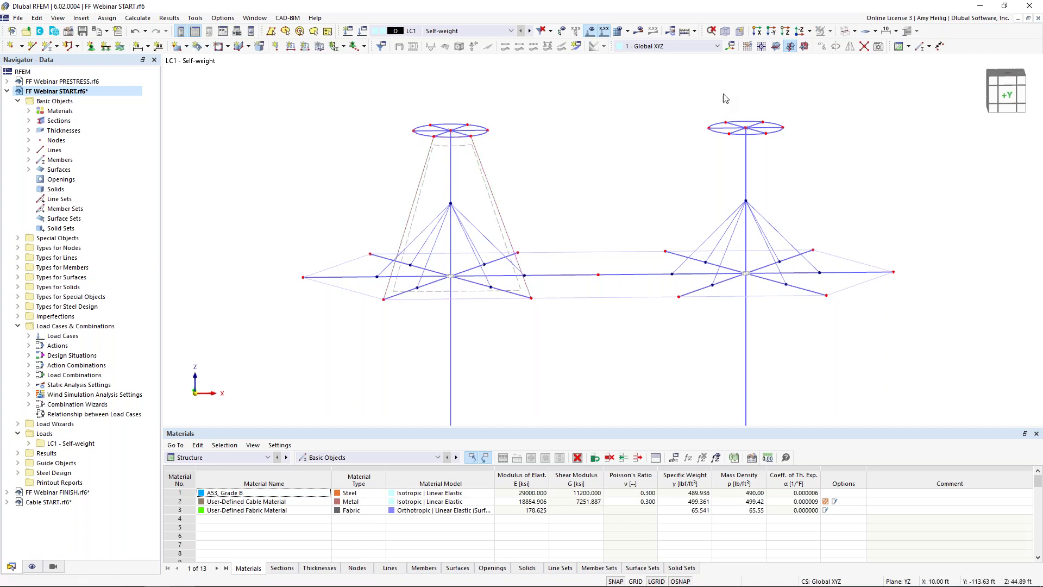
click(845, 34)
click(845, 35)
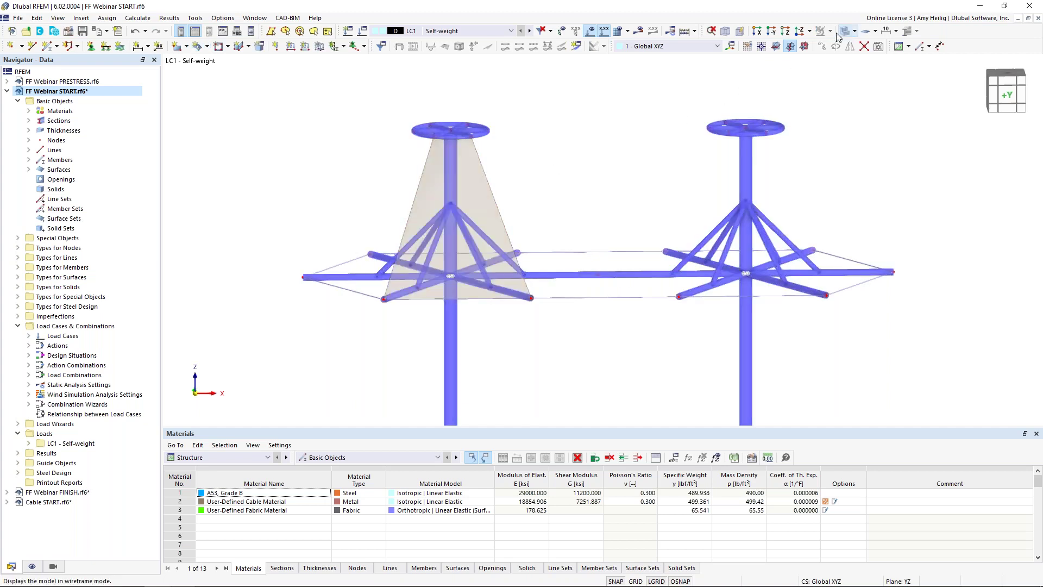
Step: Rotate-copy the membrane surface 3 times at -60° about the Z axis through the origin
click(486, 189)
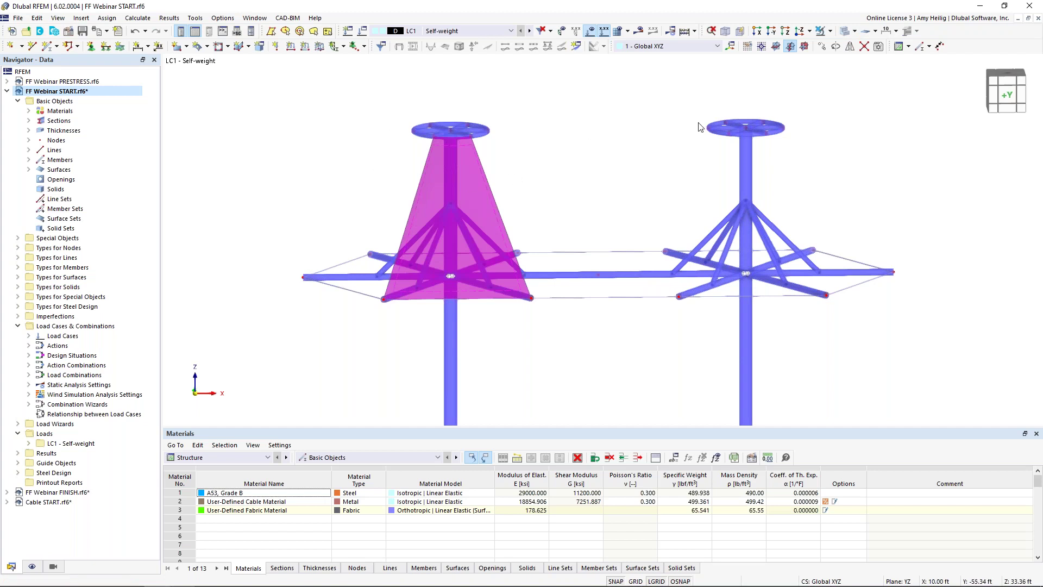
click(837, 46)
click(369, 201)
click(495, 209)
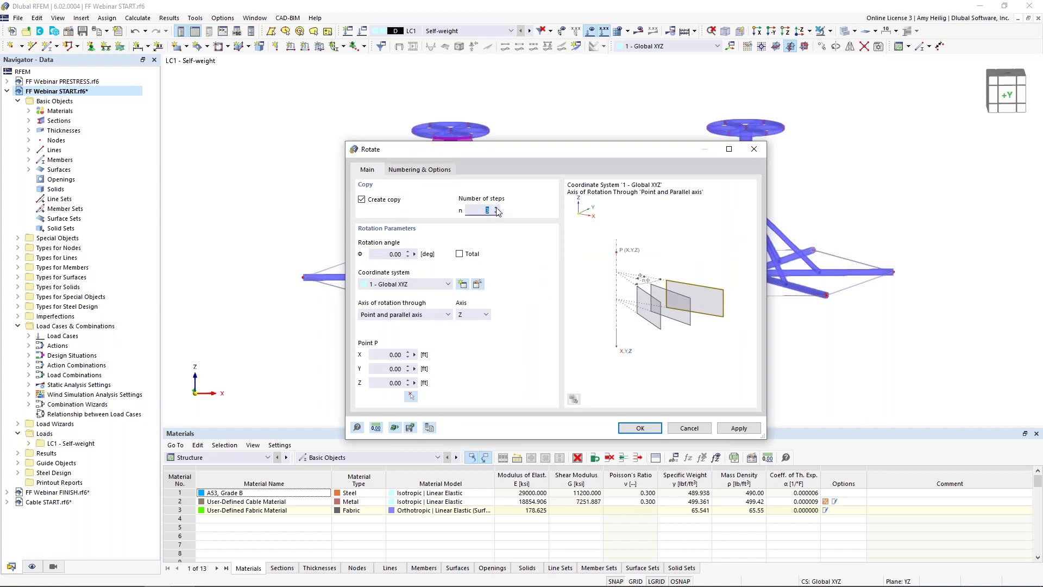
key(Tab)
click(651, 428)
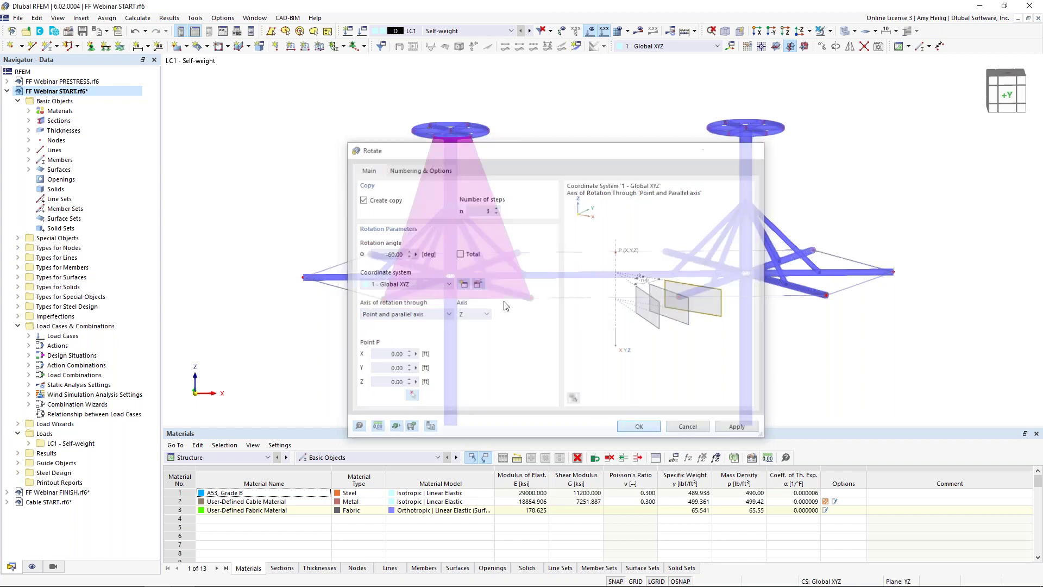
click(587, 215)
Step: Copy the middle node of the beam between the two masts upward along Z
mouse_move(601, 221)
ctrl+middle_down()
mouse_move(544, 236)
mouse_move(455, 224)
mouse_move(599, 212)
ctrl+middle_up()
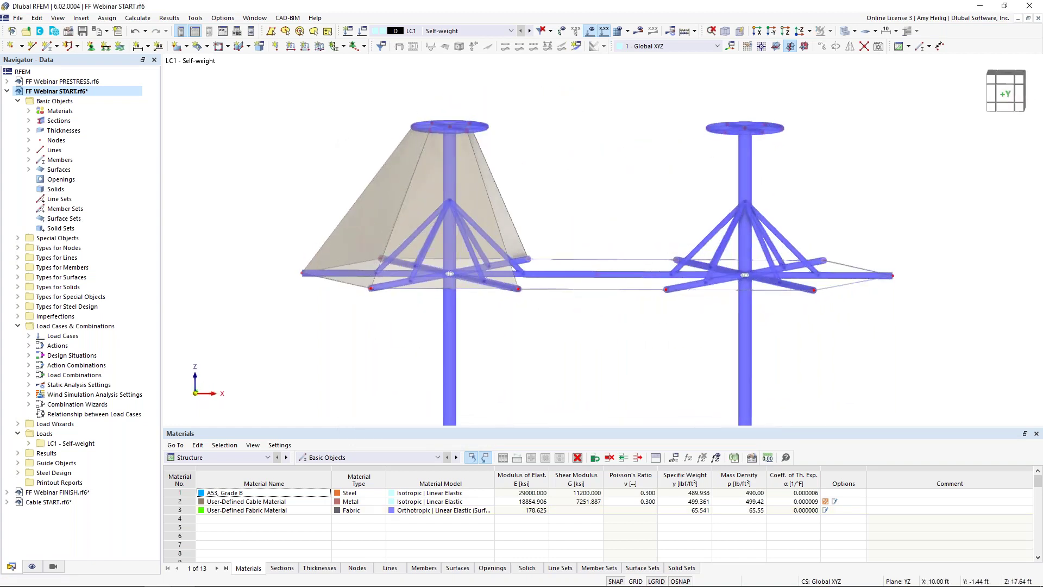
ctrl+middle_drag(565, 207, 544, 304)
middle_drag(486, 338, 460, 362)
scroll(495, 369, up, 1)
scroll(494, 373, up, 1)
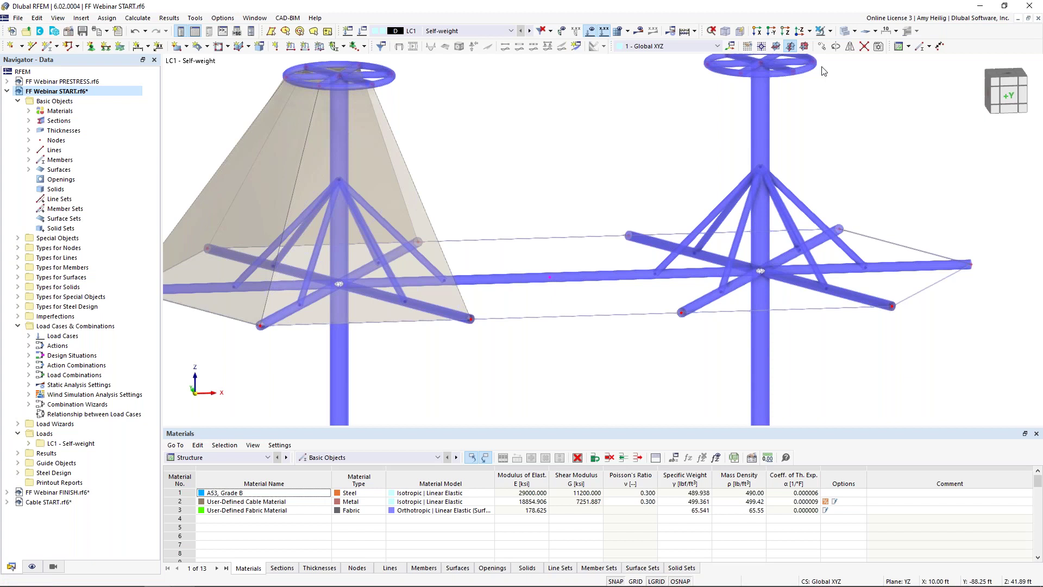
click(825, 50)
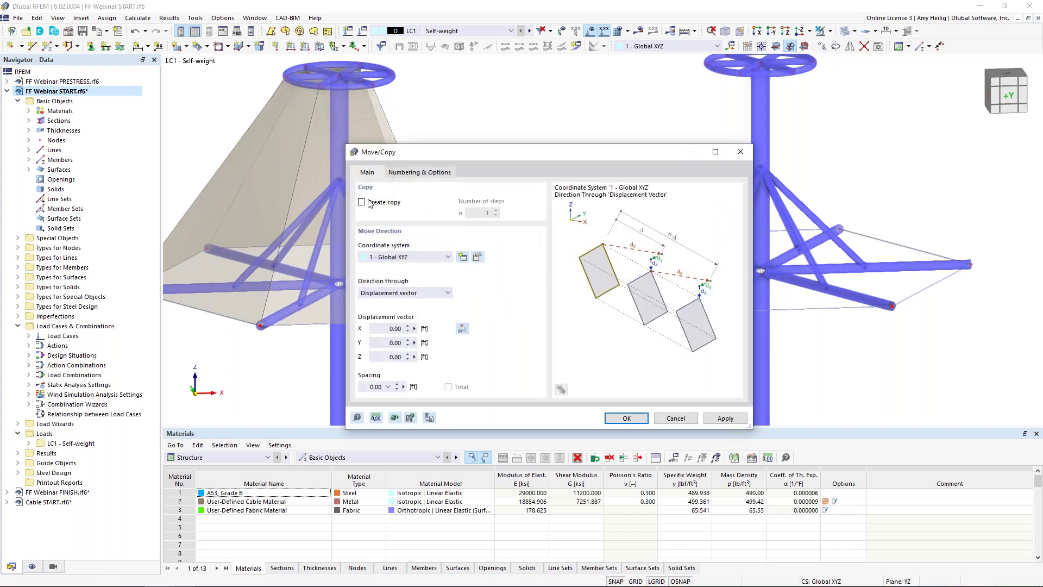
click(362, 203)
click(383, 357)
click(626, 418)
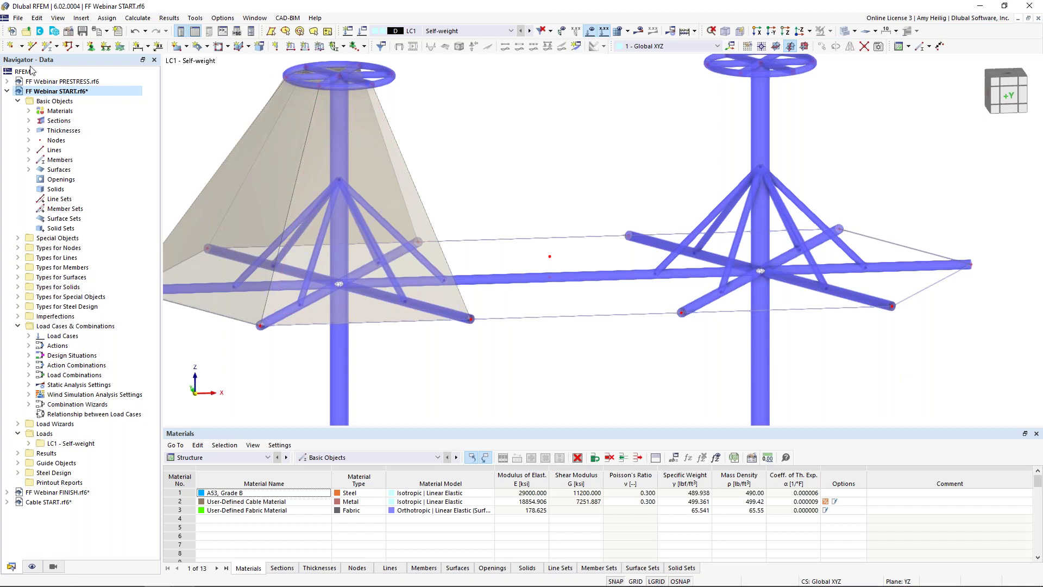
Step: Draw an arc from X 10, Y -8.66, Z 13 ft through the raised middle node to X 10, Y 8.66, Z 13 ft
click(32, 49)
click(107, 120)
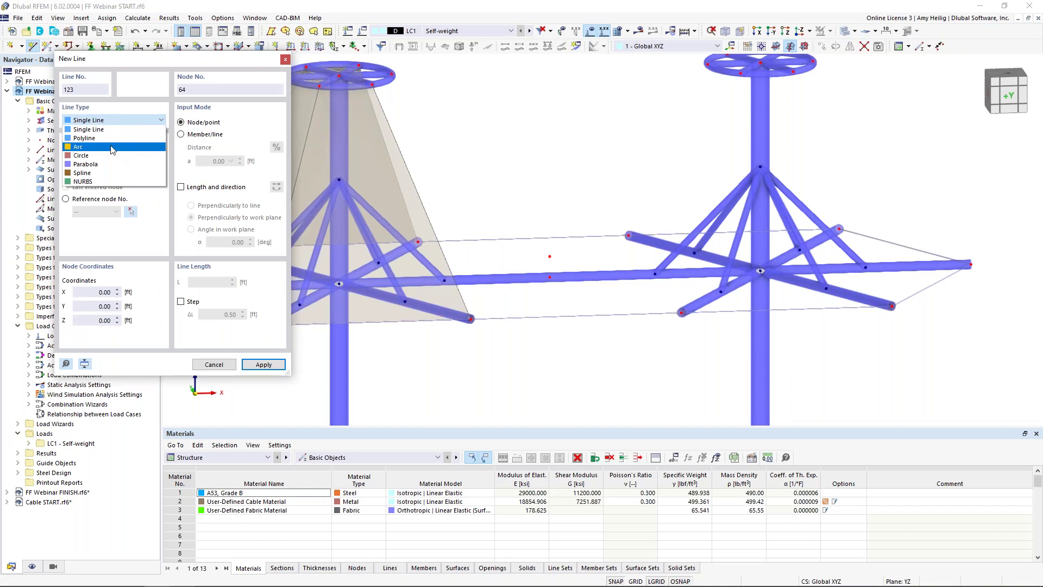
click(112, 147)
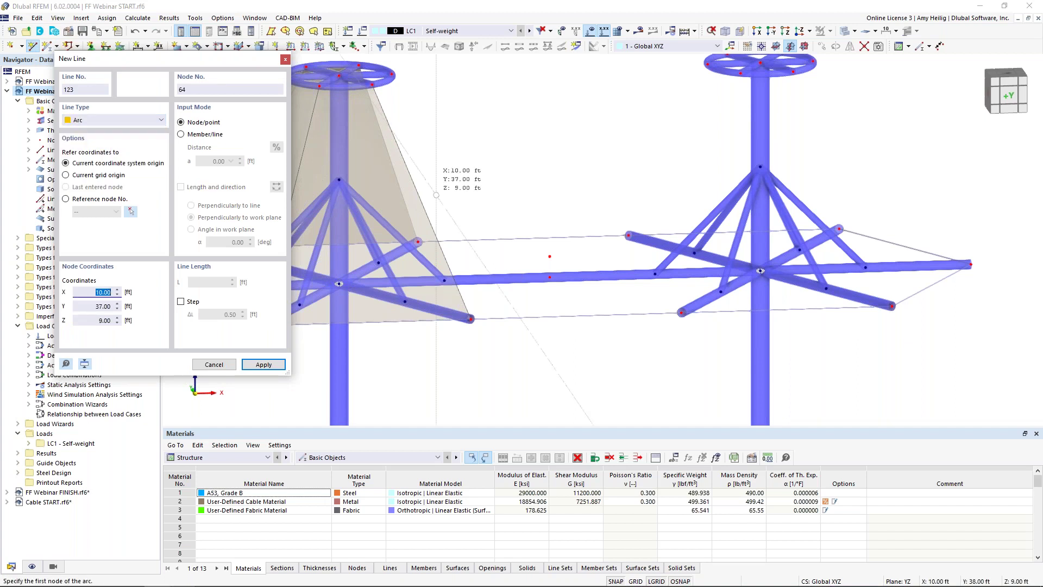
ctrl+middle_drag(556, 284, 563, 273)
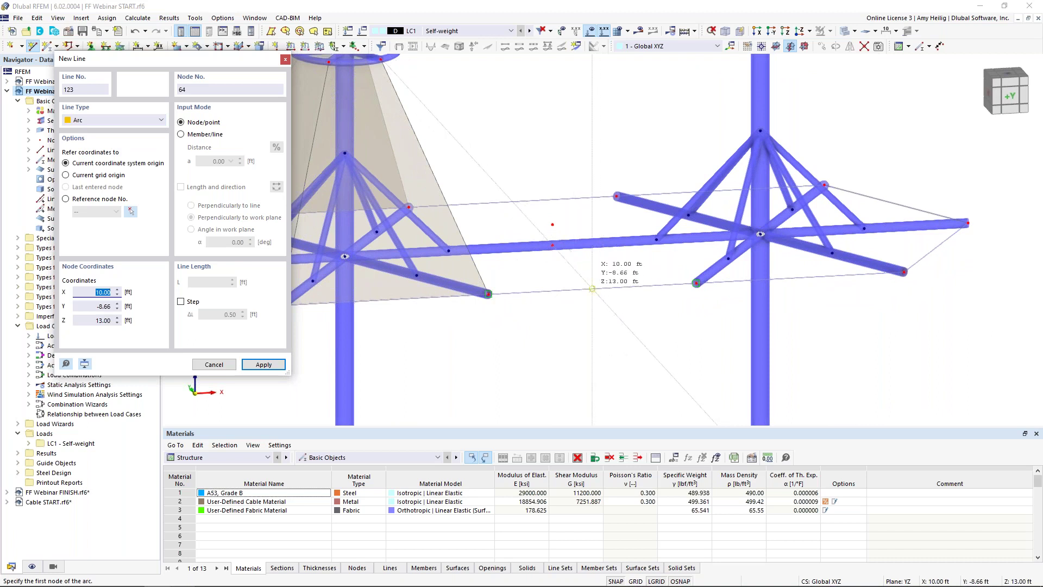
click(592, 289)
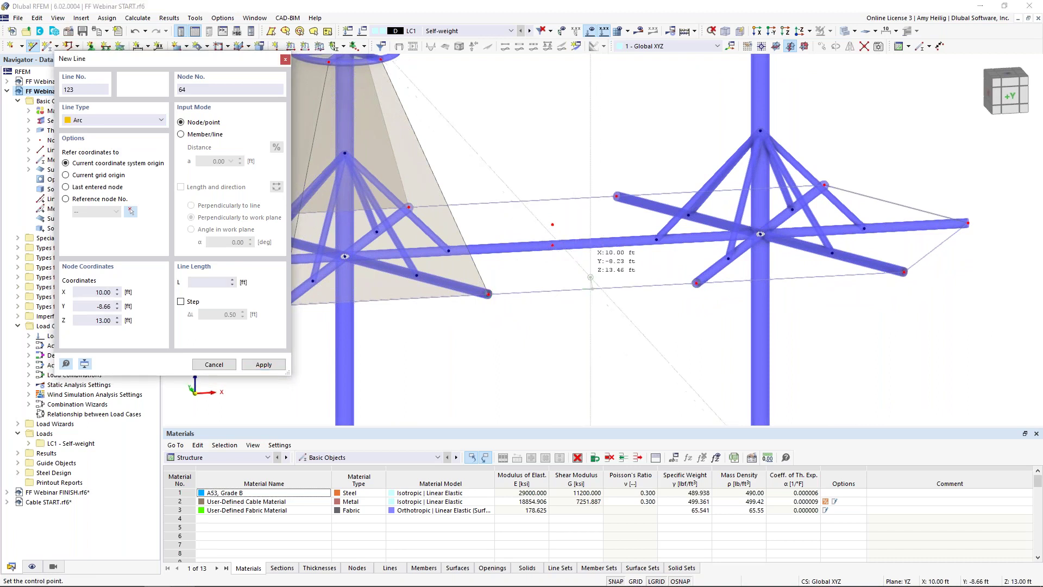
click(552, 224)
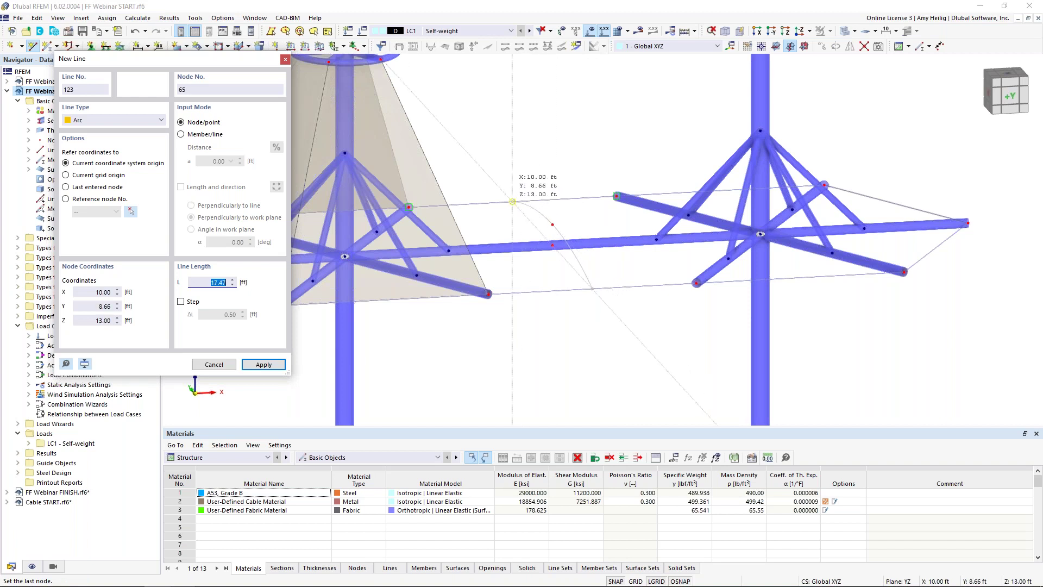
click(512, 202)
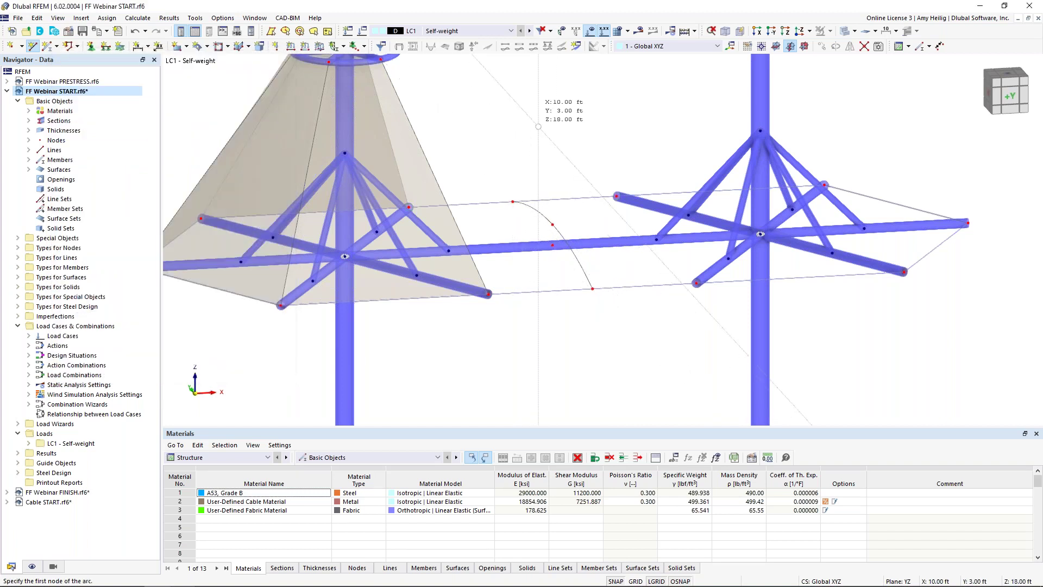
Step: Divide the arc and the two long perimeter cable lines at their intersections, and check the split segments by selecting them
ctrl+middle_drag(555, 158, 637, 129)
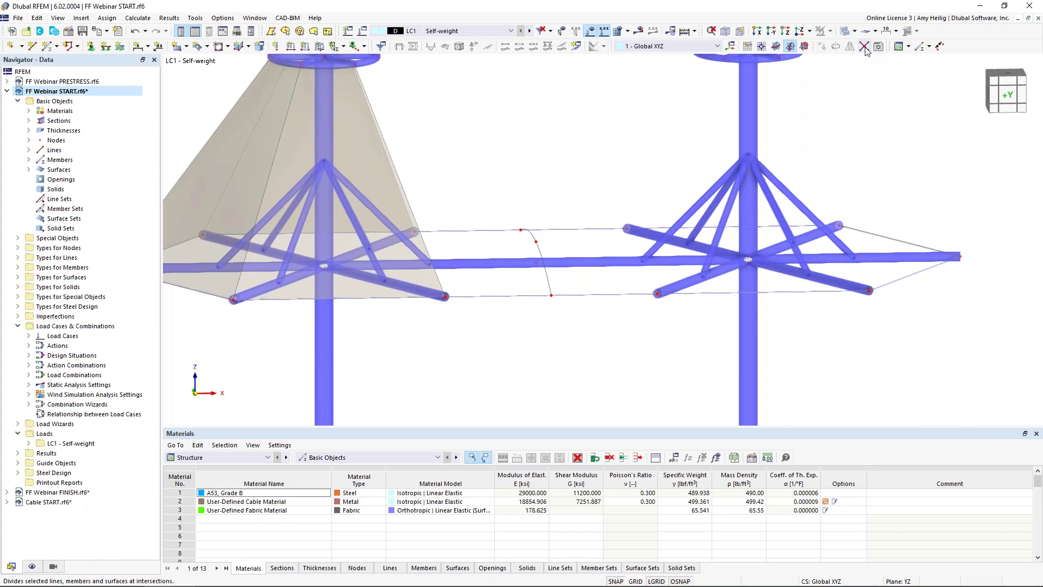
ctrl+middle_drag(615, 208, 601, 200)
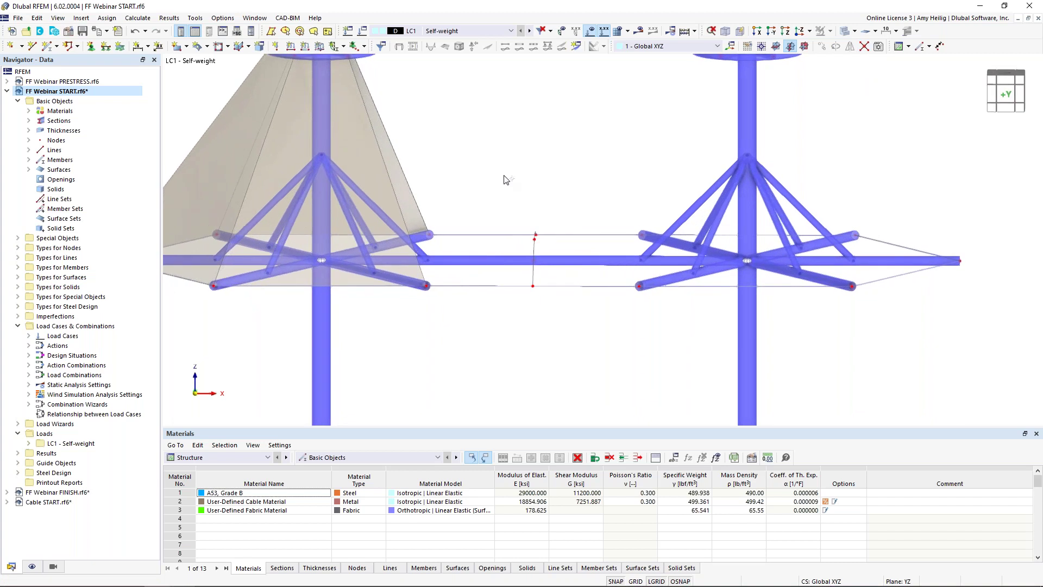
drag(511, 196, 584, 346)
click(523, 288)
click(548, 287)
ctrl+middle_drag(526, 316, 545, 329)
click(540, 252)
Step: Draw a single line from the origin mast's top ring node to the middle node of the arc
scroll(570, 175, down, 3)
ctrl+middle_drag(571, 176, 516, 206)
click(32, 47)
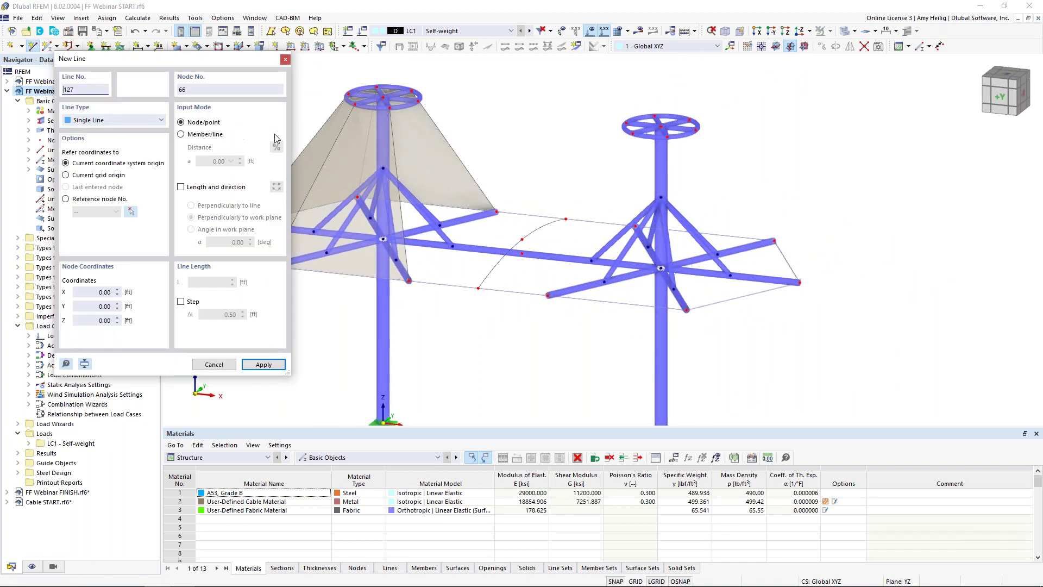
click(412, 91)
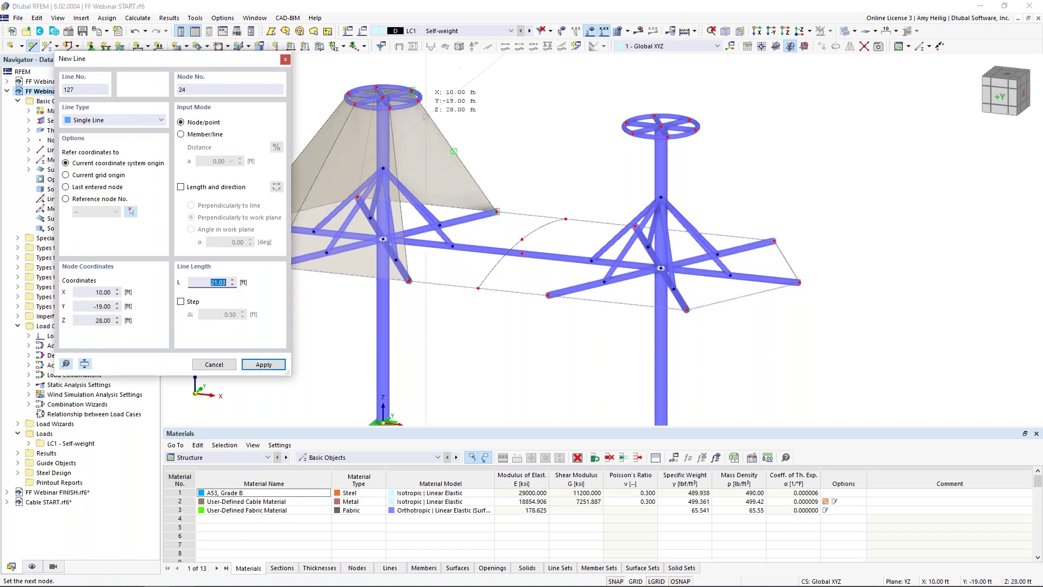
click(522, 239)
right_click(532, 158)
ctrl+middle_drag(523, 161, 485, 182)
key(Escape)
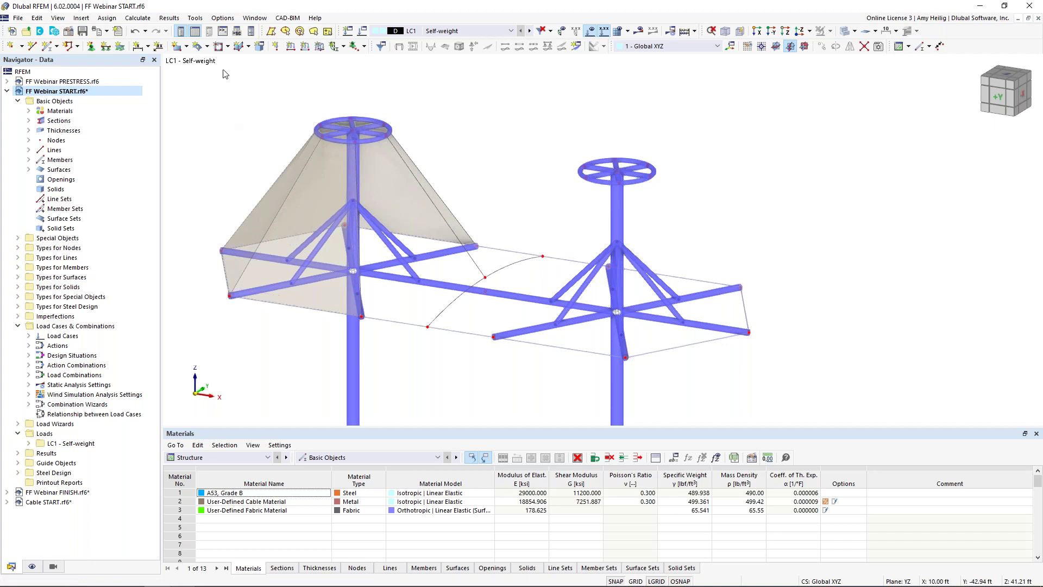
Step: Create a Membrane quadrangle surface with the 0.039 in User-Defined Fabric Material thickness between the origin mast's ring and the arc's far half
click(199, 47)
click(249, 148)
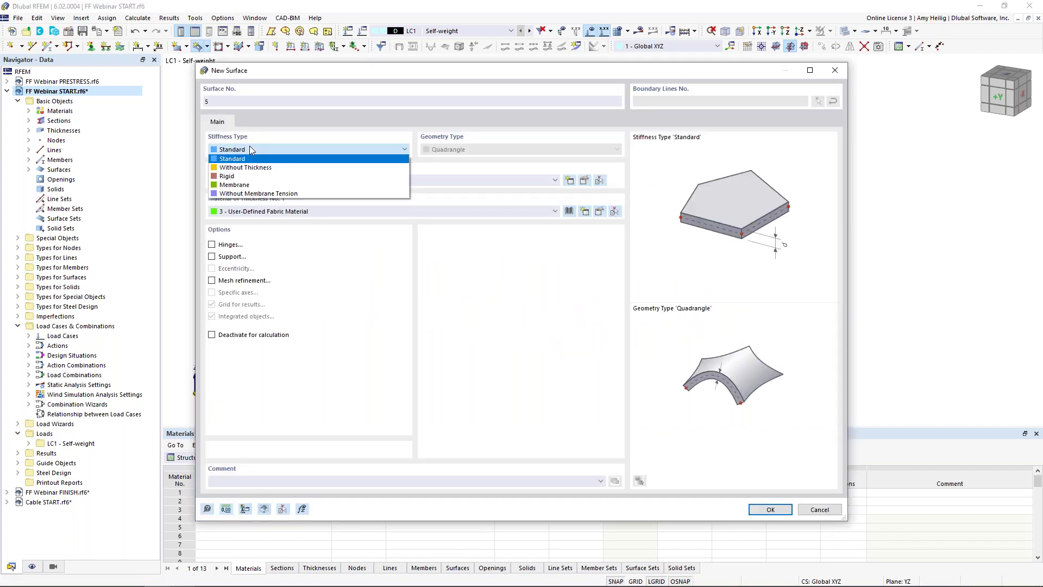
click(243, 185)
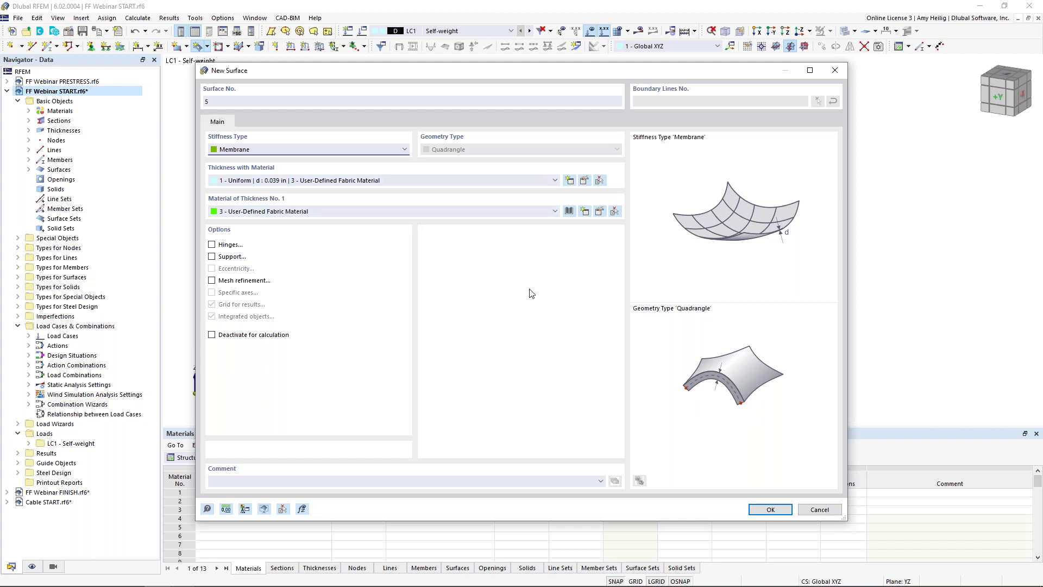
click(771, 509)
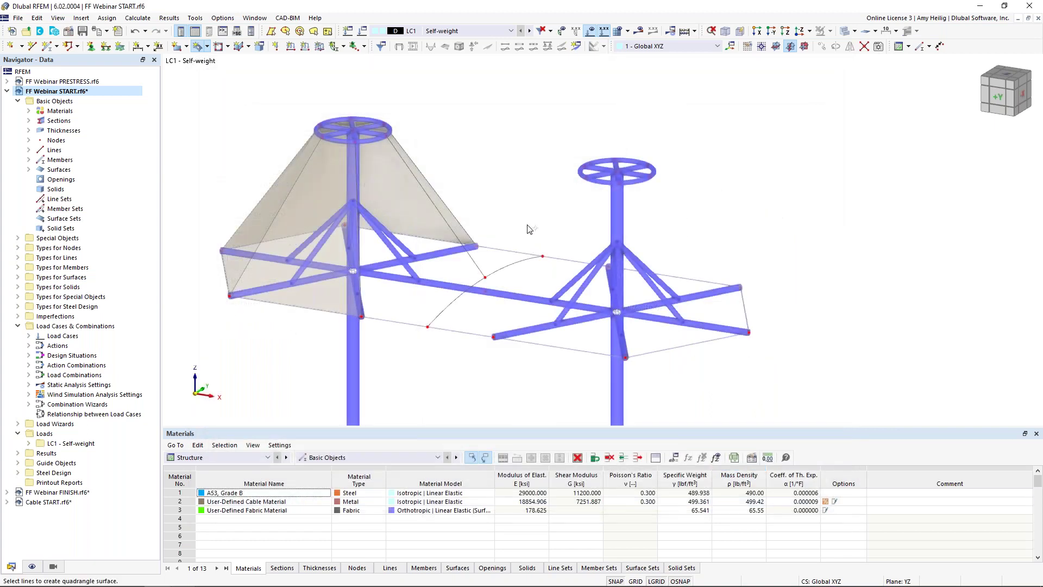
click(511, 251)
click(482, 271)
ctrl+middle_drag(505, 227, 496, 195)
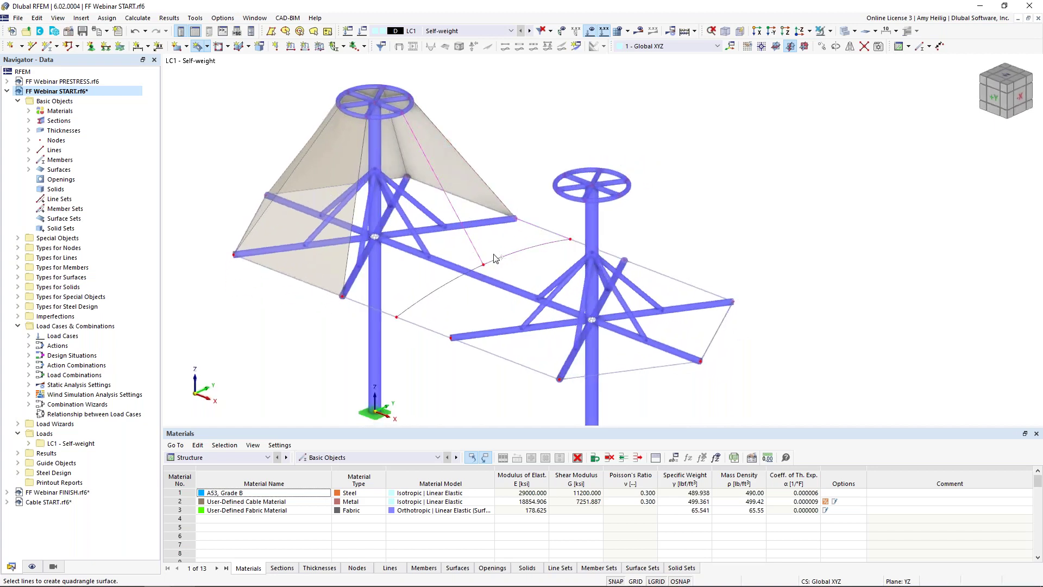
click(534, 226)
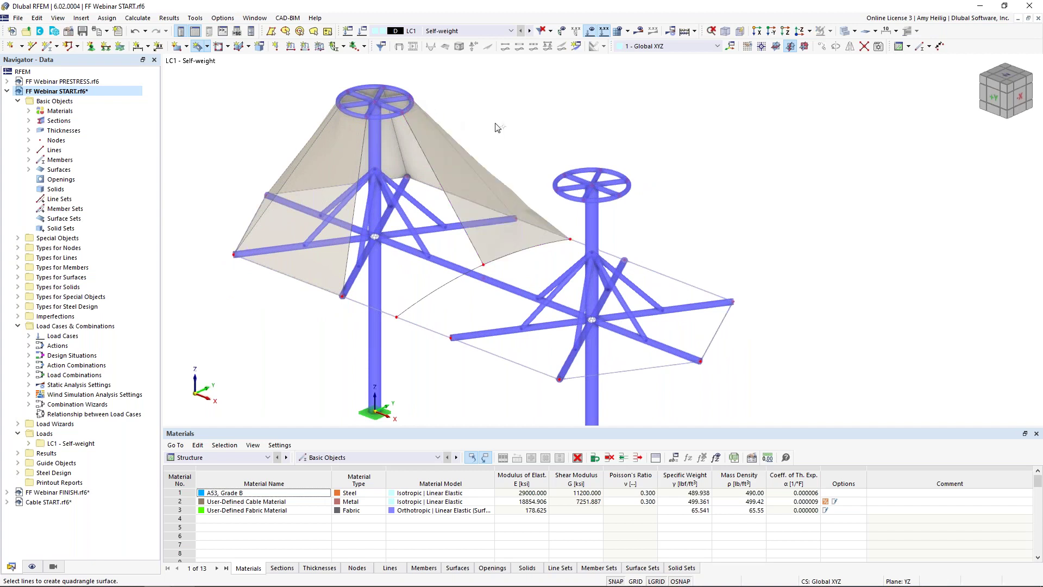
Step: Create the remaining membrane quadrangle surface between the origin mast's ring and the arc's near half, and end the surface command
click(435, 291)
click(476, 252)
click(362, 142)
click(353, 301)
ctrl+middle_drag(320, 349, 389, 314)
right_click(572, 187)
right_click(572, 187)
click(545, 166)
ctrl+middle_drag(522, 207, 542, 195)
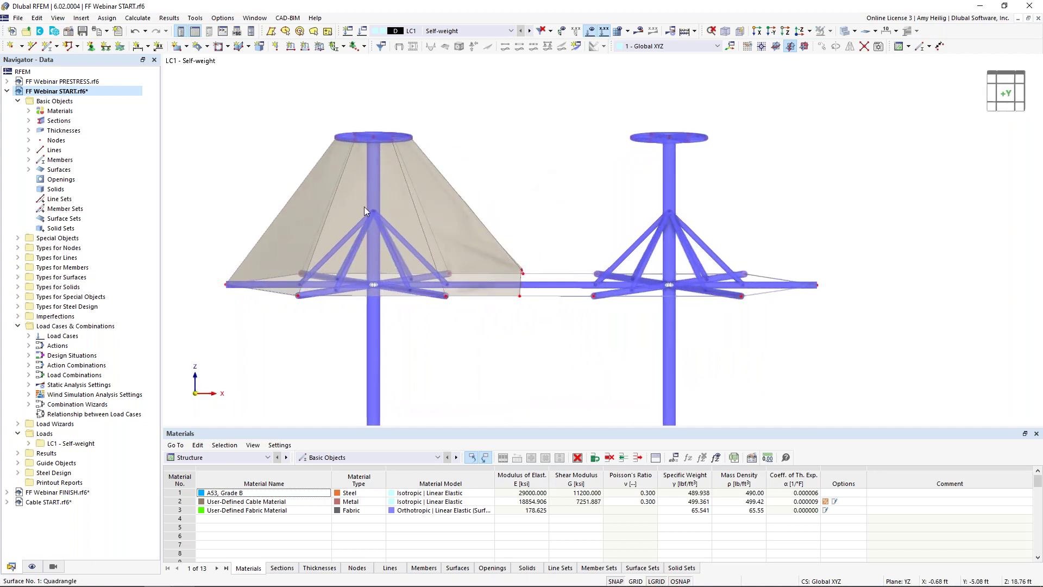
Step: Turn on the surfaces' local axis systems and display the model as a wireframe to make the axis orientations readable
scroll(364, 211, up, 1)
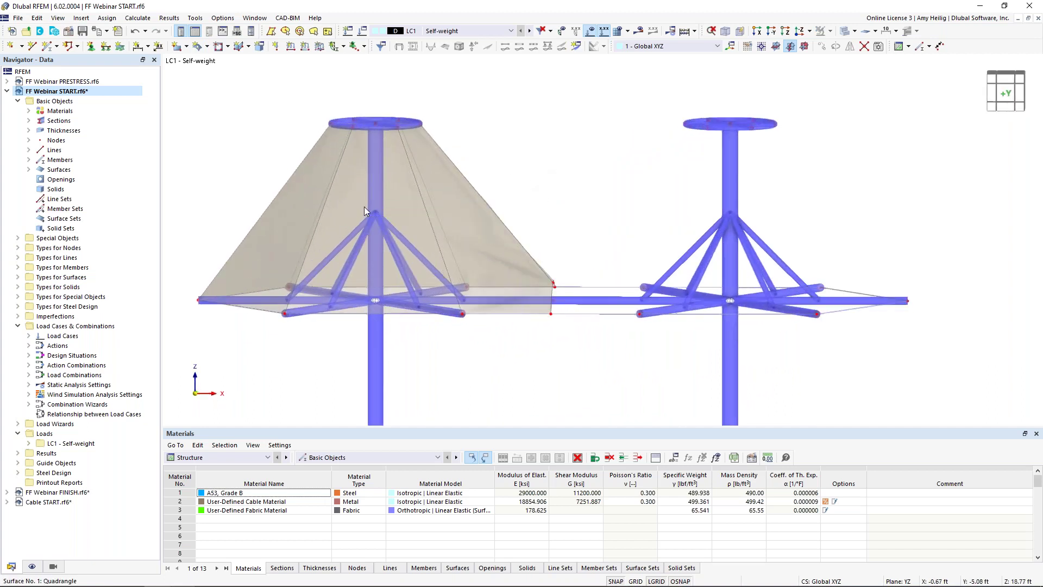
right_click(476, 167)
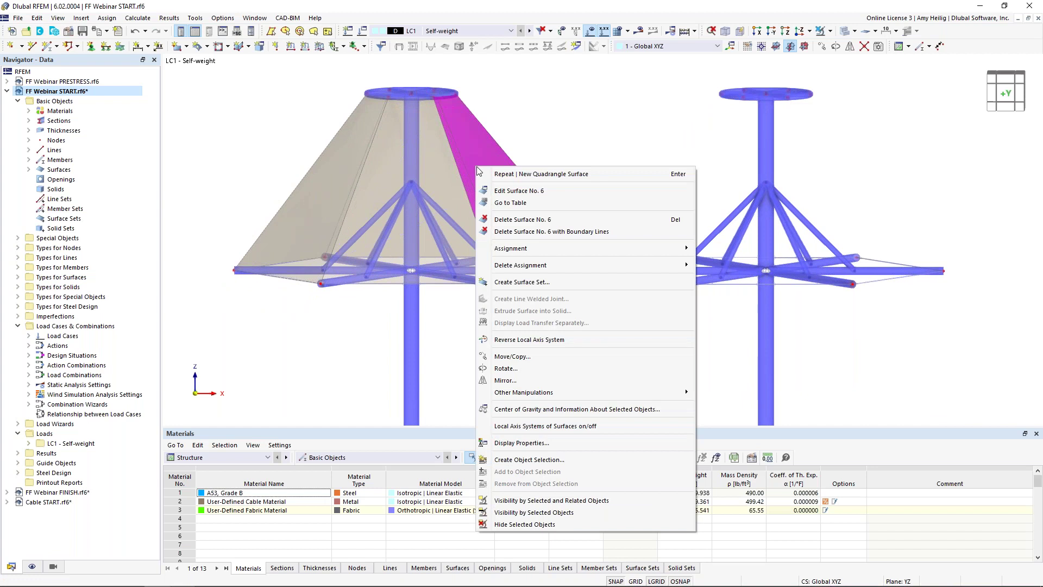
click(516, 428)
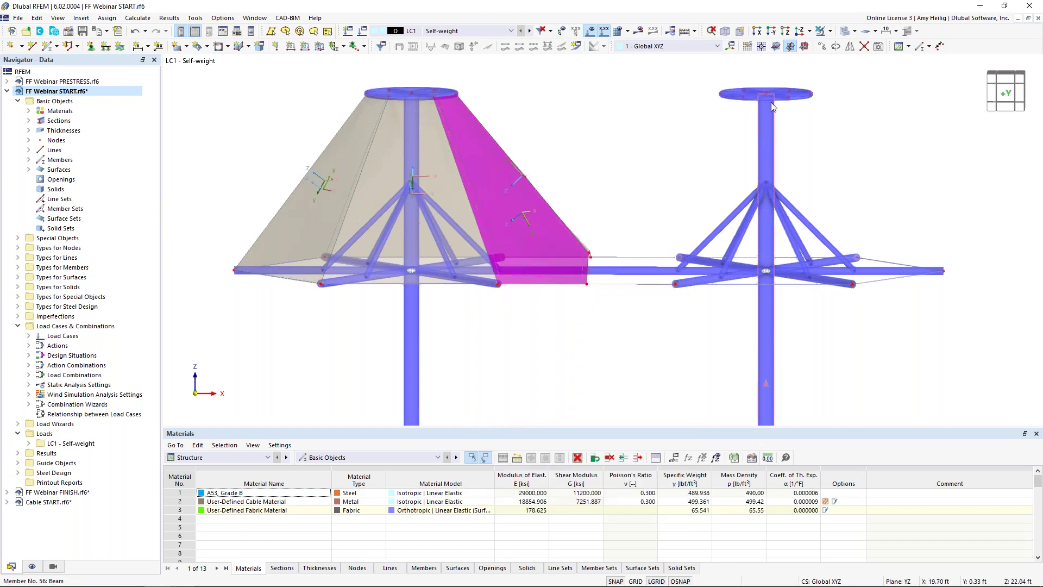
click(849, 45)
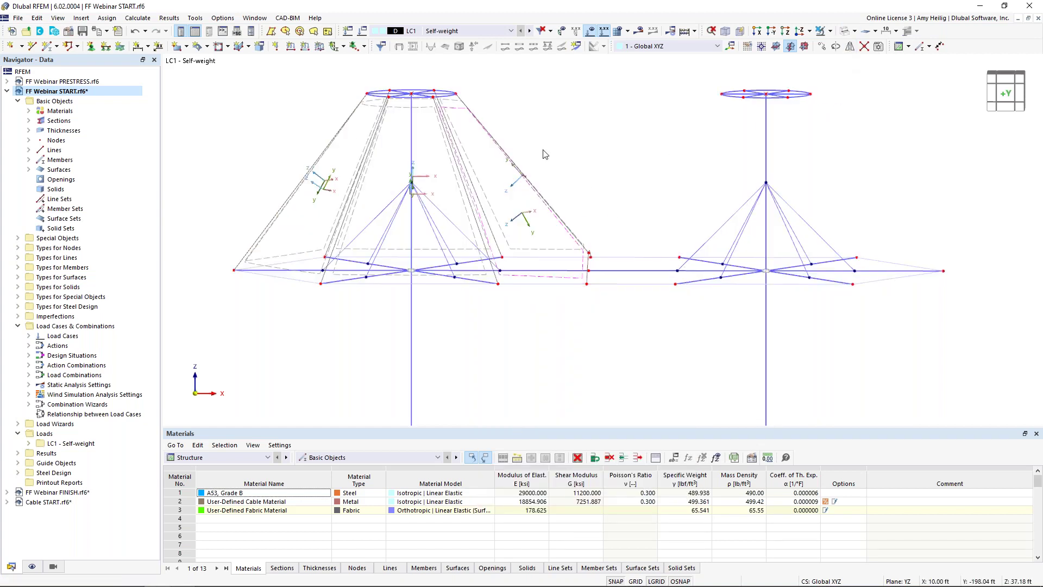
ctrl+middle_drag(575, 166, 512, 152)
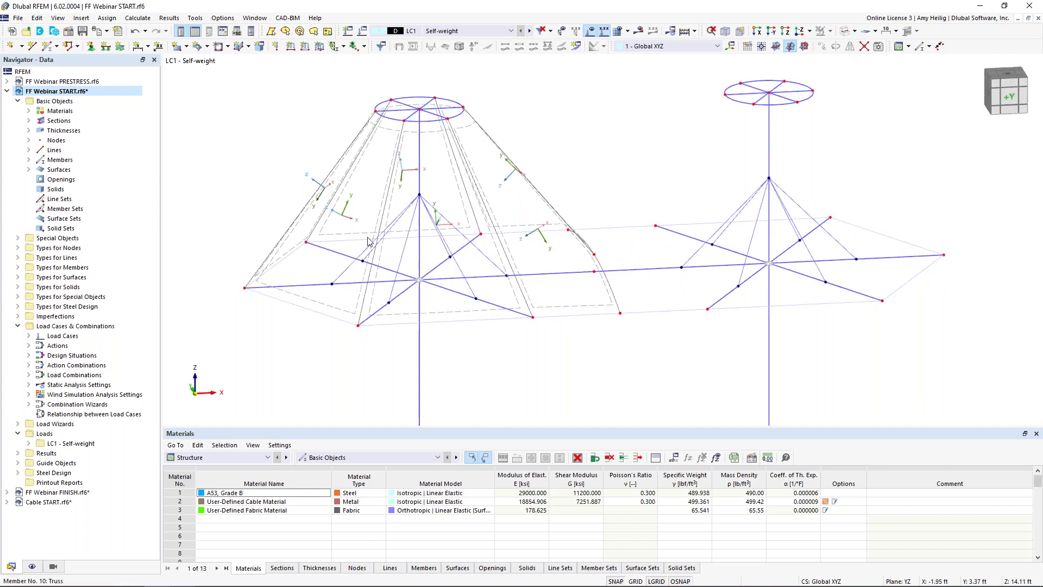
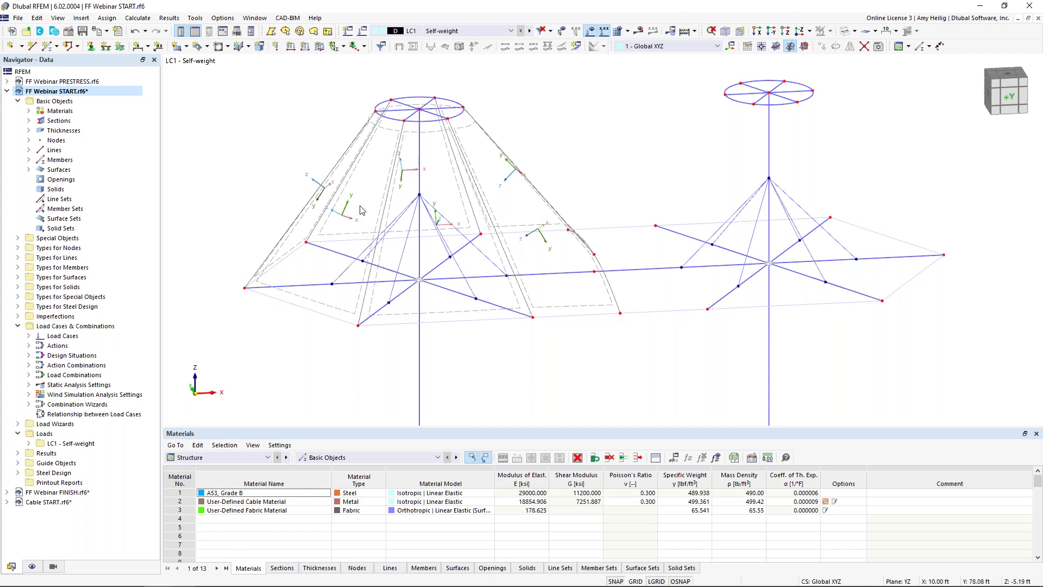
ctrl+middle_drag(480, 190, 473, 168)
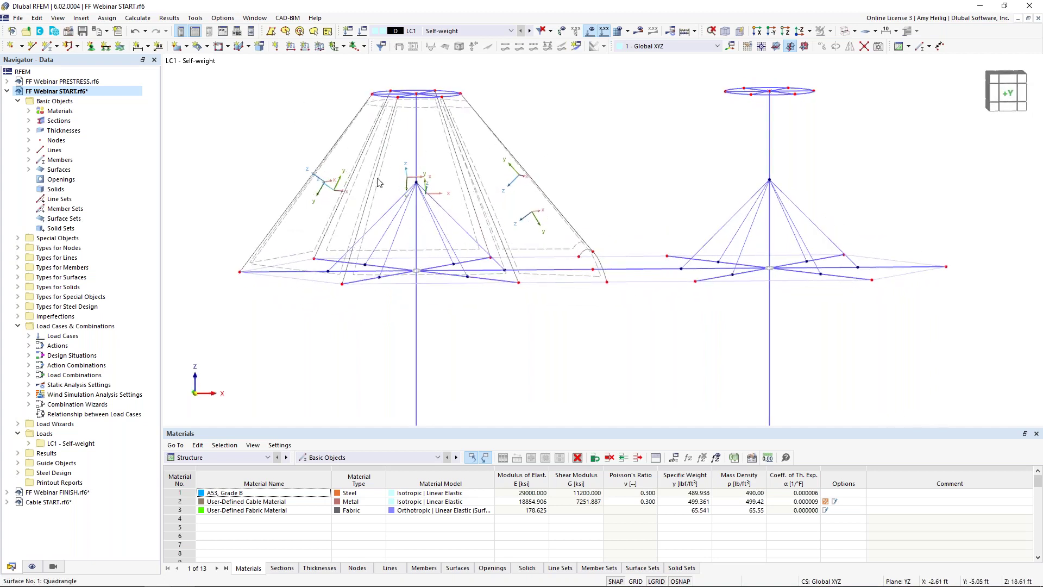
middle_drag(375, 181, 351, 224)
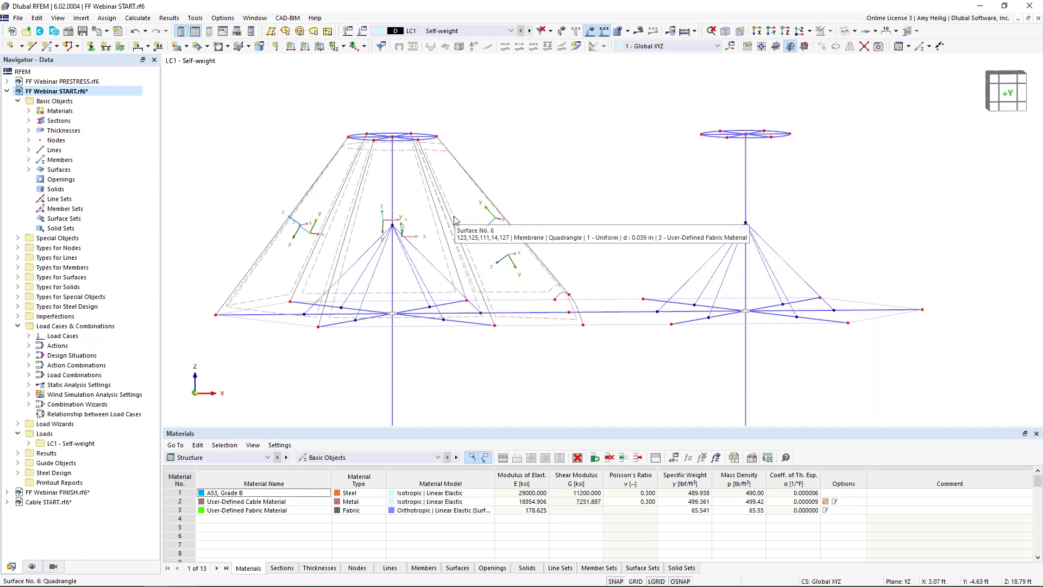
Step: Reverse the local axis system of five membrane surfaces around the origin mast, leaving out the one at the arc's near half
click(366, 188)
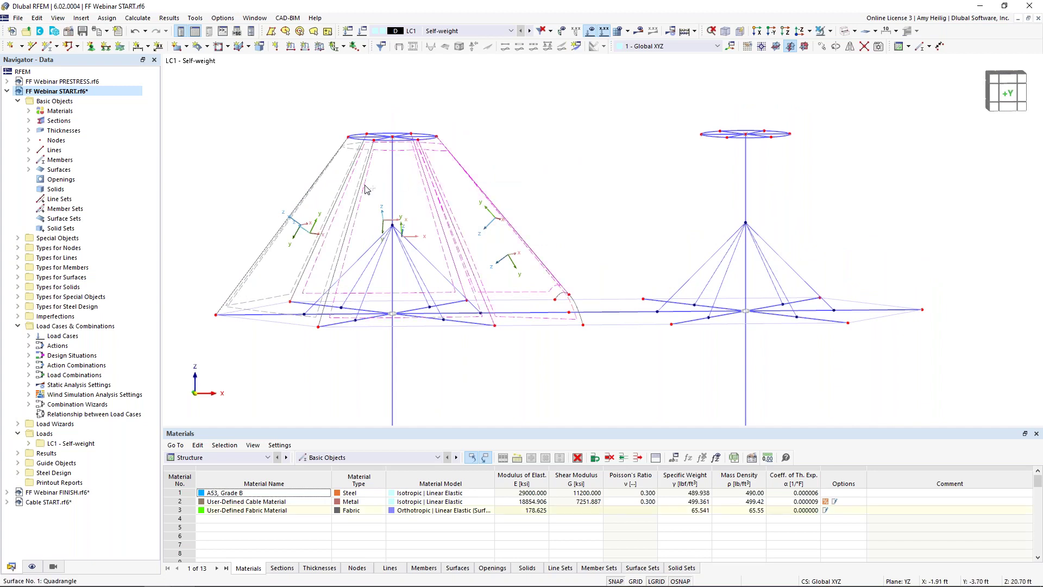
ctrl+drag(365, 192, 298, 177)
middle_drag(480, 190, 552, 200)
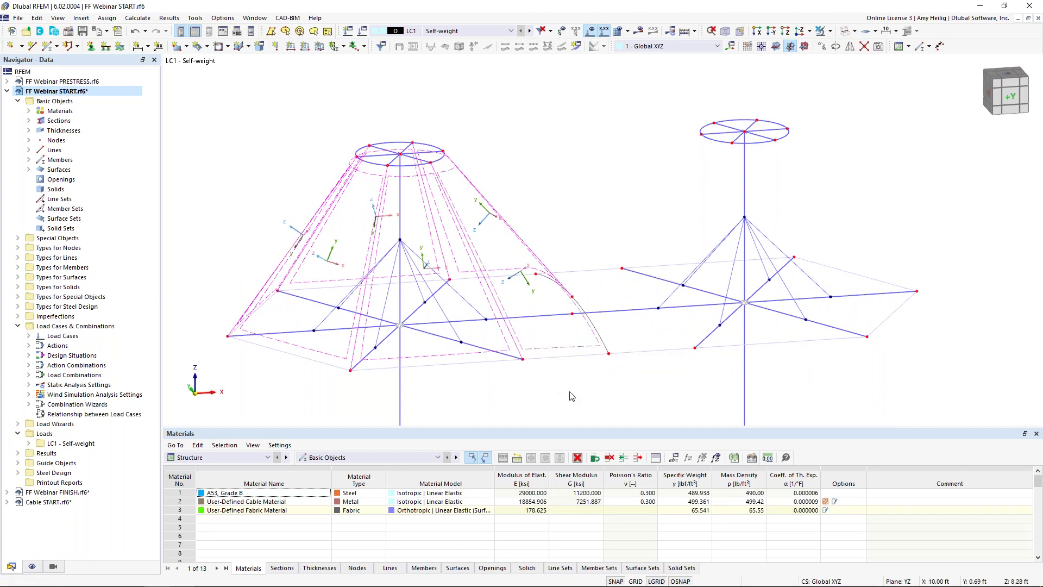
right_click(509, 349)
mouse_move(638, 51)
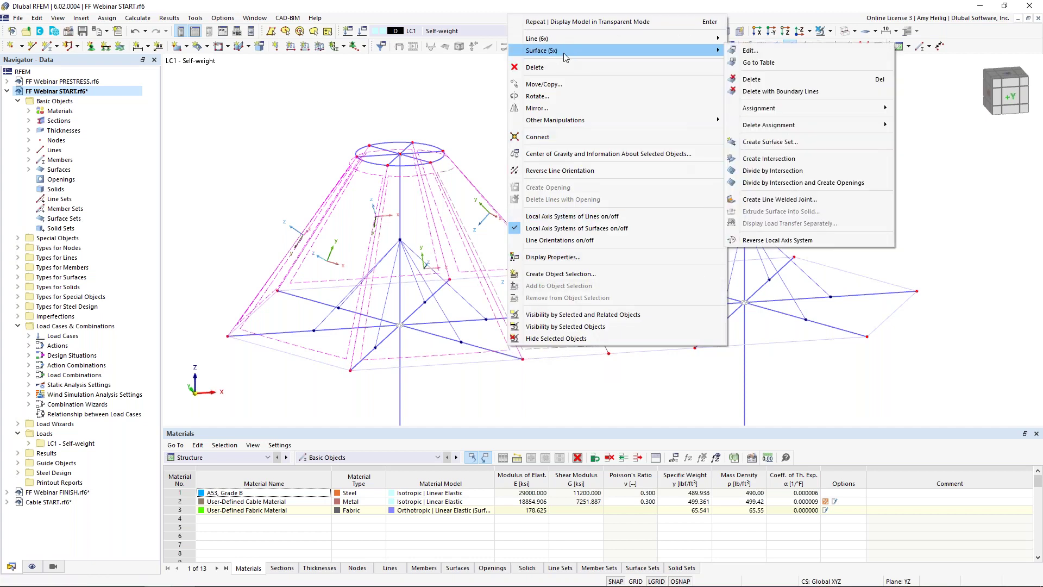
click(778, 240)
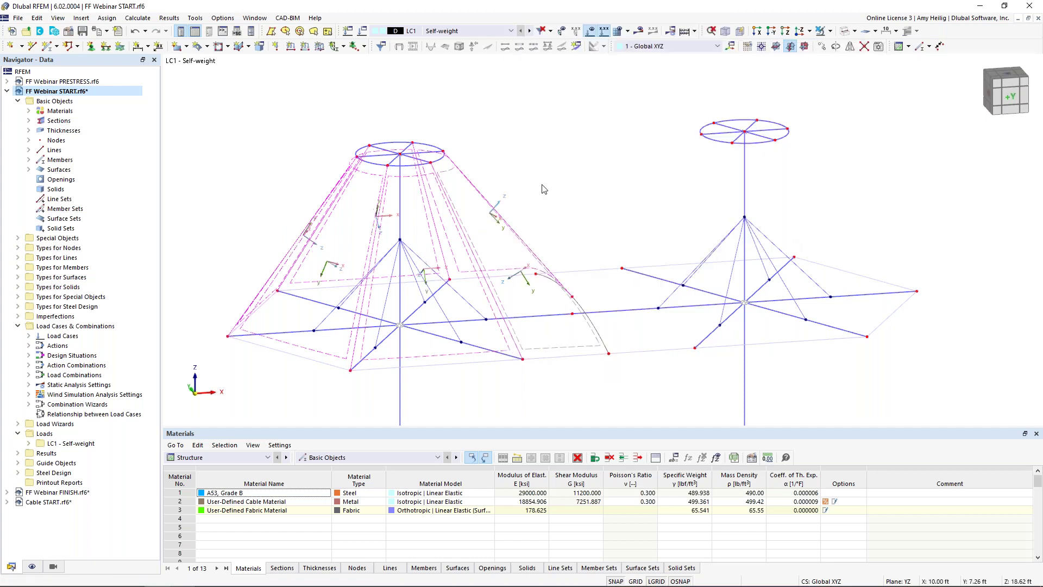
Step: Reverse the local axis system of only the membrane surface at the arc's far half
ctrl+middle_drag(558, 197, 521, 212)
click(559, 218)
ctrl+middle_drag(584, 209, 564, 262)
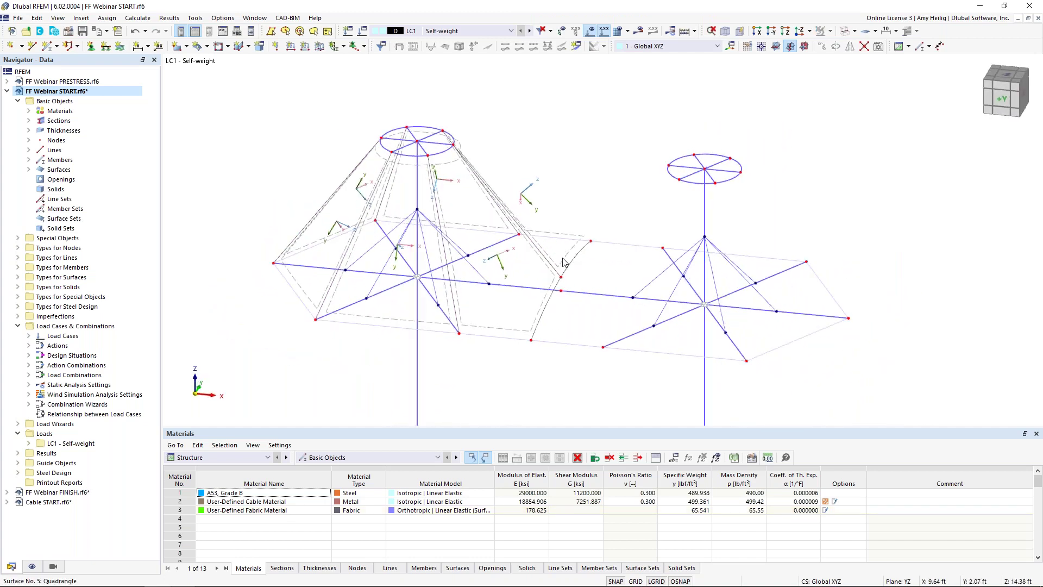
right_click(565, 263)
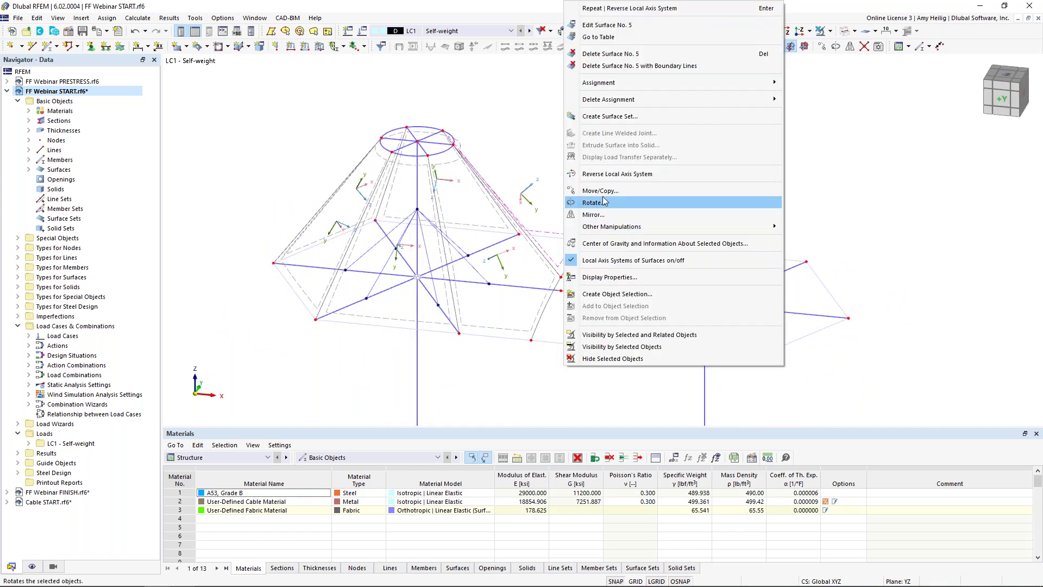
click(630, 175)
ctrl+middle_drag(597, 219, 530, 184)
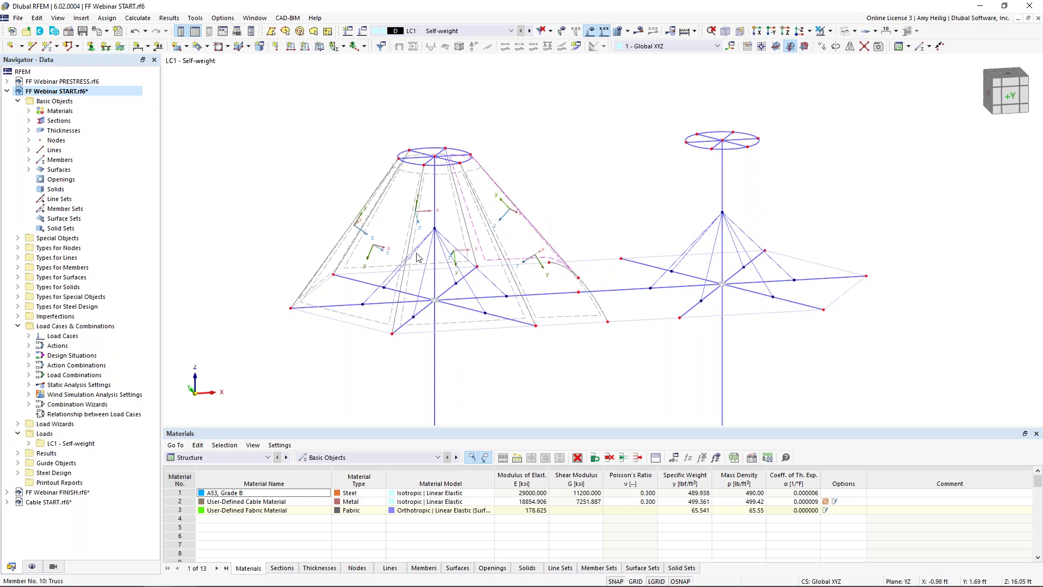
Step: Open all six membrane surfaces together for editing and set their input axes category to Axis directed to point
mouse_move(544, 227)
middle_down()
mouse_move(529, 258)
mouse_move(539, 243)
middle_up()
drag(538, 242, 433, 219)
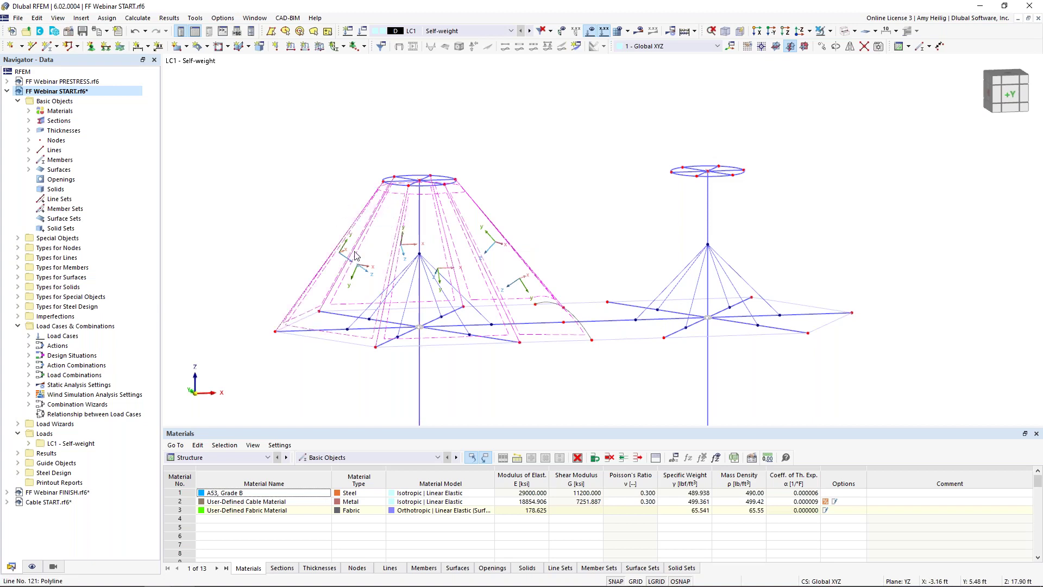
scroll(356, 255, up, 5)
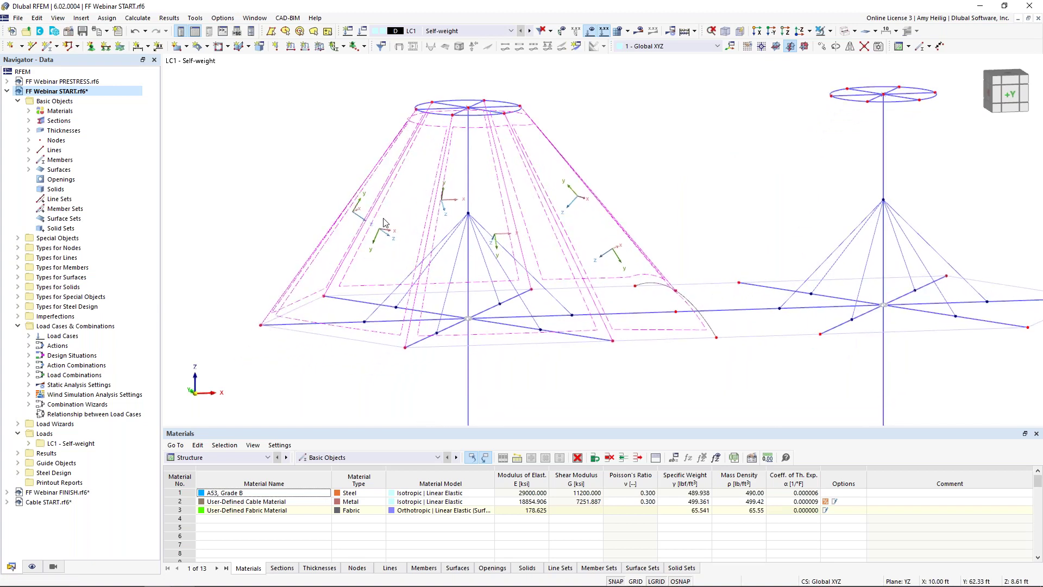
double_click(382, 210)
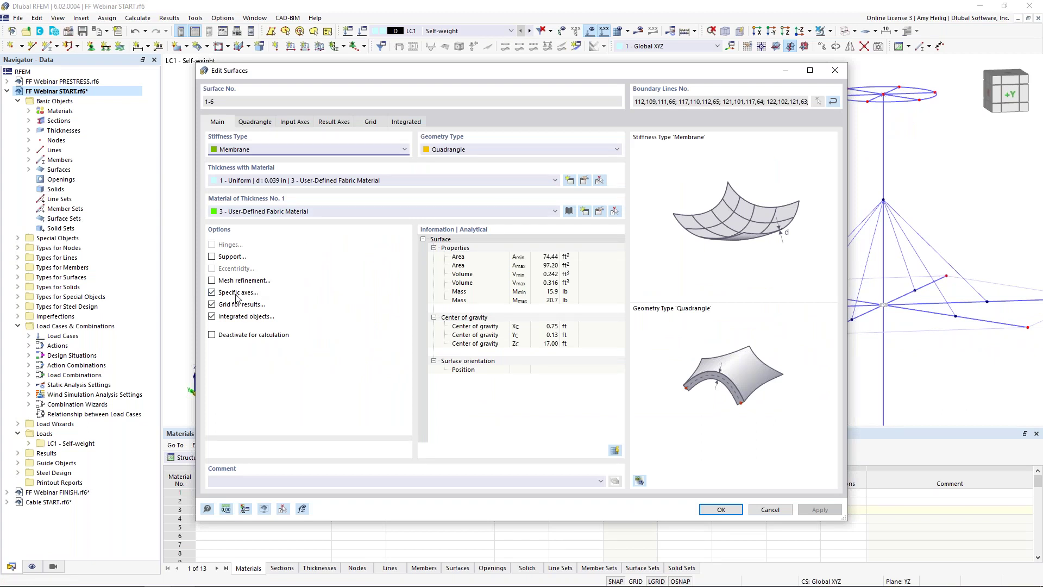
click(303, 121)
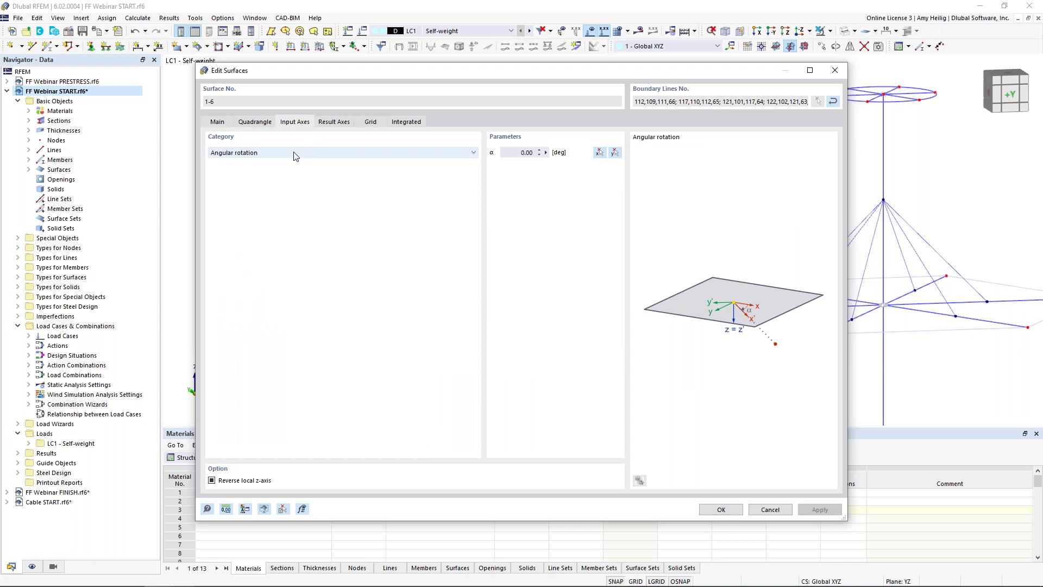
click(294, 154)
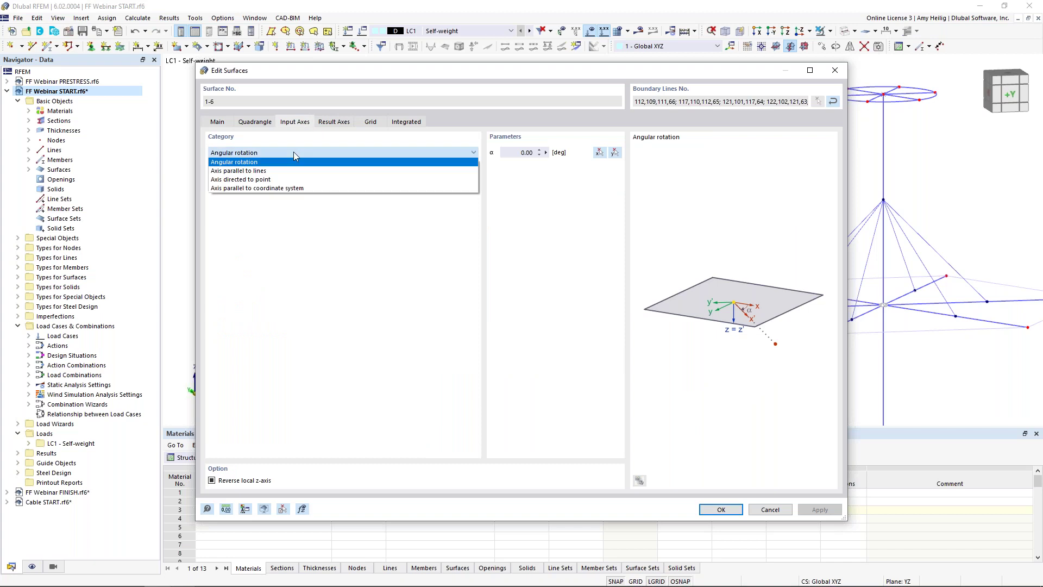
click(288, 180)
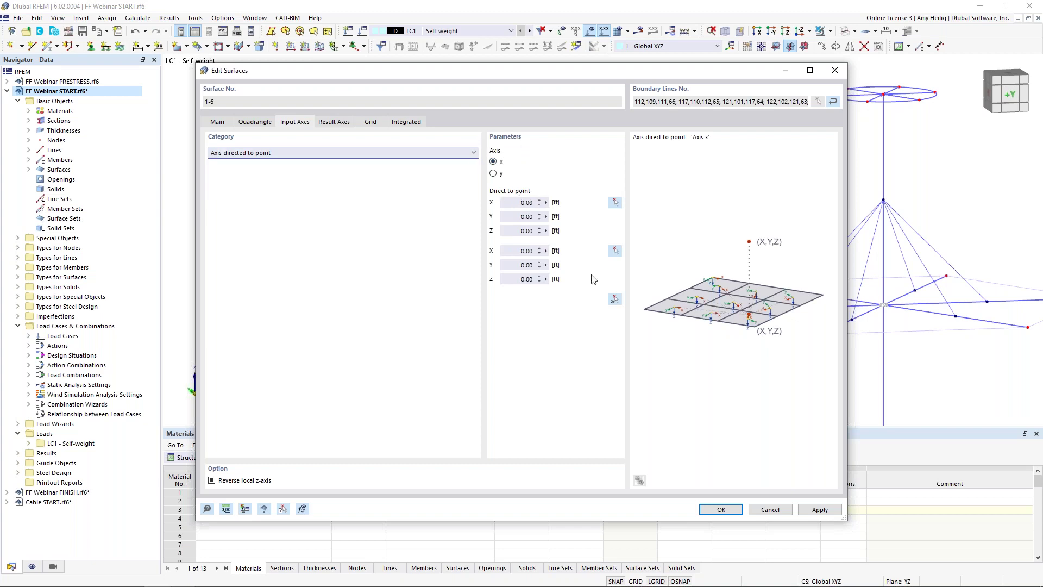
Step: Direct the surfaces' x-axis using the origin mast nodes at Z 13 ft and Z 23 ft, both at X 0, Y 0, and apply the edit
click(615, 300)
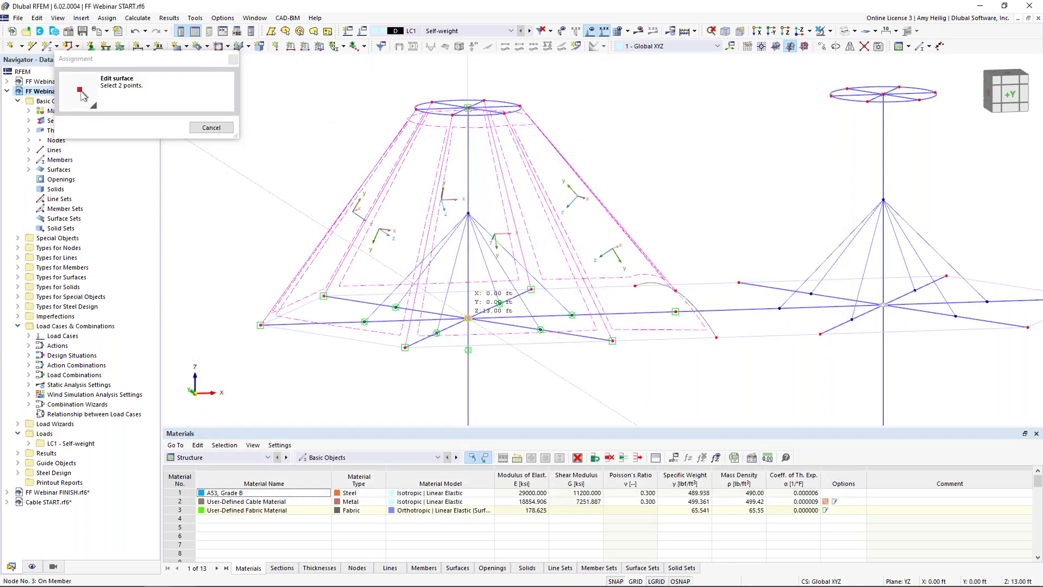
click(469, 318)
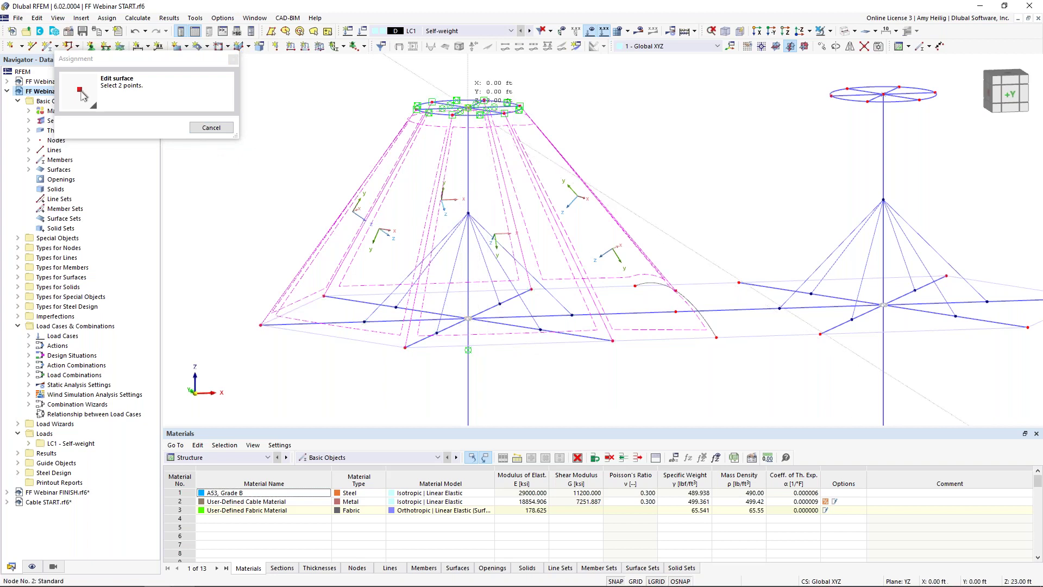
click(469, 107)
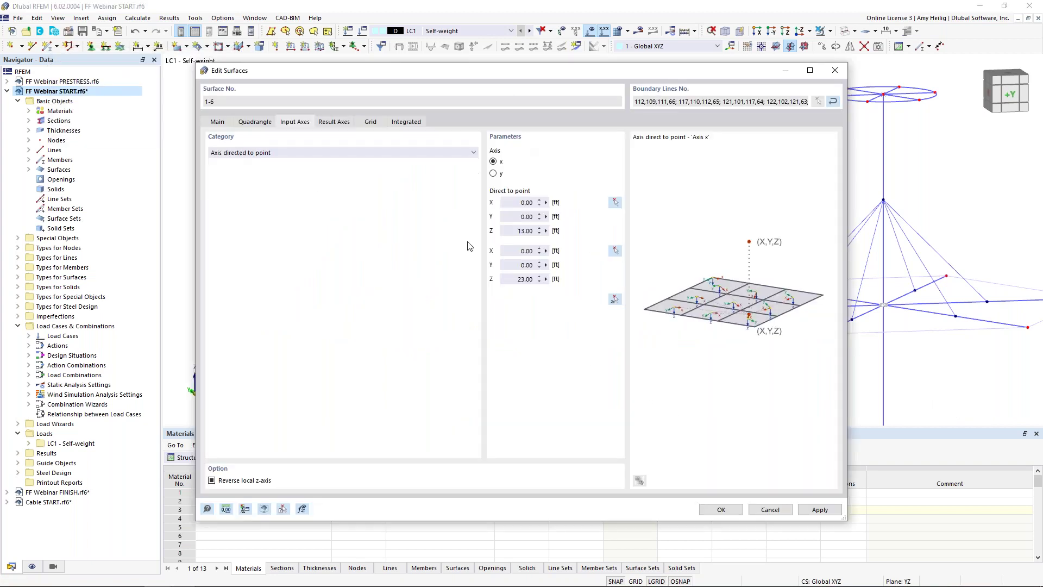
click(719, 510)
ctrl+middle_drag(689, 194, 661, 152)
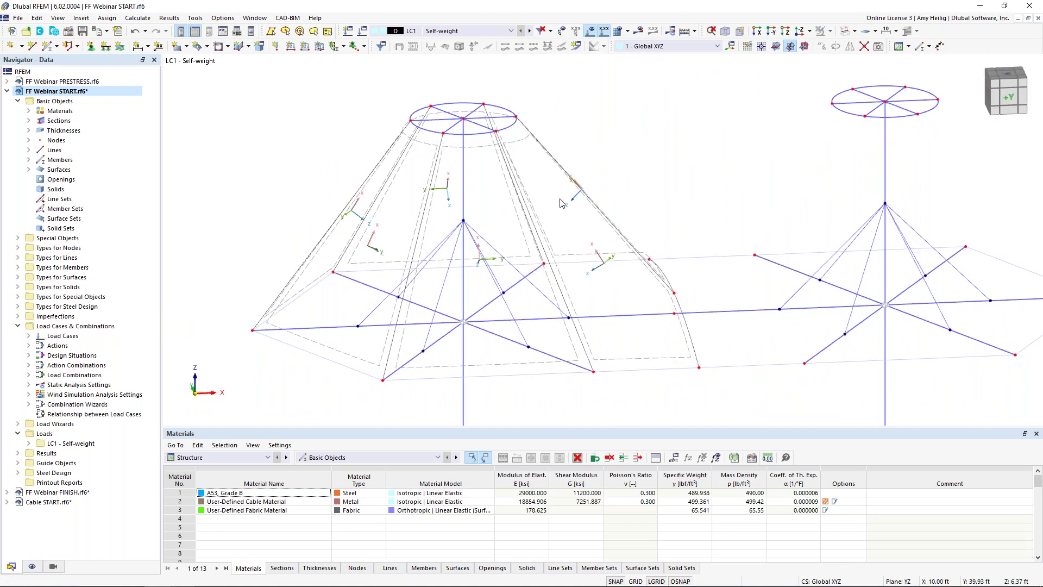
Step: Mirror a copy of the six membrane surfaces about the YZ plane through the arc's middle node at X 10, Y 0, Z 14 ft
scroll(561, 201, down, 1)
drag(639, 205, 502, 178)
ctrl+middle_drag(511, 202, 496, 168)
ctrl+drag(469, 160, 379, 144)
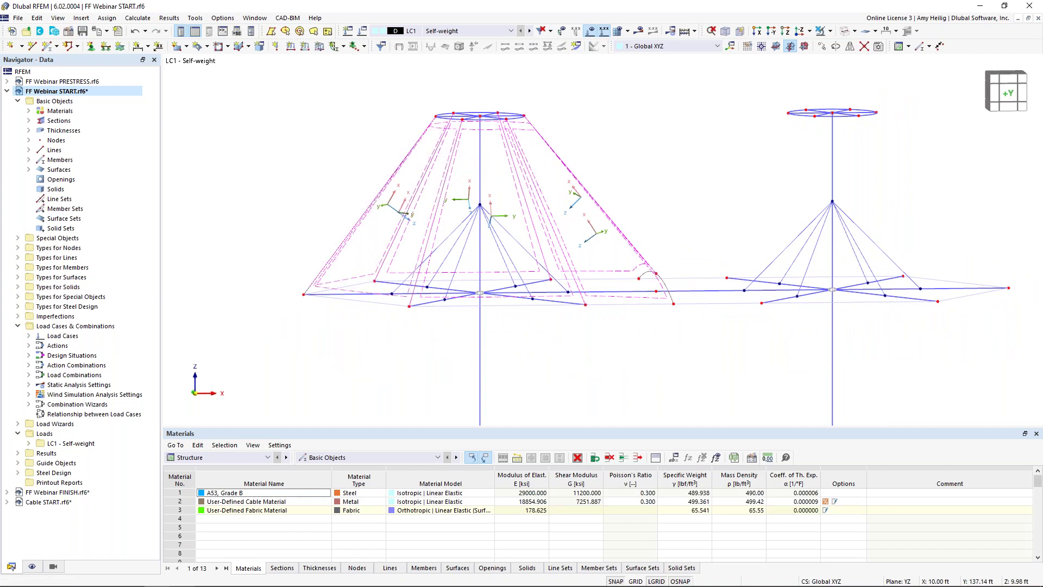
middle_drag(666, 157, 592, 153)
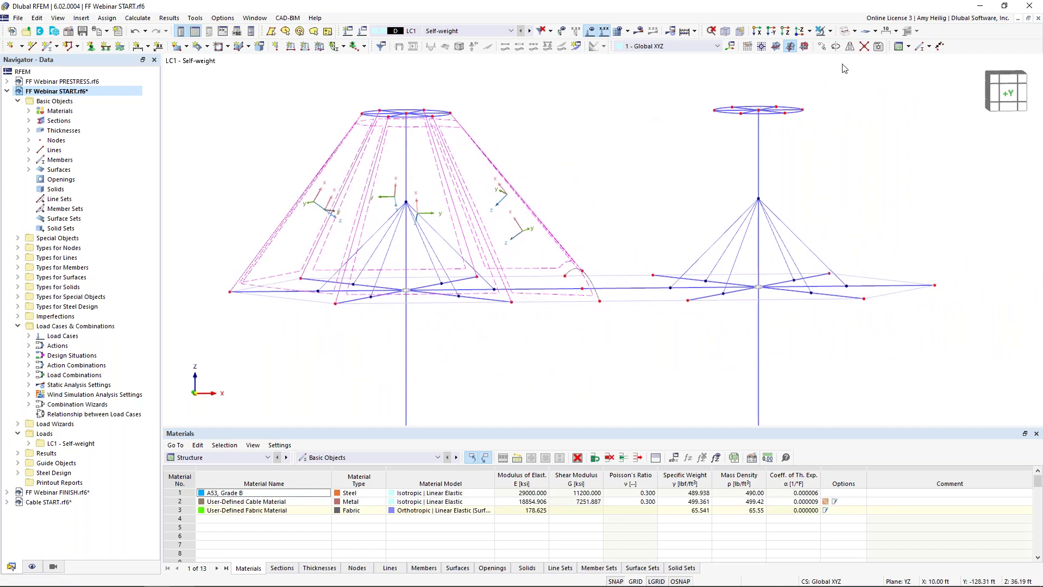
click(850, 47)
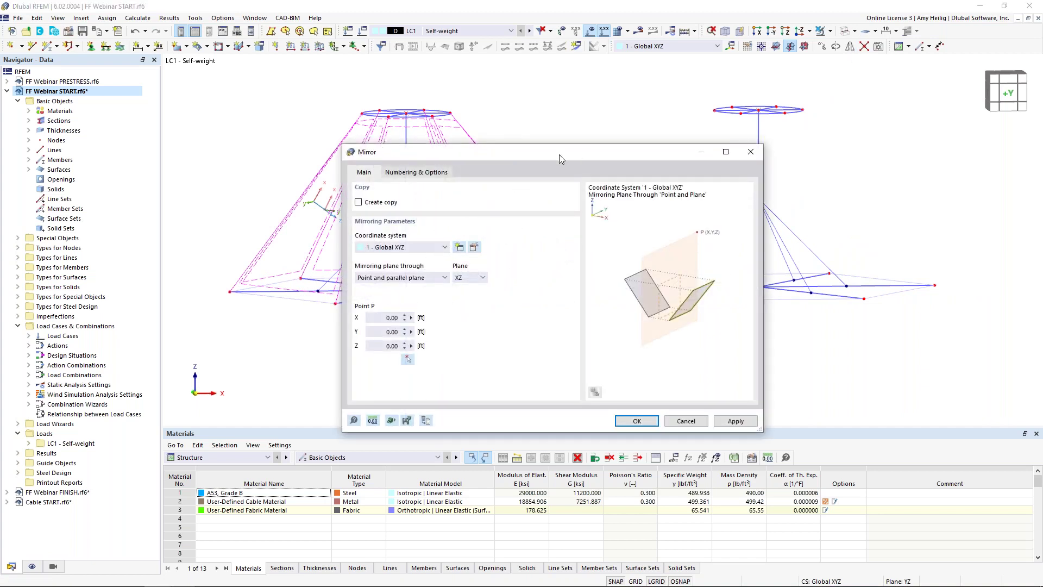
click(471, 279)
click(459, 296)
click(408, 361)
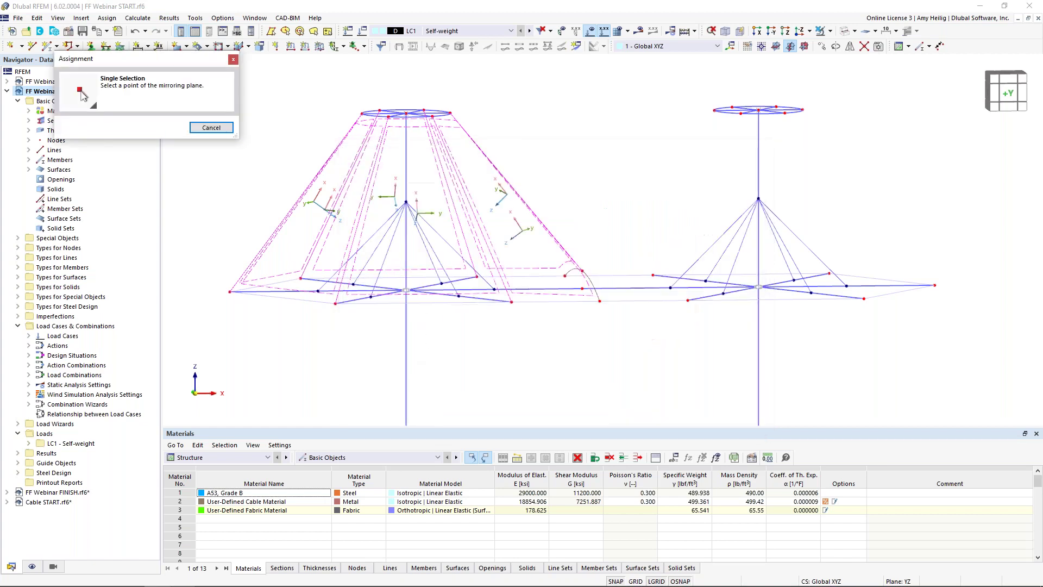
click(582, 270)
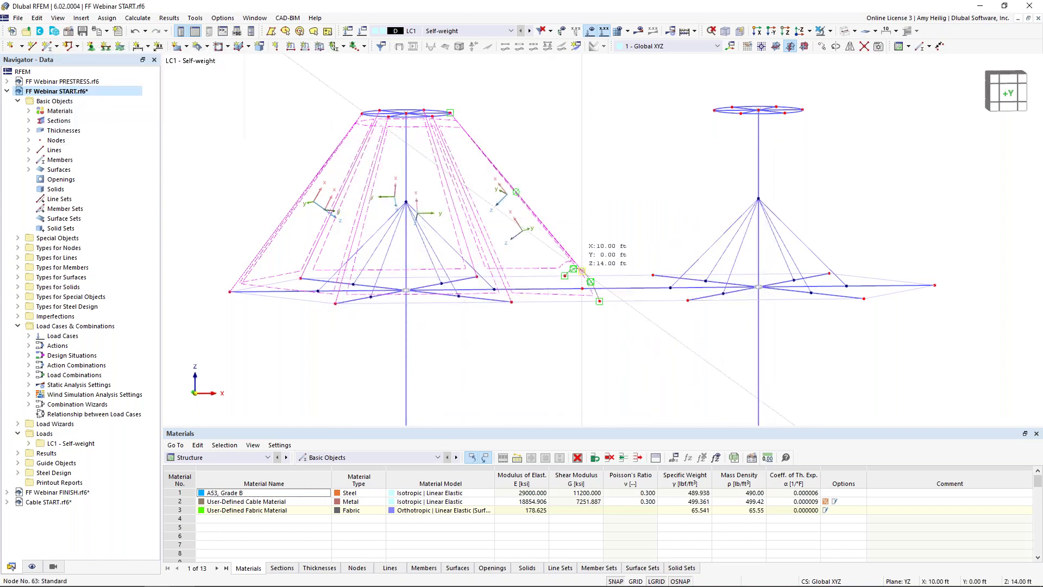
click(604, 427)
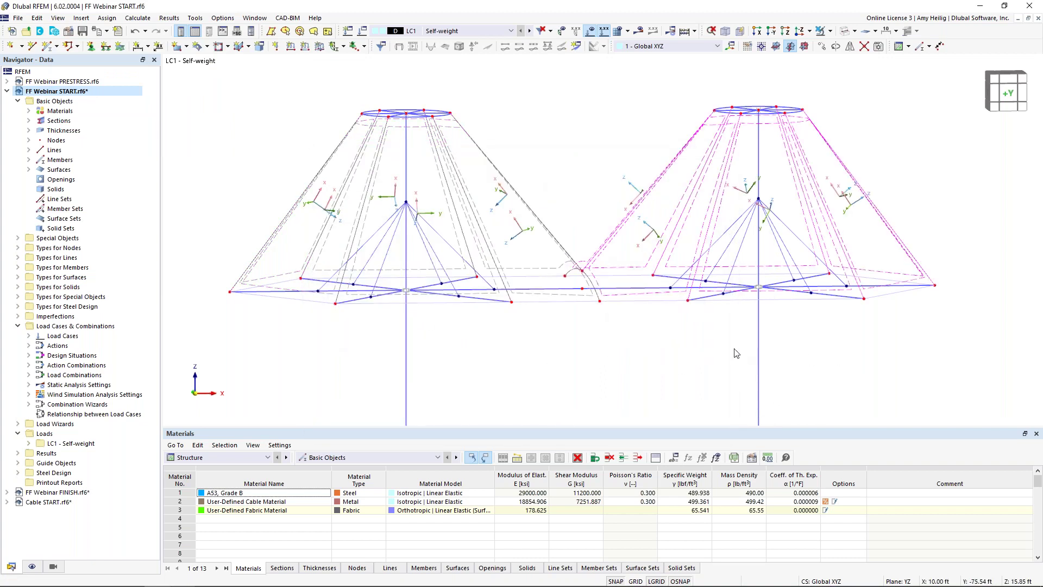
Step: Reverse the local axis systems of the six mirrored membrane surfaces
ctrl+middle_drag(737, 354, 597, 326)
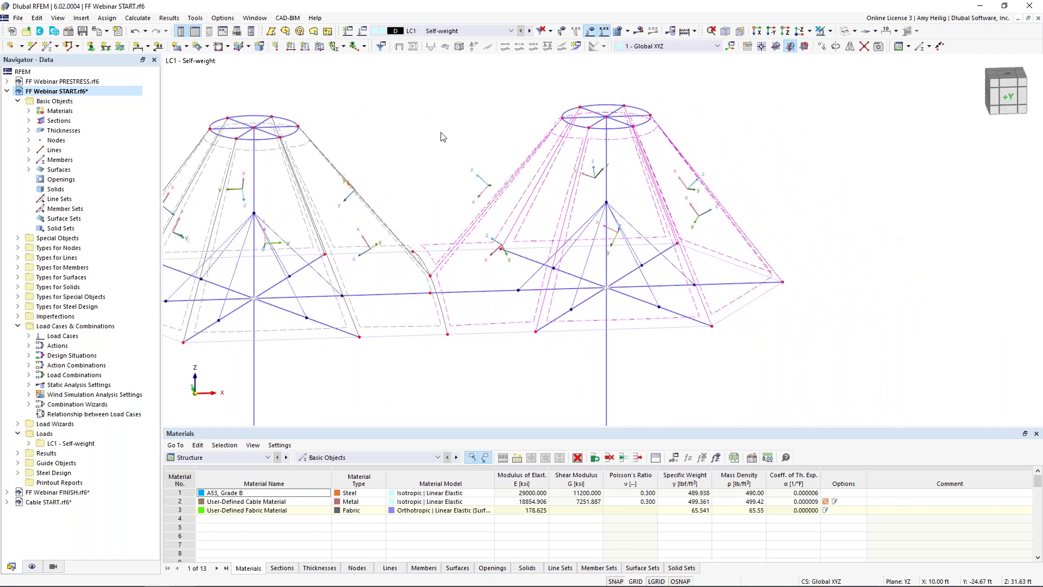
right_click(532, 215)
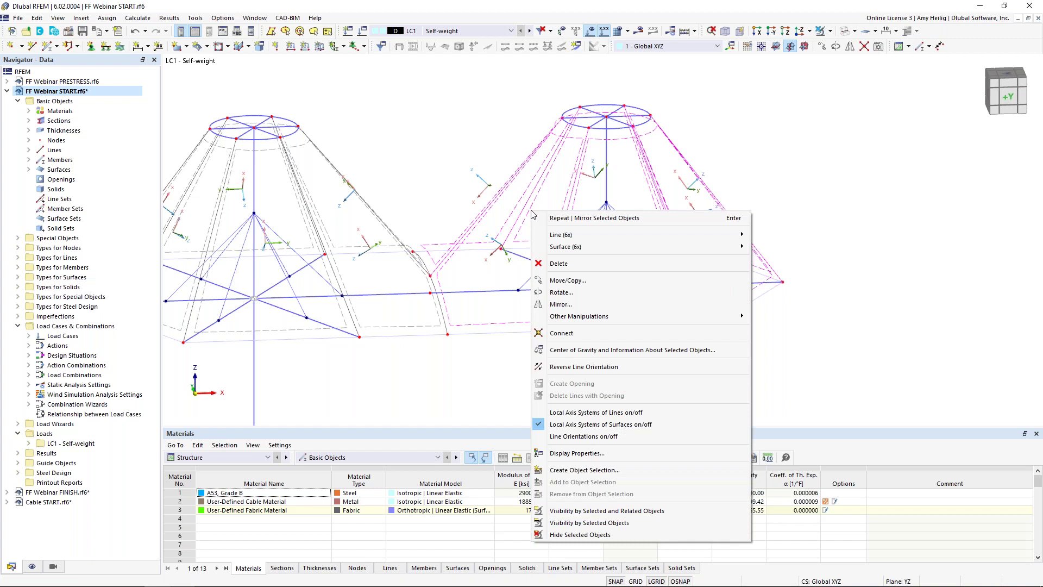
mouse_move(679, 248)
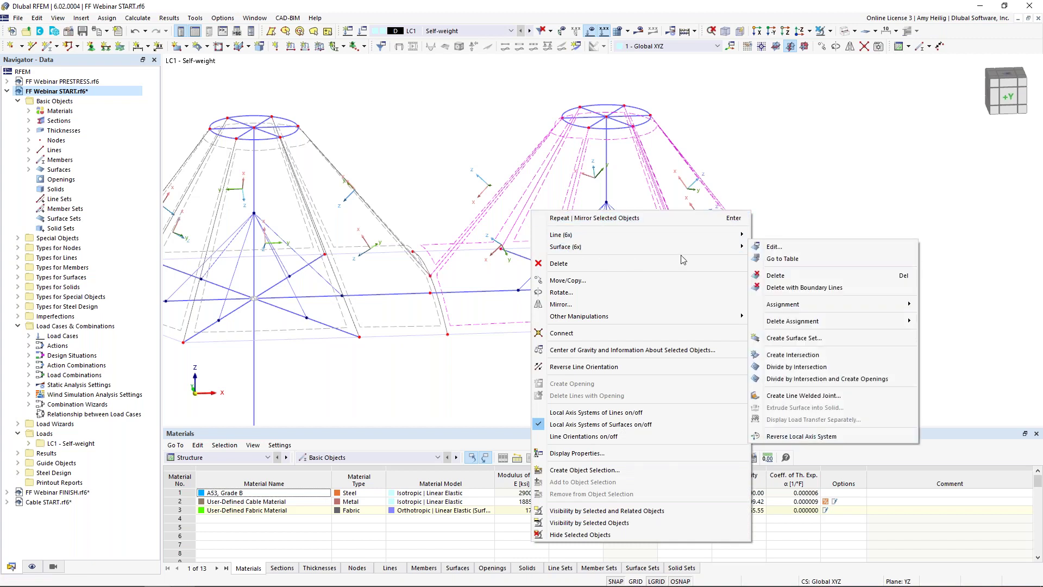
click(794, 436)
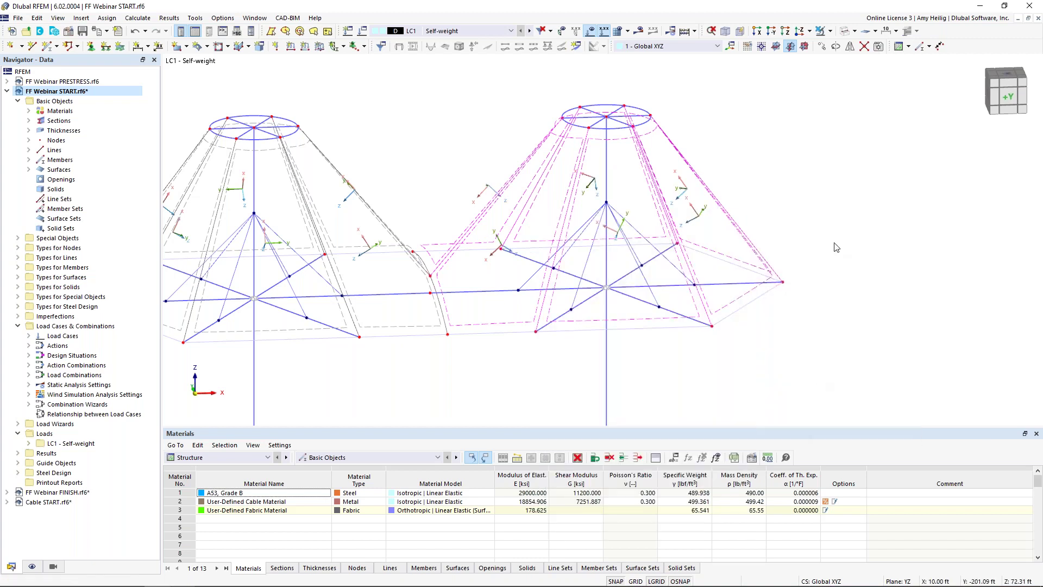
Step: Redirect the six mirrored surfaces' input x-axis using two nodes on the second mast, ending at its top node at X 20, Y 0, Z 23 ft
ctrl+middle_drag(824, 233, 787, 217)
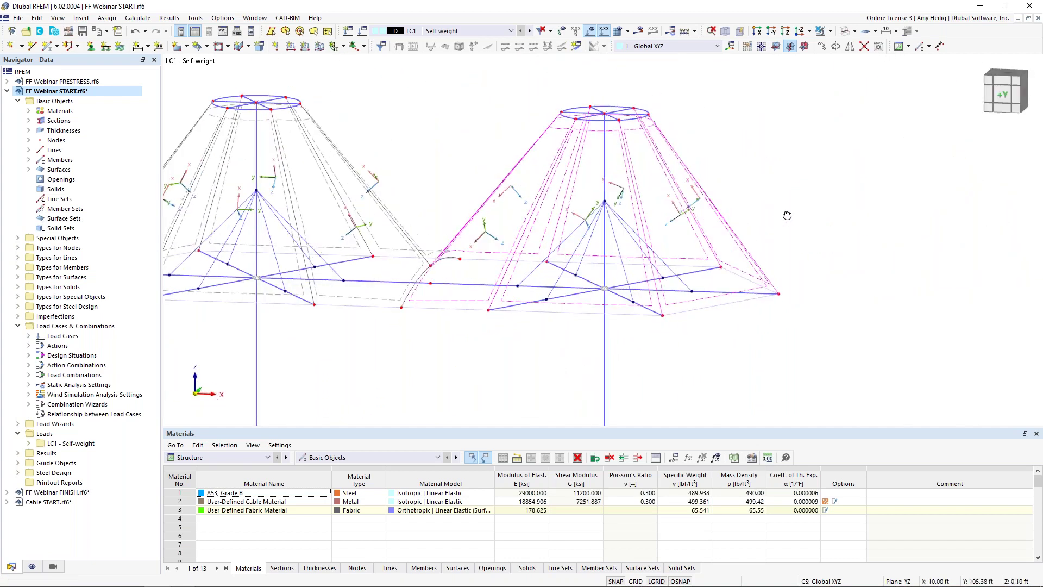
double_click(549, 227)
click(294, 122)
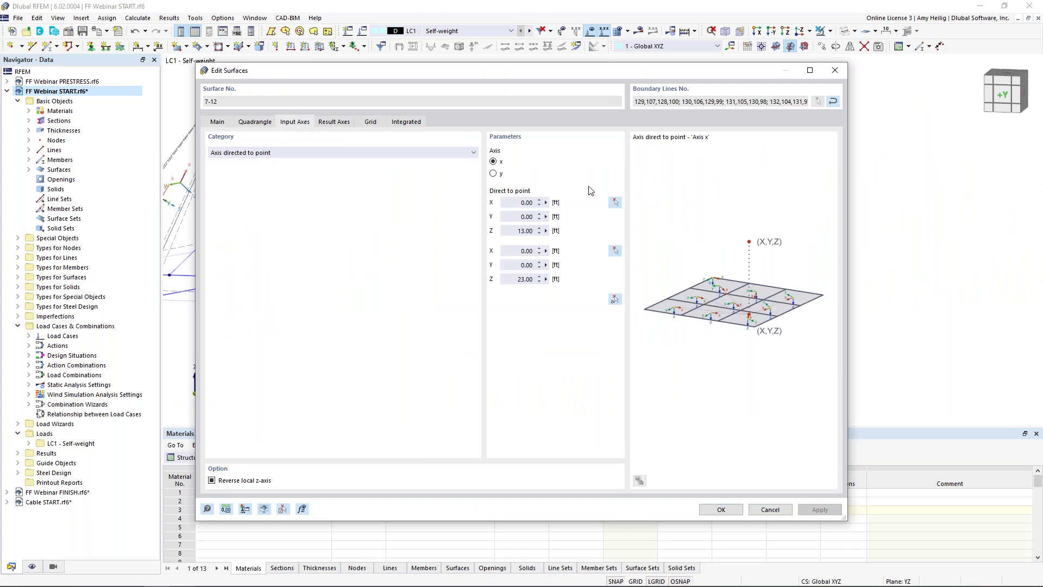
drag(528, 73, 649, 73)
drag(523, 71, 396, 56)
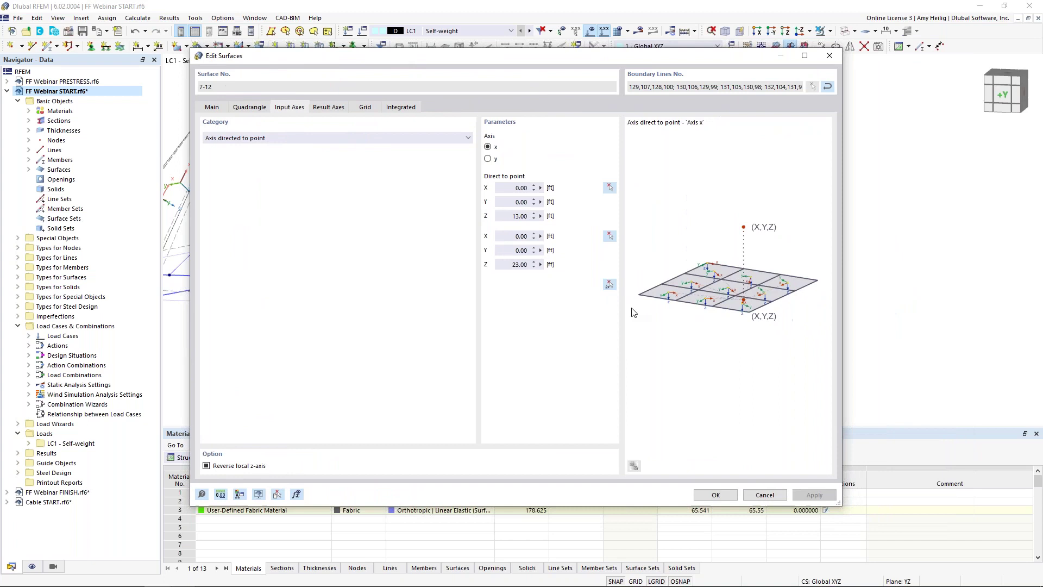
click(609, 287)
click(605, 288)
ctrl+middle_drag(604, 216, 602, 235)
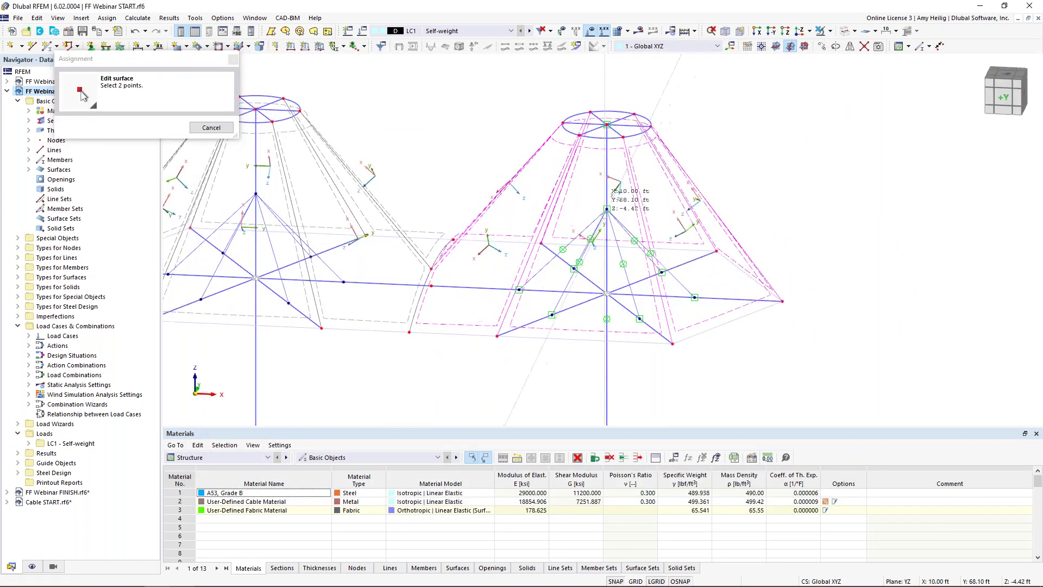
scroll(607, 155, up, 3)
click(607, 115)
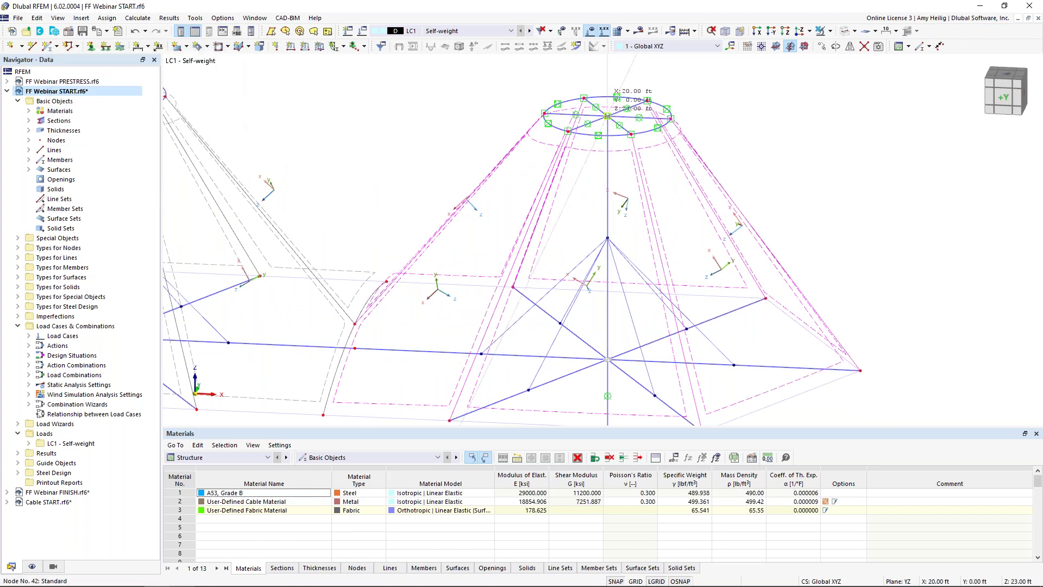
click(716, 494)
Step: Hide the local axis systems of the surfaces and display the model as transparent solids instead of wireframe
scroll(504, 298, down, 5)
ctrl+middle_drag(503, 298, 671, 243)
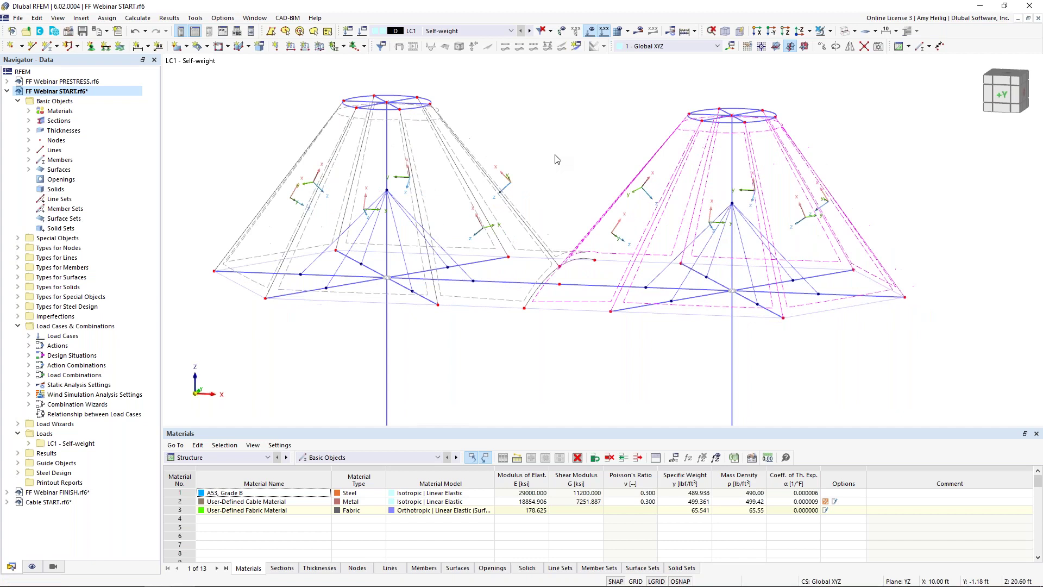
right_click(657, 240)
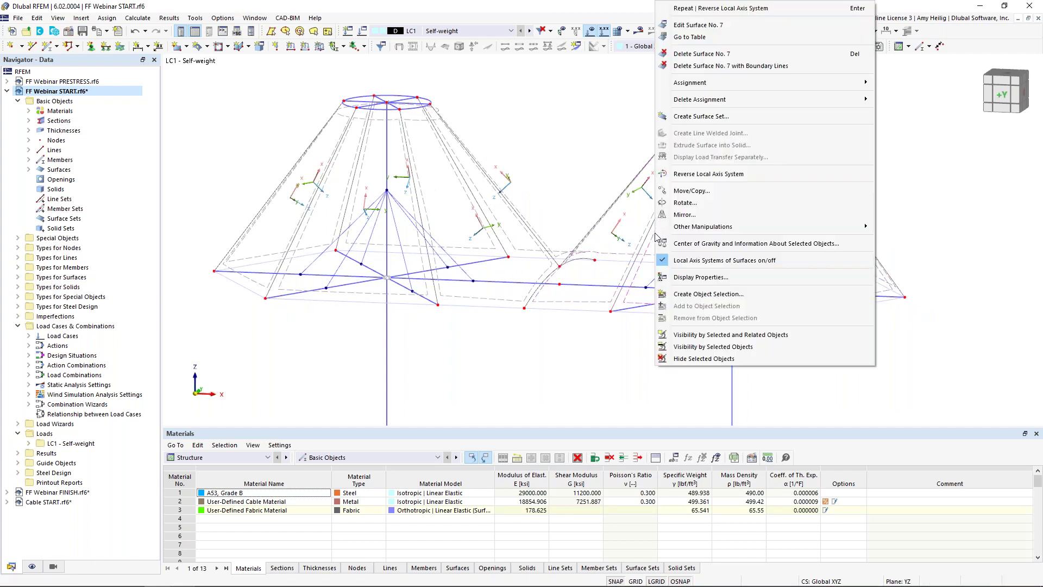
click(679, 262)
scroll(589, 322, down, 2)
click(845, 34)
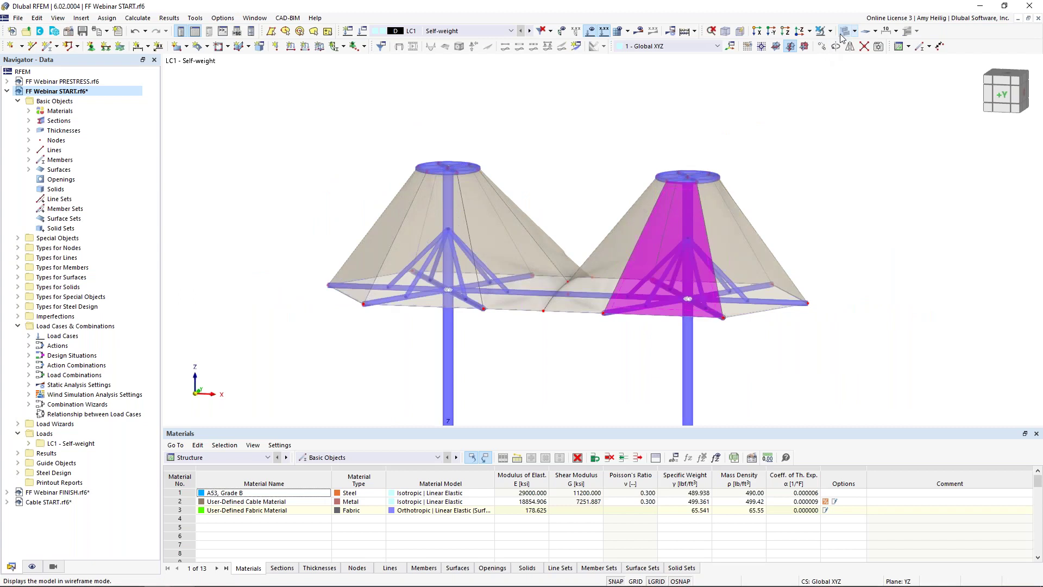
middle_drag(526, 181, 503, 128)
scroll(501, 155, up, 1)
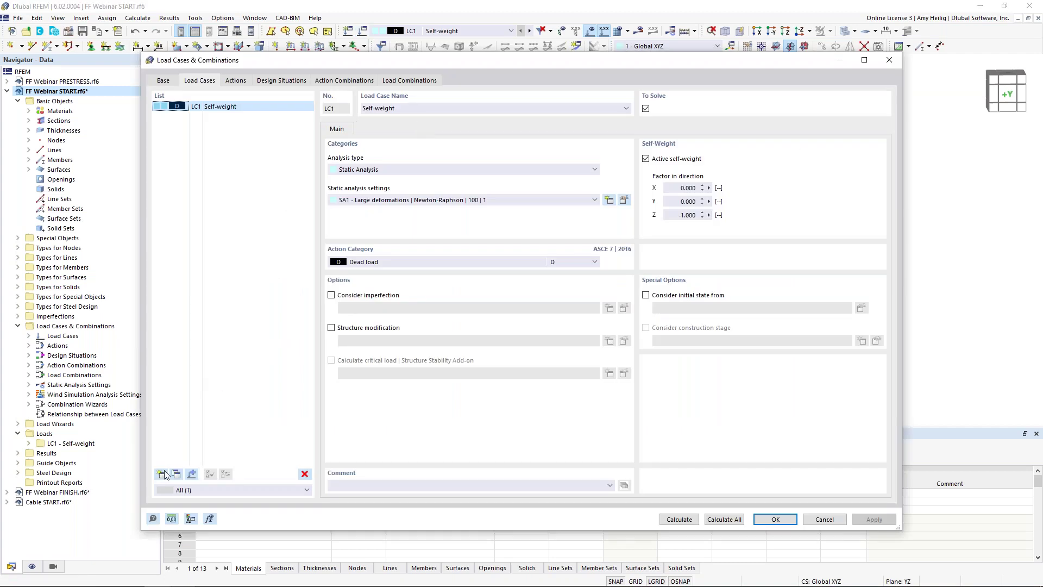
Step: Create load case LC2 named Prestress with the action category Self-straining force
click(163, 472)
click(161, 474)
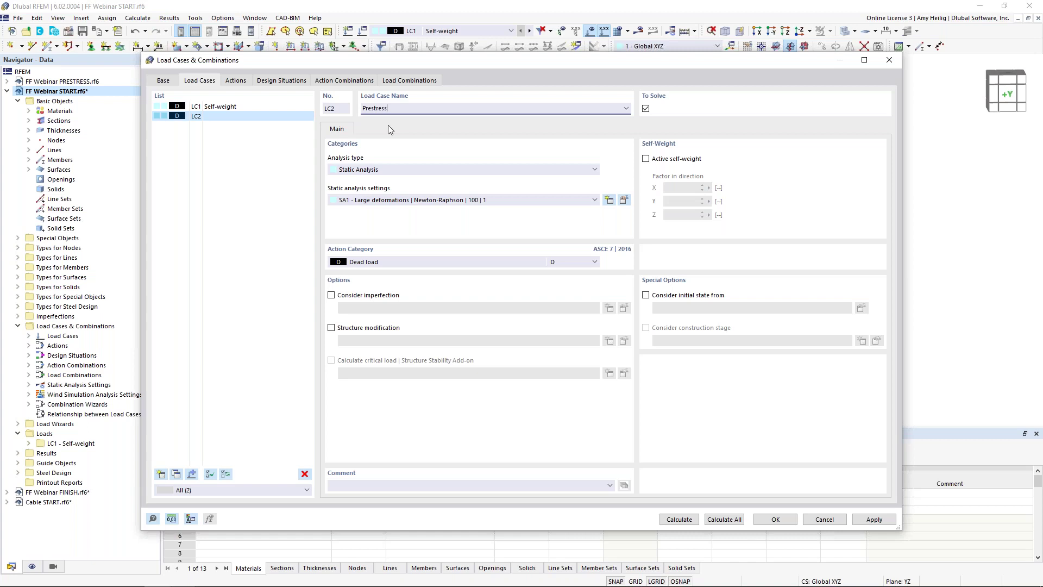
click(451, 263)
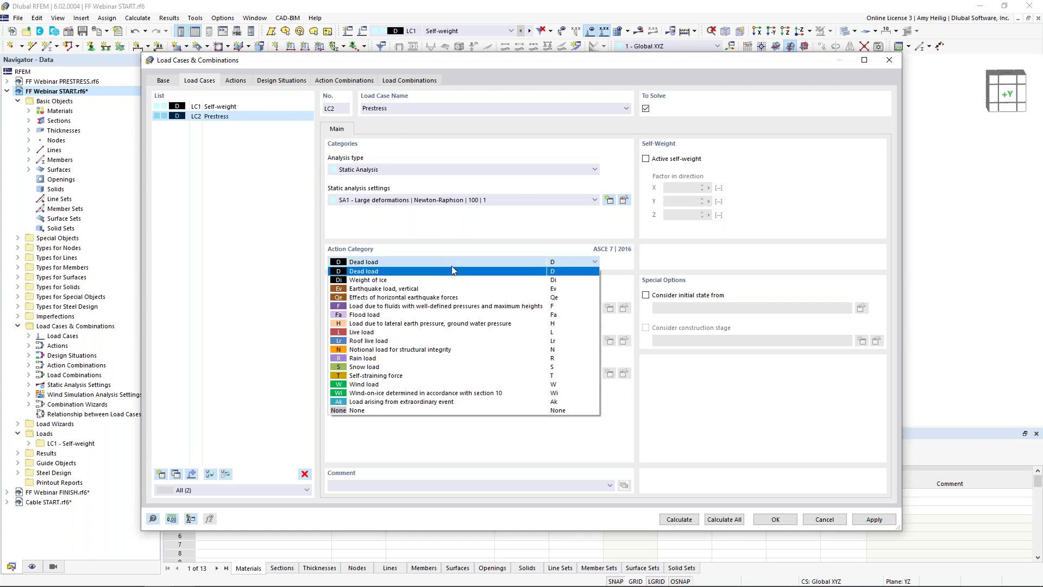
click(381, 376)
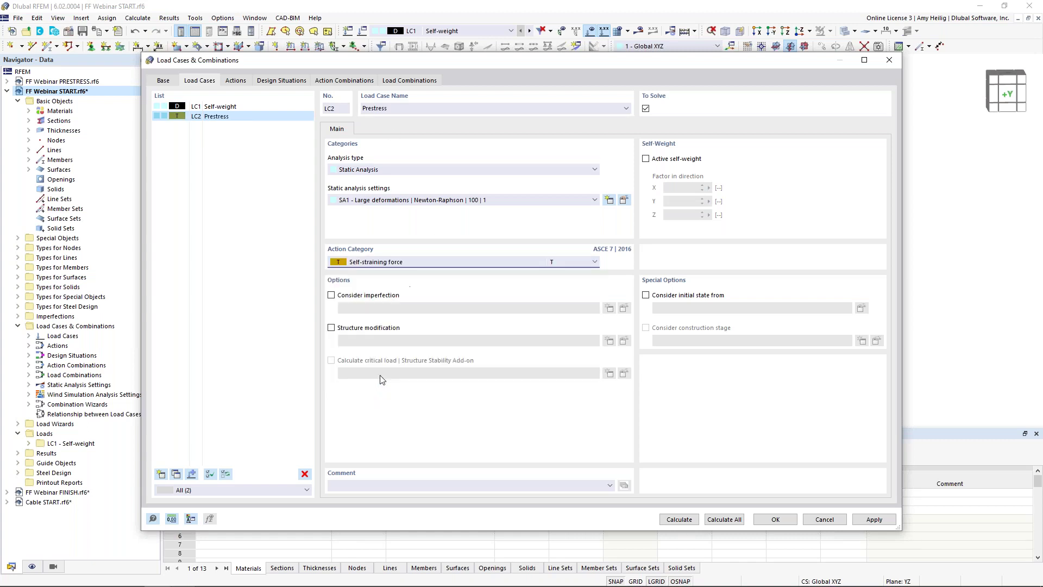
click(767, 522)
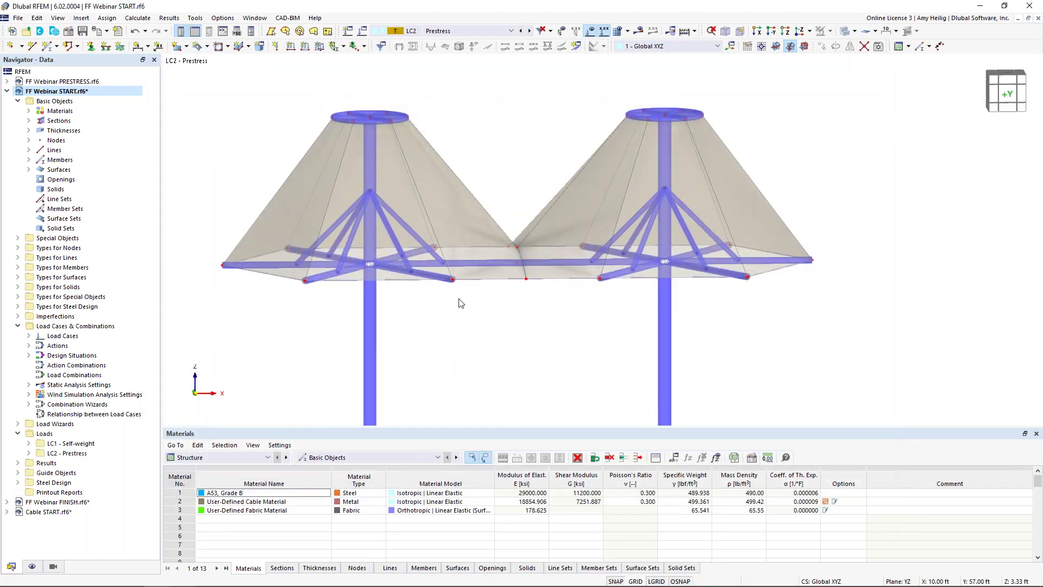
Step: Isolate the cable members by material, enabling User-Defined Cable Material and disabling A53, Grade B in the generated visibilities
scroll(493, 316, down, 2)
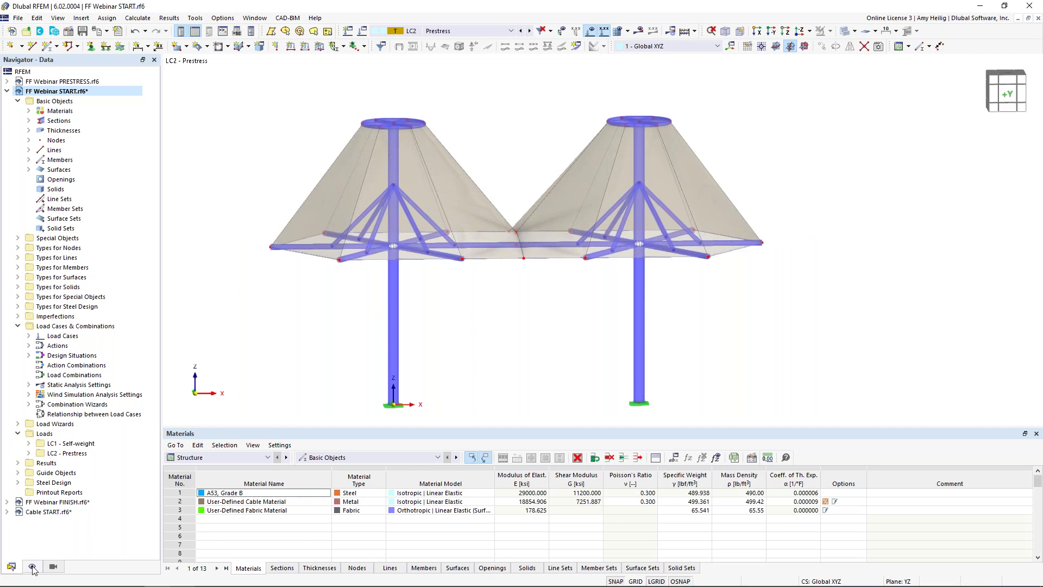
click(53, 568)
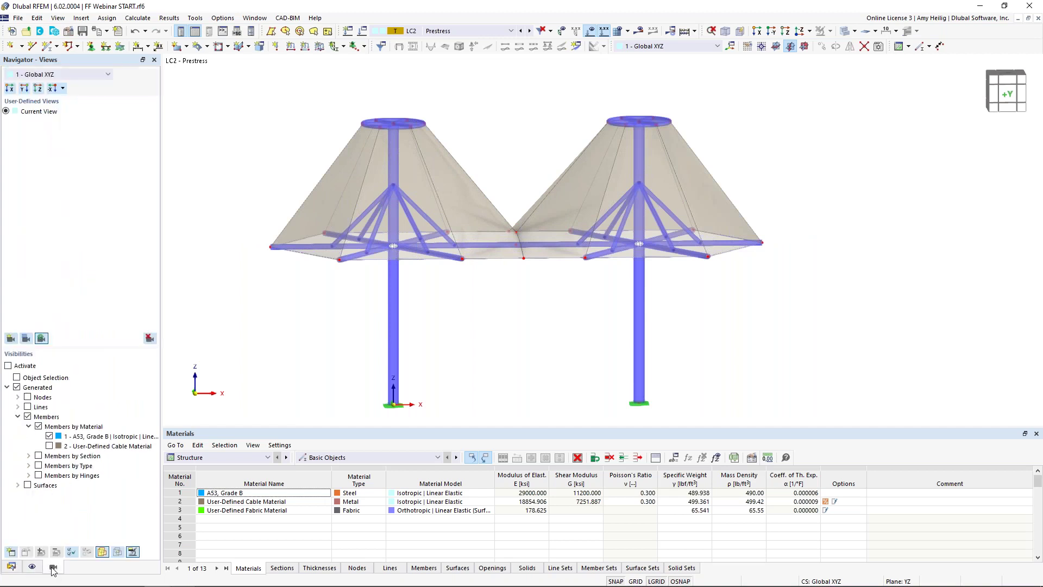
click(48, 437)
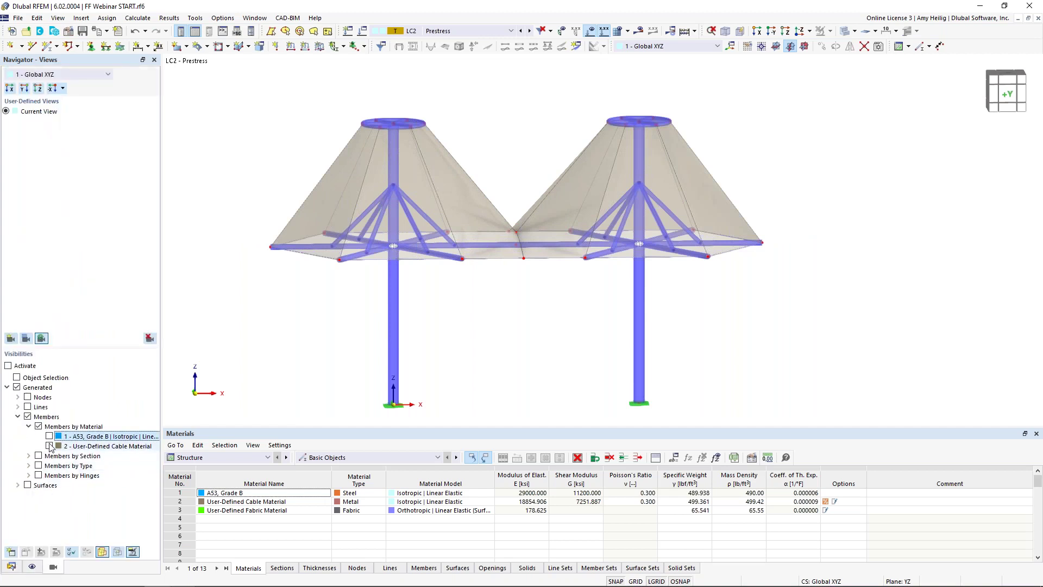
click(50, 446)
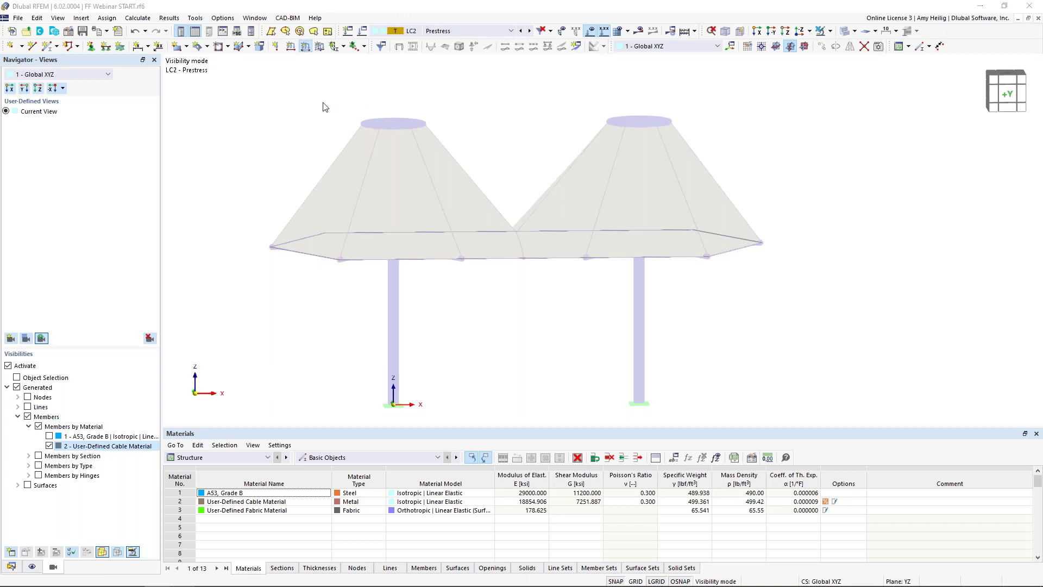
Step: Choose the load type for a new member load in the LC2 Prestress load case
click(308, 193)
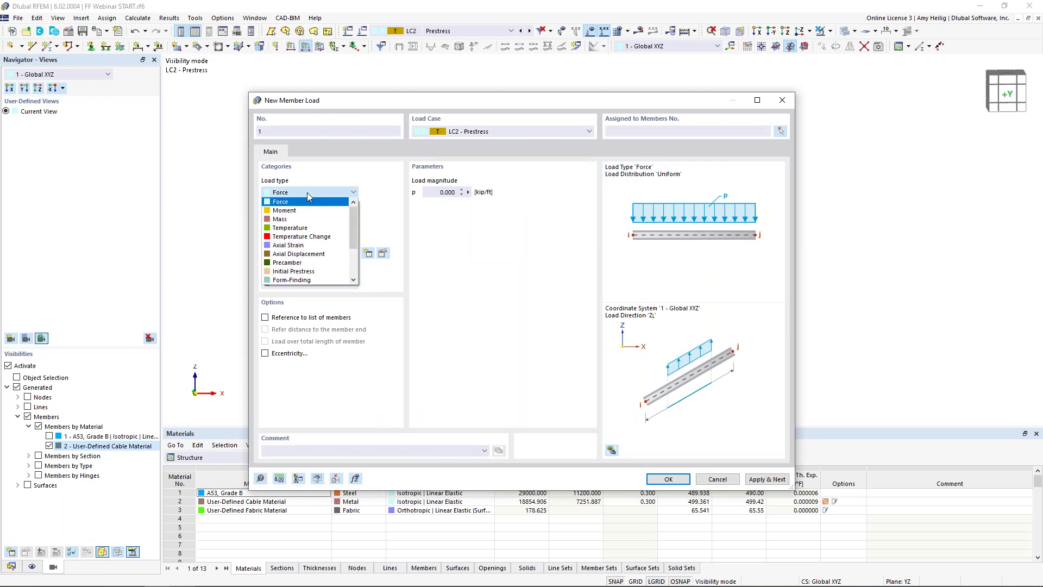
drag(353, 223, 354, 233)
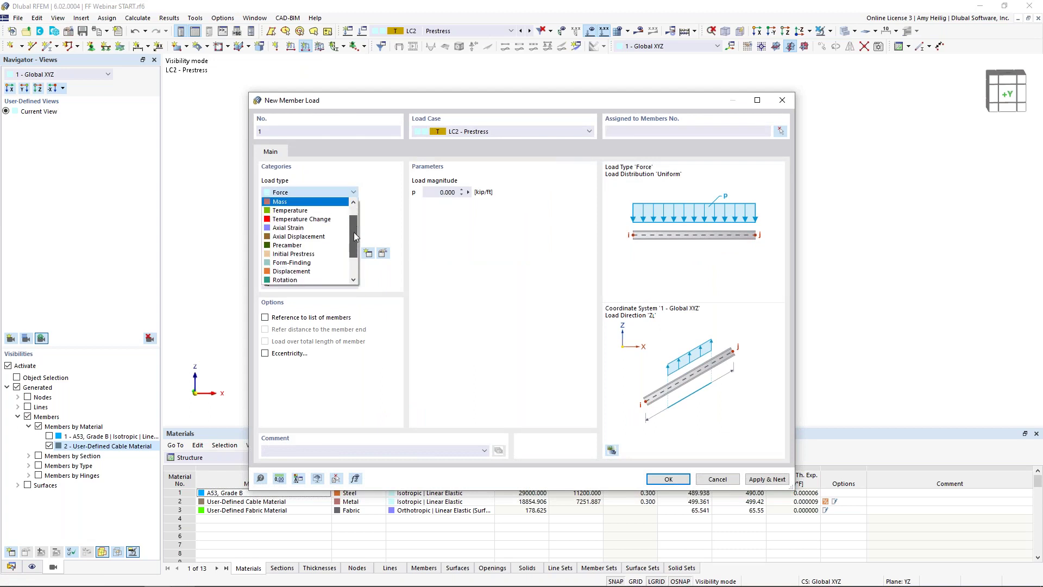
Step: Define a geometric form-finding member load with an absolute sag of 0.5 ft and assign it to the perimeter cable members
click(320, 263)
click(451, 223)
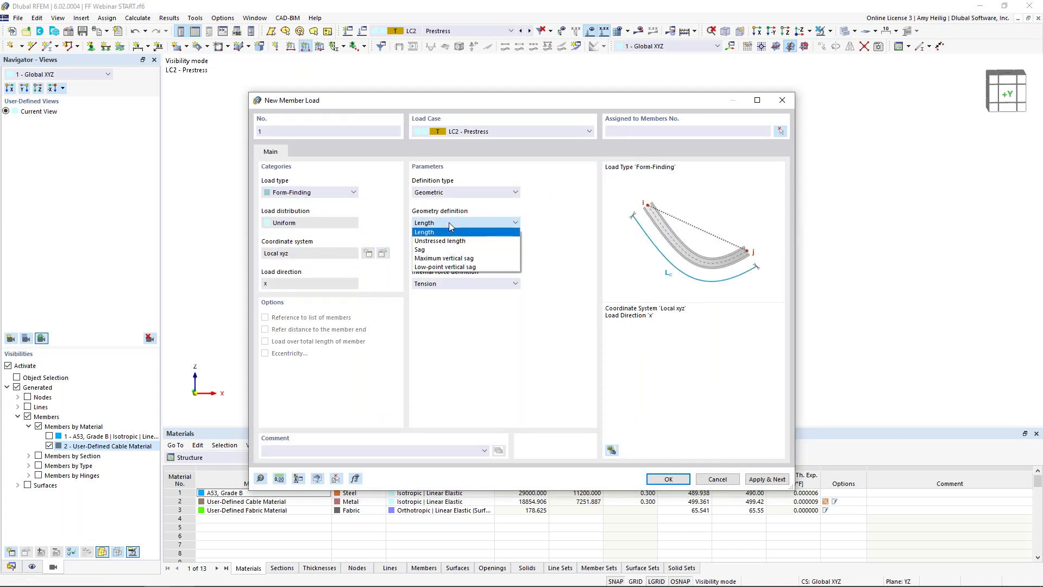
click(442, 233)
key(Down)
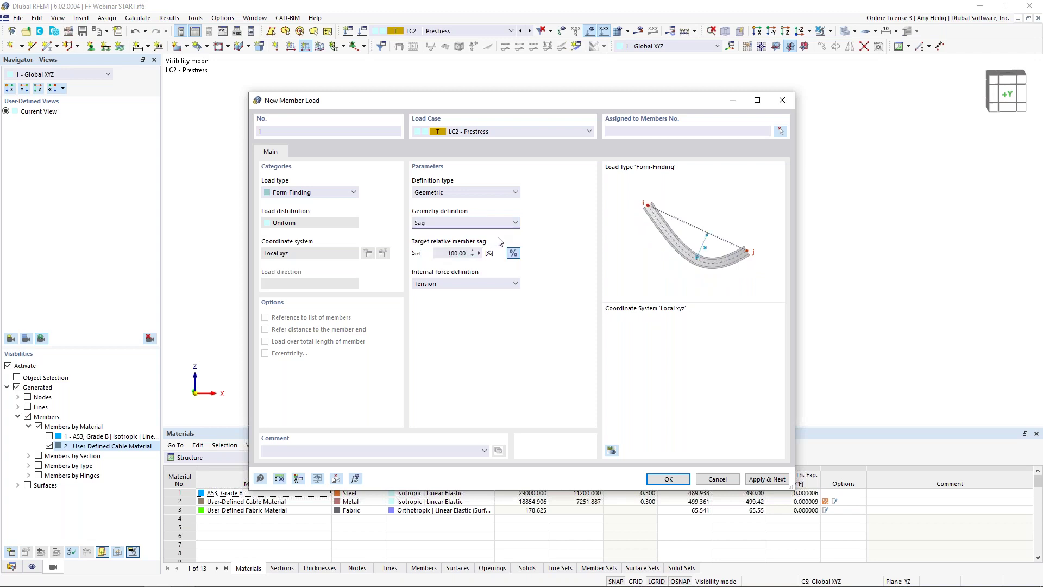
click(513, 254)
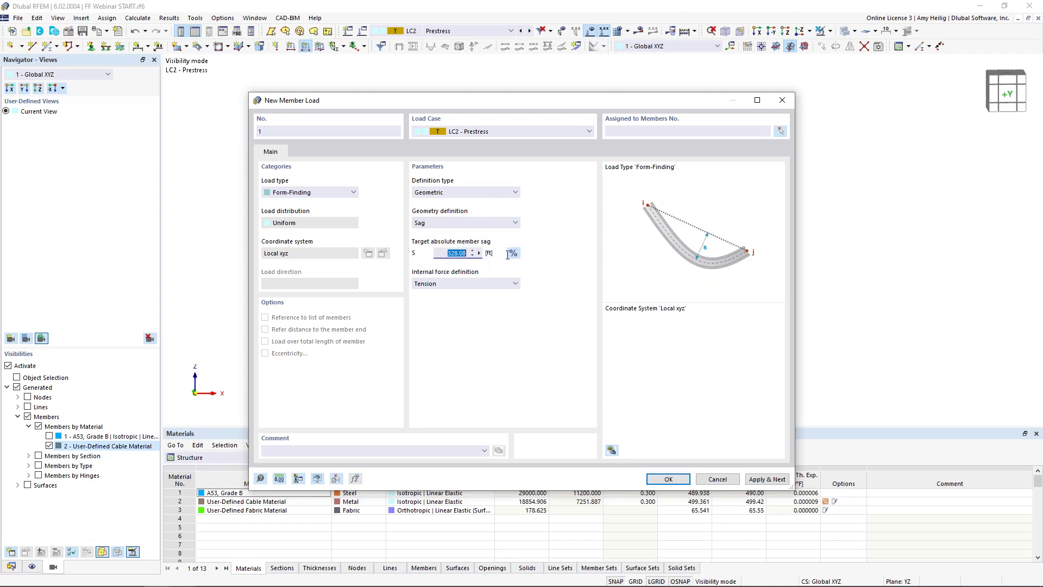
text(0.5)
click(674, 479)
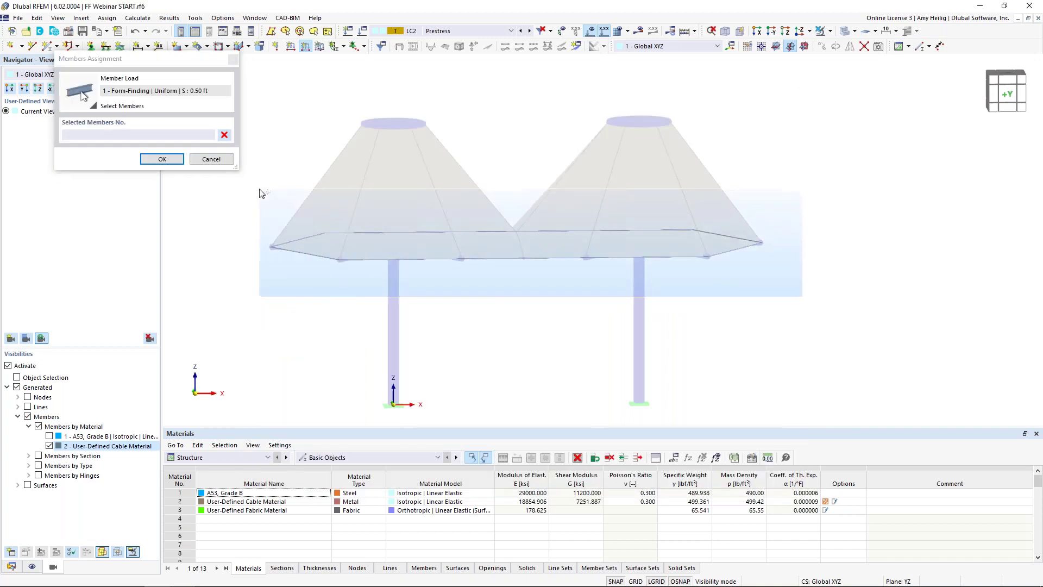
click(460, 233)
key(Return)
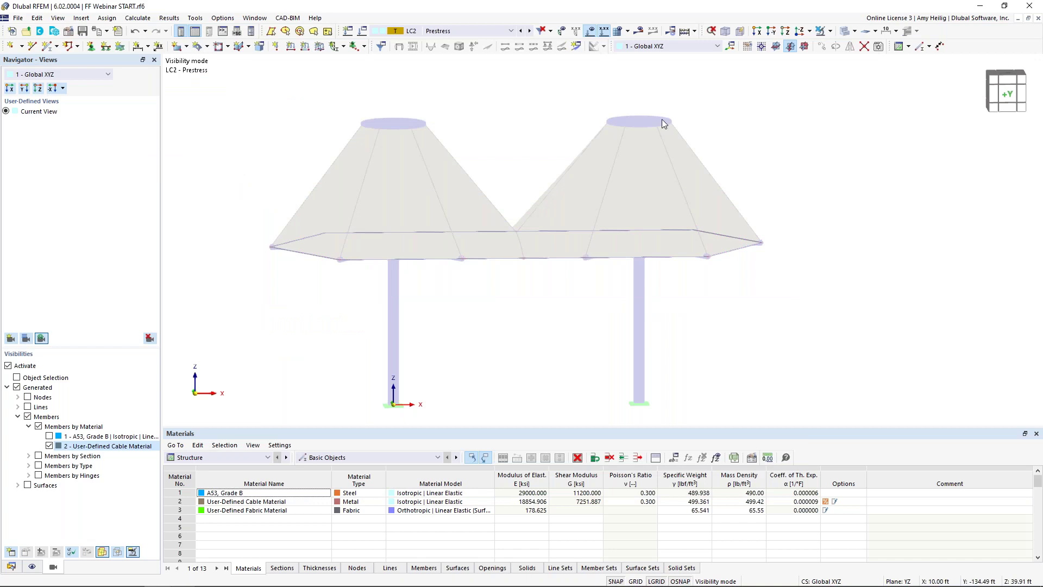
Step: Turn off the cable visibility filter and show the whole structure as a wireframe in an oblique view
click(820, 34)
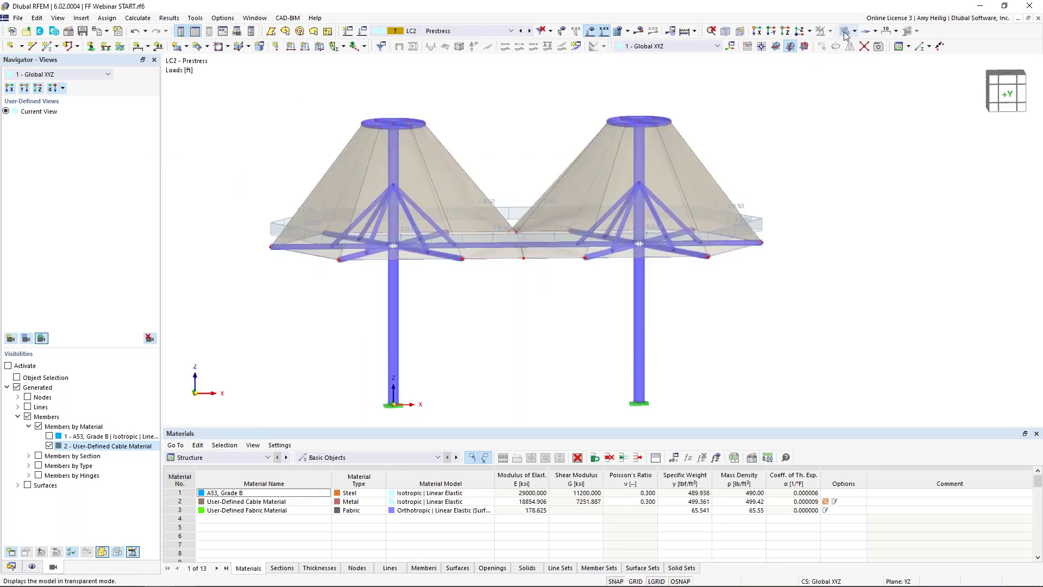
ctrl+middle_drag(472, 266, 610, 279)
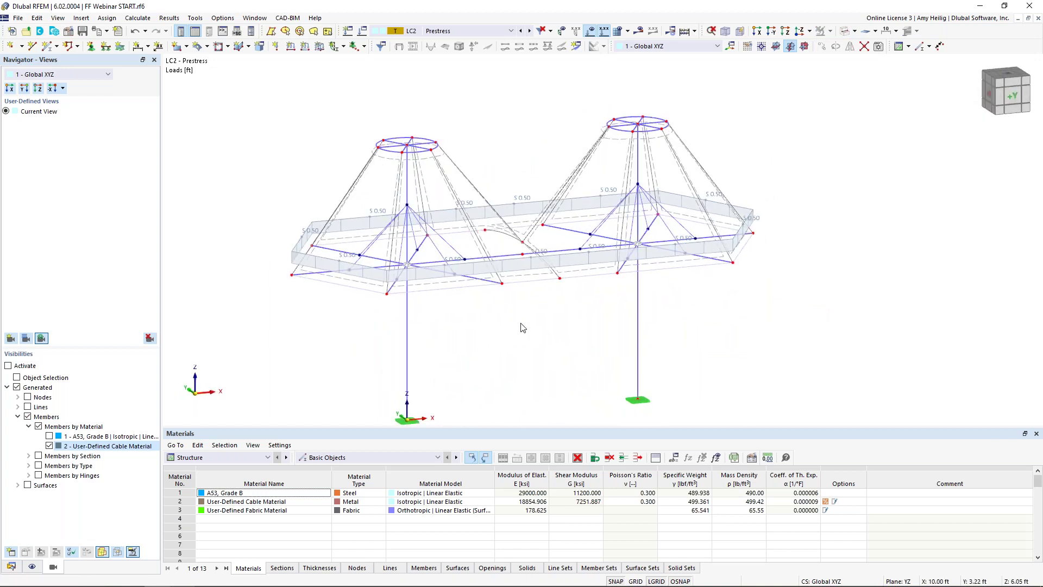
ctrl+middle_drag(536, 320, 510, 304)
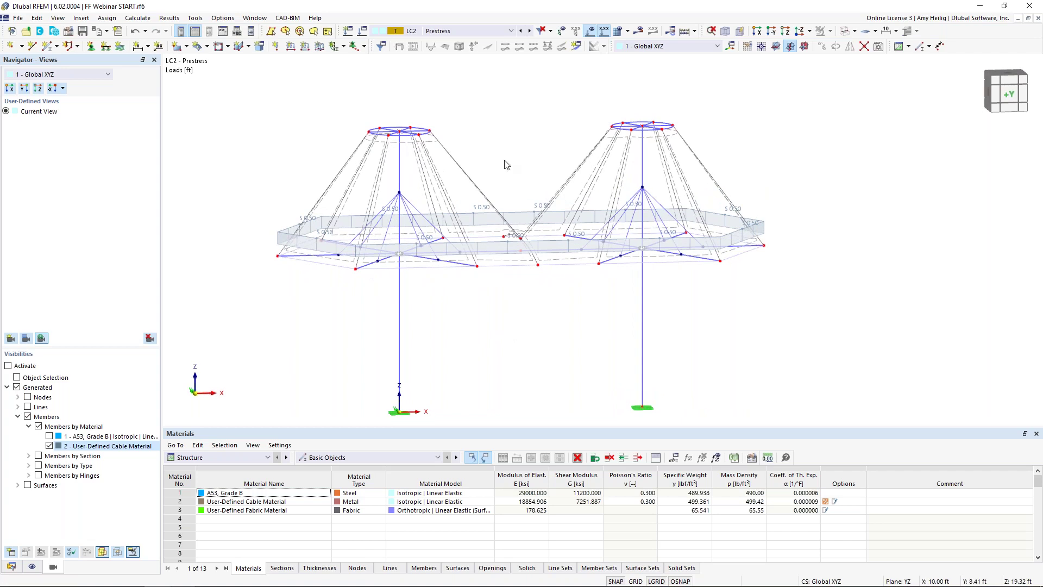
Step: Start a new surface load in LC2 - Prestress with load type Form-Finding and the Projection calculation method
click(318, 48)
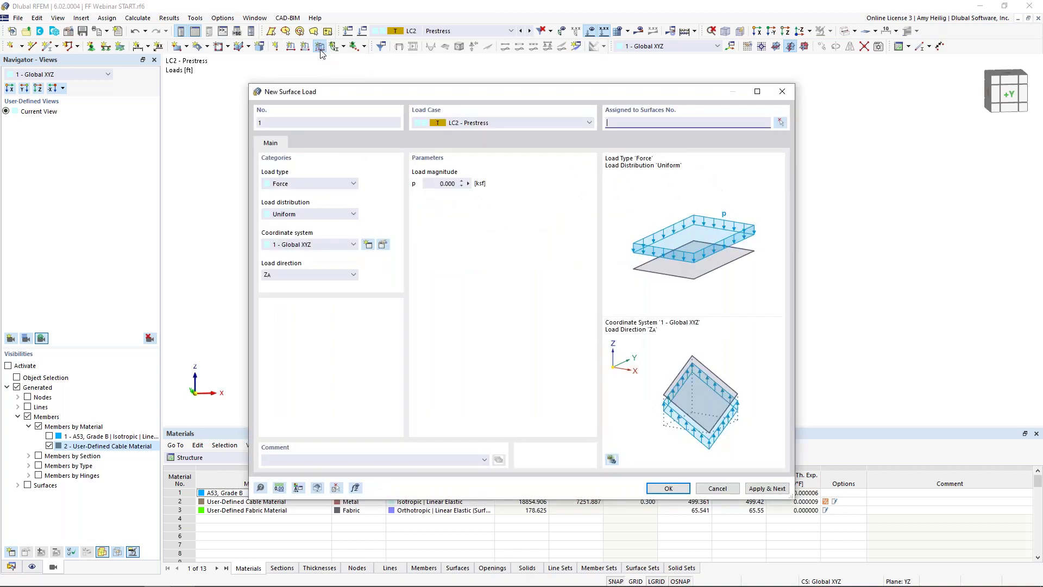
click(298, 184)
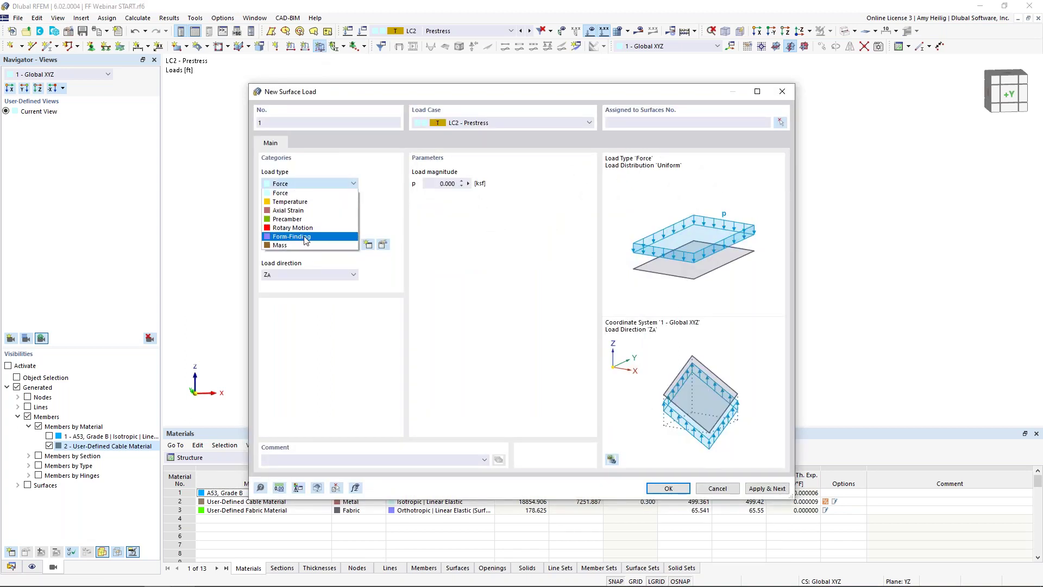
click(305, 239)
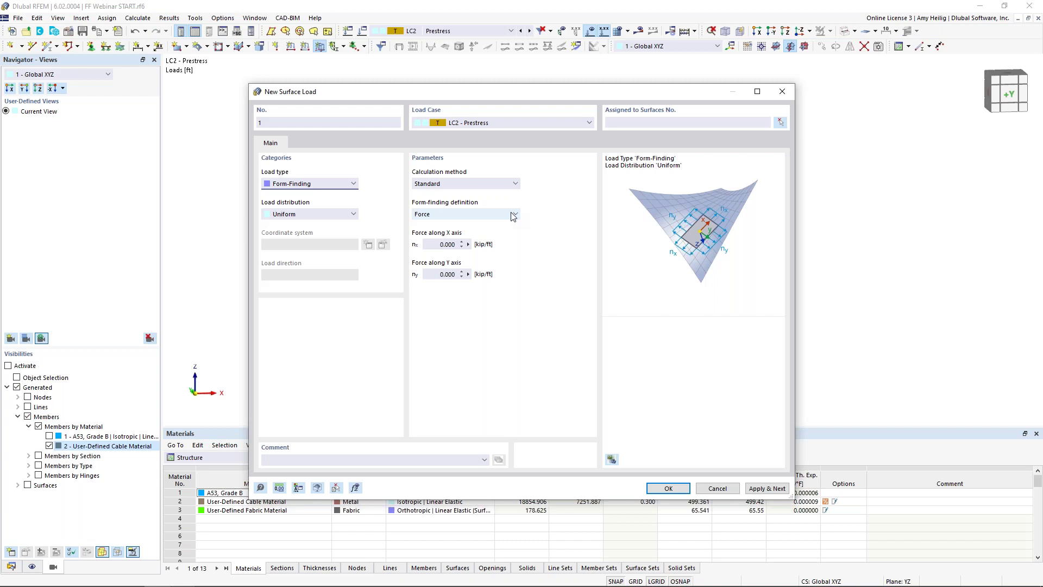
click(479, 185)
click(467, 203)
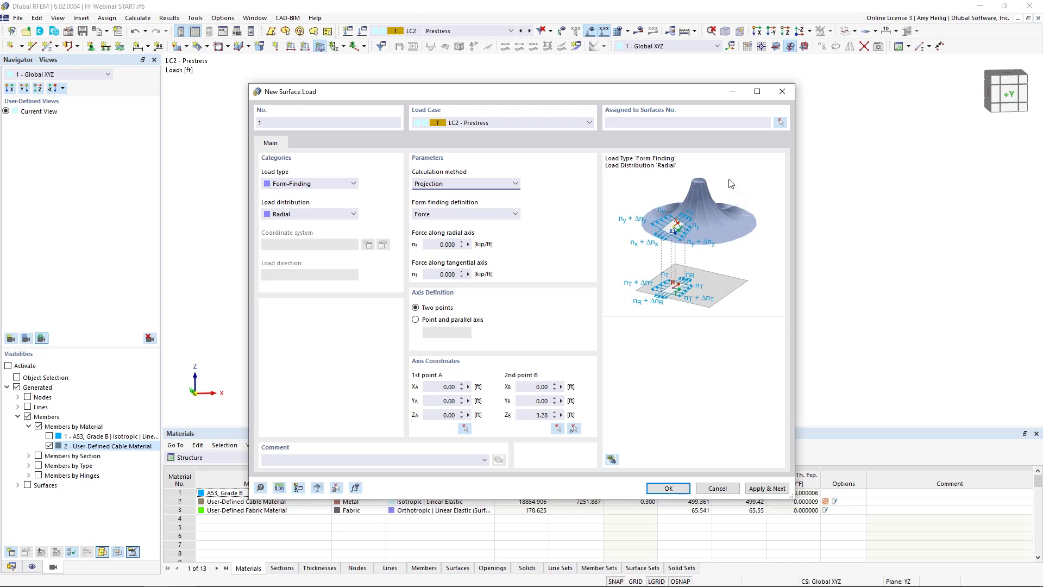
Step: Switch the surface load distribution to Orthogonal and back to Radial
click(333, 217)
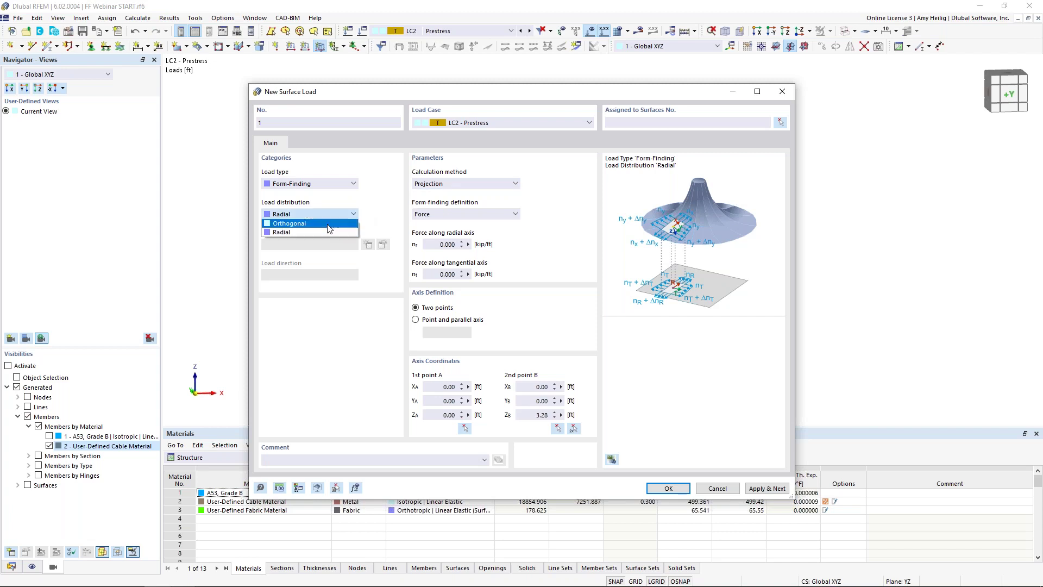
click(329, 225)
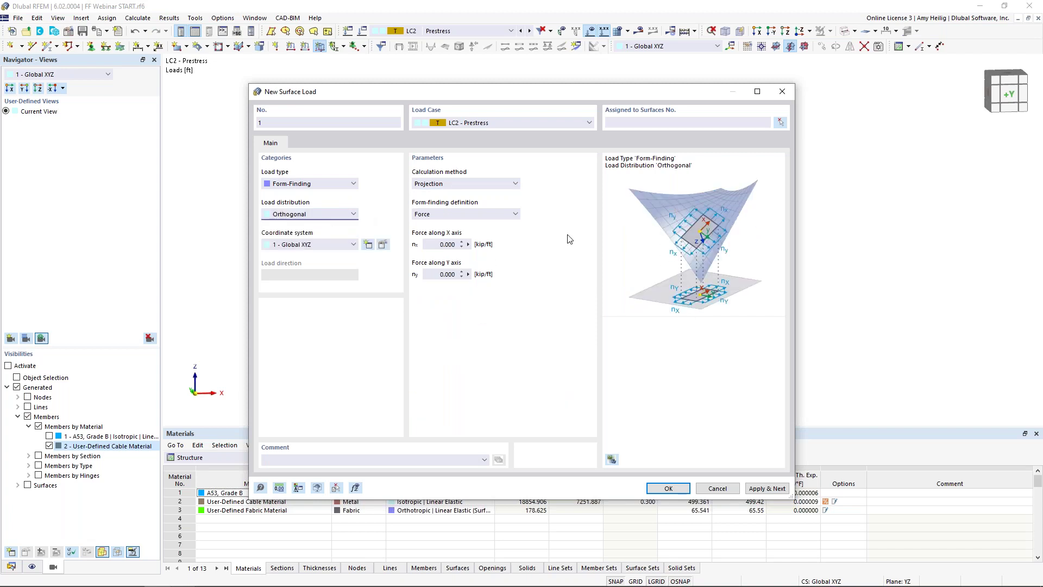
click(321, 215)
click(320, 232)
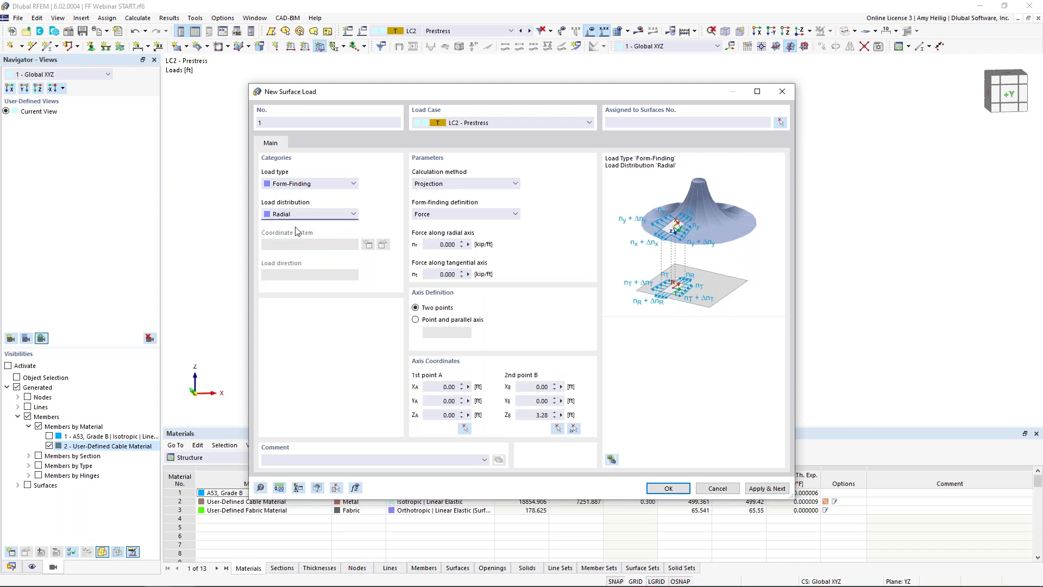
Step: Set the forces along the radial and tangential axes of the surface load to 0.05 kip/ft each
click(447, 245)
text(0.05)
key(Tab)
text(0)
Step: Define the load axis through the first mast by picking its points at (0, 0, 13) and (0, 0, 23) ft
click(574, 430)
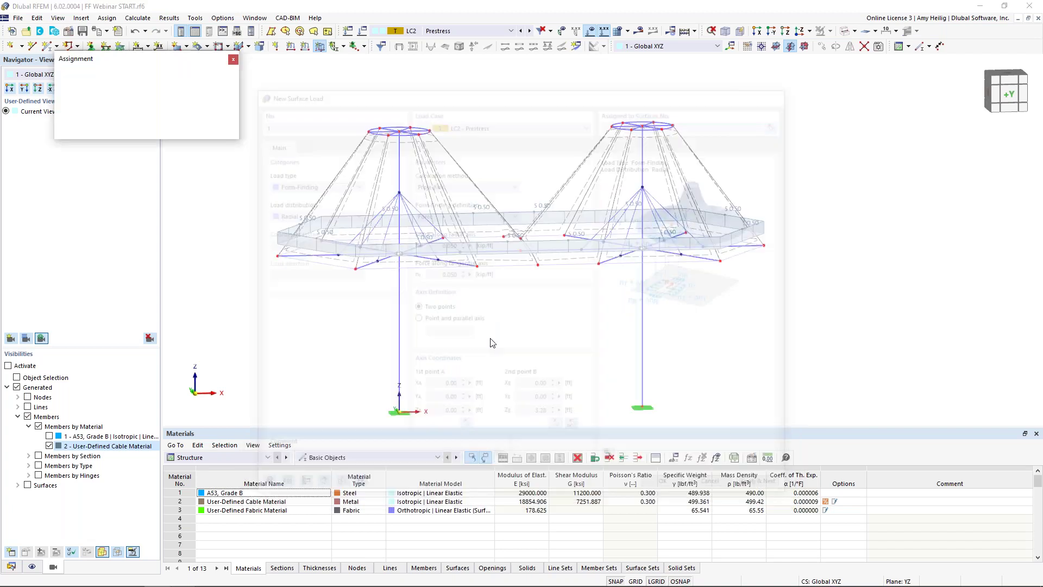
scroll(410, 277, up, 3)
click(391, 236)
middle_drag(419, 212, 421, 299)
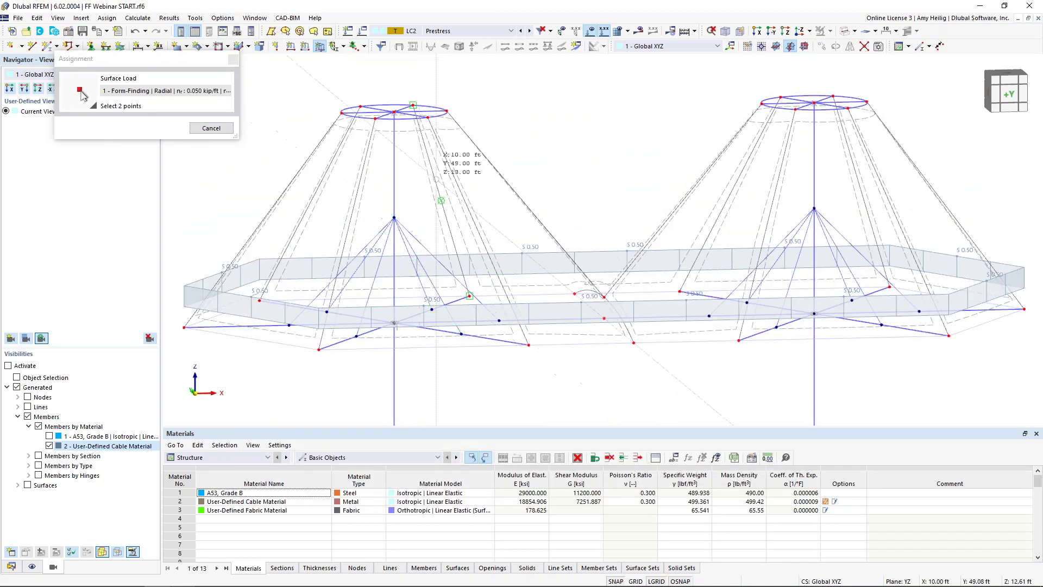
click(395, 112)
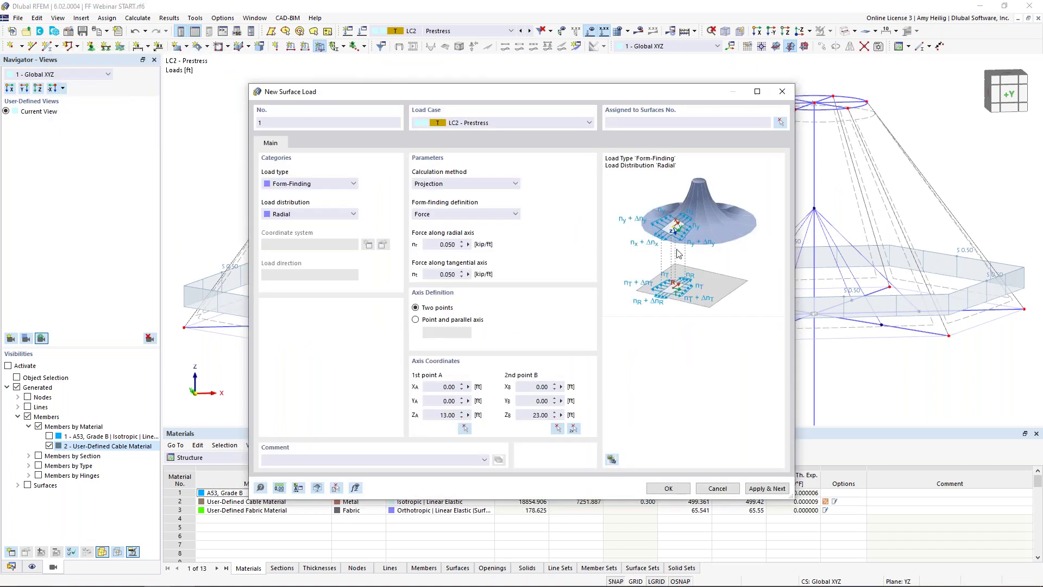
Step: Assign the radial form-finding load to surfaces 1-6 of the first cone, apply it and continue with a second surface load
click(781, 123)
drag(577, 228, 243, 197)
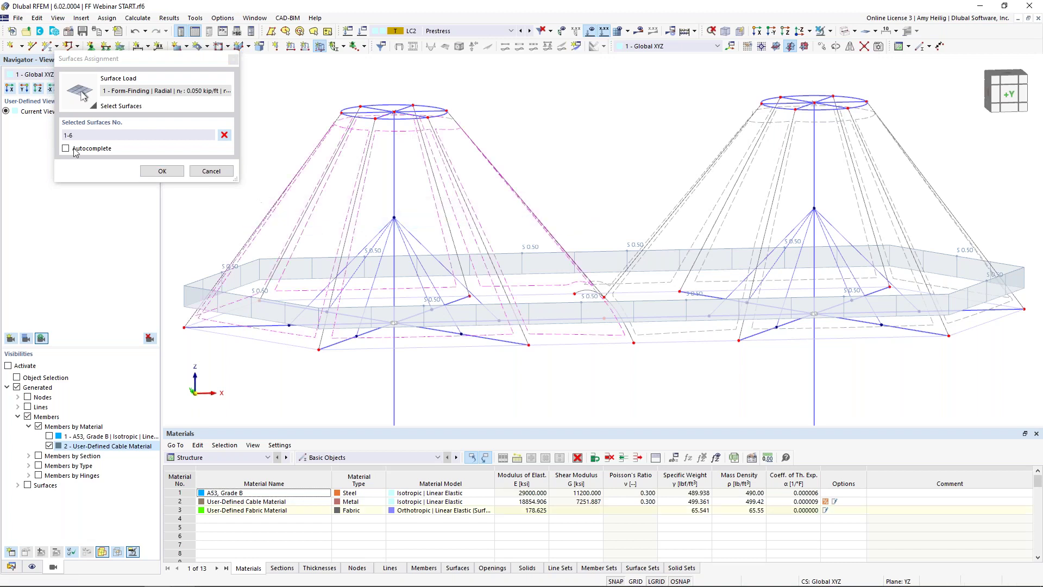
click(162, 170)
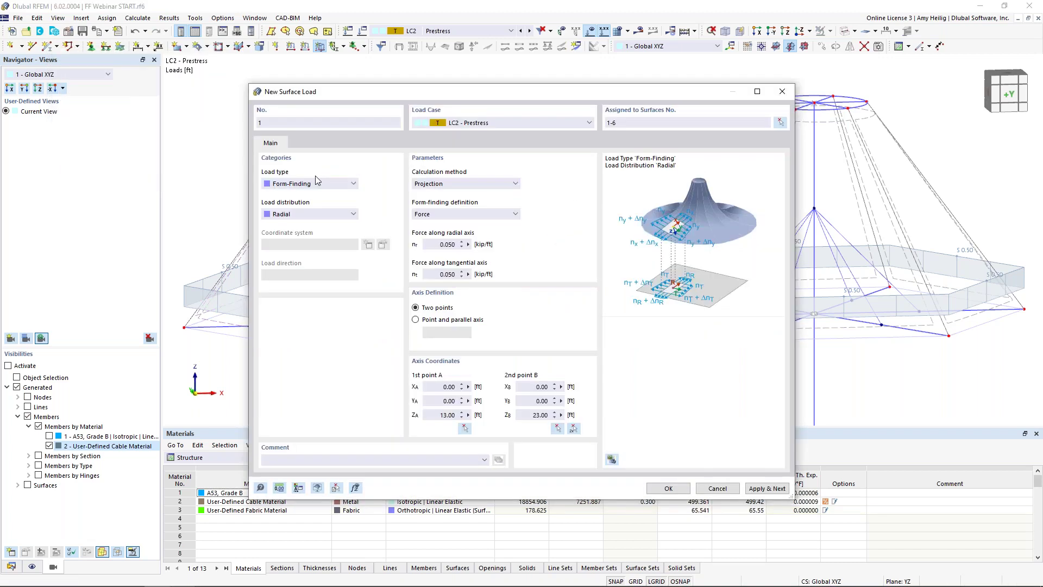
click(774, 489)
drag(590, 92, 585, 361)
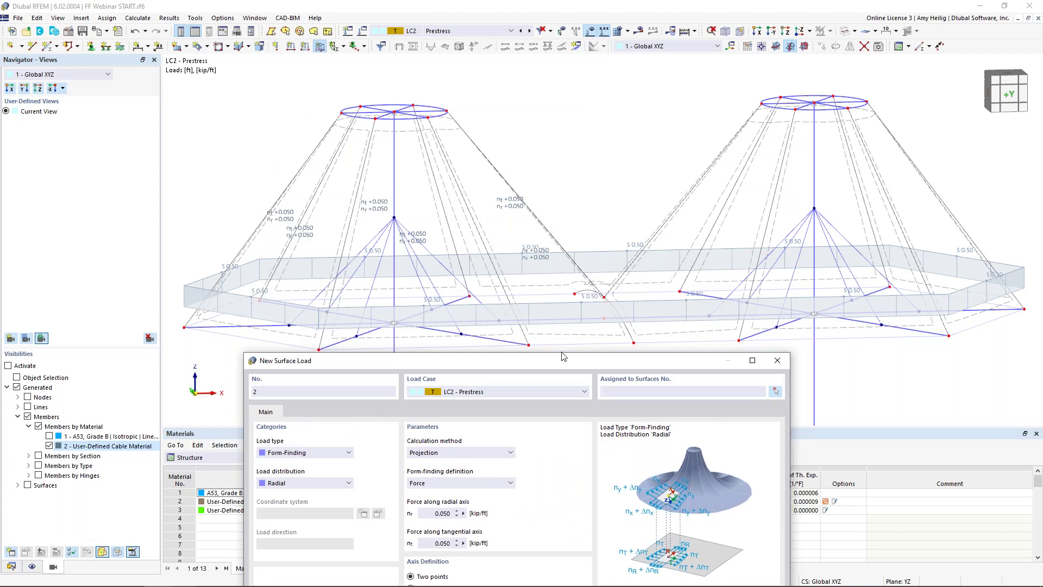
drag(563, 357, 594, 79)
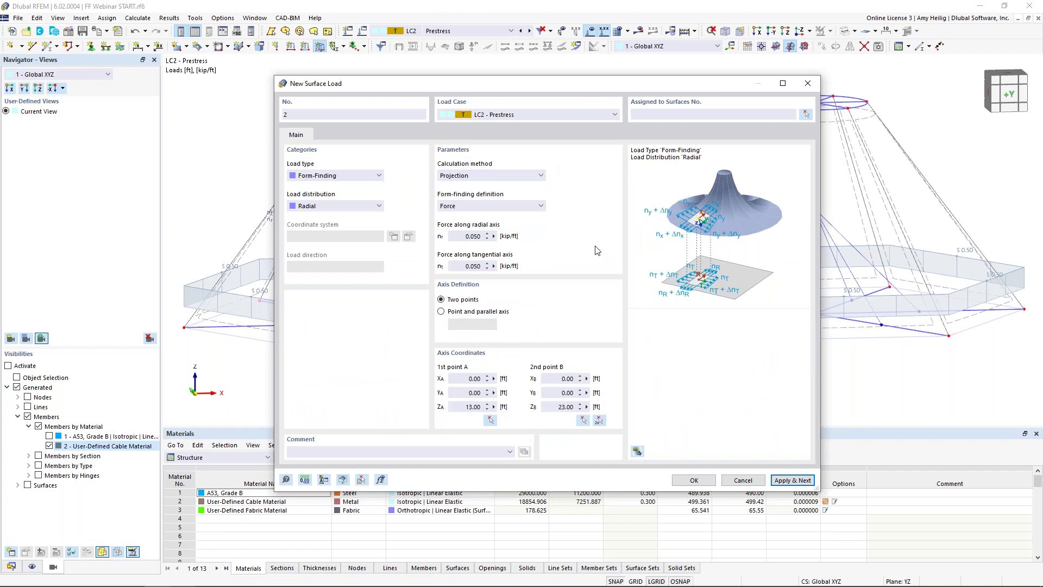
Step: Define the second load's axis through the other mast by picking its points at (20, 0, 13) and (20, 0, 23) ft
click(600, 422)
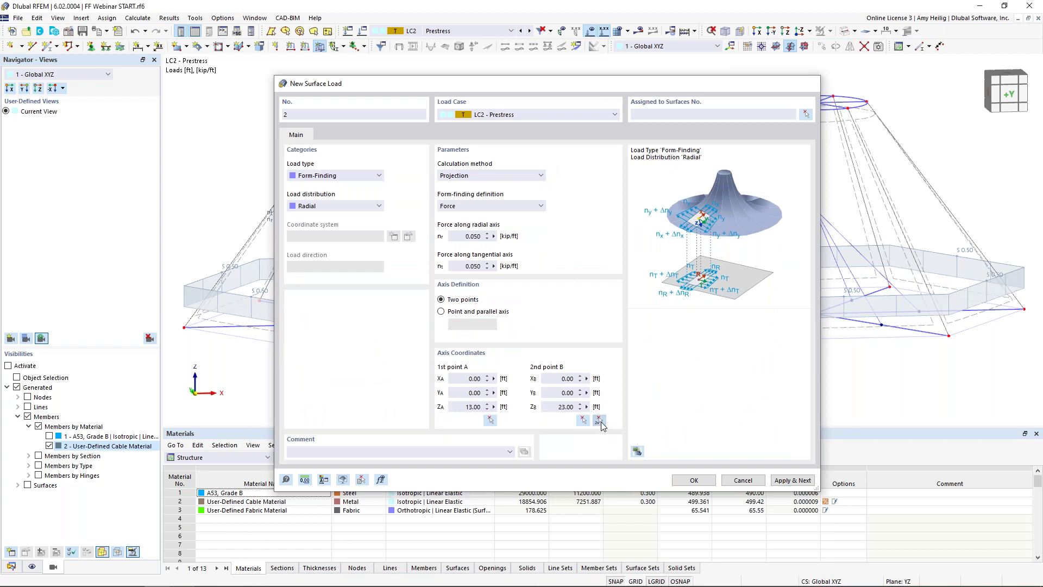
scroll(576, 336, up, 5)
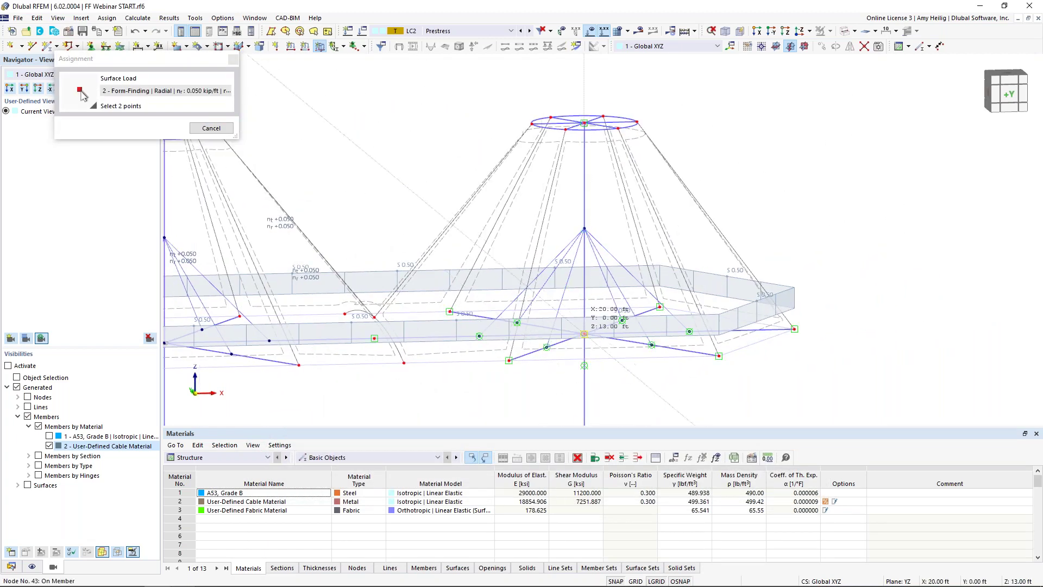
click(584, 122)
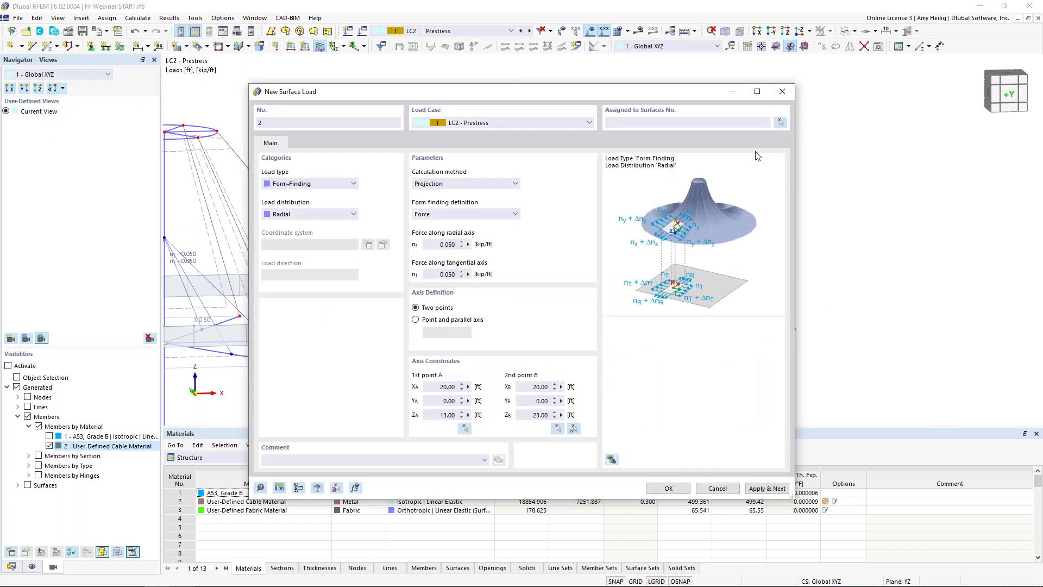
Step: Assign the second radial form-finding load to surfaces 7-12 of the other cone and create it
click(780, 122)
drag(765, 231, 454, 175)
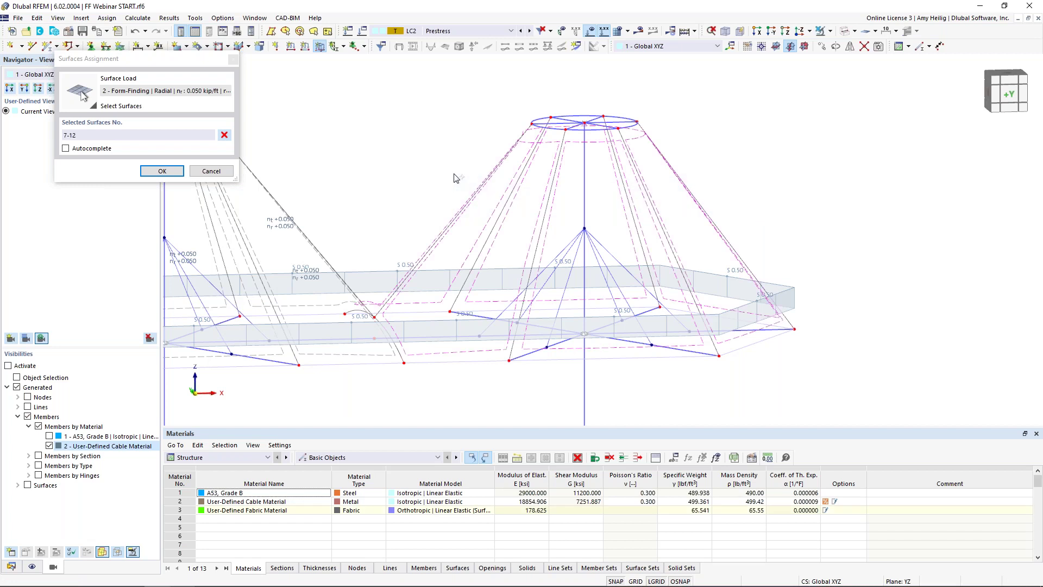
click(161, 170)
click(670, 488)
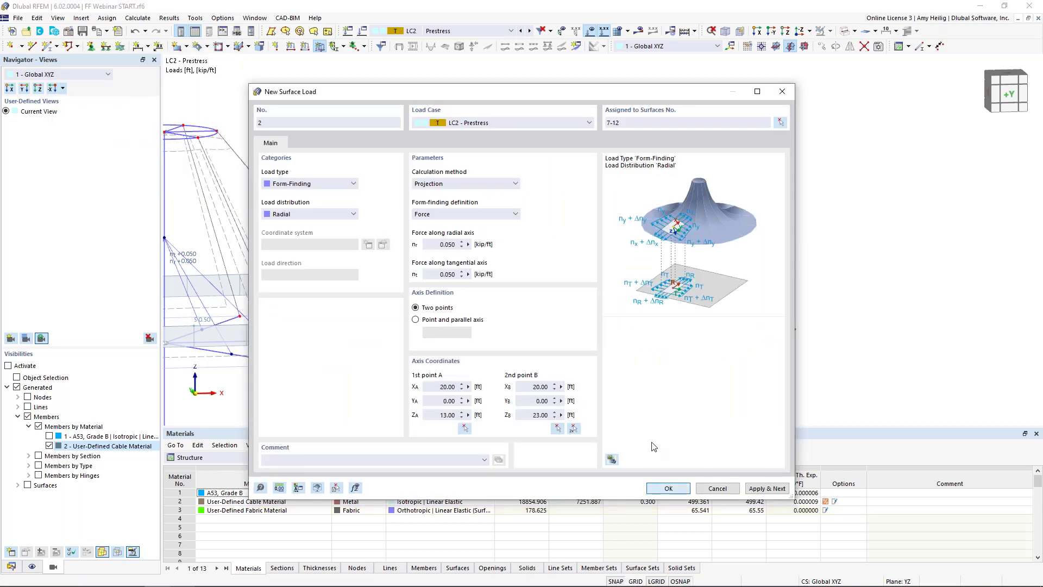
Step: Review the general mesh settings, including the target finite element length, and accept them
middle_drag(408, 203, 502, 198)
scroll(503, 198, down, 2)
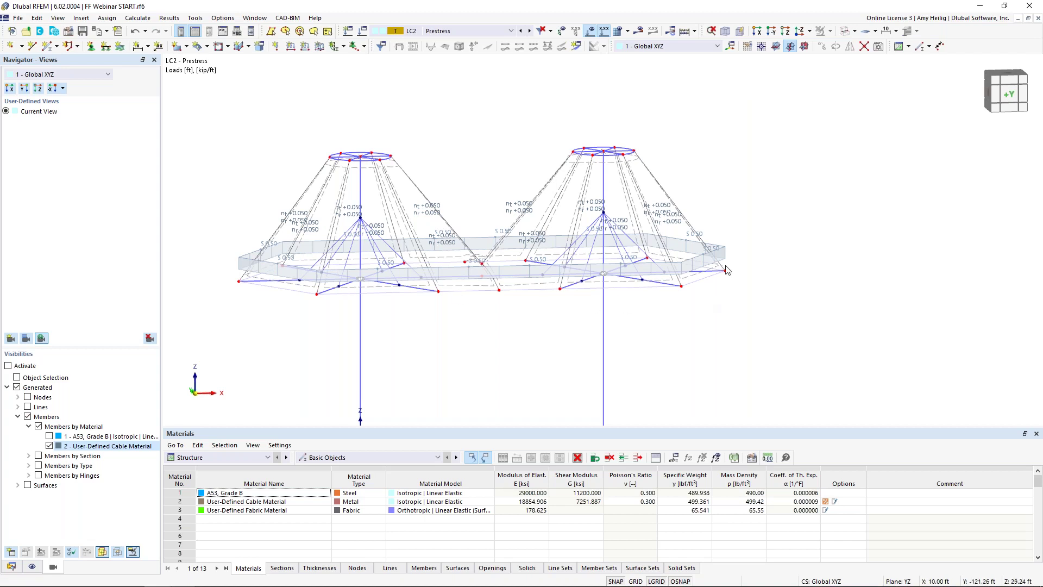
scroll(482, 238, up, 1)
middle_drag(480, 235, 511, 224)
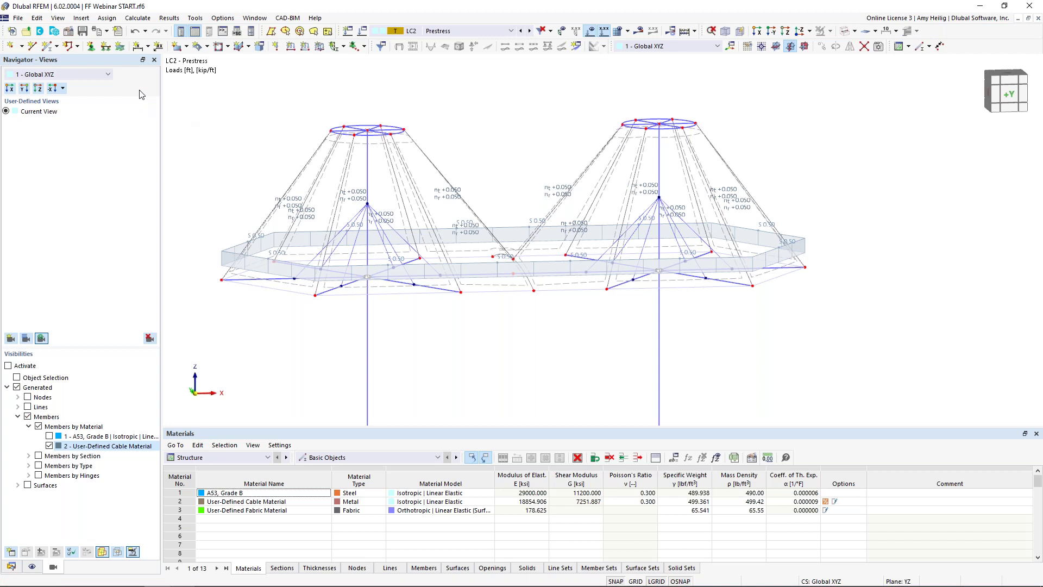
click(145, 19)
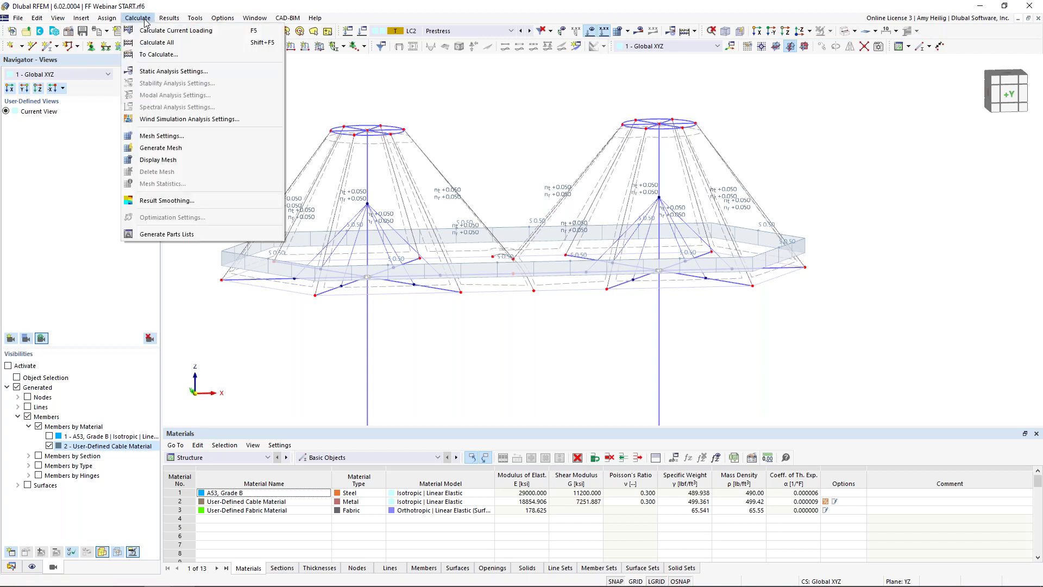
click(162, 136)
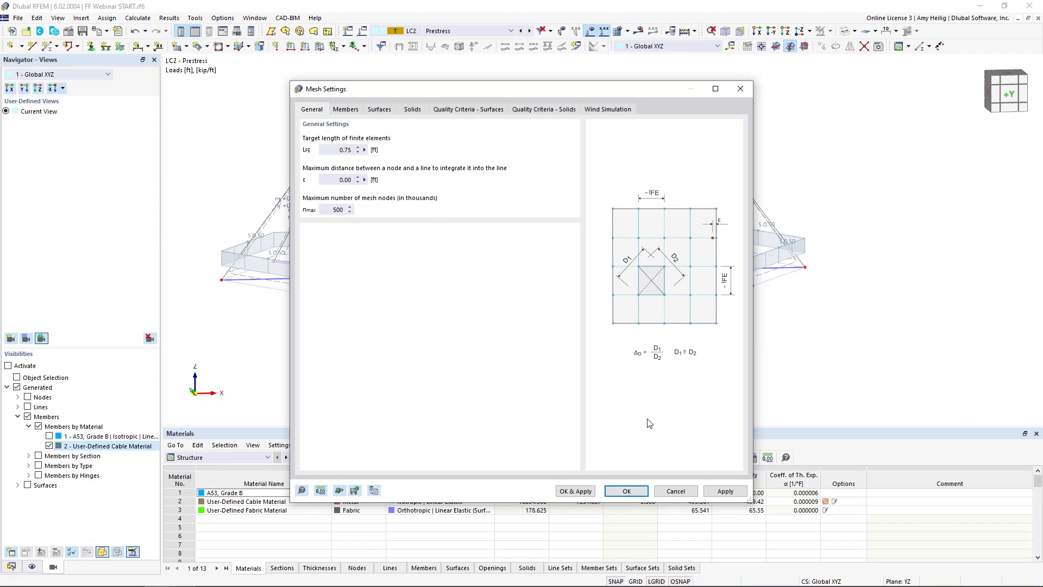
click(627, 491)
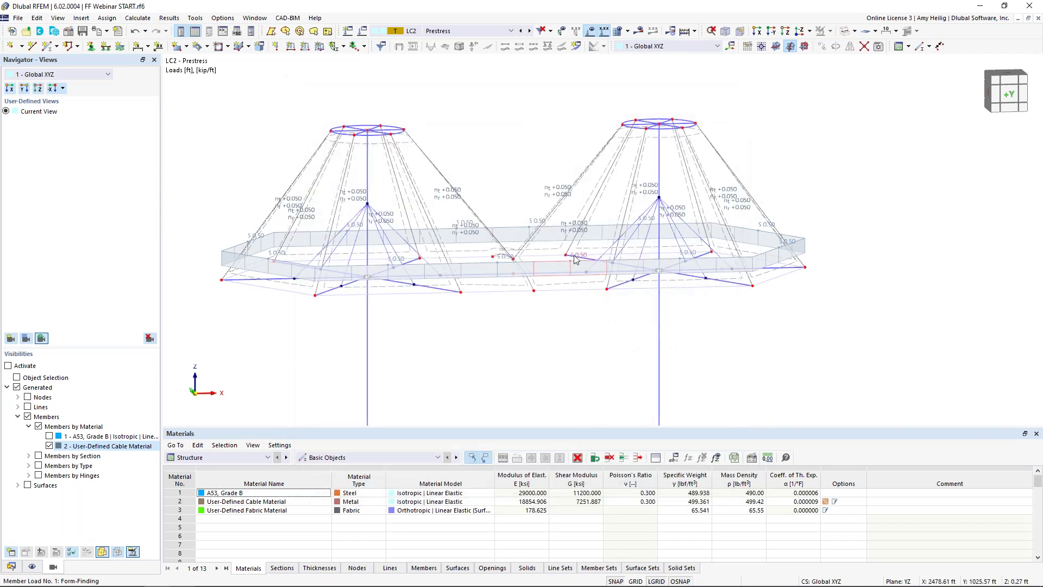
Step: Calculate the LC2 prestress load case and display the form-finding deformation results on the model
click(638, 31)
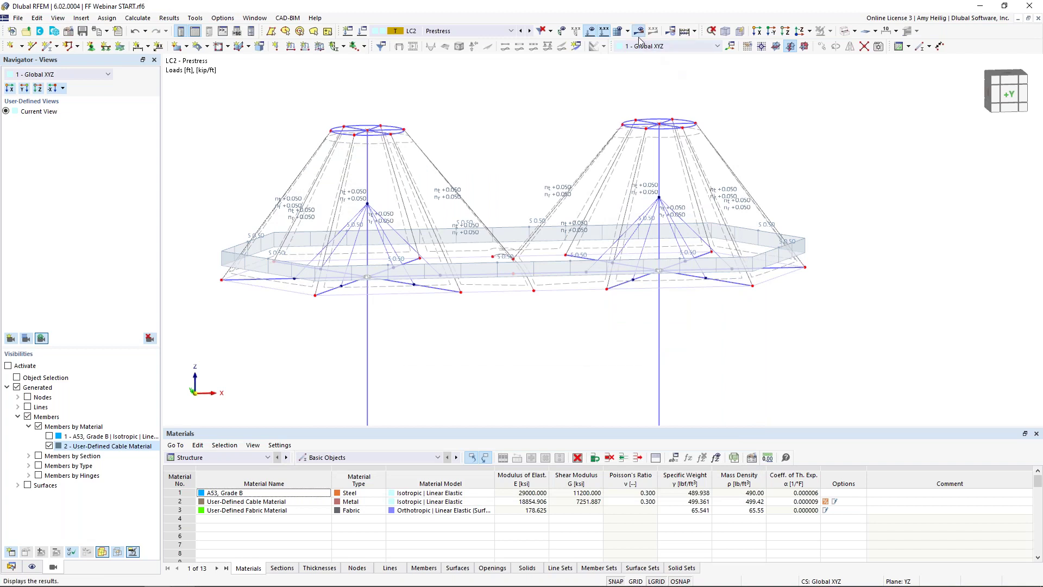
click(566, 344)
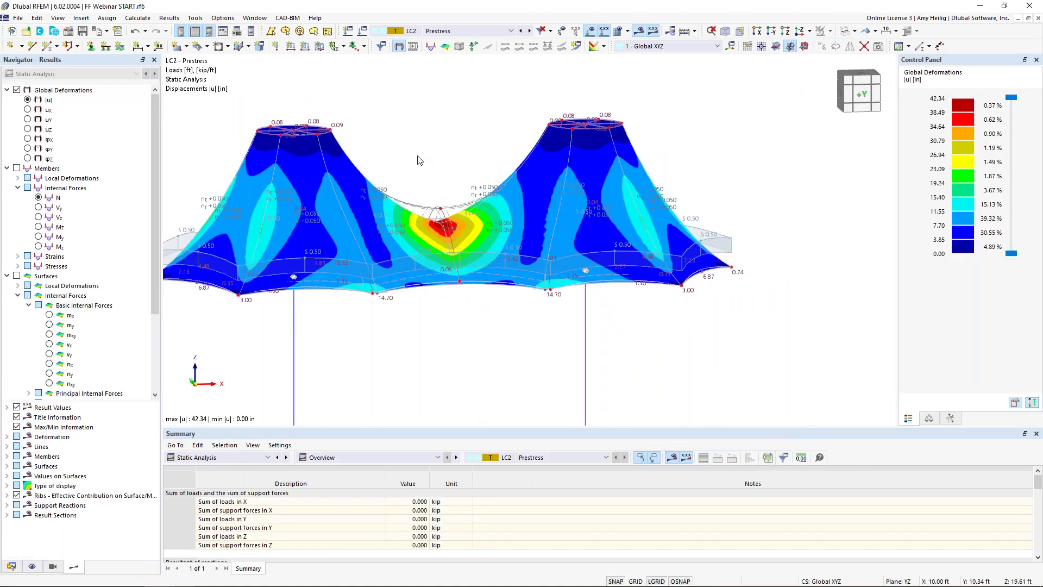
middle_drag(424, 152, 475, 148)
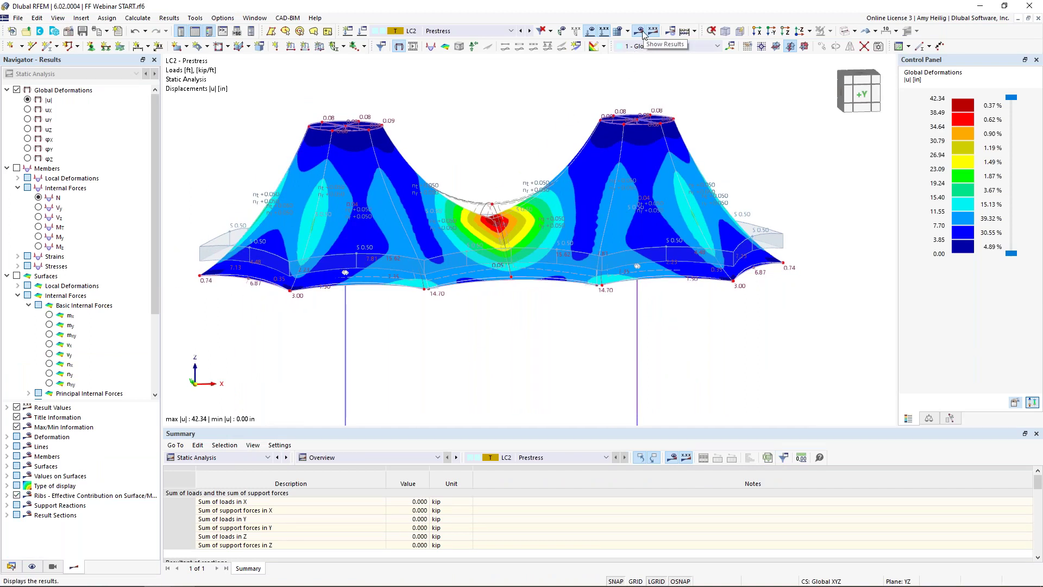
Step: Hide the loads to examine the form-finding deformations, and switch the displayed results to the members' axial forces N
click(589, 31)
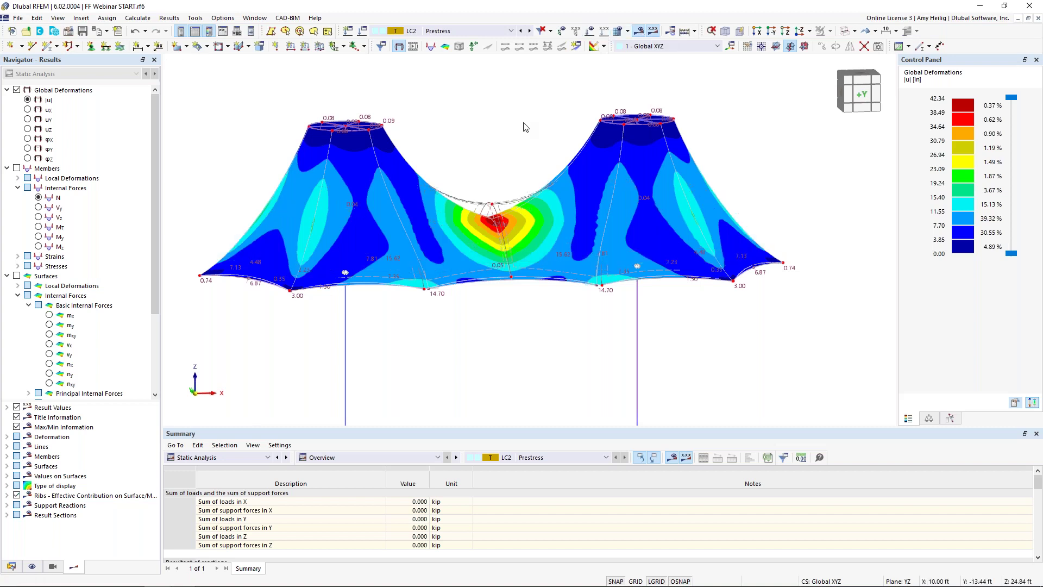
middle_drag(496, 194, 511, 169)
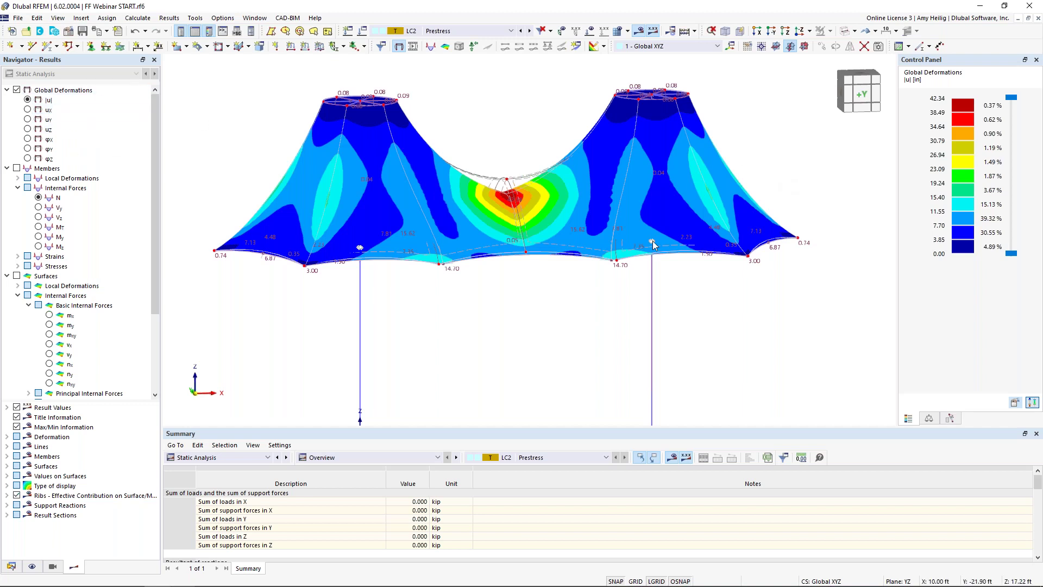
mouse_move(658, 244)
ctrl+middle_down()
mouse_move(479, 265)
mouse_move(670, 242)
mouse_move(657, 239)
ctrl+middle_up()
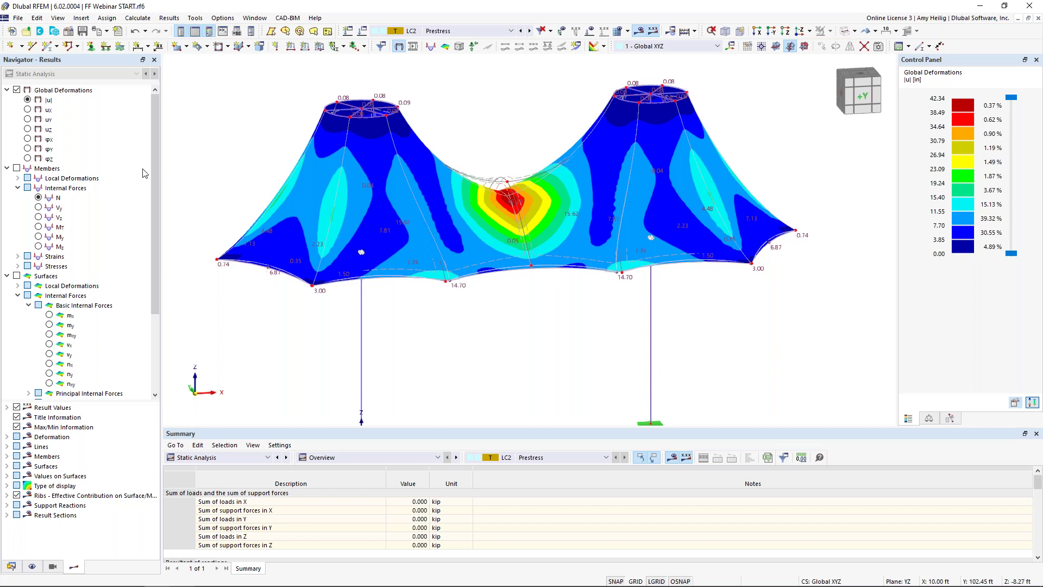
click(17, 169)
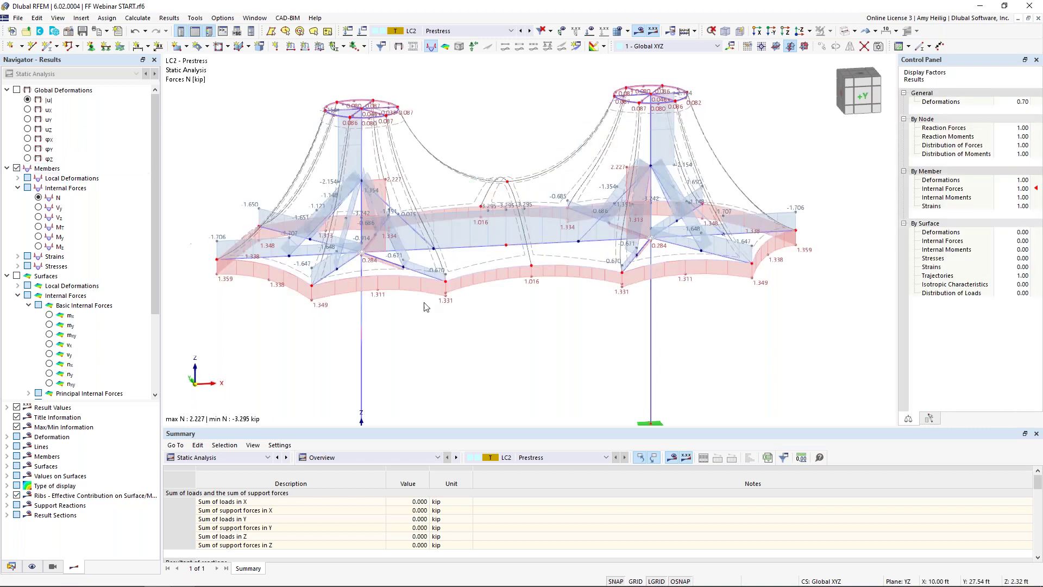
middle_drag(435, 307, 460, 282)
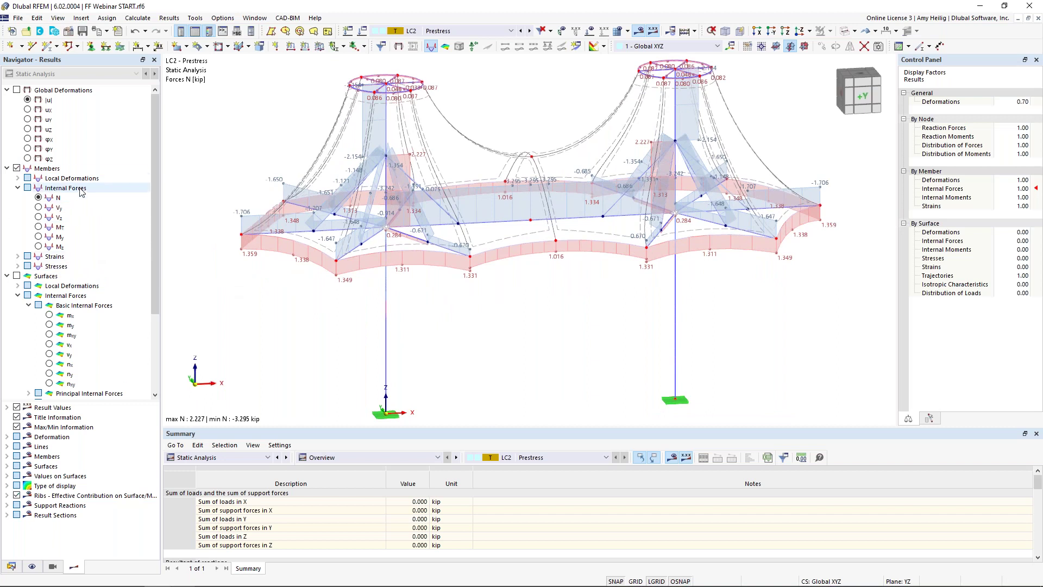
Step: Isolate the members with the user-defined cable material to examine their axial forces, and restore the full model
click(53, 567)
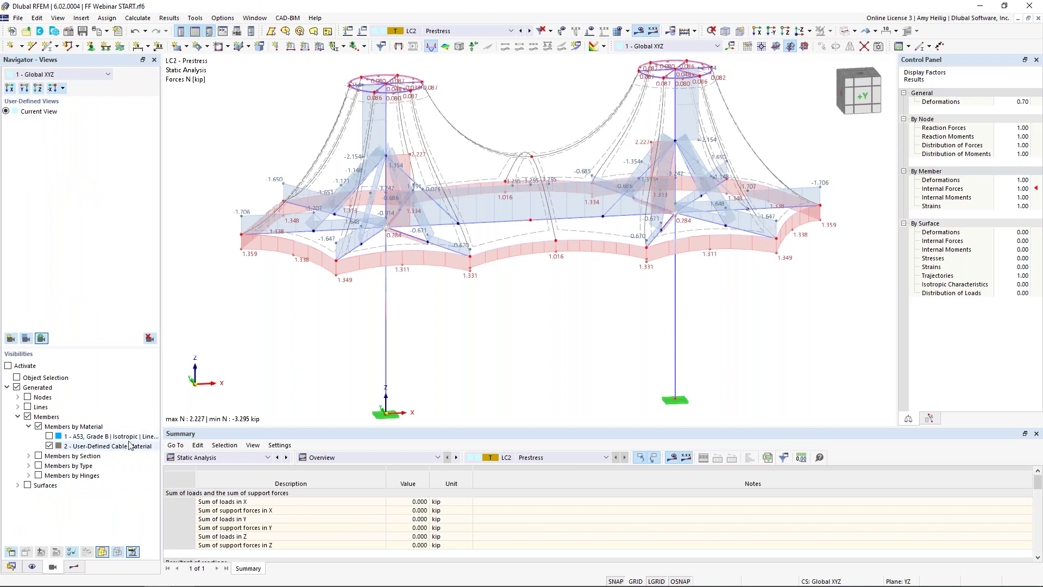
click(52, 448)
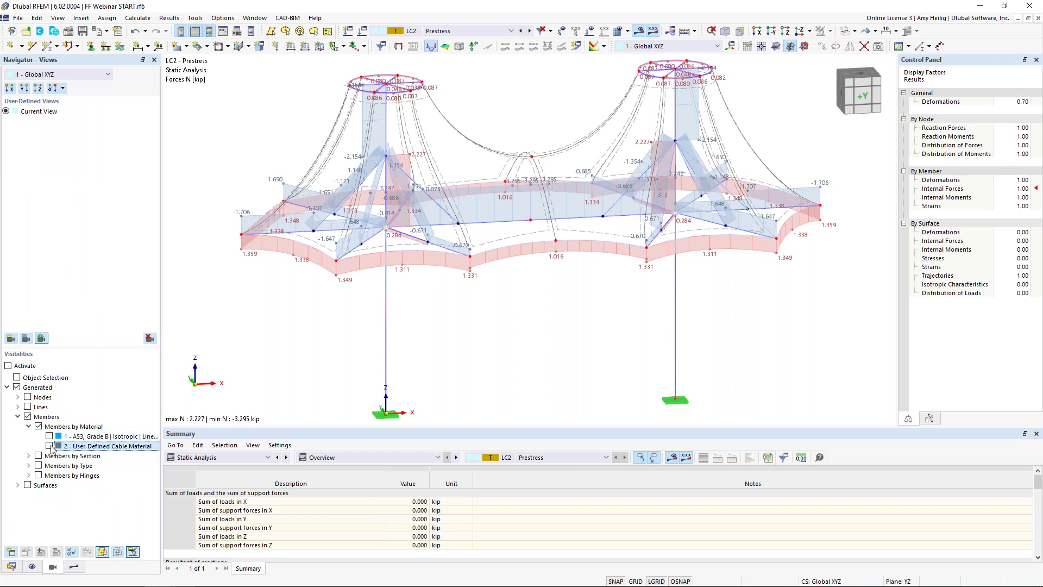
click(49, 446)
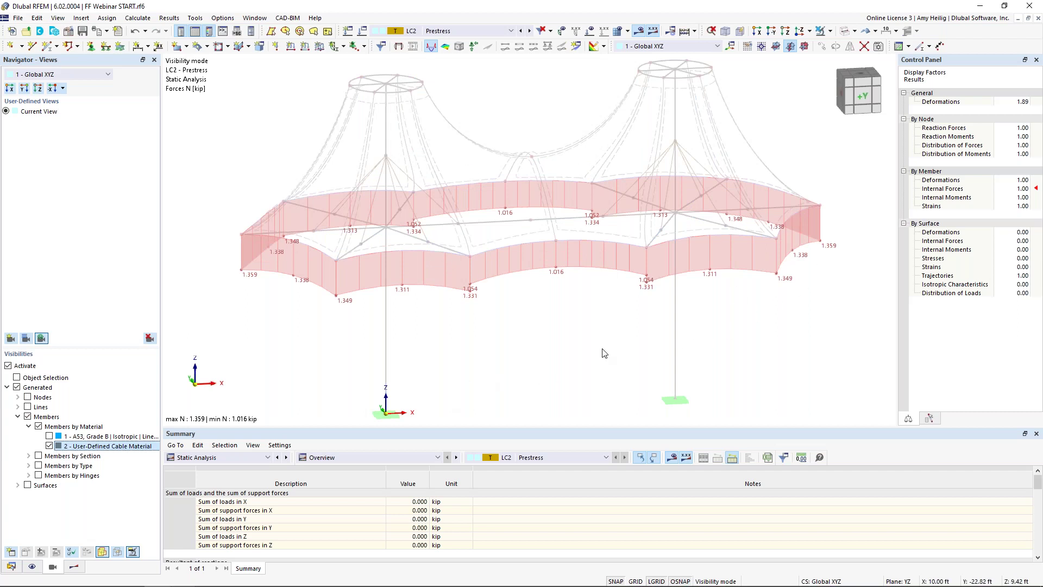
mouse_move(670, 337)
ctrl+middle_down()
mouse_move(588, 319)
mouse_move(633, 313)
mouse_move(669, 326)
ctrl+middle_up()
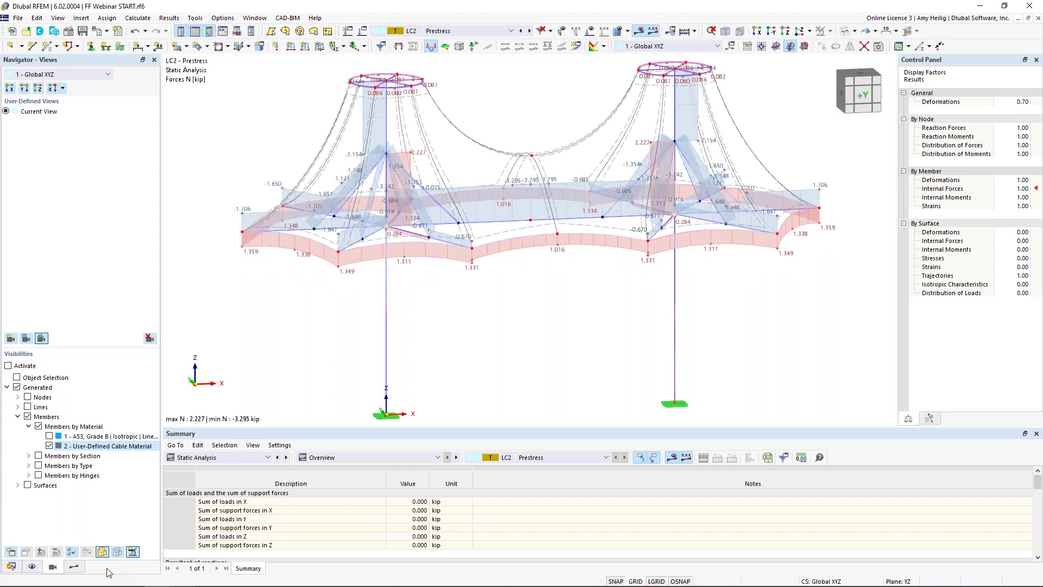
Step: Replace the member results with the surface axial forces nx and ny, using the colour scale to examine them
click(74, 568)
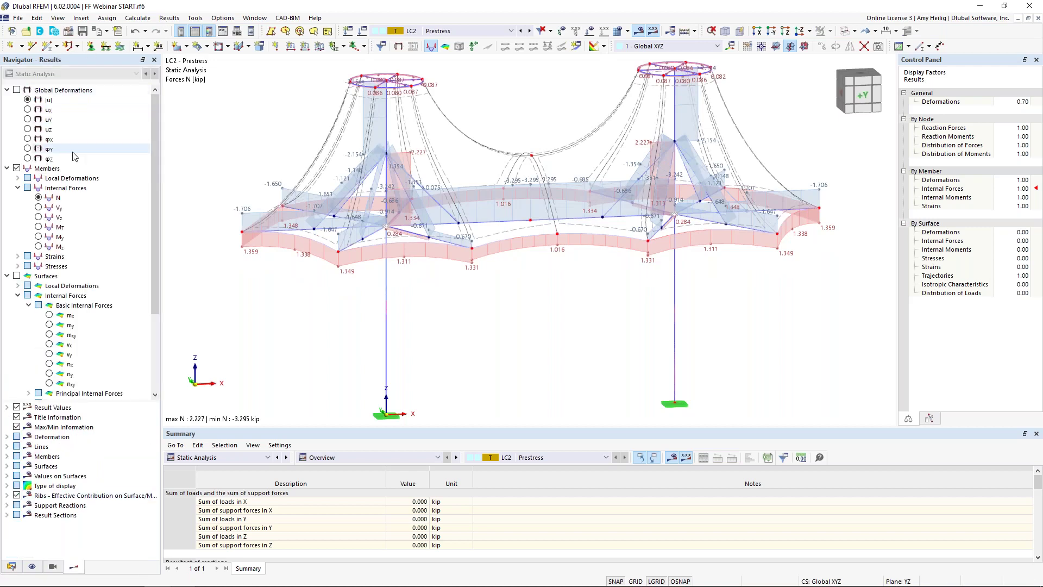
click(17, 168)
click(7, 169)
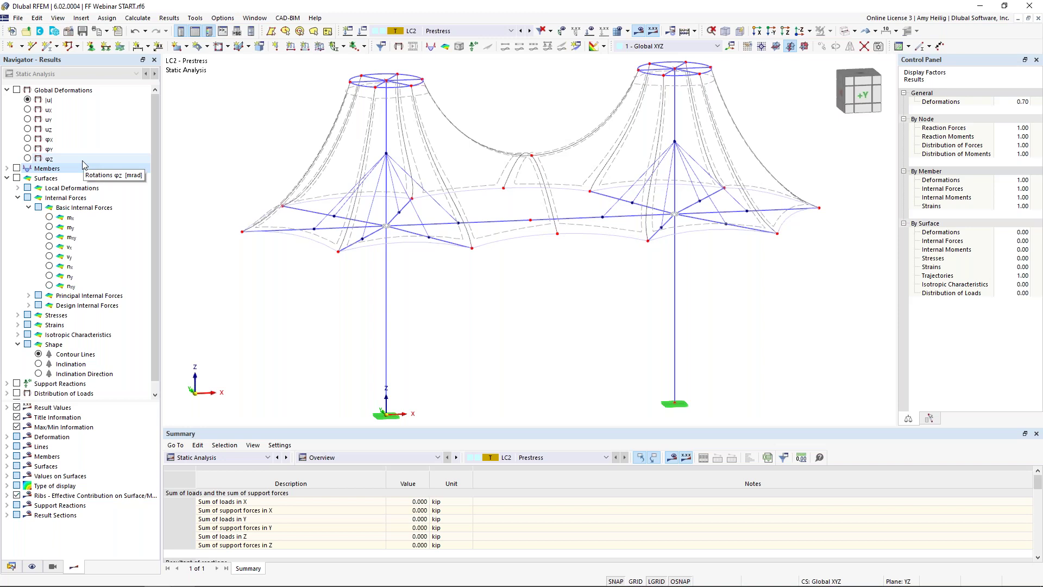
click(49, 267)
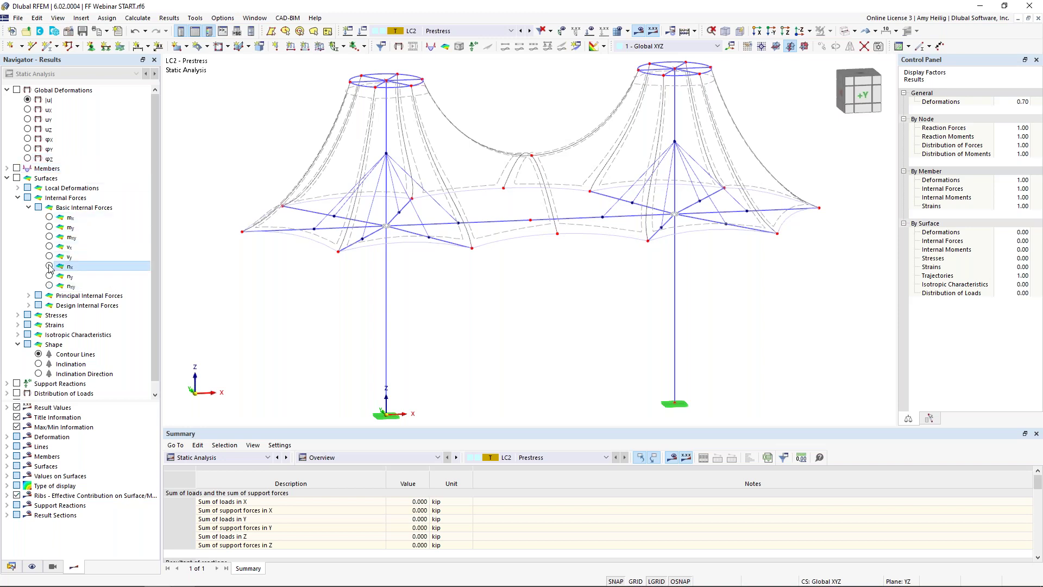
scroll(489, 299, down, 3)
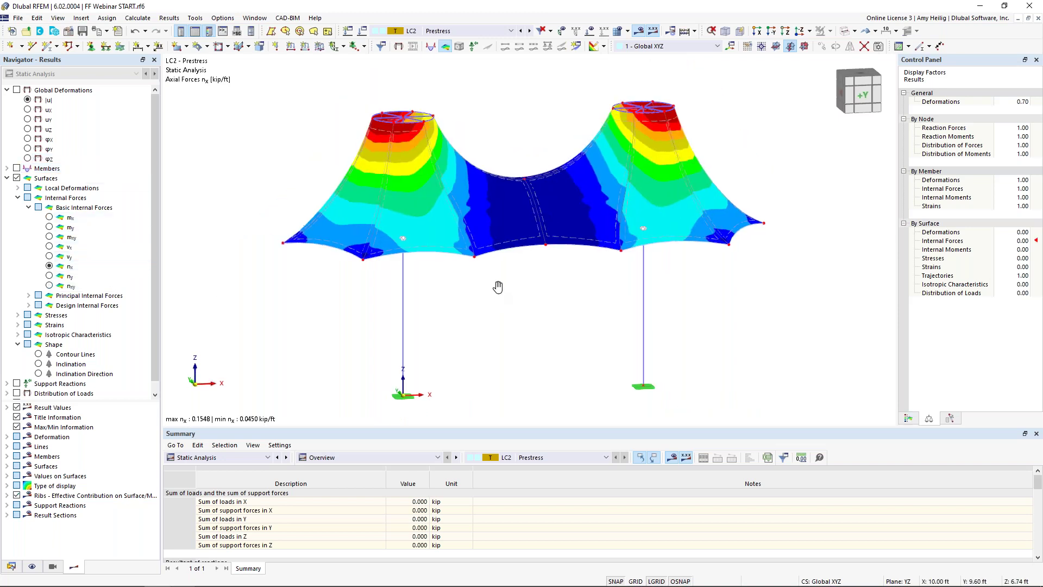
click(908, 418)
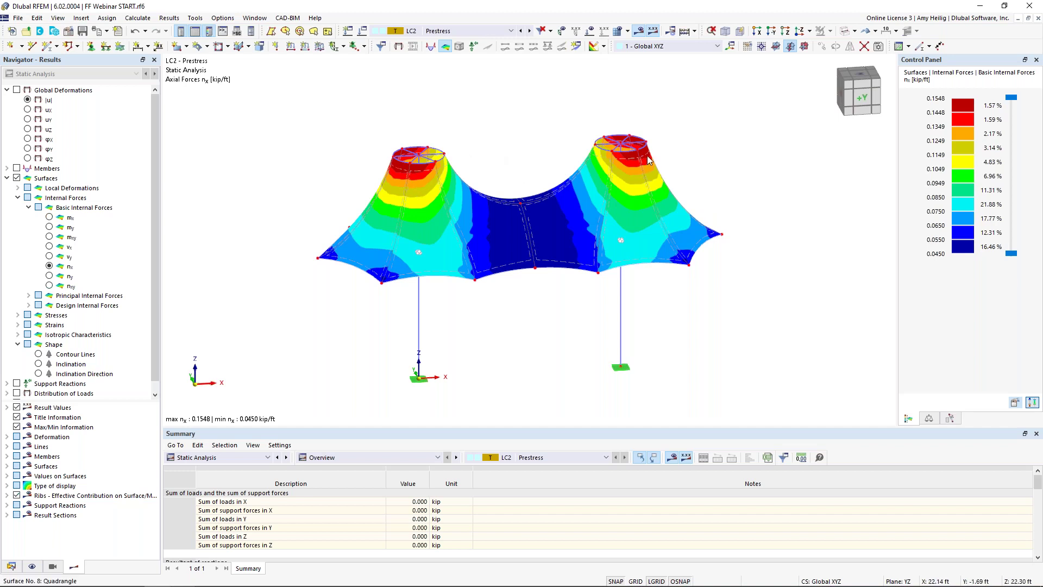
click(50, 276)
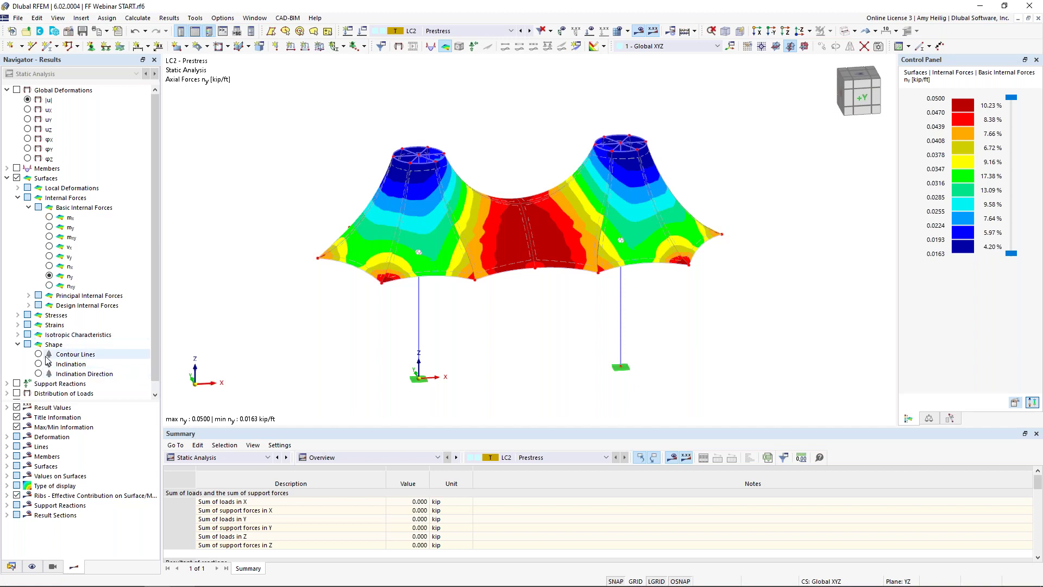
Step: Examine the form-found surface shape through its contour lines, inclination and inclination direction results
click(39, 354)
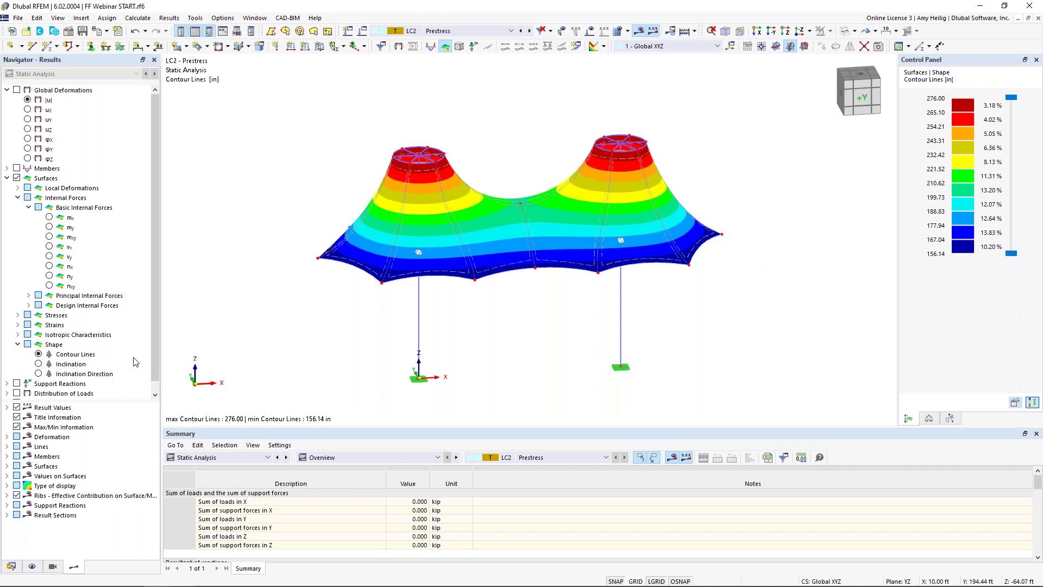
click(38, 363)
middle_drag(571, 297, 570, 323)
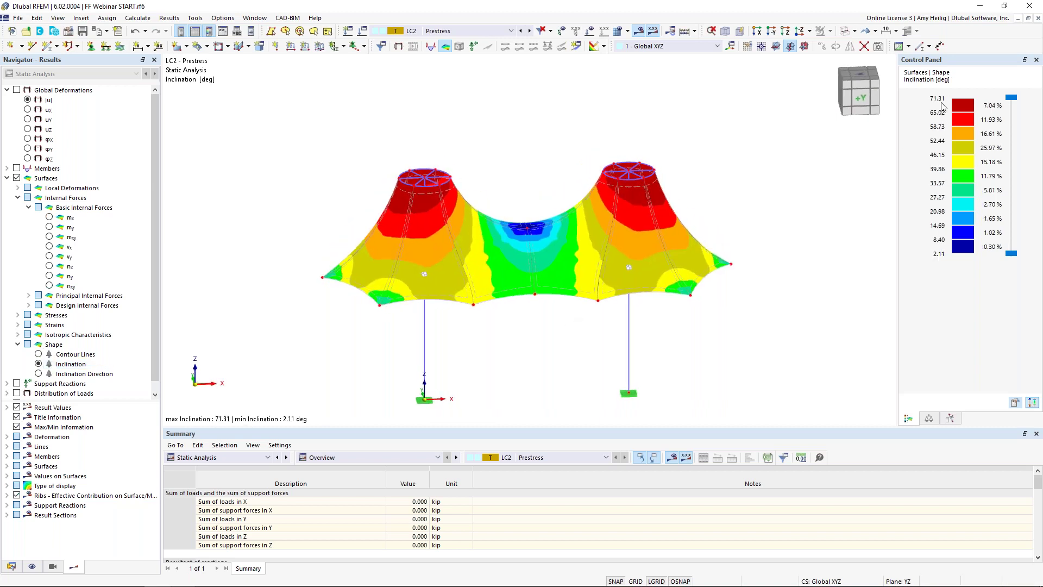
click(38, 374)
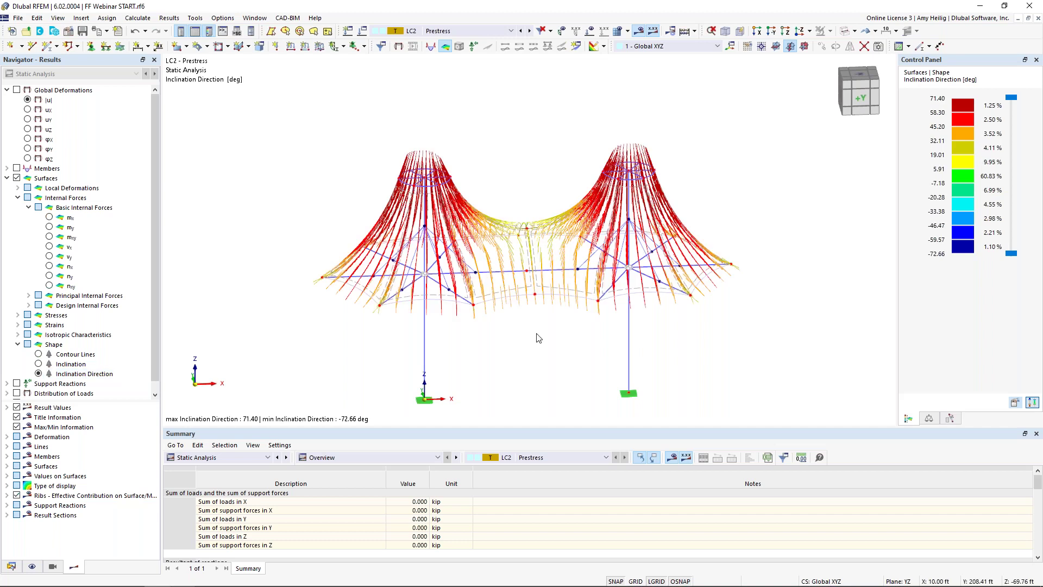
Step: Reduce the surface trajectories display factor to 0.13 and inspect the inclination direction lines on the membrane
click(929, 418)
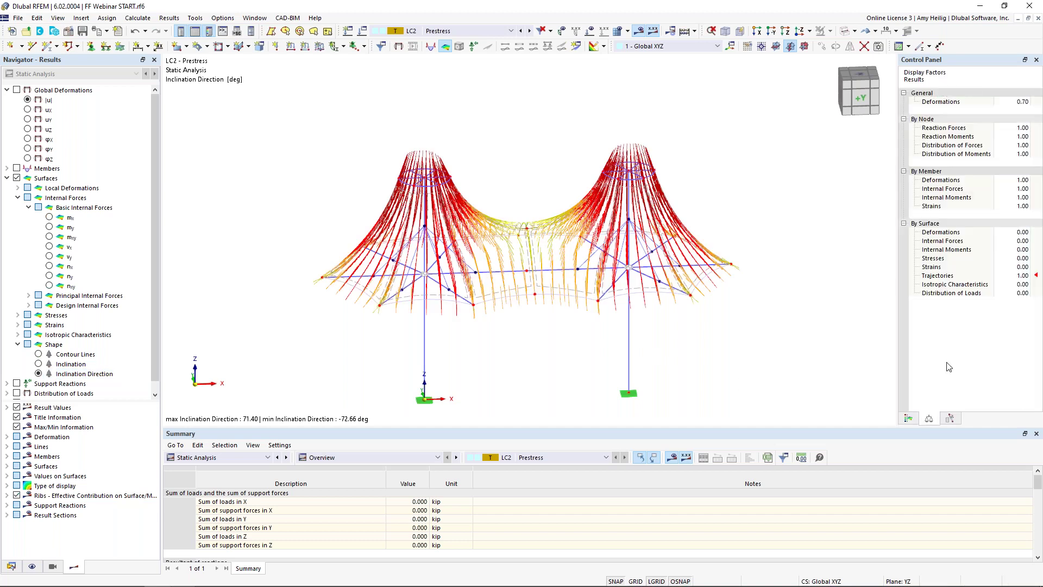
click(1026, 277)
click(1025, 277)
click(1026, 277)
click(1026, 277)
click(1026, 277)
click(1026, 277)
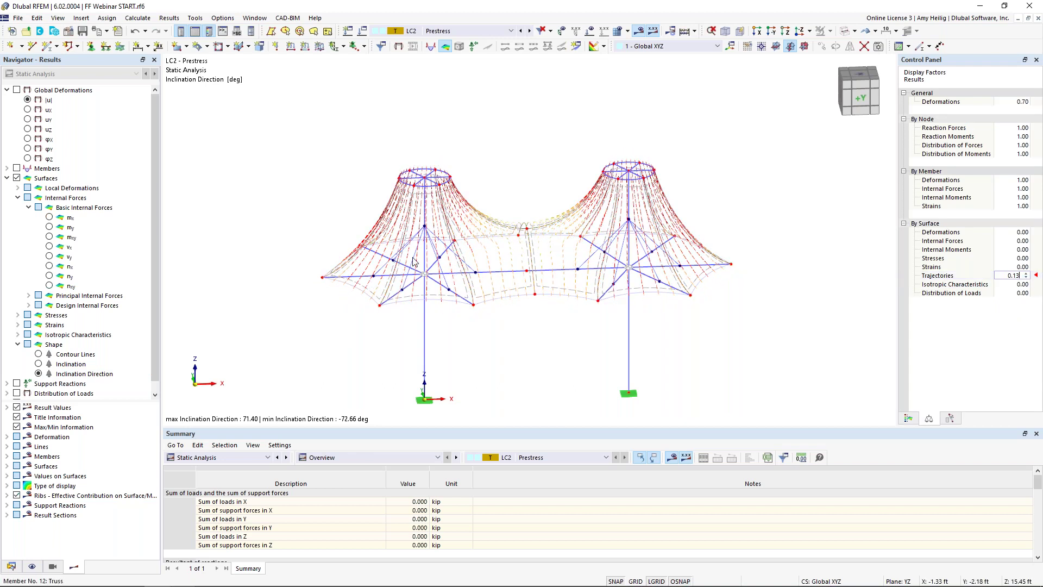
scroll(414, 262, up, 5)
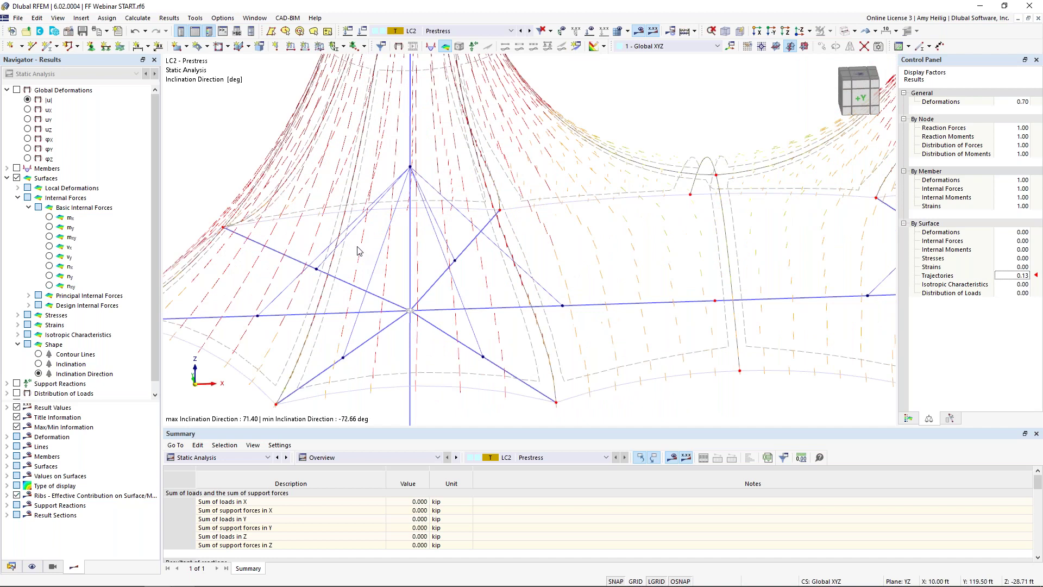
mouse_move(335, 219)
ctrl+middle_down()
mouse_move(436, 269)
mouse_move(532, 297)
mouse_move(582, 298)
mouse_move(670, 245)
mouse_move(384, 293)
mouse_move(326, 224)
ctrl+middle_up()
scroll(326, 223, down, 4)
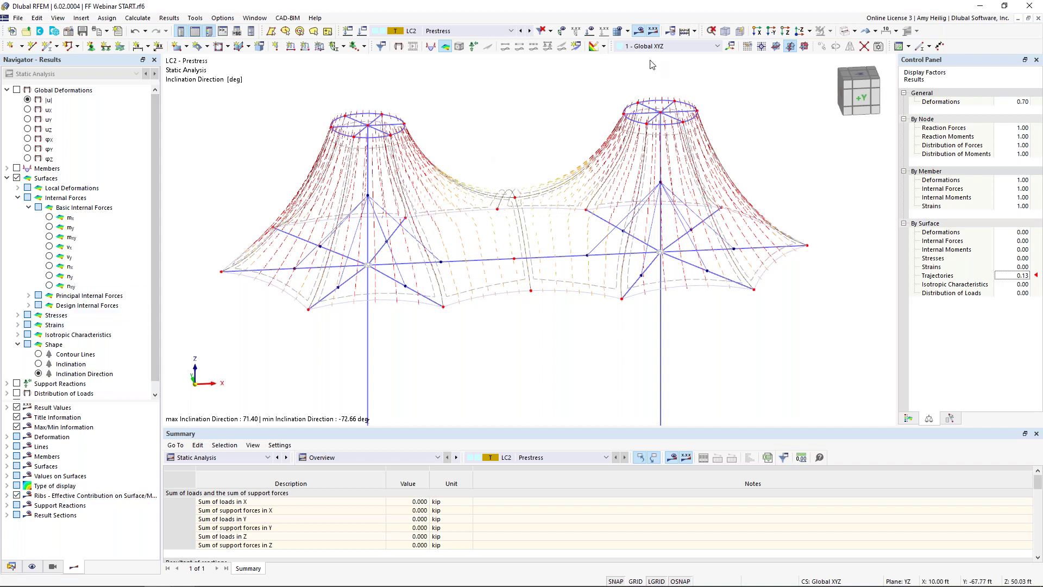
Step: Hide the calculation results so that only the form-found wireframe model is displayed
click(639, 32)
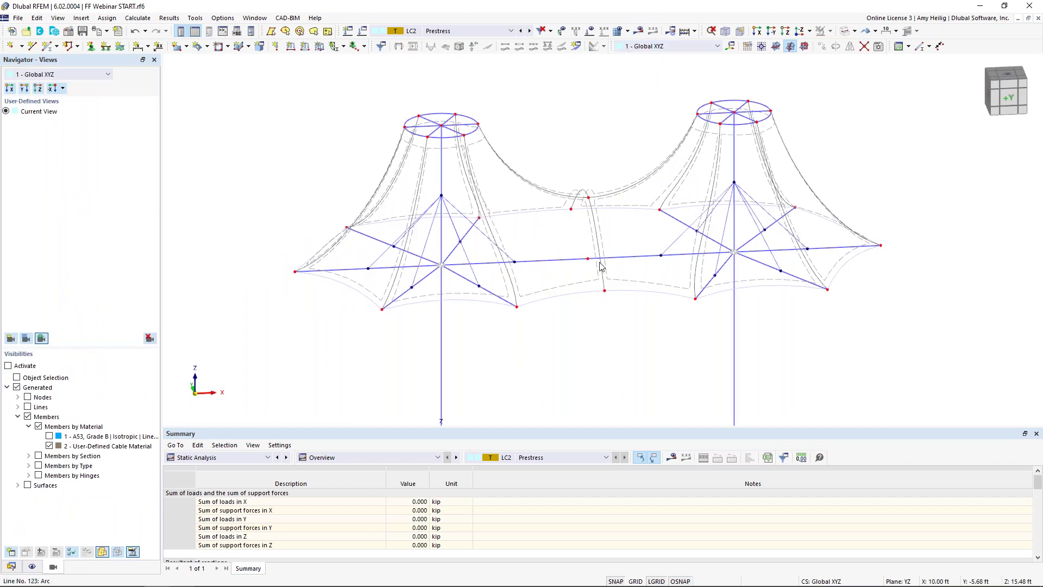
middle_drag(581, 335, 536, 321)
scroll(535, 321, down, 1)
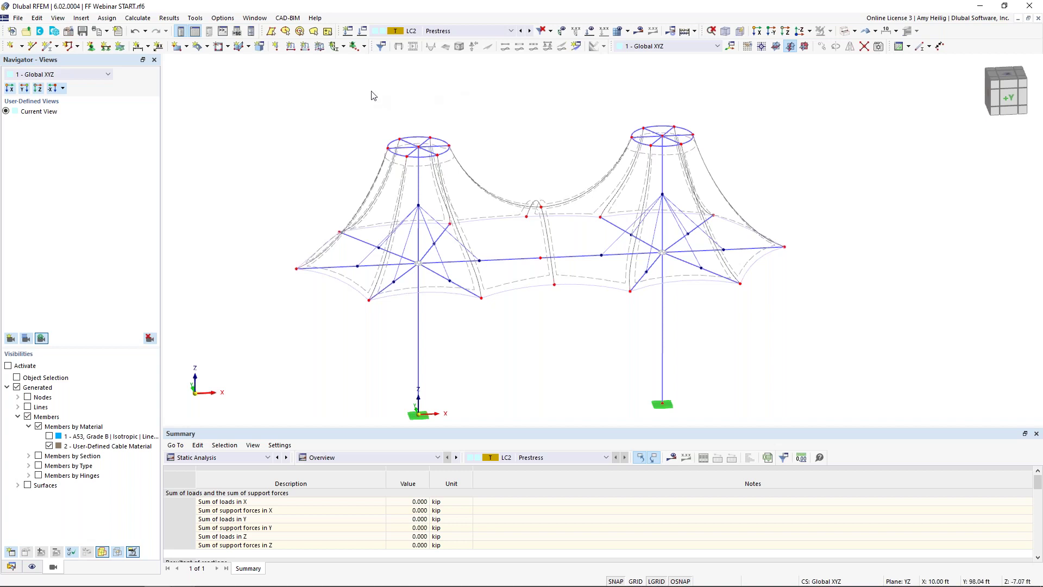
Step: Create load case LC3 named Live with the Live load action category
click(361, 35)
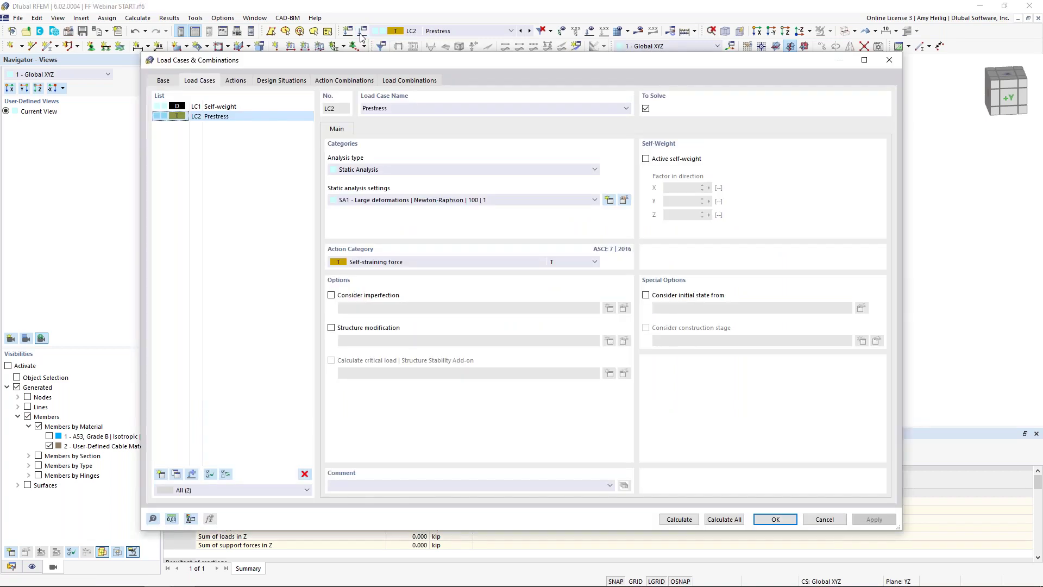
click(173, 475)
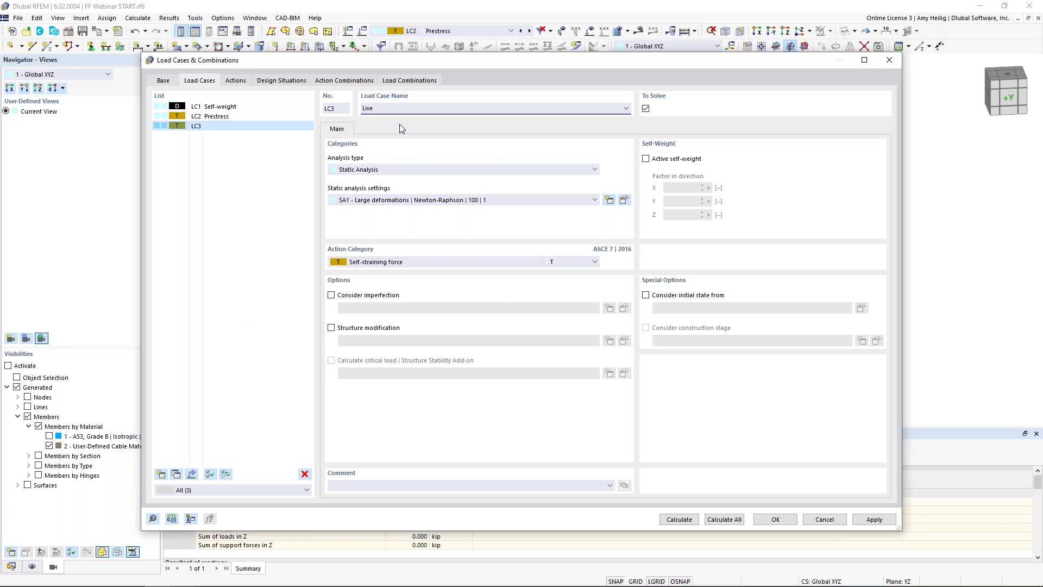
click(412, 262)
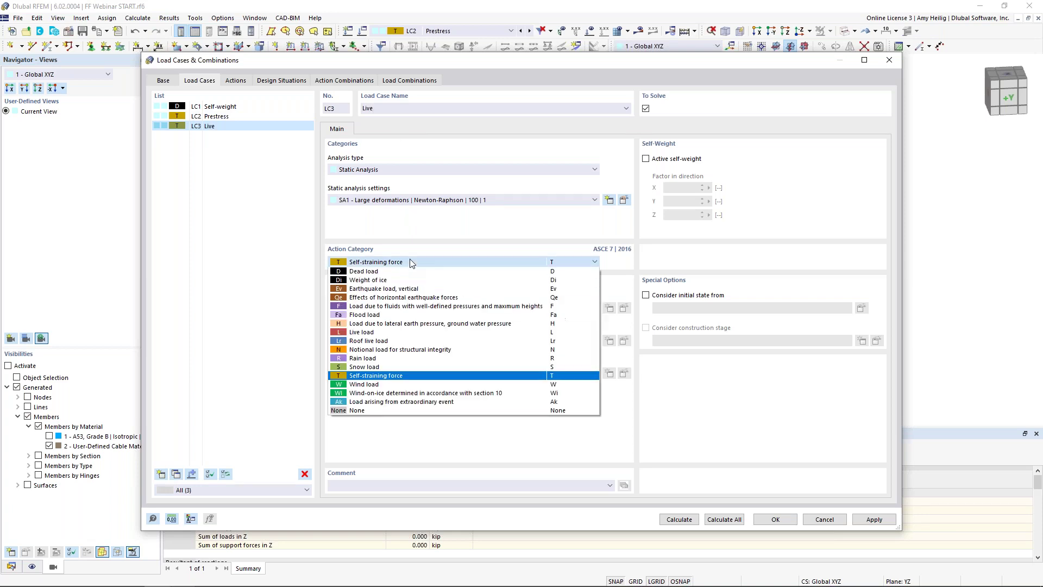
click(380, 333)
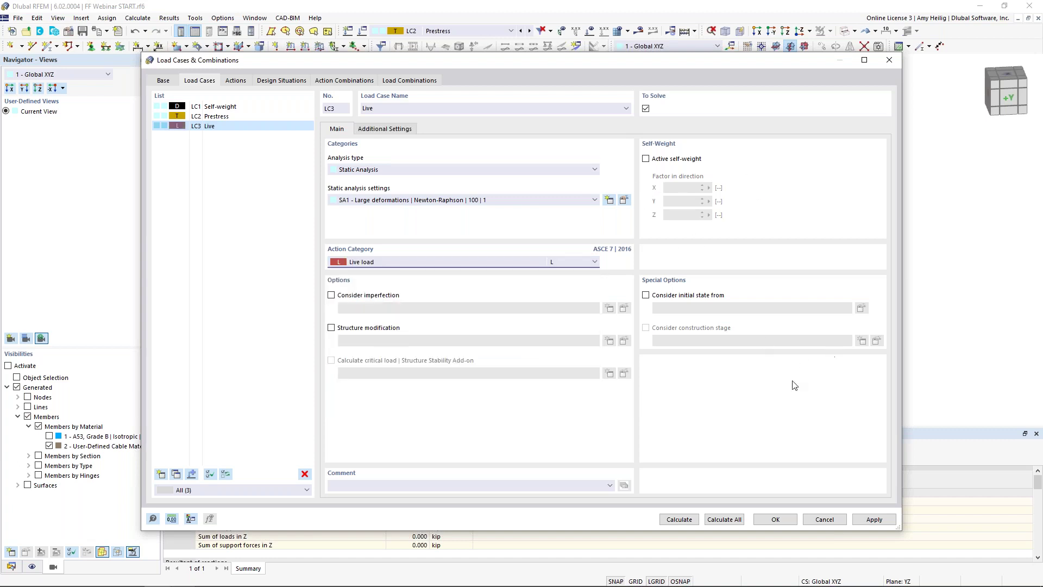
click(775, 520)
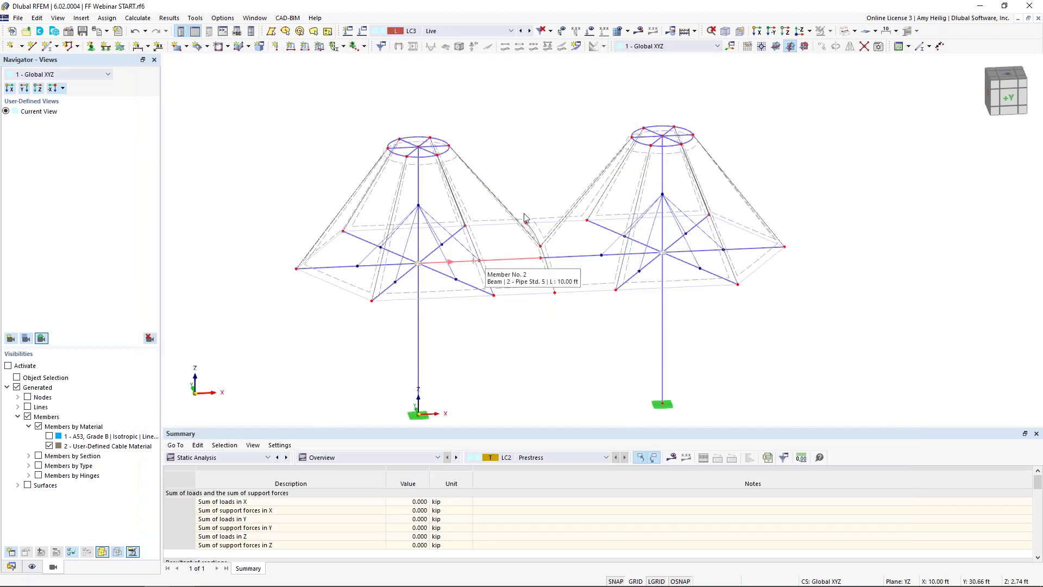
Step: Display the model as solid and define a uniform LC3 surface load of 0.005 ksf in the local z direction
click(845, 33)
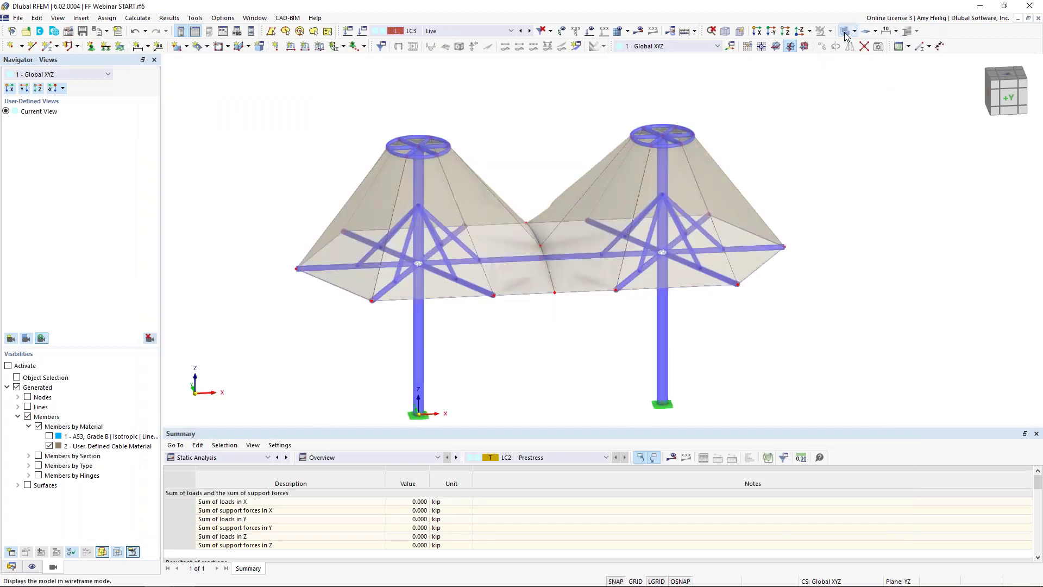
ctrl+middle_drag(485, 139, 509, 117)
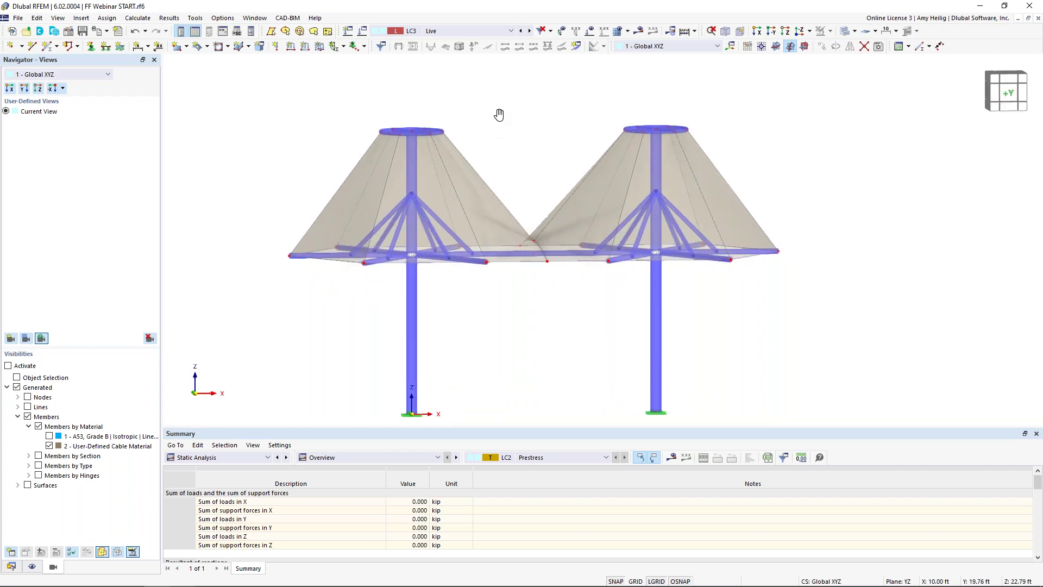
click(319, 47)
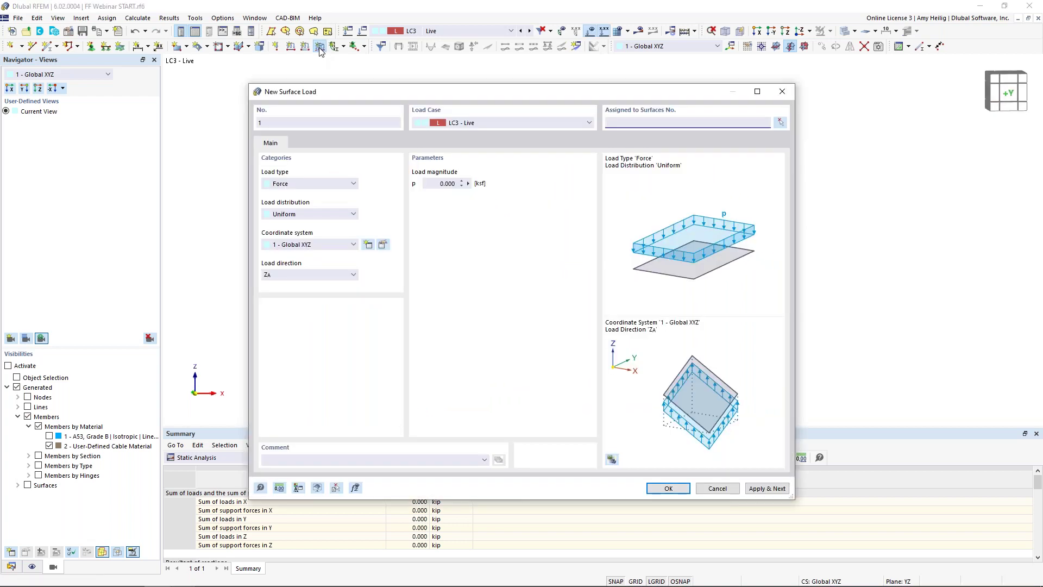
click(447, 183)
text(0.00)
click(304, 246)
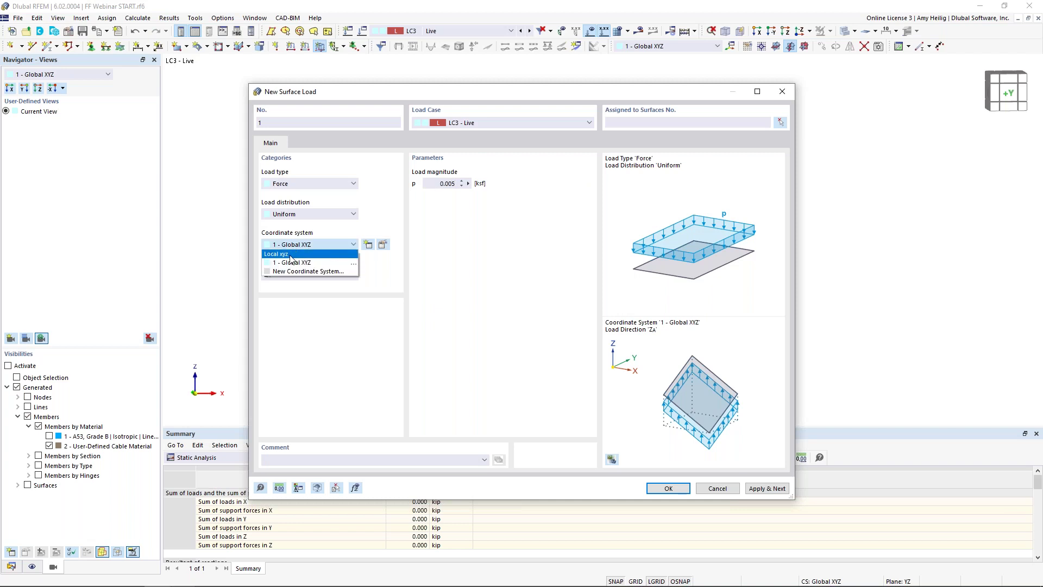
click(292, 254)
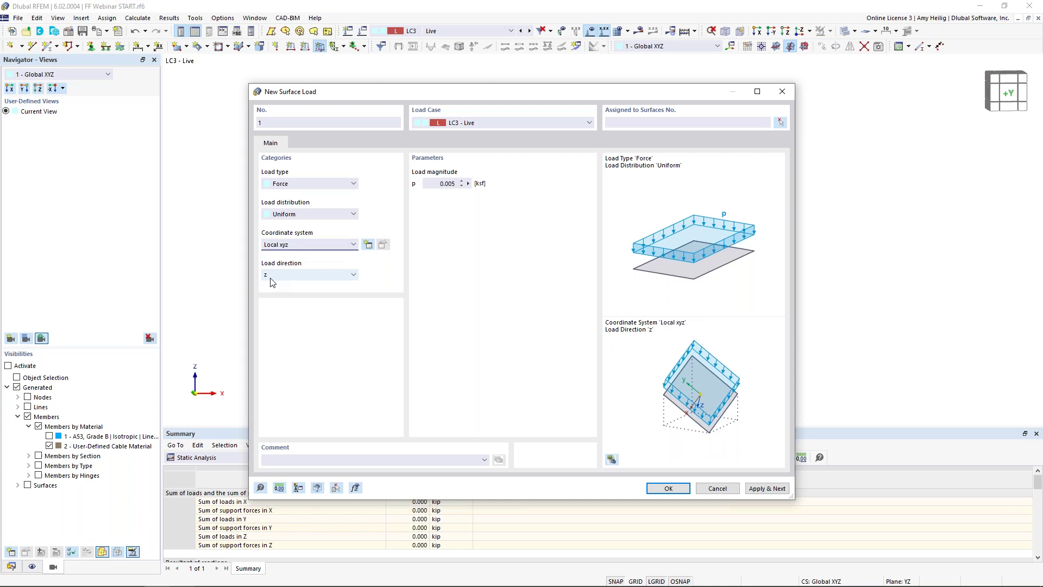
Step: Assign the live surface load to membrane surfaces 1-12
click(667, 488)
drag(835, 307, 269, 104)
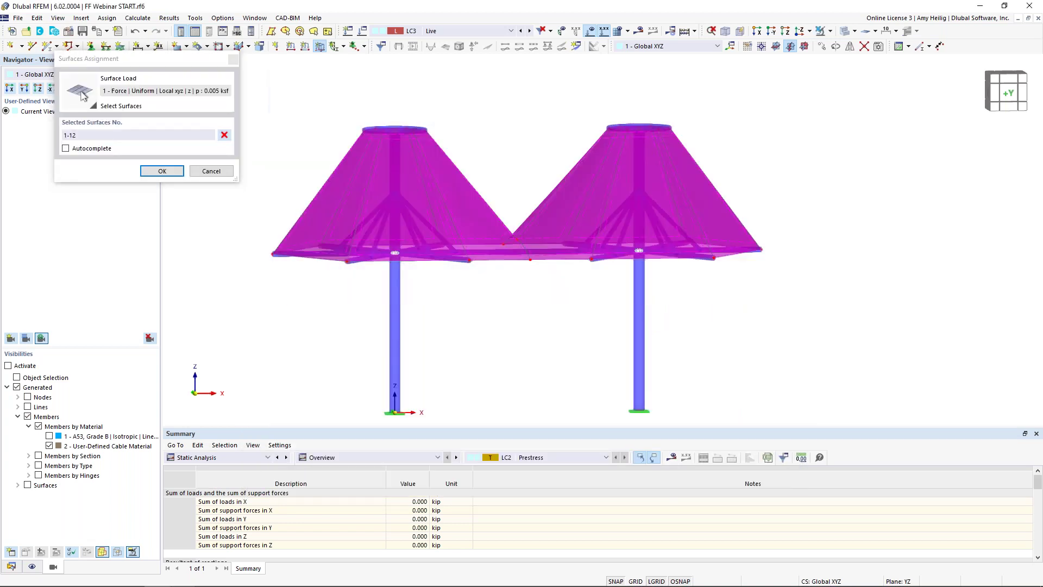
click(162, 171)
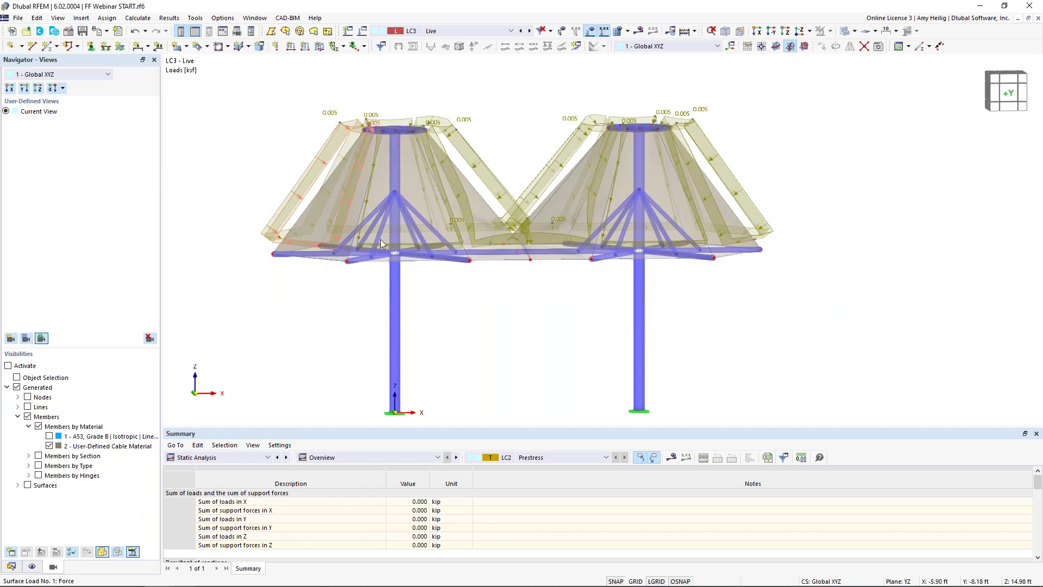
mouse_move(760, 204)
middle_down()
mouse_move(740, 216)
mouse_move(429, 212)
mouse_move(586, 266)
mouse_move(752, 205)
mouse_move(776, 217)
middle_up()
Step: Make load cases LC1 Self-weight and LC3 Live consider the initial state from LC2 - Prestress
click(364, 32)
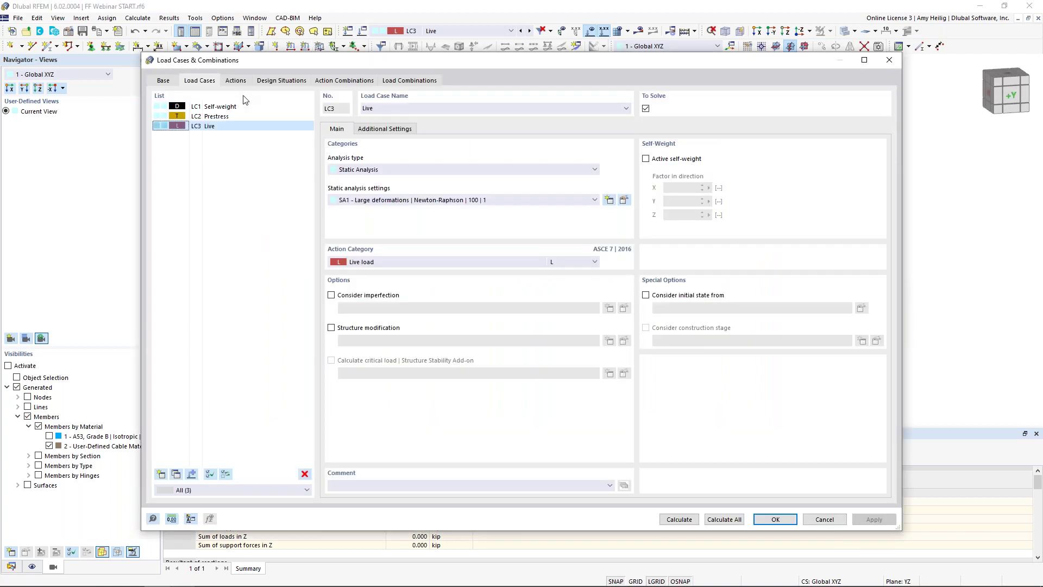
click(217, 107)
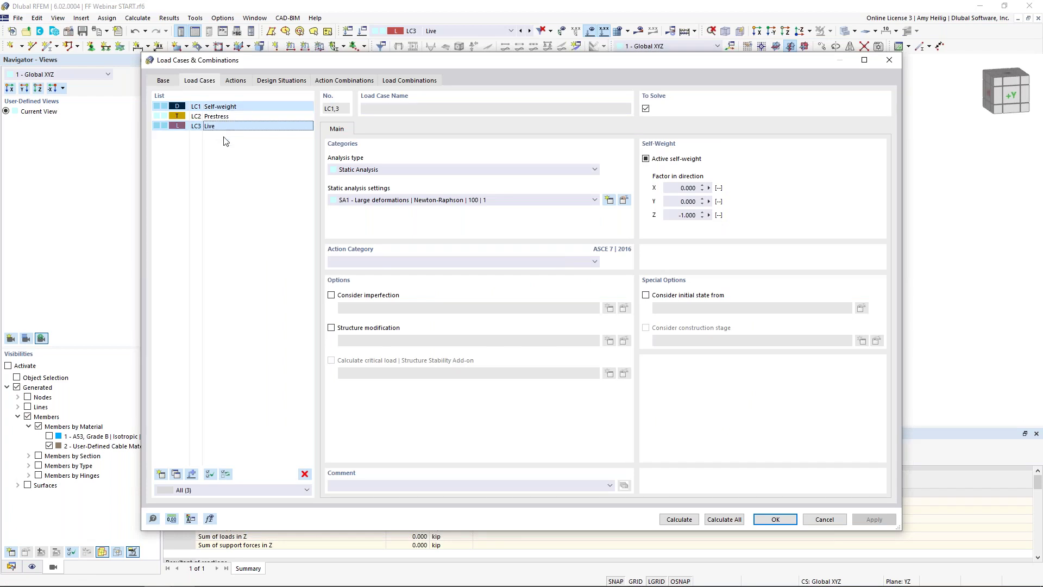
ctrl+click(252, 126)
click(646, 295)
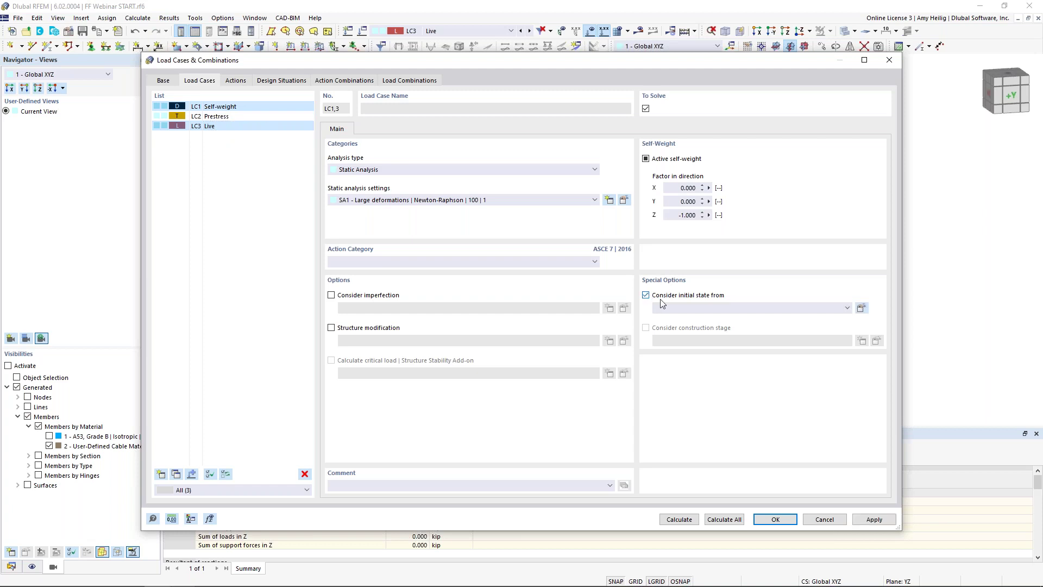
click(693, 307)
click(702, 325)
click(229, 172)
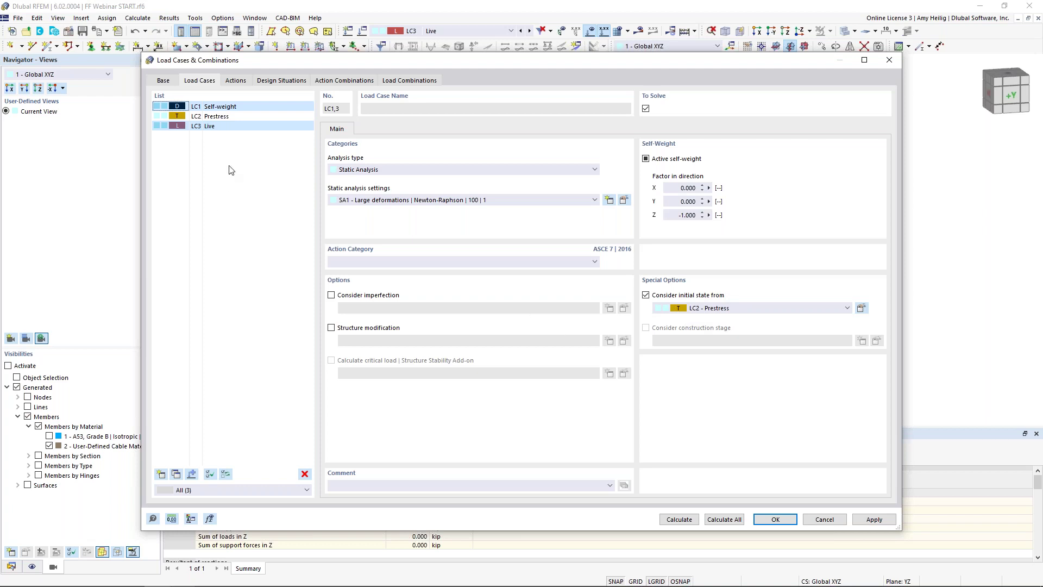
click(237, 128)
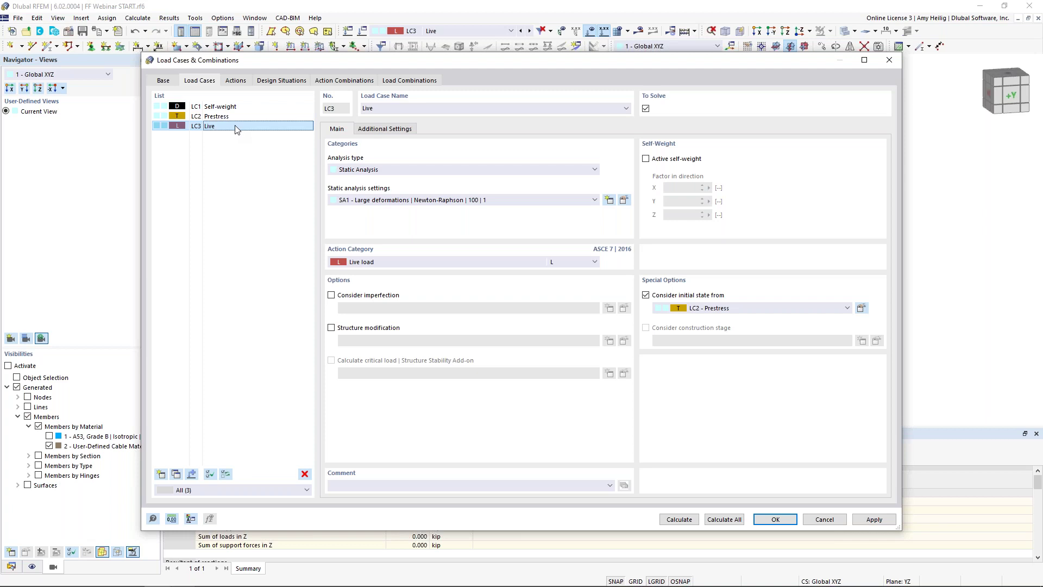
Step: Create load case LC4 named Wind with the Wind load action category
click(161, 474)
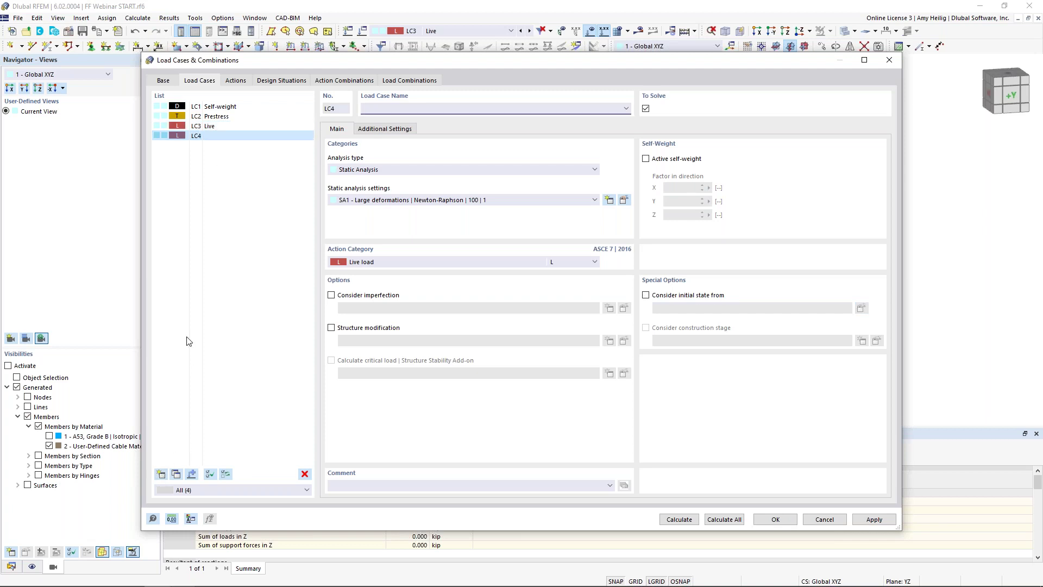
text(Wind)
click(393, 263)
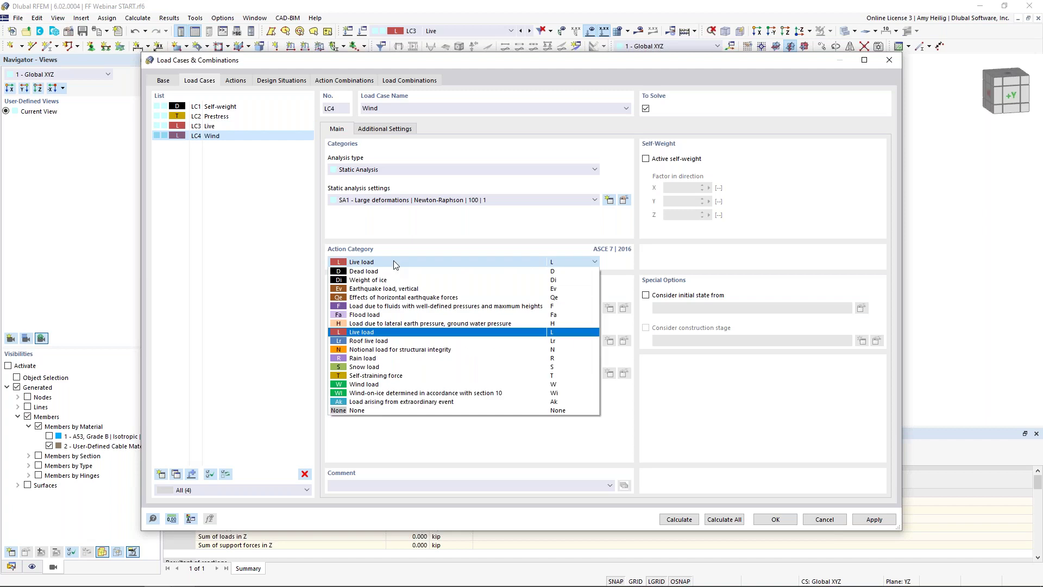
click(389, 384)
Step: Make the Wind load case consider the initial state from LC2 - Prestress and use the Wind Simulation analysis type
click(646, 295)
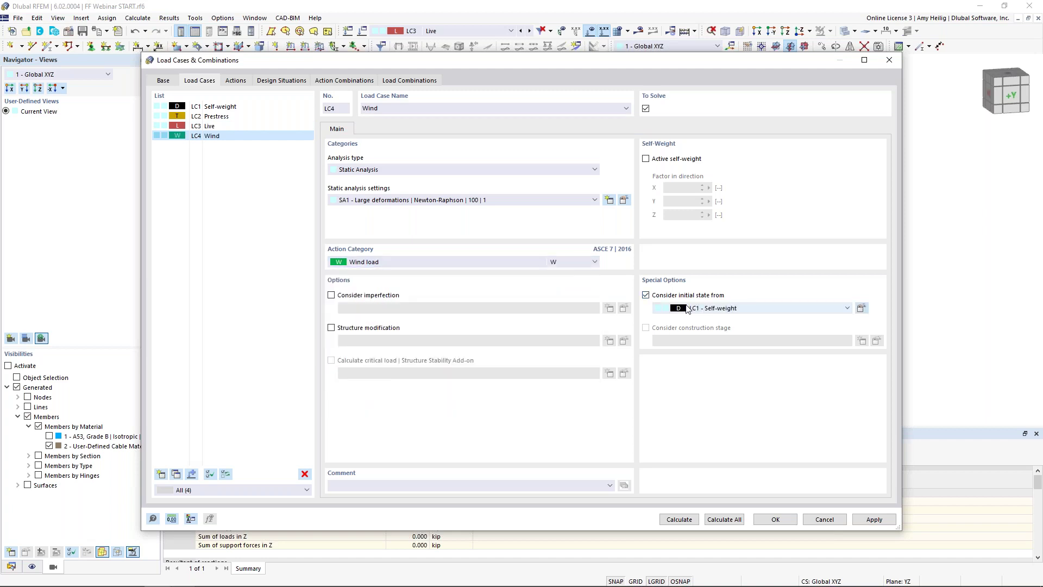
click(687, 309)
click(704, 327)
click(417, 170)
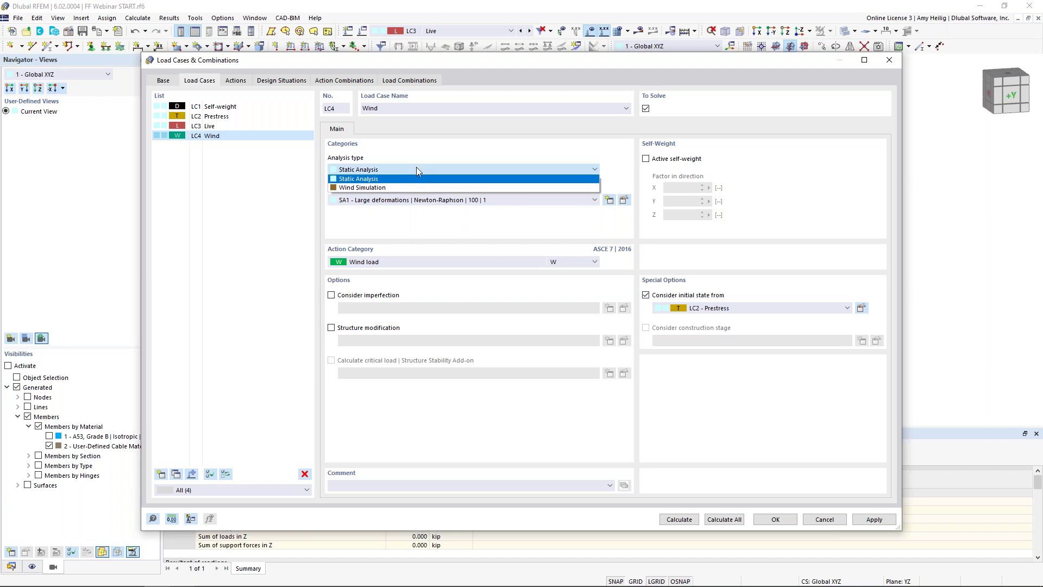
click(404, 188)
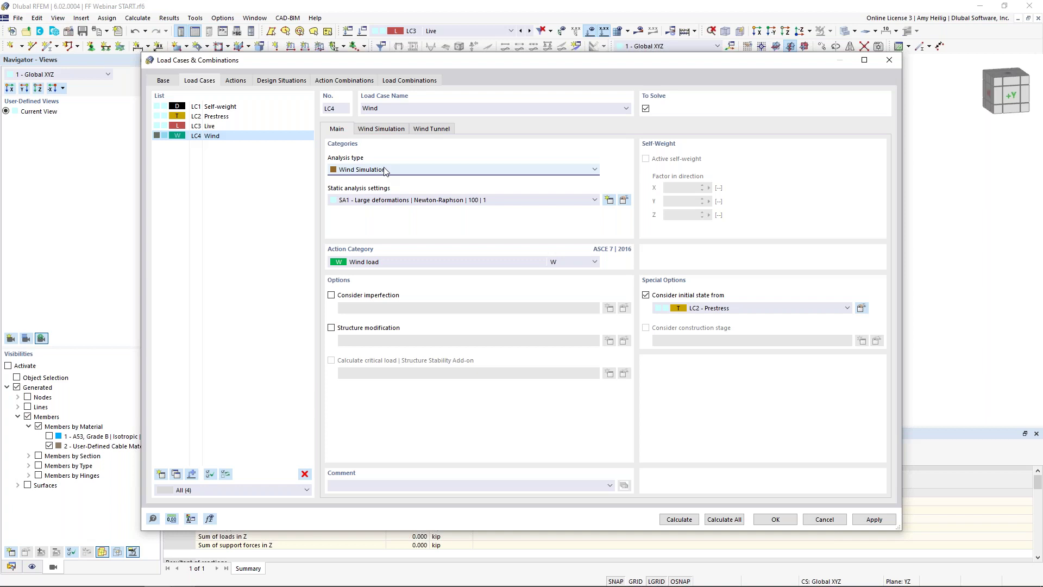
Step: Review the WA1 wind simulation analysis settings and the parameters of the ASCE 7 | 2016 wind profile
click(389, 132)
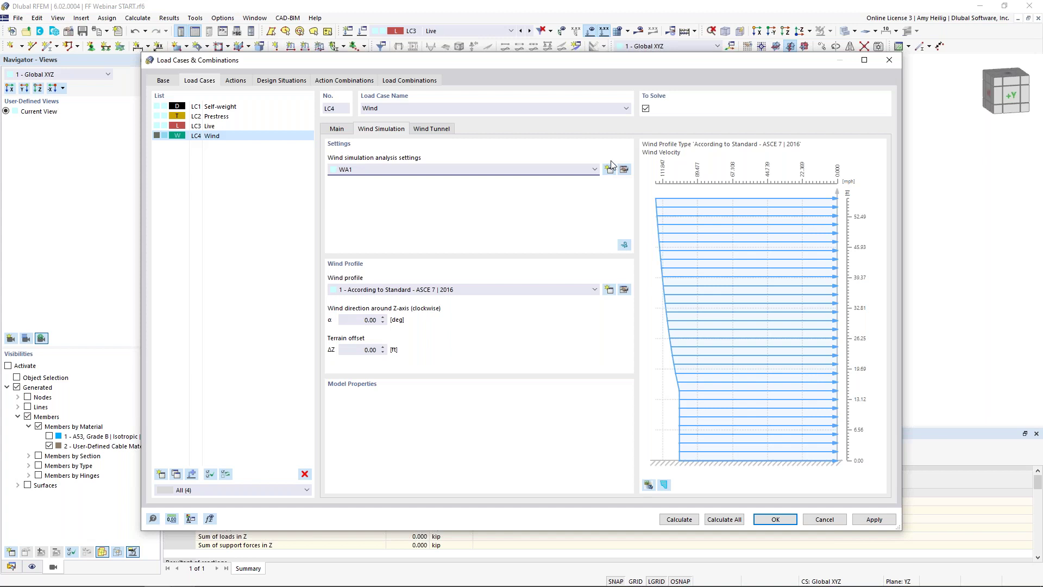
click(625, 170)
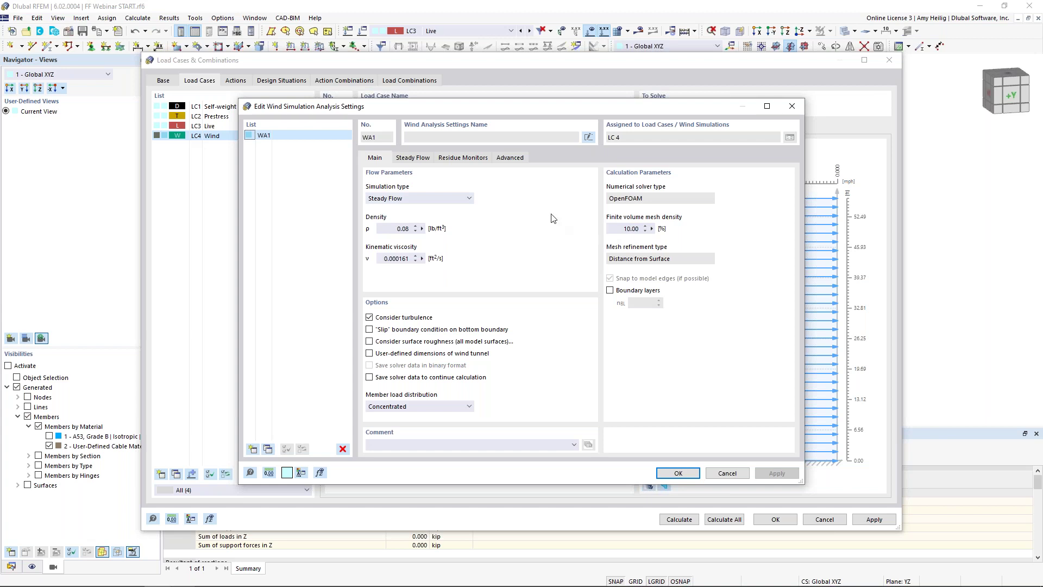
click(413, 158)
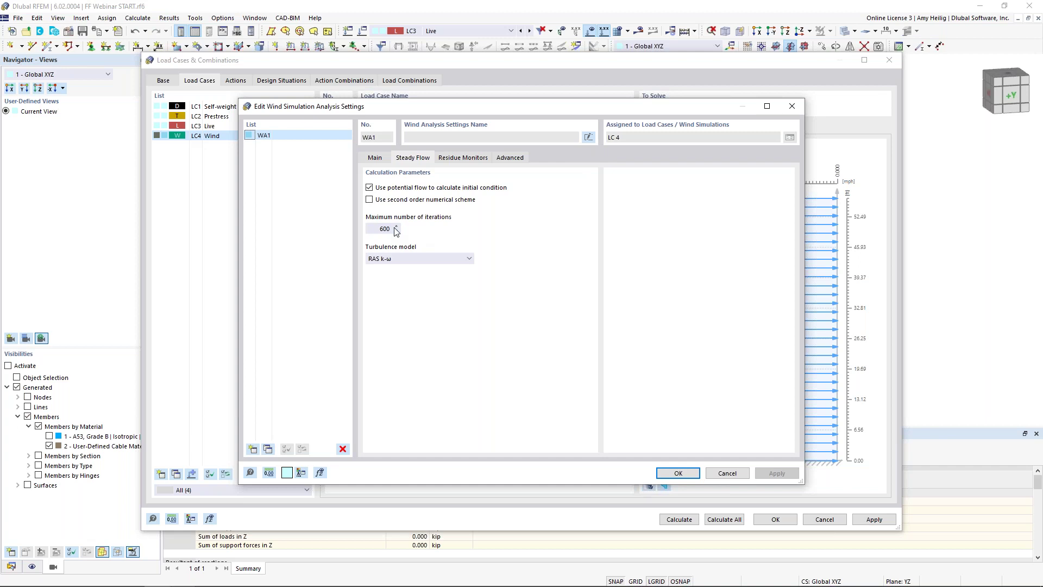
click(728, 474)
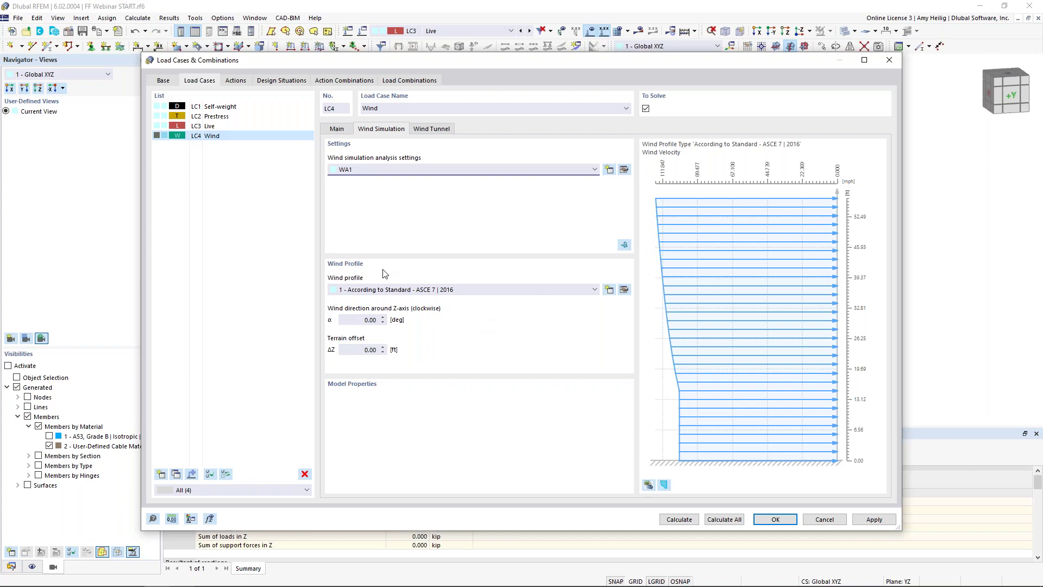
click(625, 292)
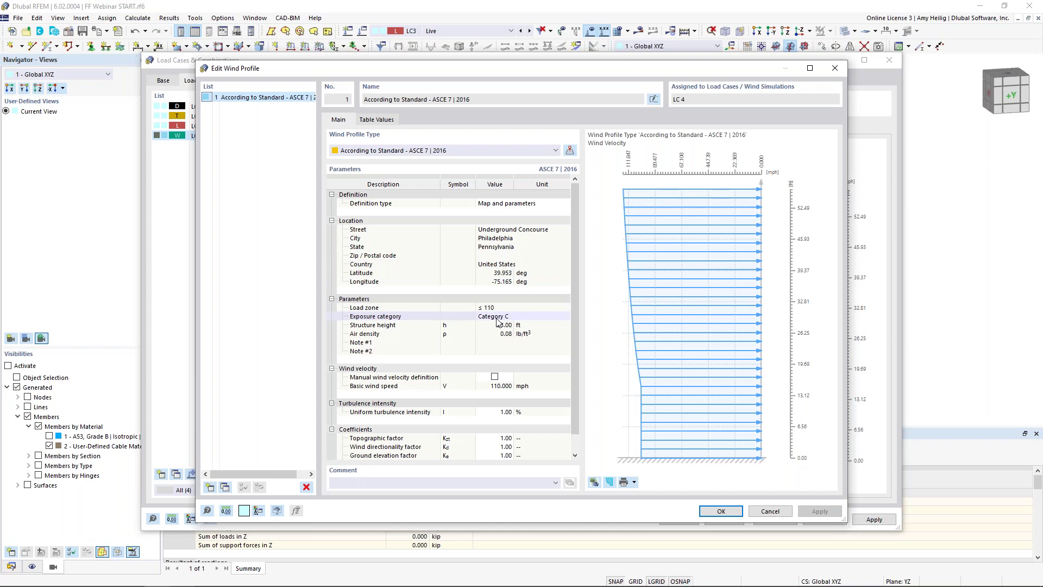
scroll(499, 337, down, 1)
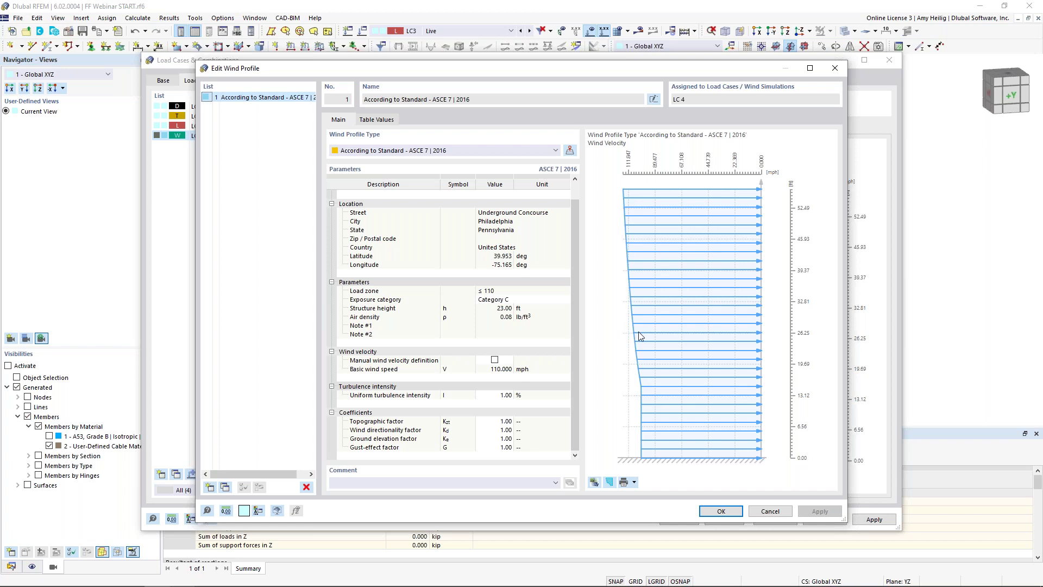
click(721, 511)
Step: Set the wind direction around the Z-axis to 90 degrees and open the Wind load case in RWIND
click(351, 323)
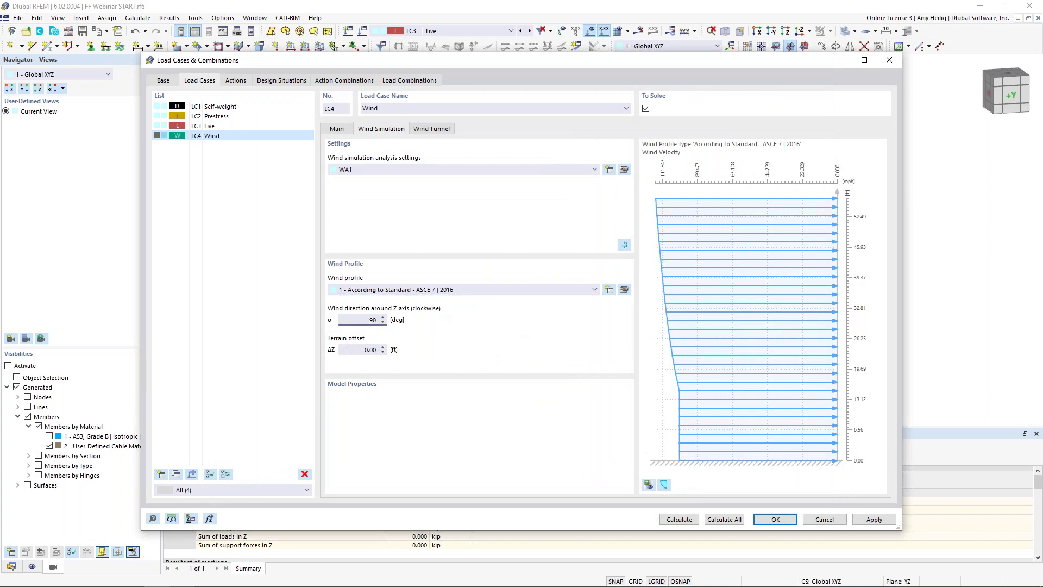
click(357, 350)
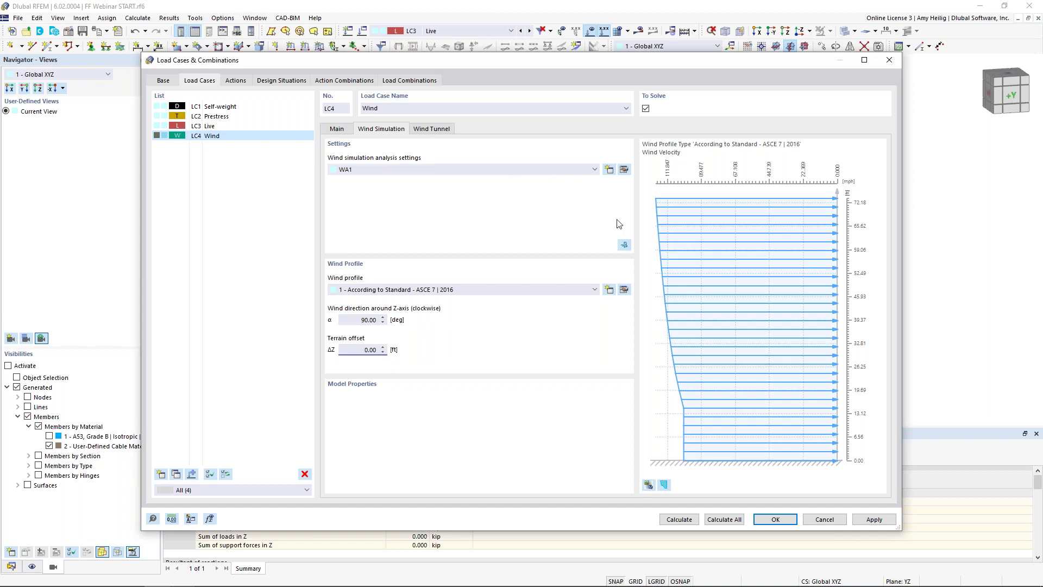
click(625, 245)
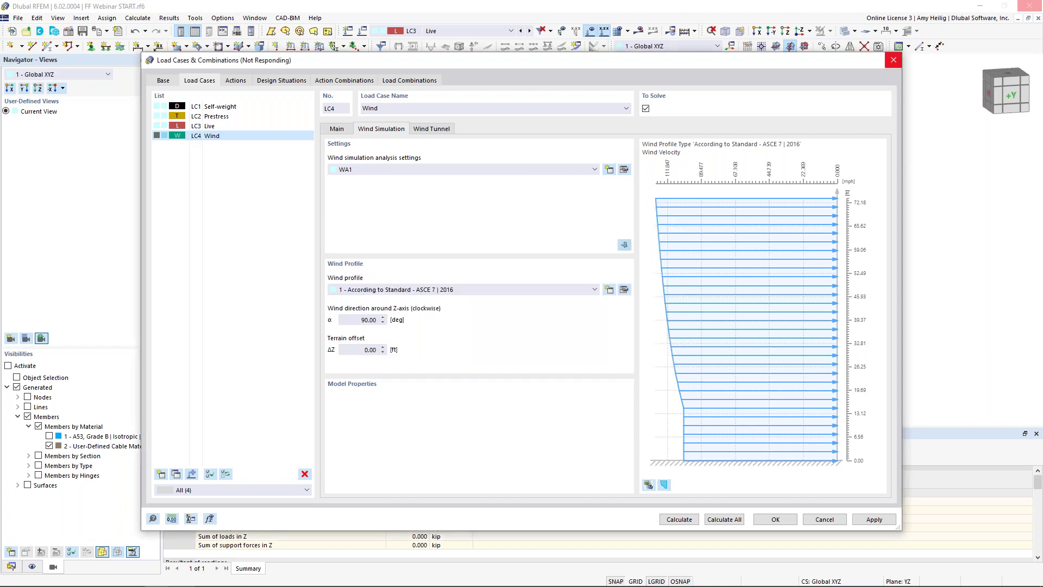
key(super+Tab)
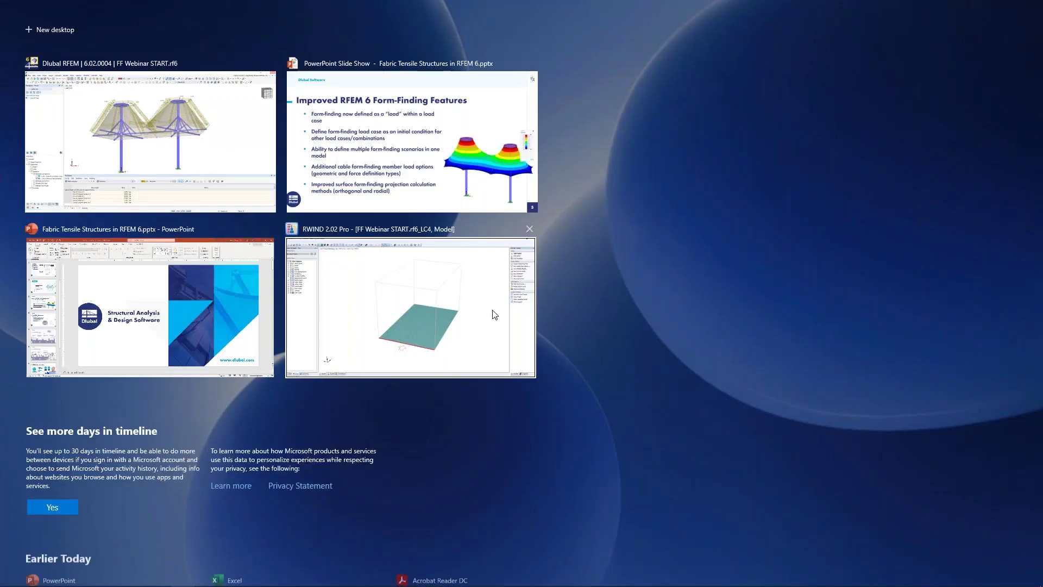
click(494, 315)
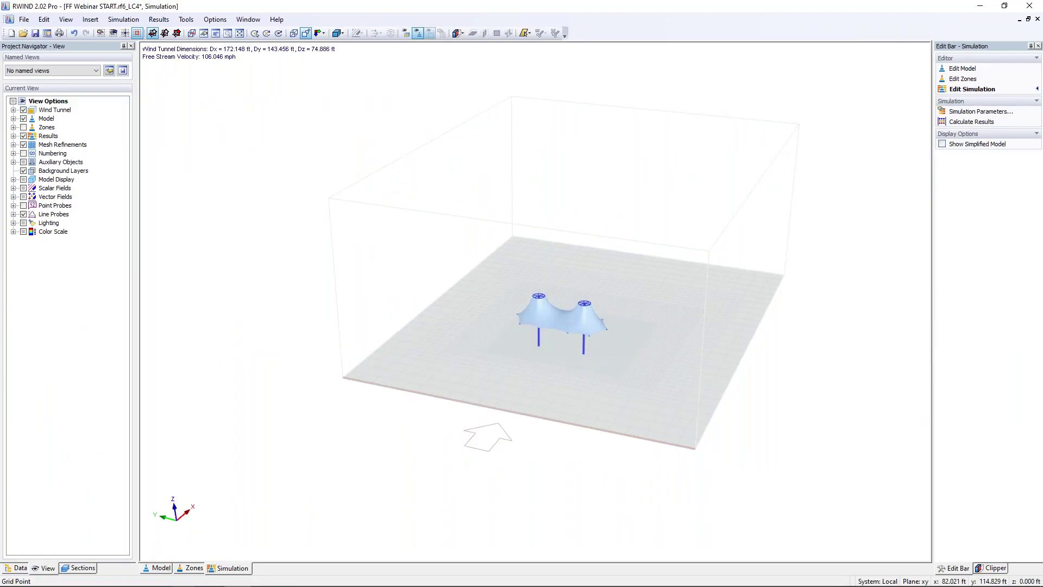
Step: Start the steady-flow wind simulation calculation and view the canopy inside the wind tunnel from several angles
ctrl+middle_drag(770, 409, 686, 400)
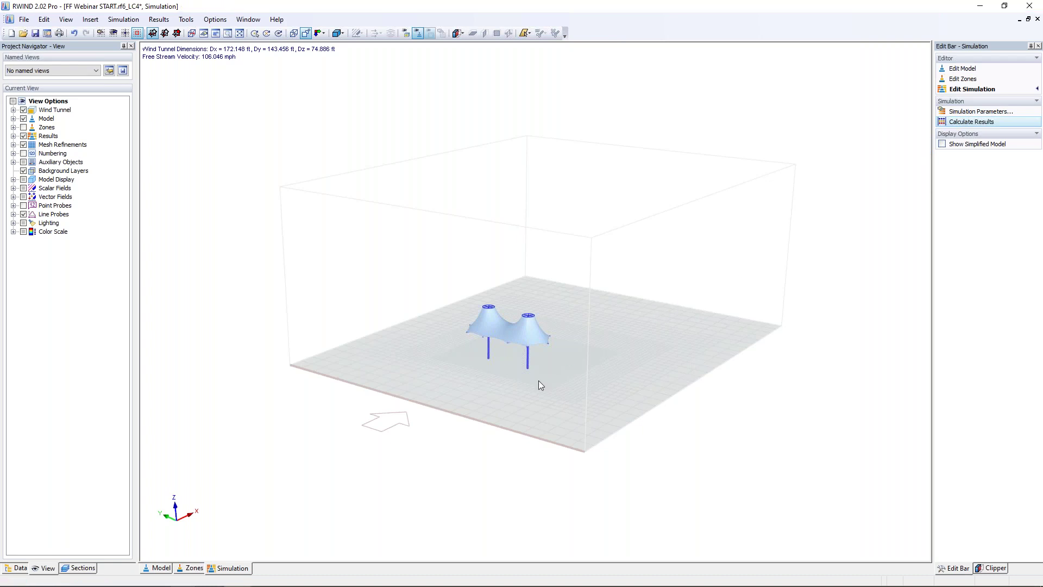
scroll(505, 347, up, 8)
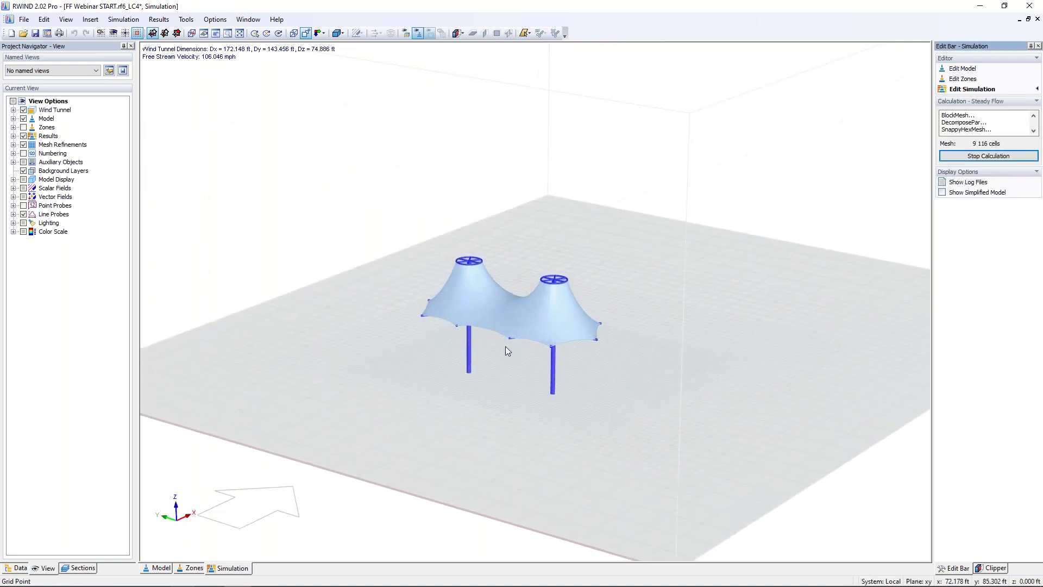
middle_drag(504, 356, 627, 375)
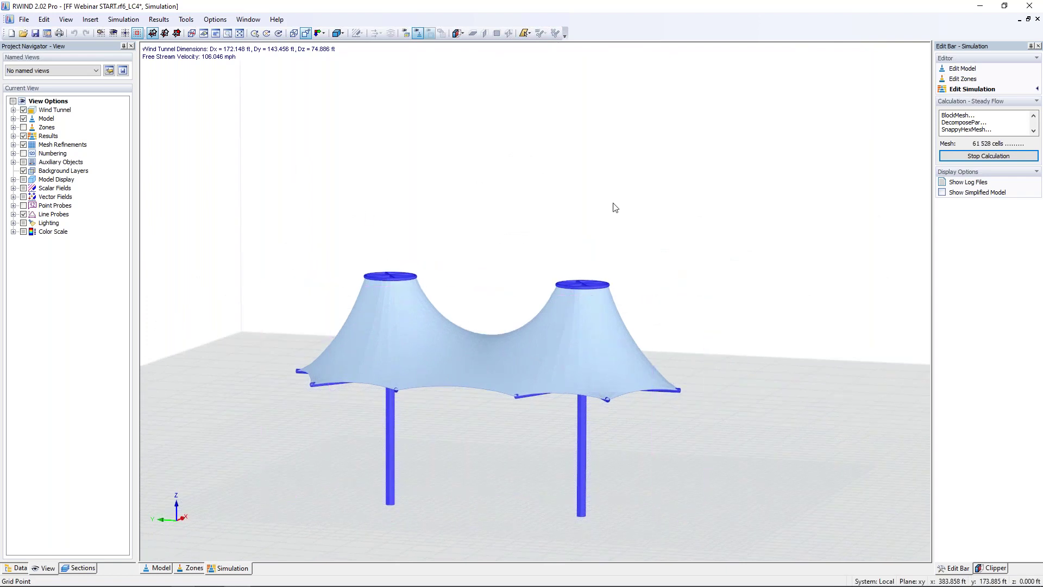
scroll(596, 194, down, 3)
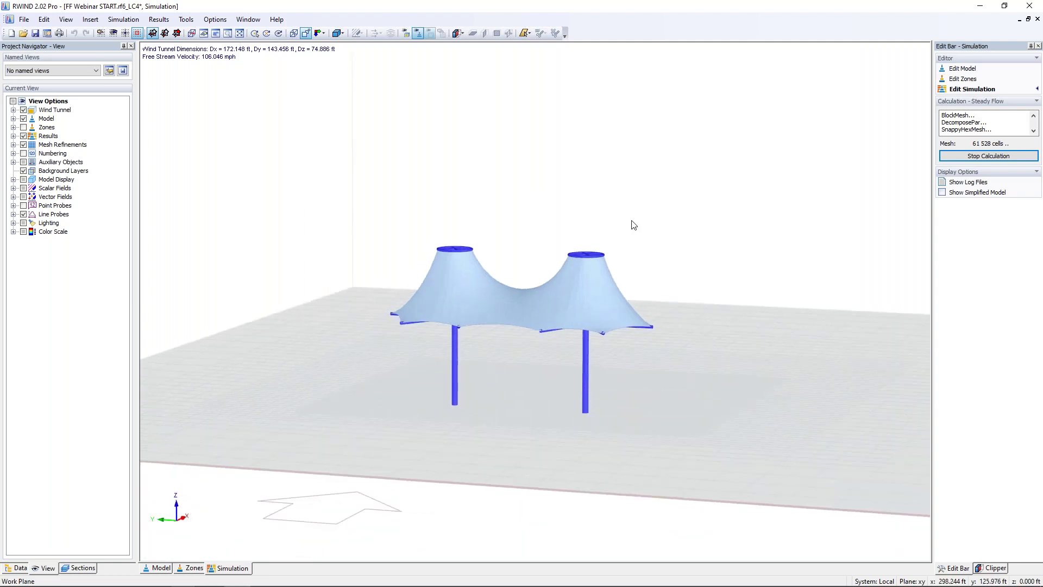
scroll(632, 222, down, 4)
ctrl+middle_drag(633, 224, 528, 254)
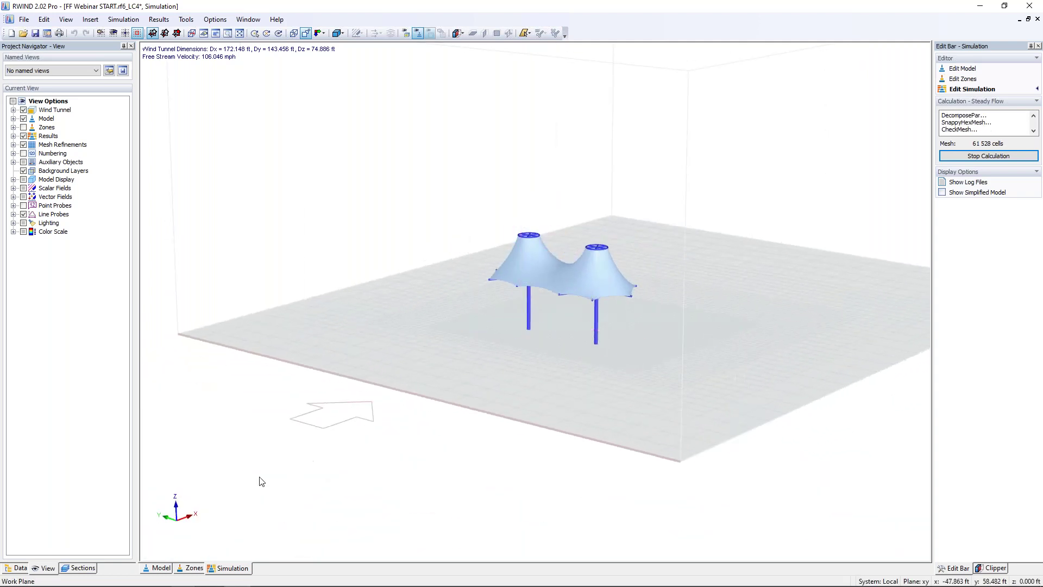
Step: Switch to the model display and inspect the wind tunnel grid around the canopy
click(158, 568)
ctrl+middle_drag(337, 292, 398, 393)
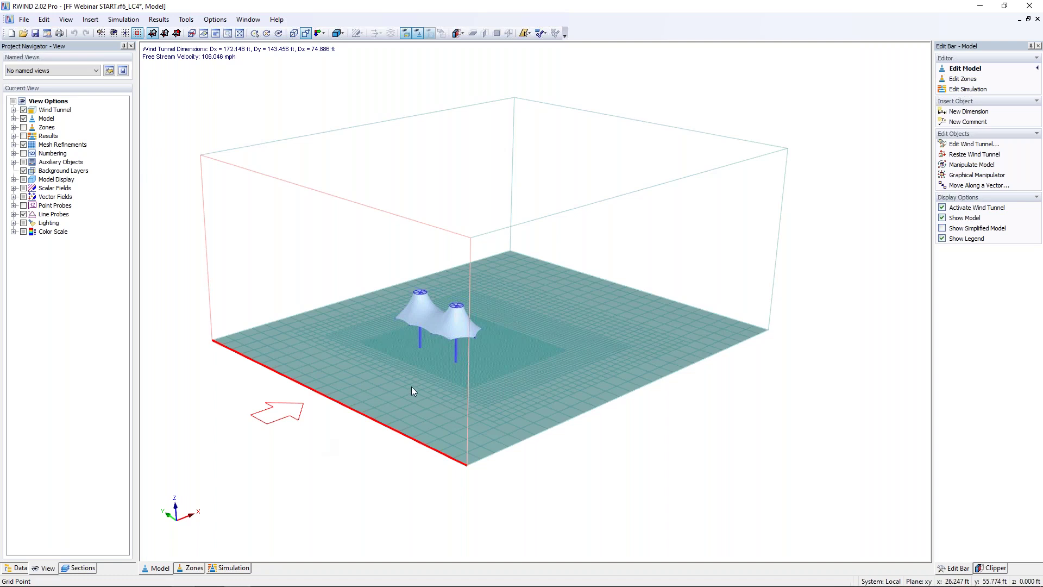
scroll(417, 381, up, 2)
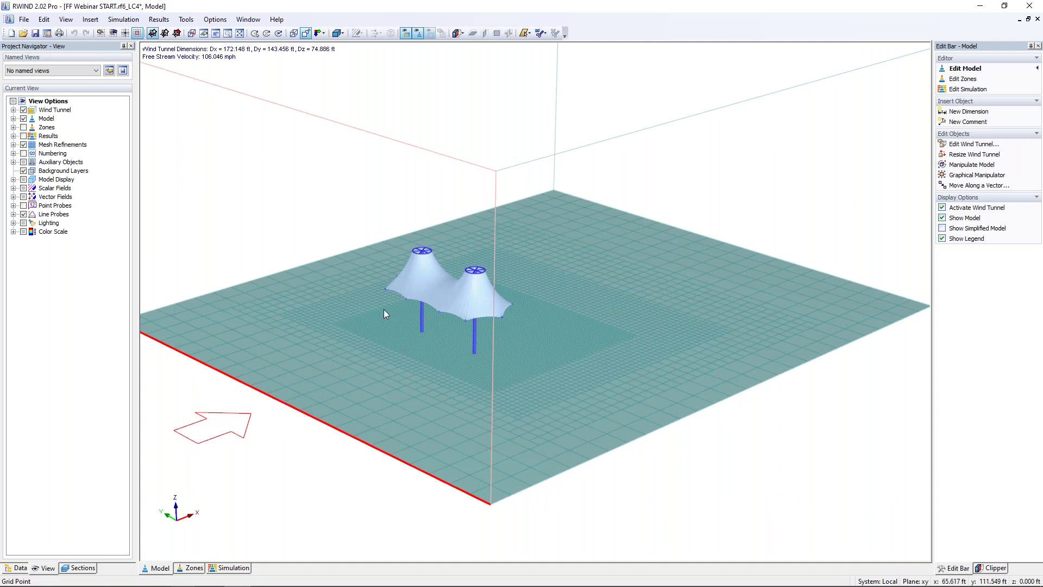
Step: Switch to the zones display and examine the meshed canopy and its supporting frame from above and below
scroll(415, 331, up, 5)
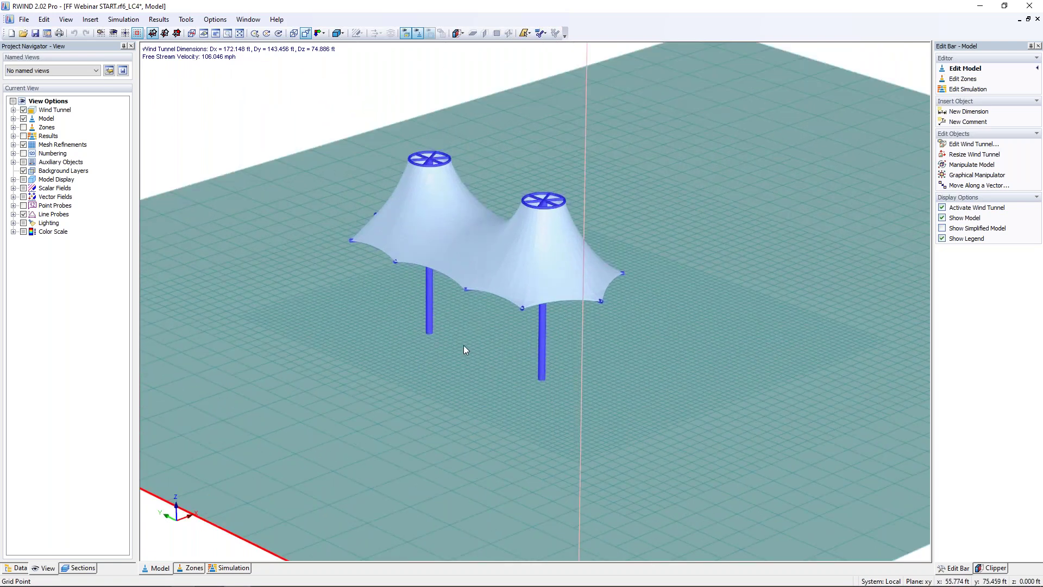
scroll(464, 344, down, 5)
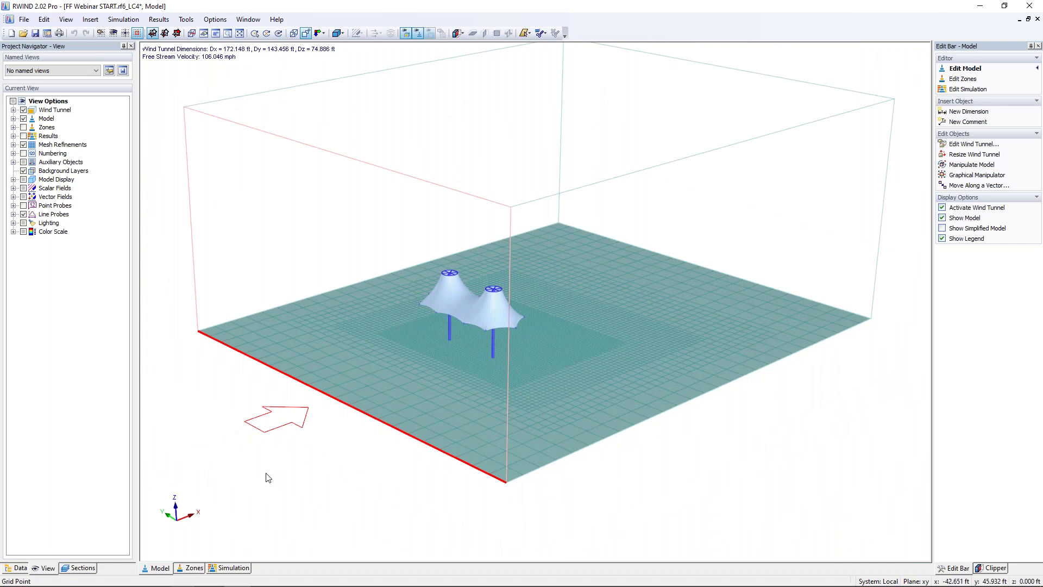
click(191, 568)
middle_drag(337, 428, 241, 480)
scroll(353, 366, up, 3)
scroll(354, 365, up, 4)
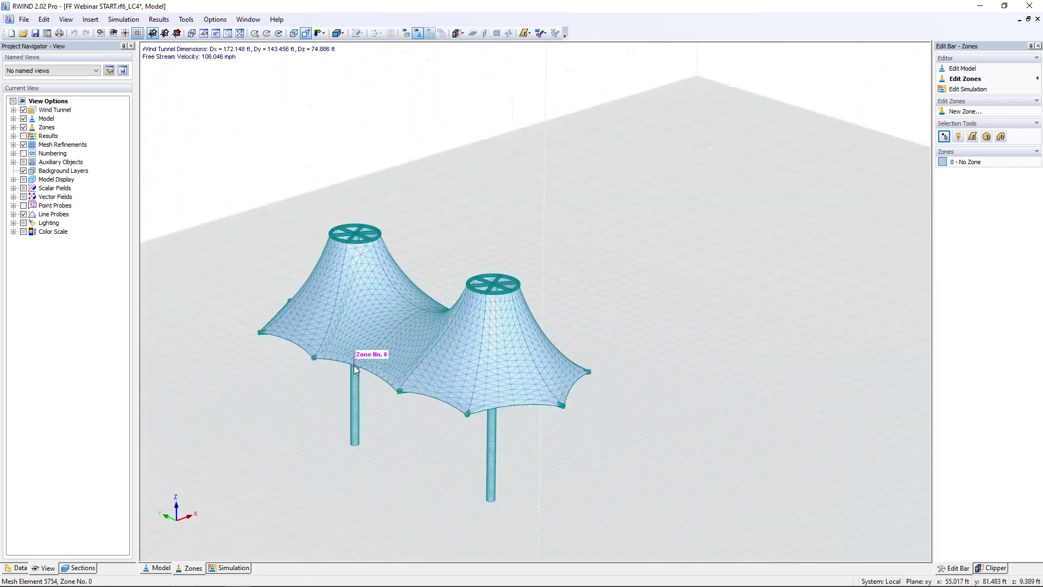
ctrl+middle_drag(358, 406, 547, 222)
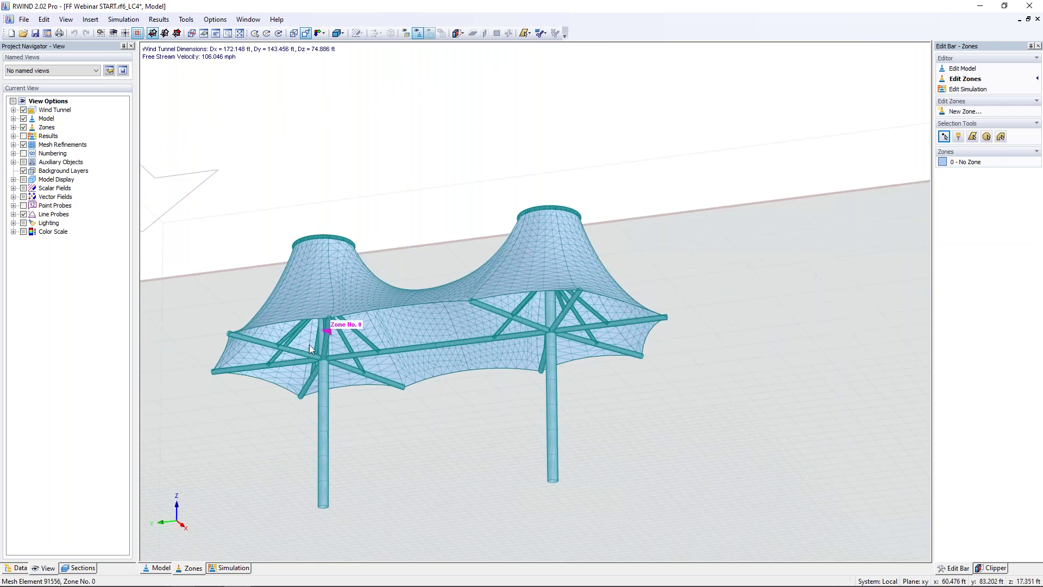
scroll(295, 356, up, 5)
scroll(321, 353, down, 1)
scroll(329, 351, down, 4)
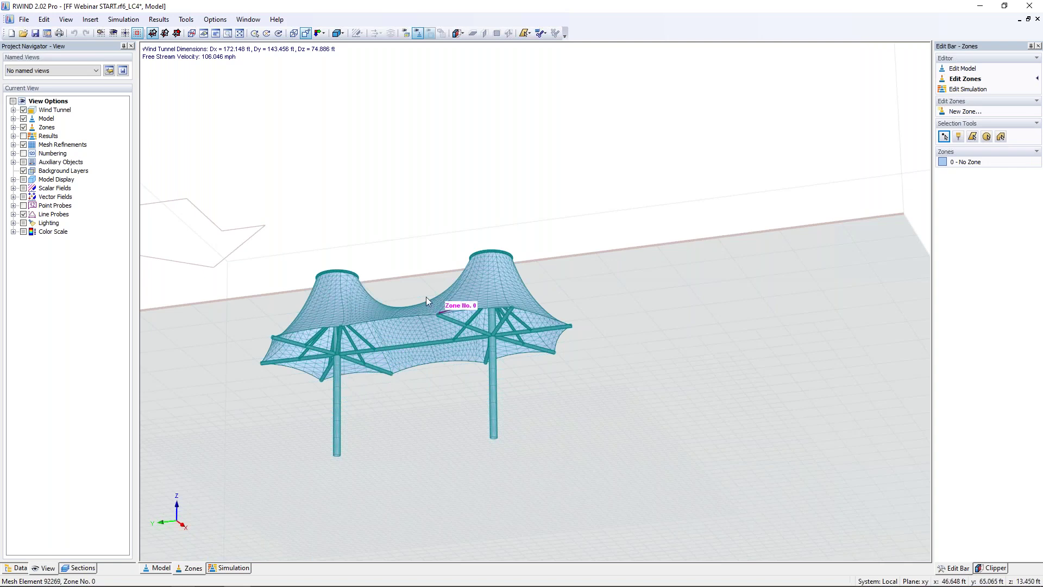
scroll(426, 299, down, 4)
ctrl+middle_drag(418, 342, 351, 411)
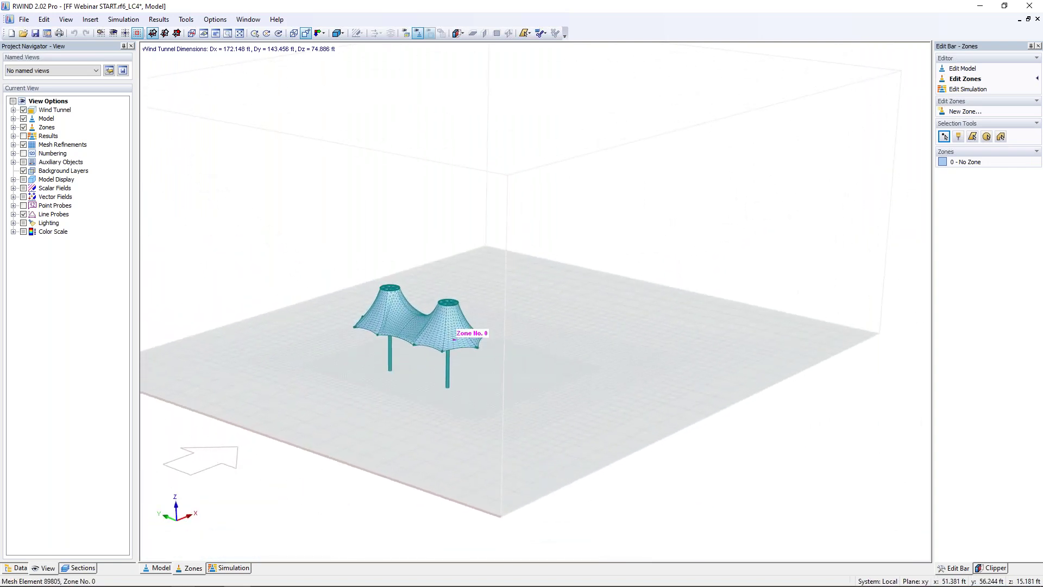
Step: Show the wind simulation results, keep RWIND open, and examine the surface pressure on the canopy's upper side and underside
click(231, 568)
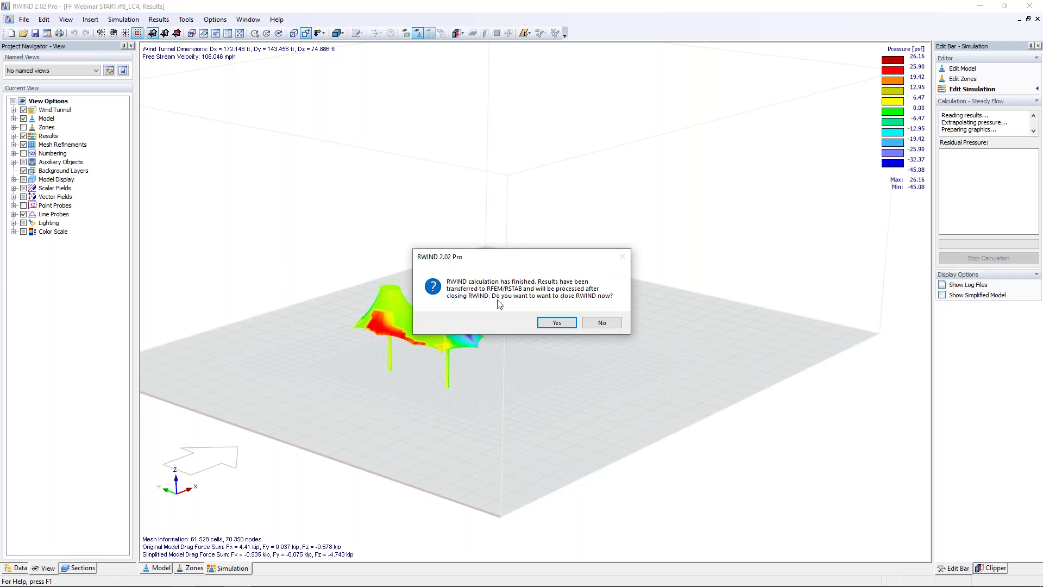
click(601, 324)
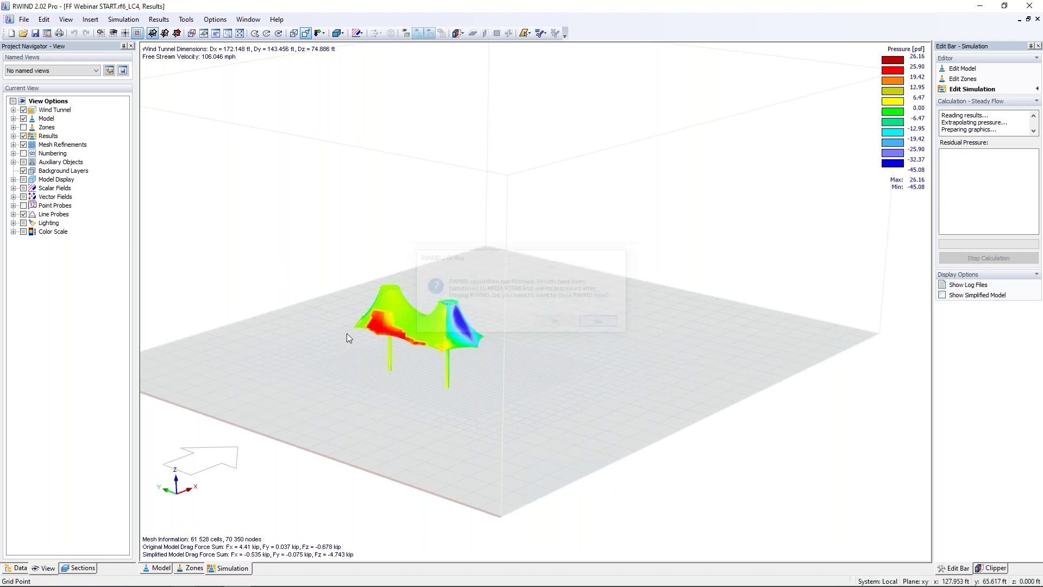
scroll(377, 333, up, 5)
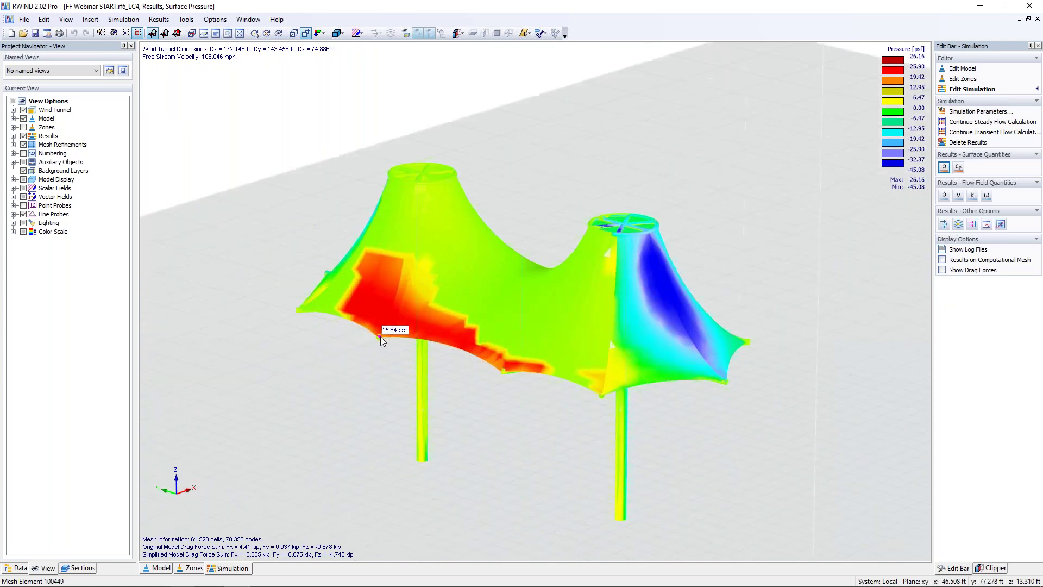
scroll(380, 337, up, 4)
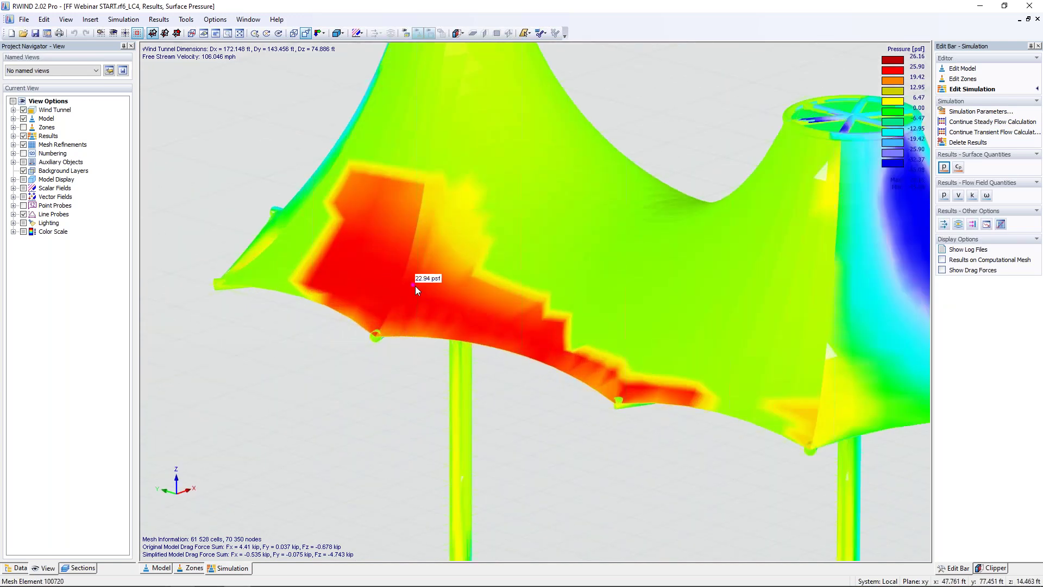
scroll(427, 292, down, 3)
ctrl+middle_drag(508, 403, 598, 162)
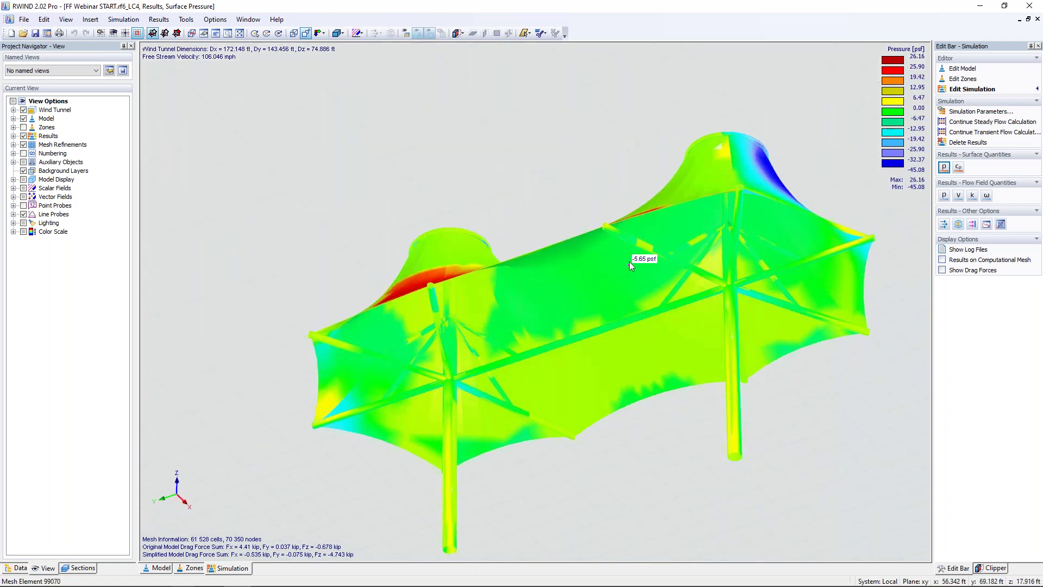
scroll(620, 257, down, 4)
ctrl+middle_drag(621, 213, 445, 508)
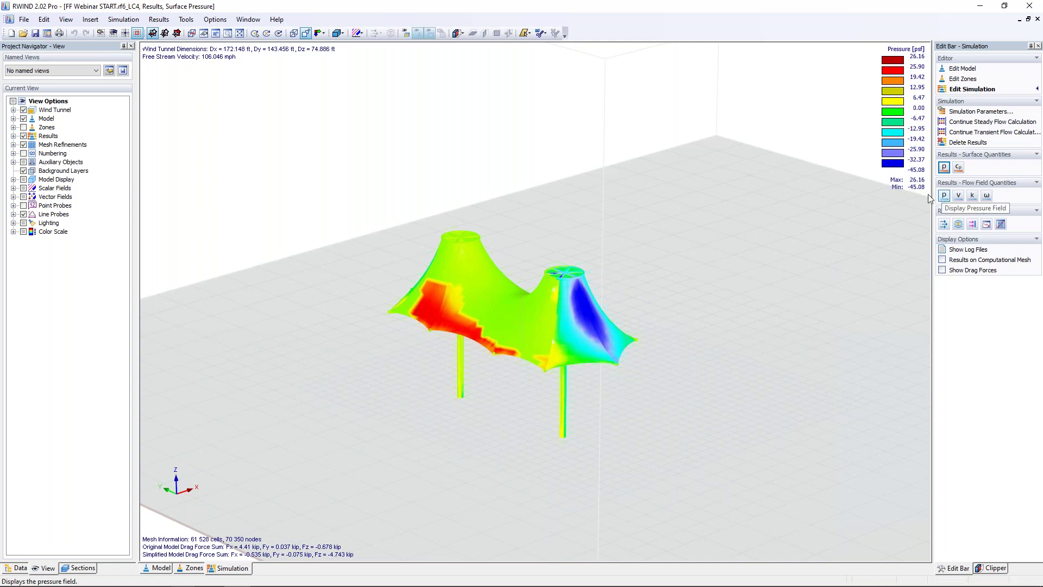
Step: Display the pressure field and the velocity field on a vertical section plane, shifting the plane through the canopy
click(944, 195)
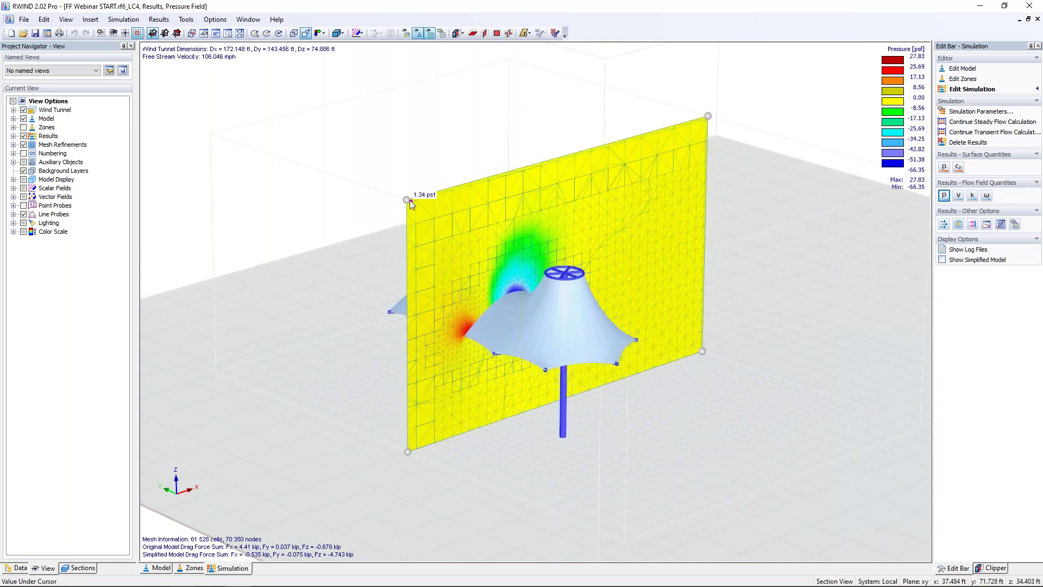
mouse_move(406, 200)
mouse_down()
mouse_move(360, 179)
mouse_move(408, 216)
mouse_move(395, 204)
mouse_up()
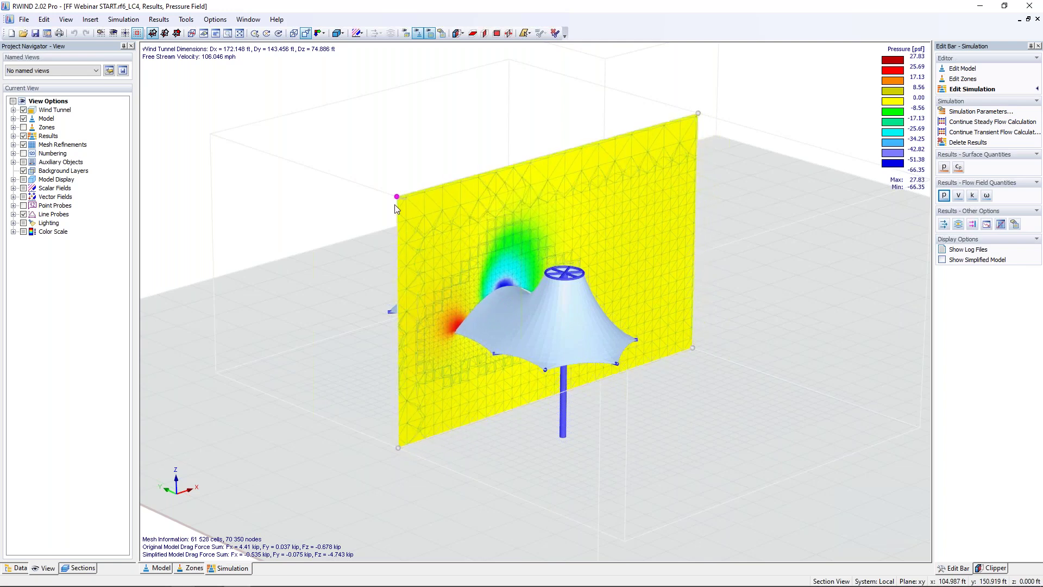
click(959, 196)
drag(397, 195, 428, 223)
Step: Display the velocity vectors on the section plane and shift the plane to inspect the flow around the cones
click(944, 224)
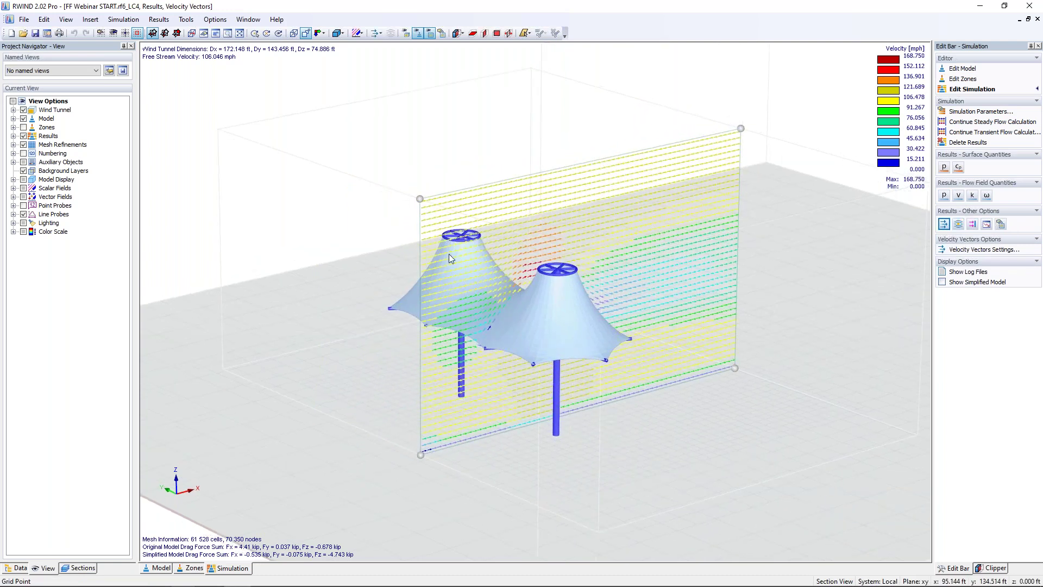
scroll(449, 253, up, 5)
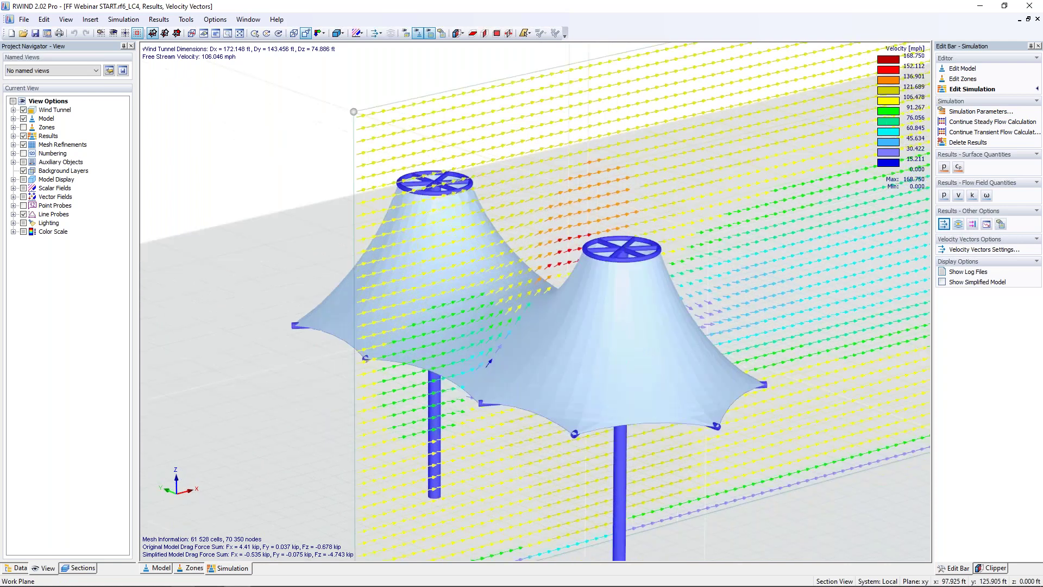
drag(353, 112, 293, 90)
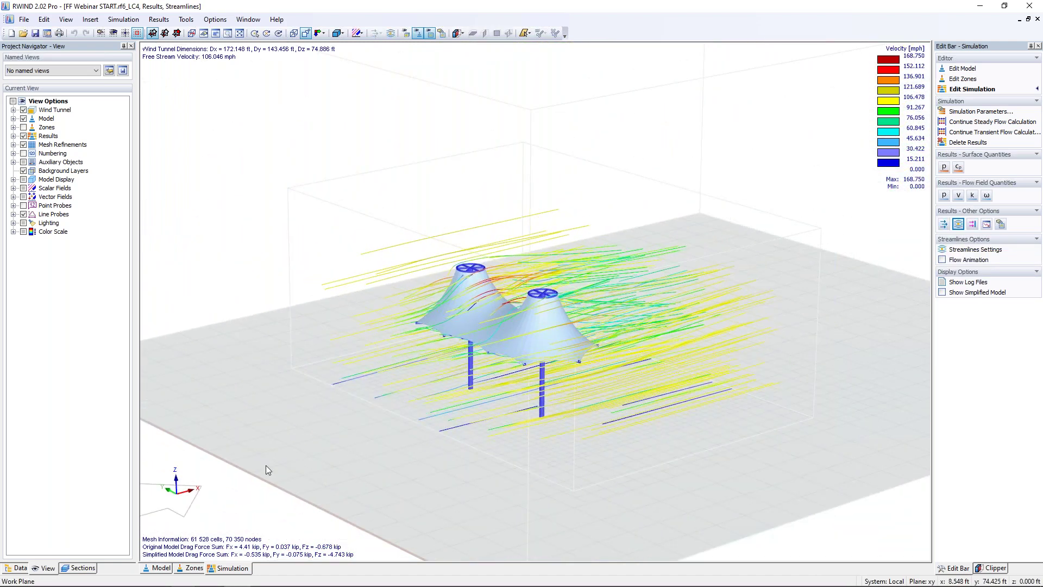
Step: Display the streamlines with flow animation, examine the flow around the canopy from several angles, and stop the animation
click(943, 260)
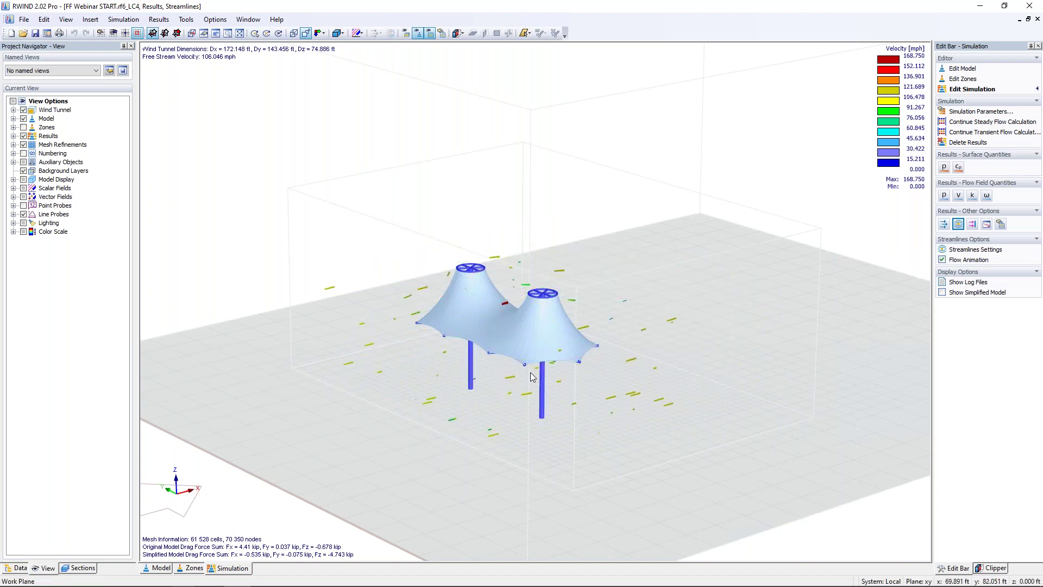
scroll(483, 343, up, 3)
scroll(483, 342, up, 5)
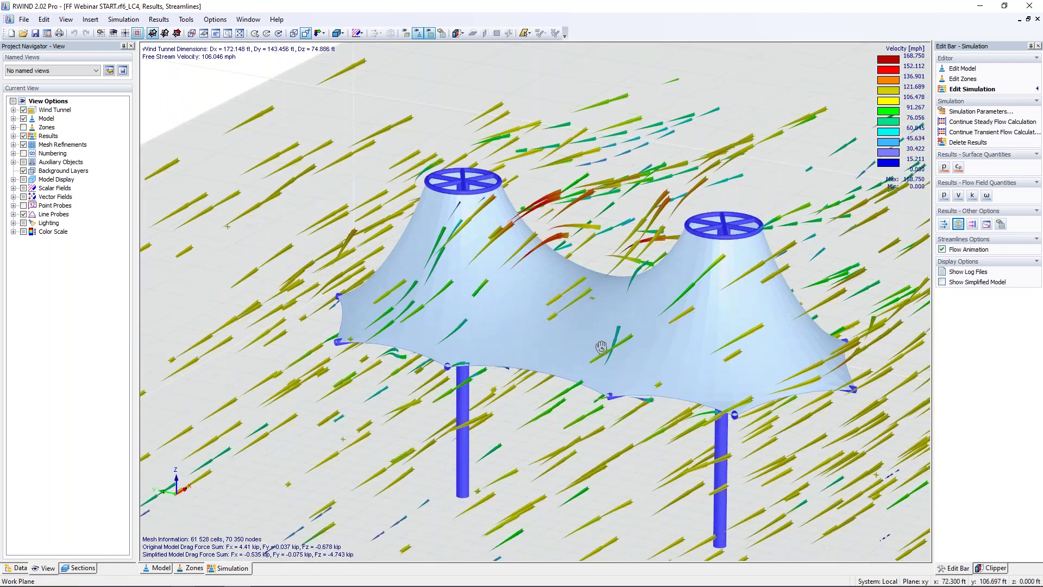
ctrl+middle_drag(601, 348, 436, 370)
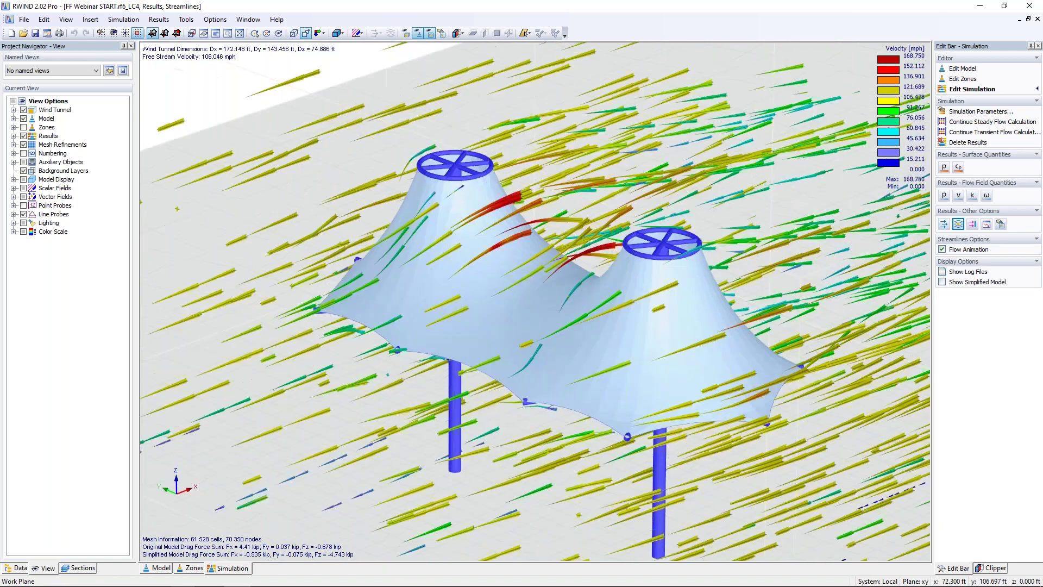
scroll(436, 371, down, 3)
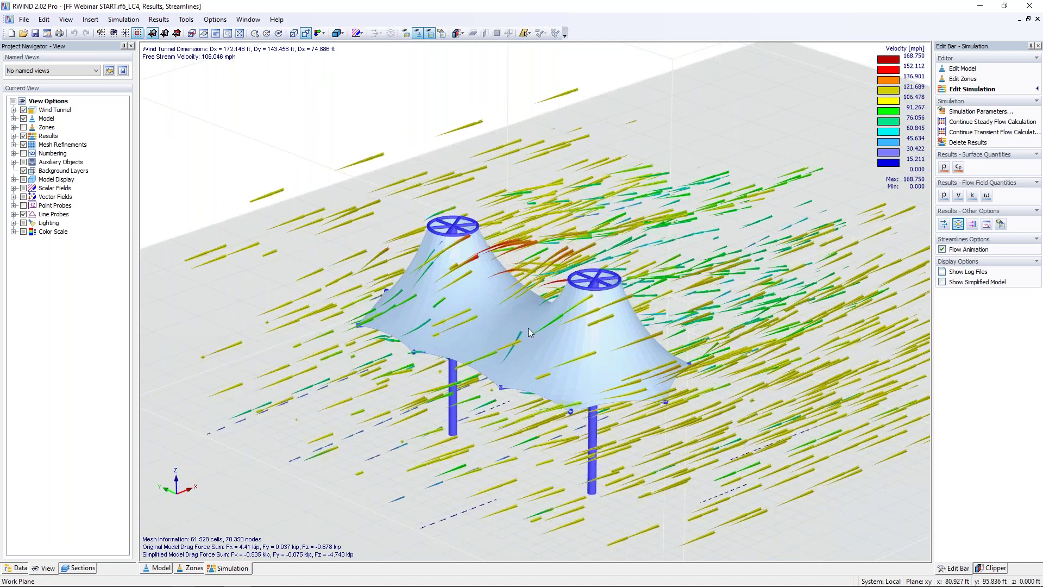
scroll(529, 328, down, 1)
middle_drag(530, 328, 494, 297)
scroll(494, 296, down, 1)
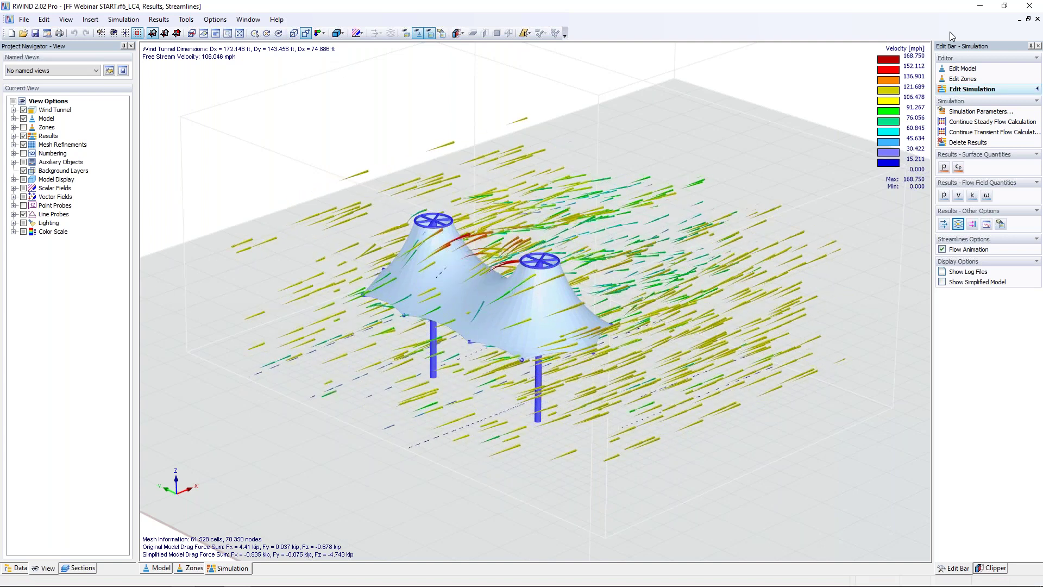
click(942, 250)
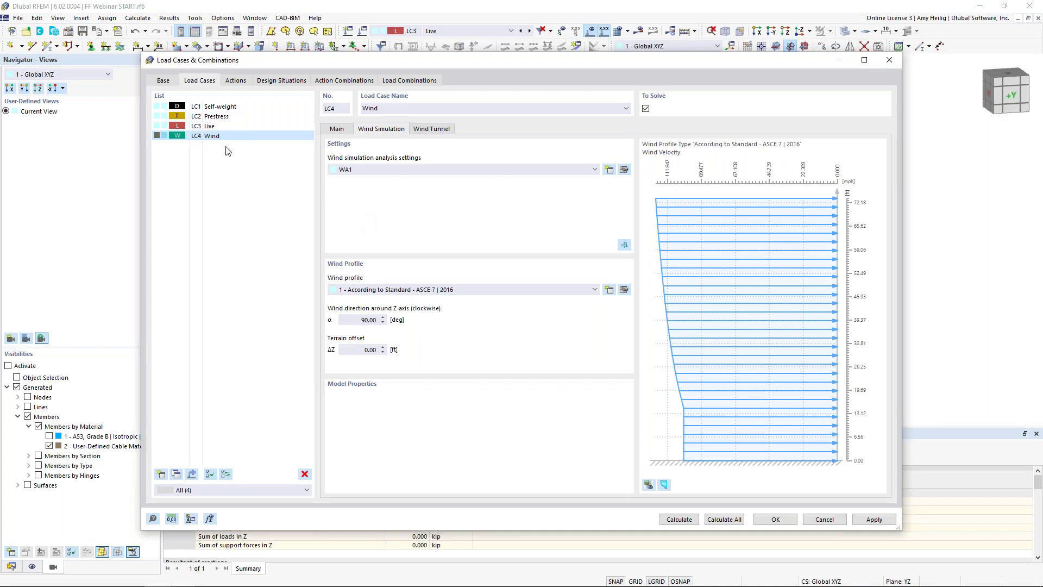
Step: Switch to RFEM, review the ASCE 7 | 2016 combination basis, and deactivate the A2 Self-straining force action
click(167, 82)
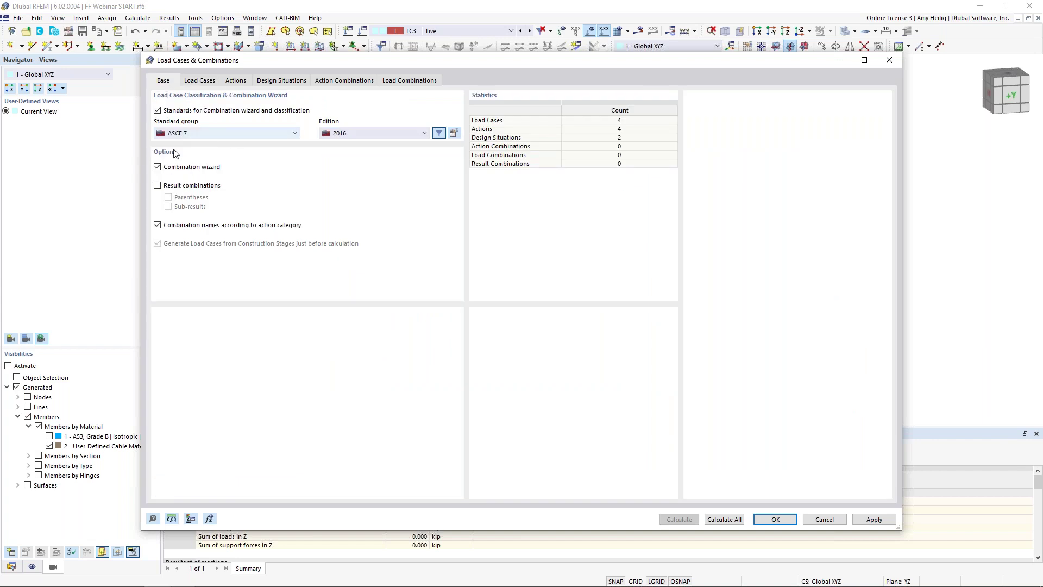
click(237, 82)
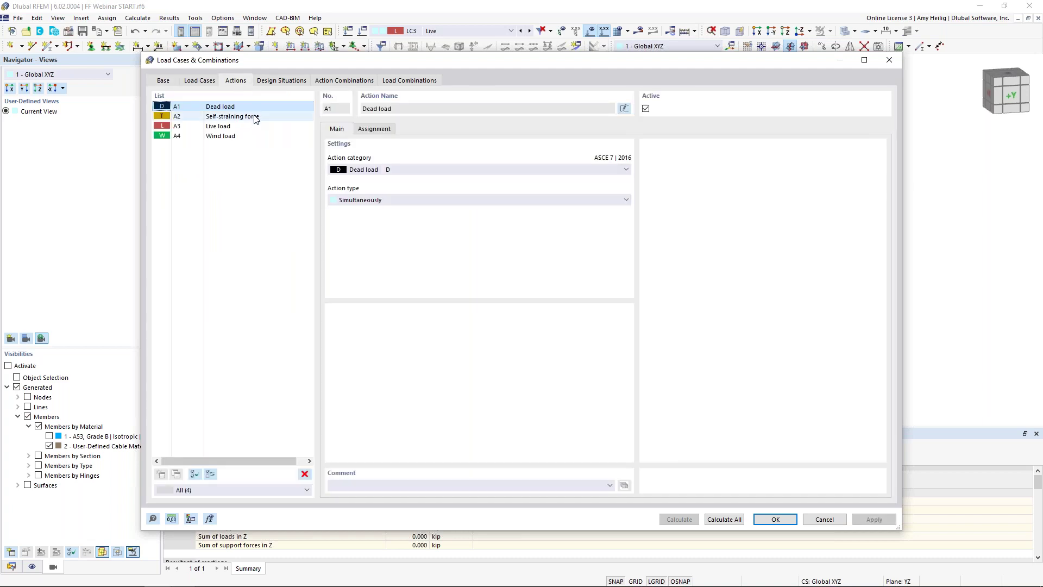
click(292, 117)
click(646, 108)
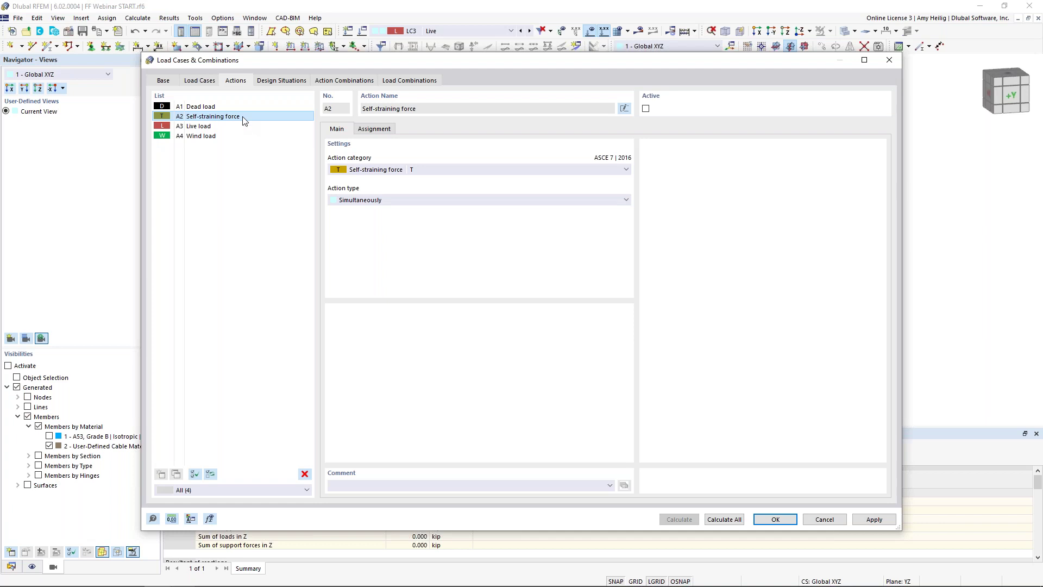
Step: Edit combination wizard 1 of design situation DS1 to consider the initial state from LC2 - Prestress
click(294, 81)
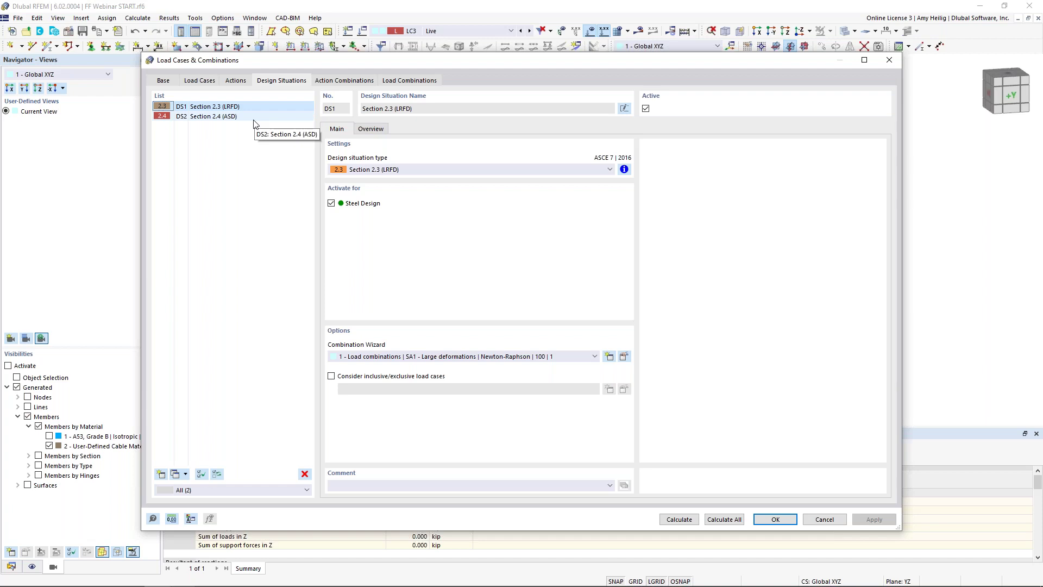
click(625, 357)
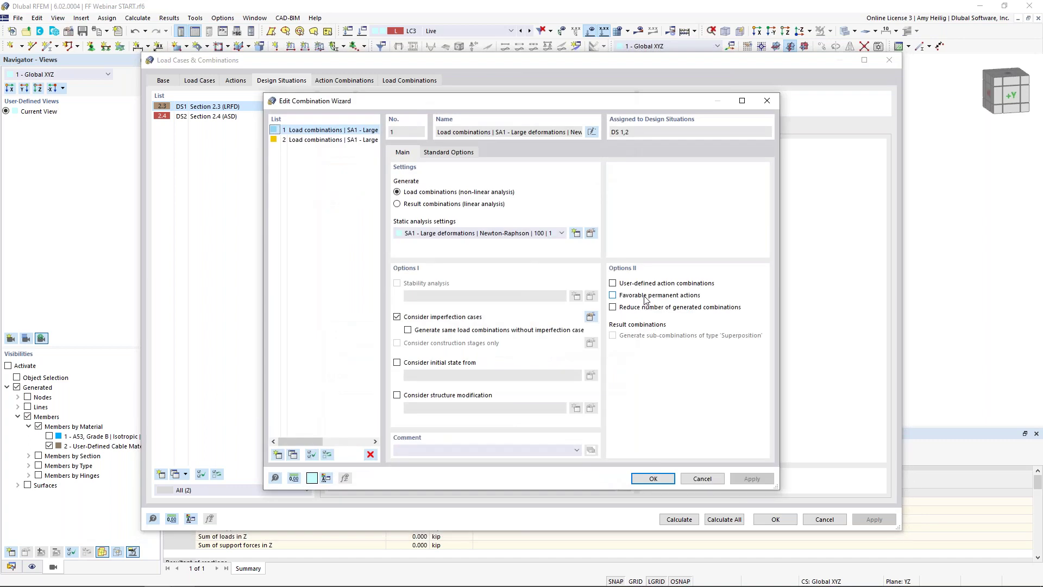
click(397, 362)
click(462, 376)
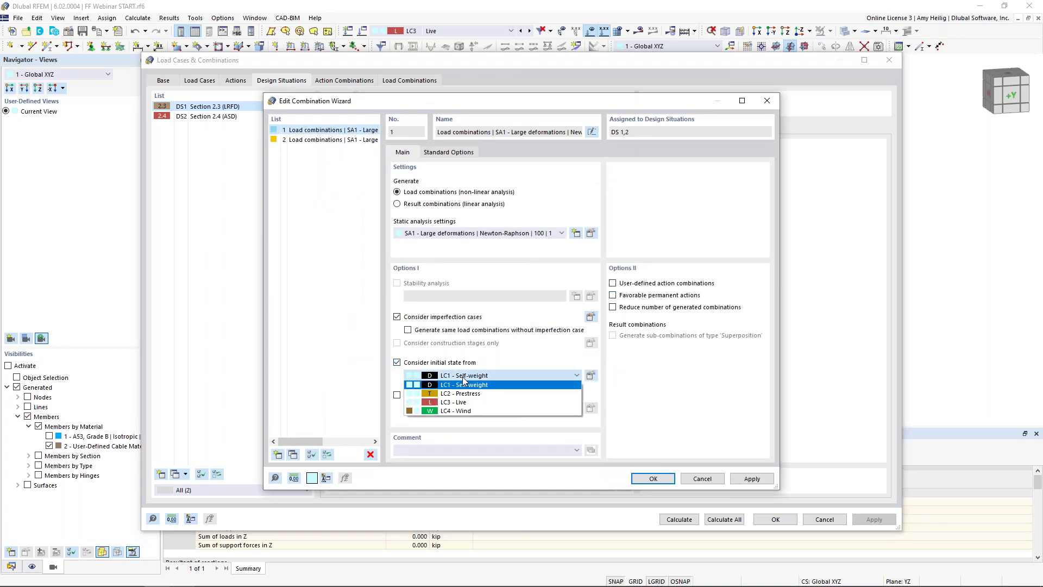
click(459, 393)
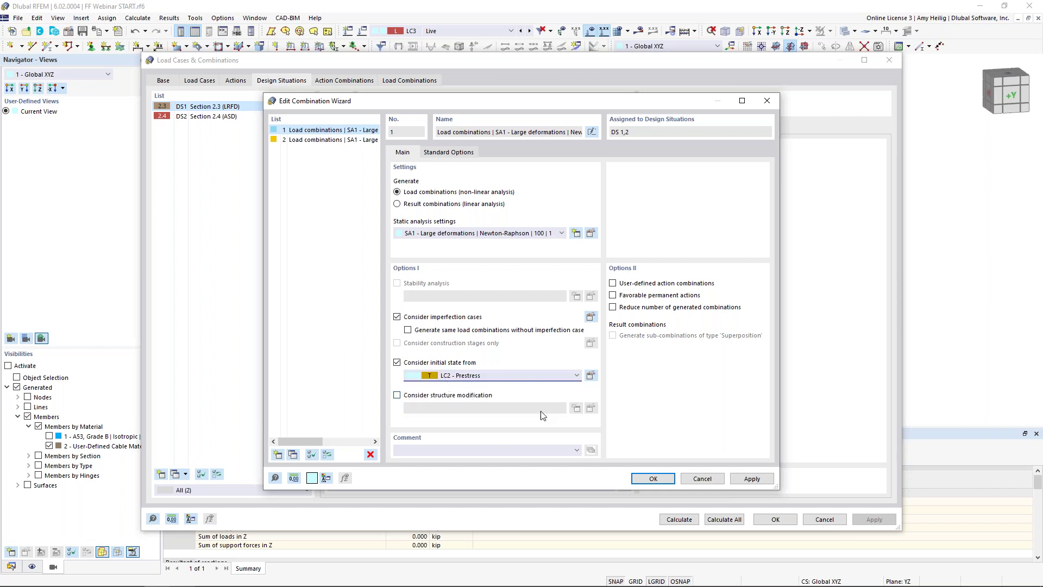
click(647, 478)
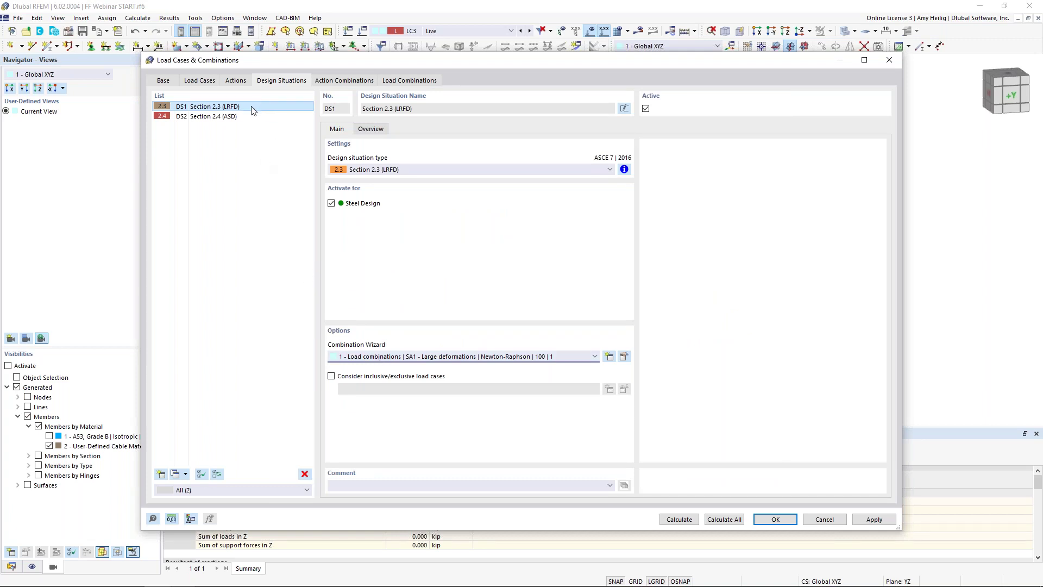
Step: Generate the load combinations for DS1 and DS2 and review the initial state settings of CO3, CO4 and CO5
click(237, 117)
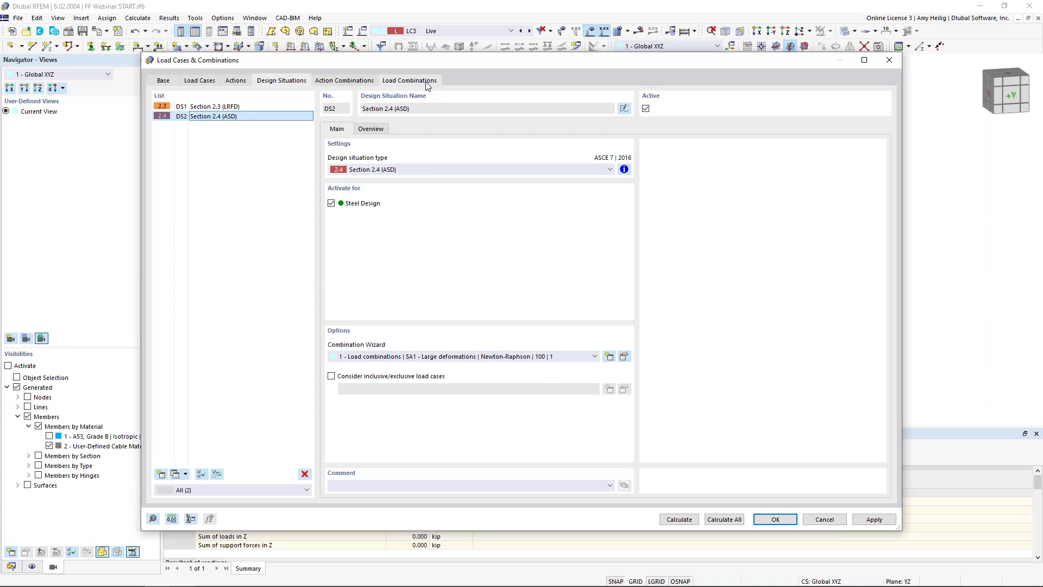
click(409, 81)
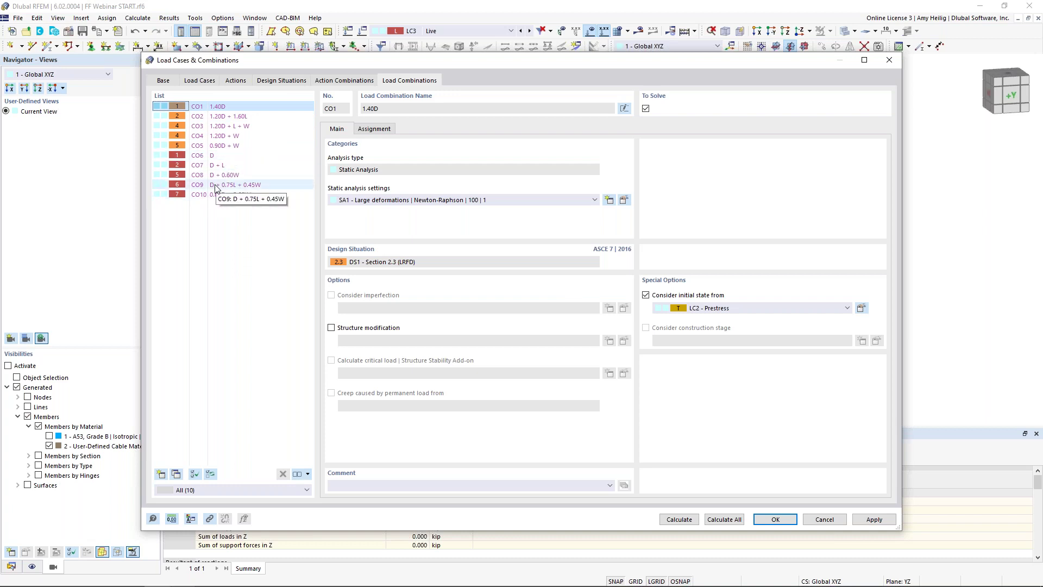
click(258, 126)
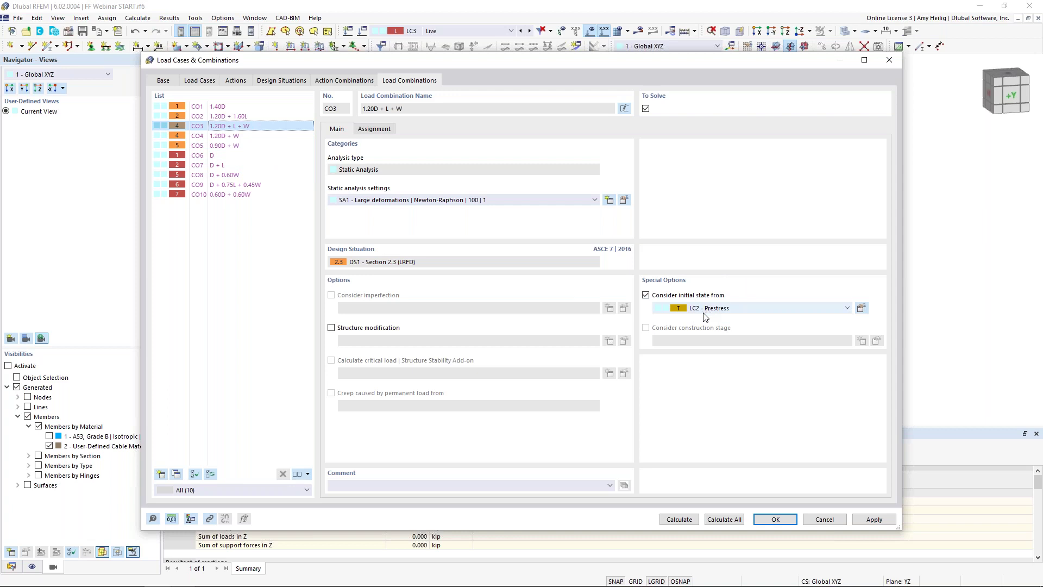
click(236, 136)
click(239, 146)
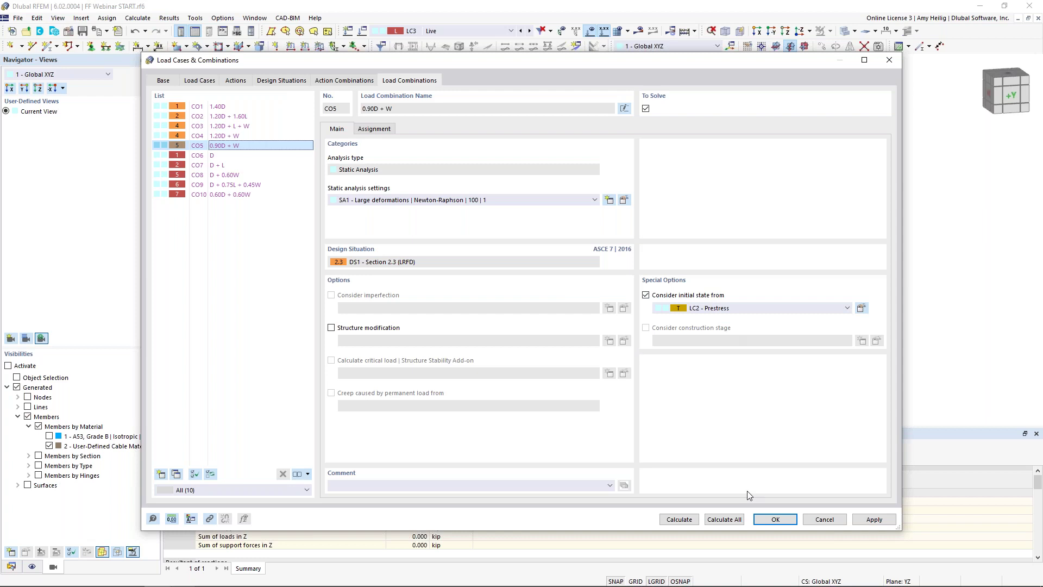
Step: Accept the load combination settings and examine the canopy frame from several angles, finishing with a straight side view
click(776, 519)
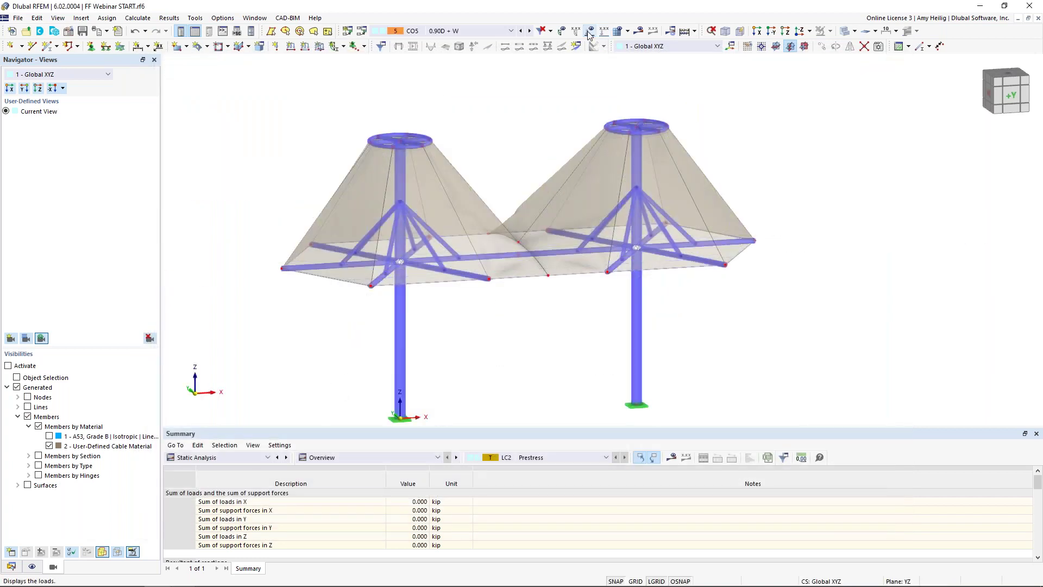
scroll(425, 215, down, 4)
ctrl+middle_drag(408, 239, 441, 249)
scroll(516, 224, down, 2)
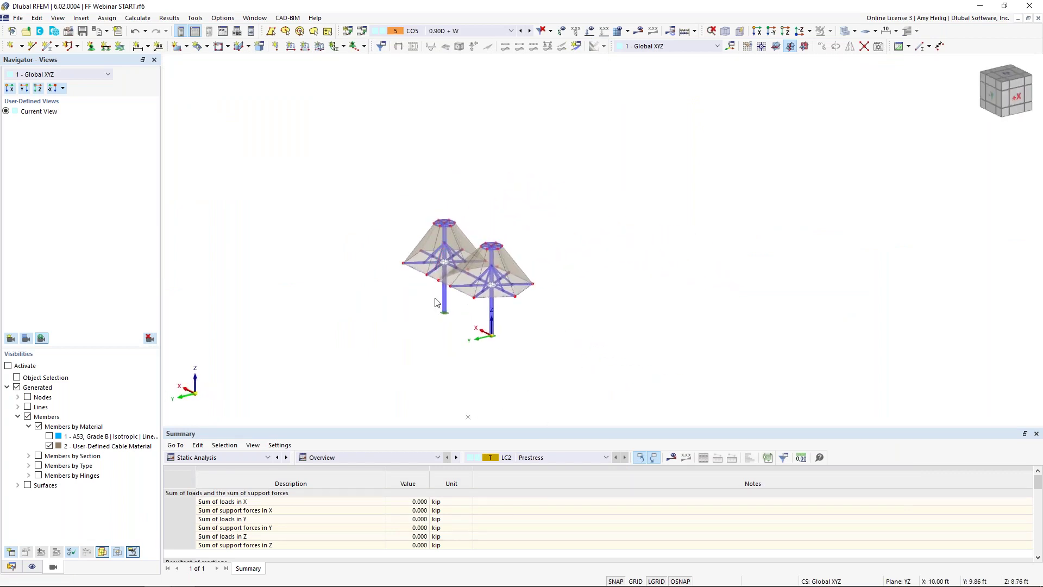
scroll(434, 303, up, 3)
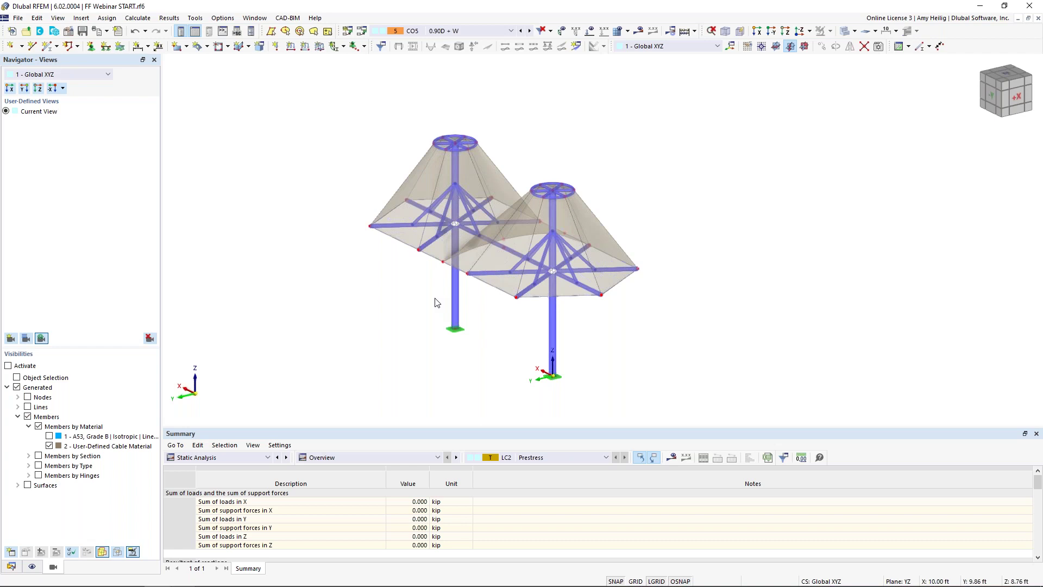
ctrl+middle_drag(473, 323, 586, 269)
scroll(529, 276, up, 2)
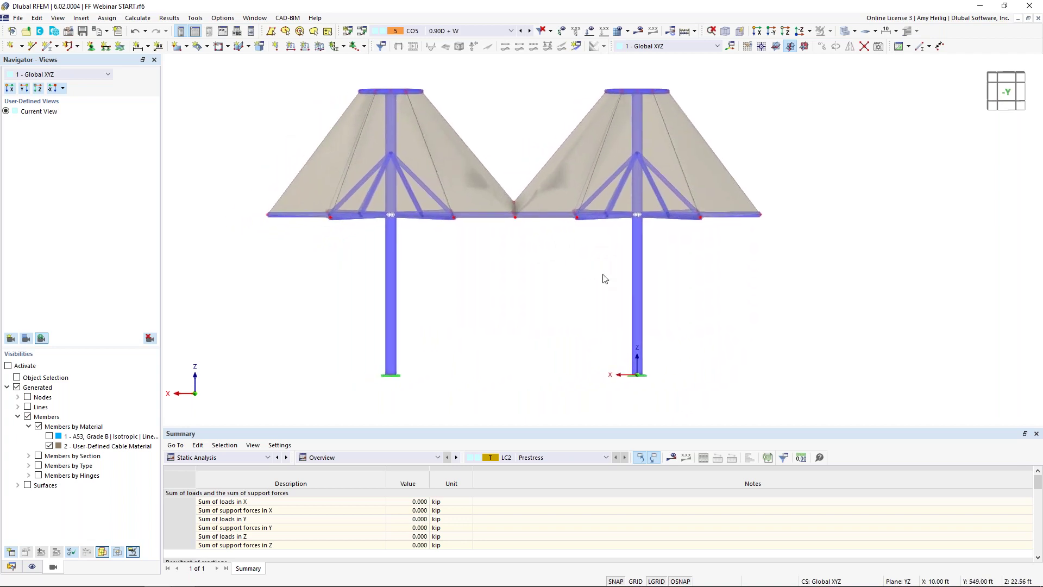
Step: Select both columns and create new effective lengths for them without torsional and lateral-torsional buckling
drag(708, 316, 347, 276)
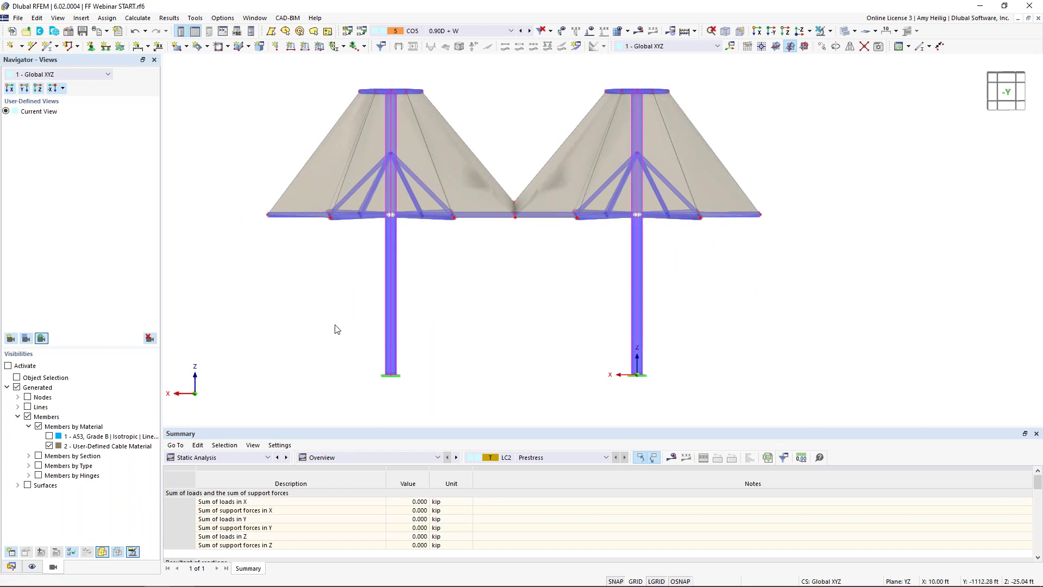
double_click(394, 308)
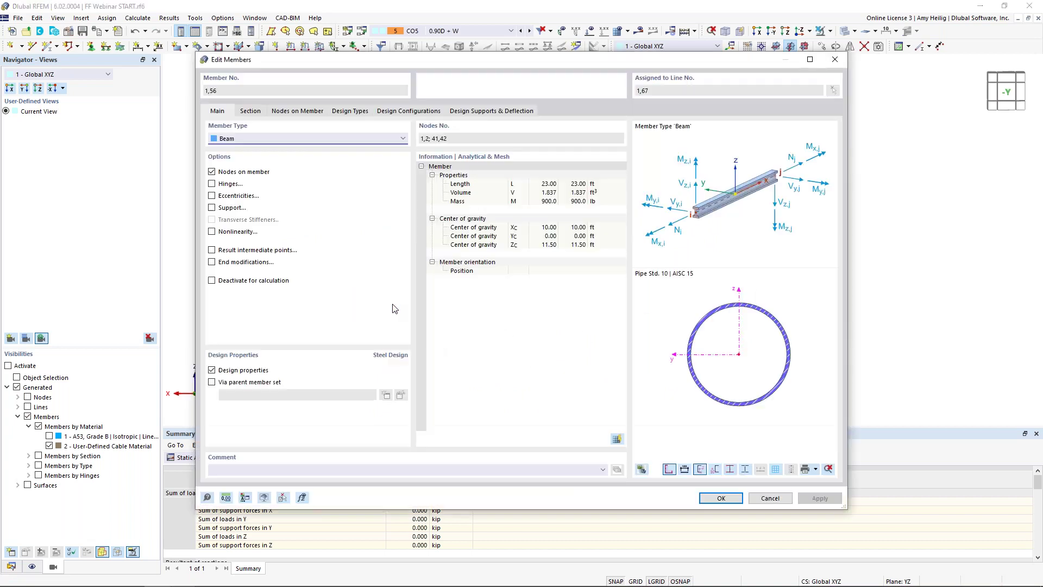
click(350, 111)
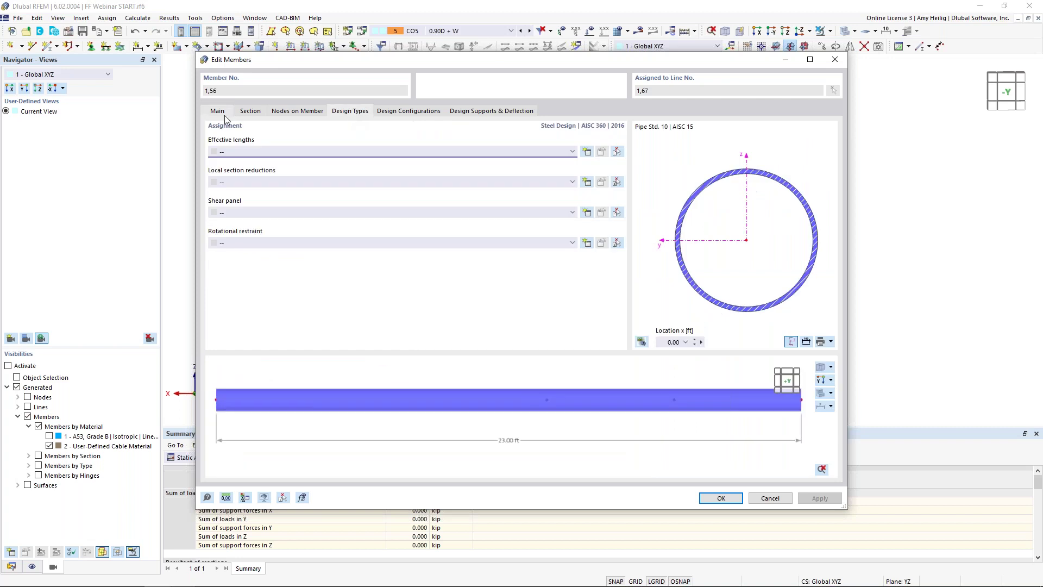
click(587, 152)
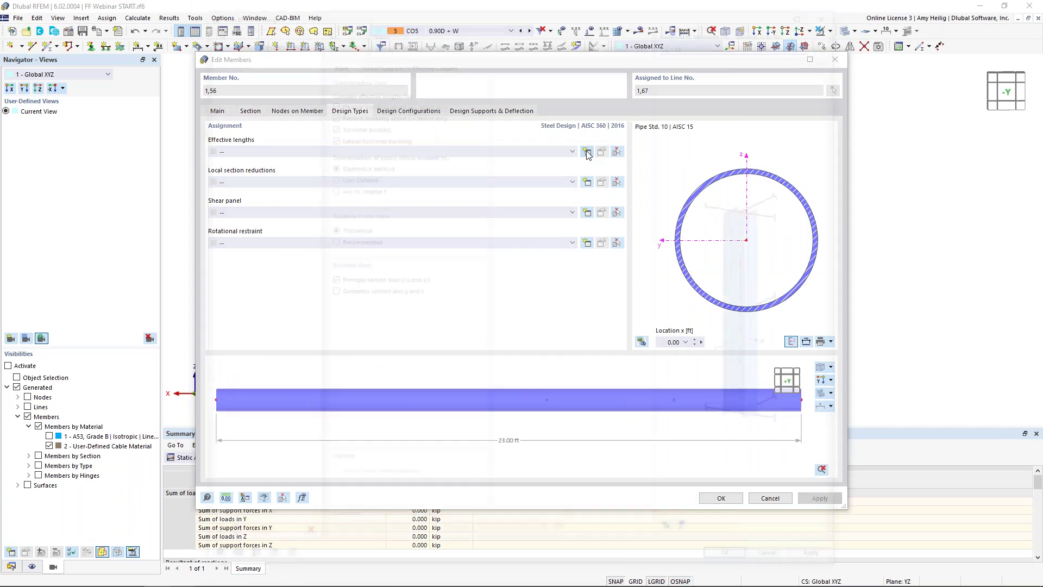
click(371, 124)
click(365, 139)
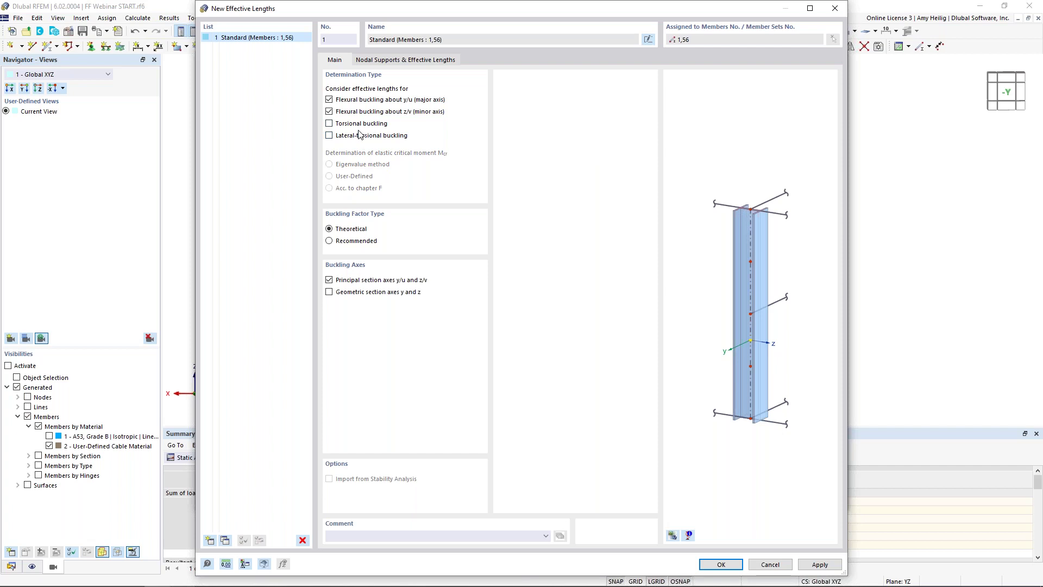
Step: Define the columns' effective lengths as absolute values of 13 ft about both principal axes and assign them
click(405, 61)
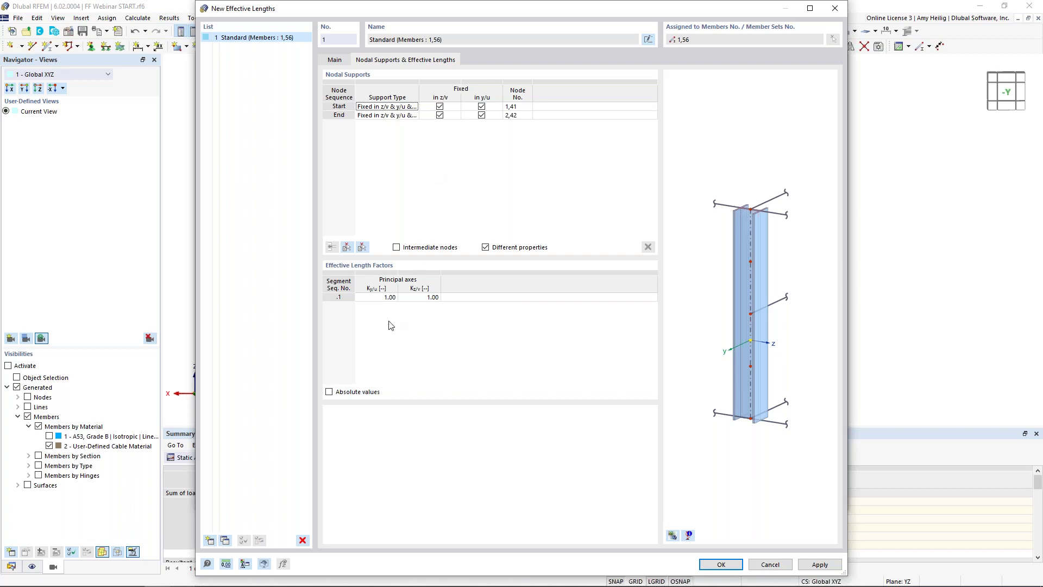
click(330, 392)
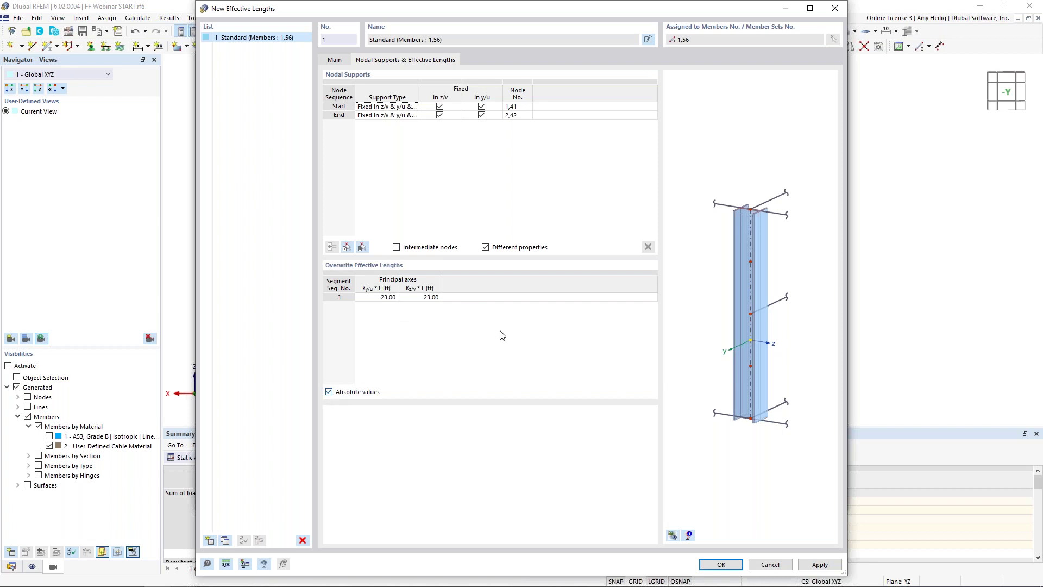
click(672, 535)
click(381, 297)
text(13)
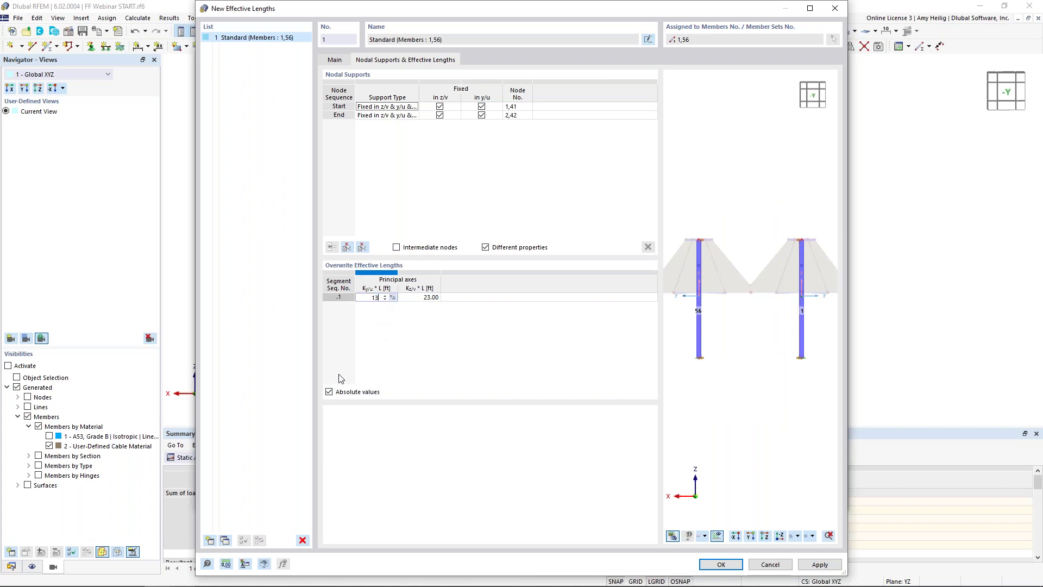
key(Tab)
text(1)
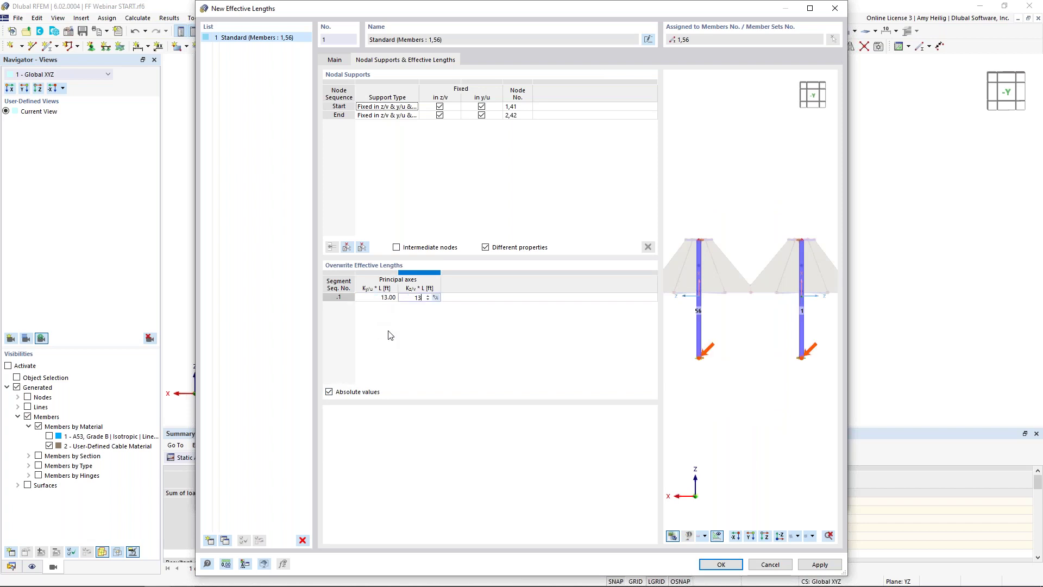
click(380, 298)
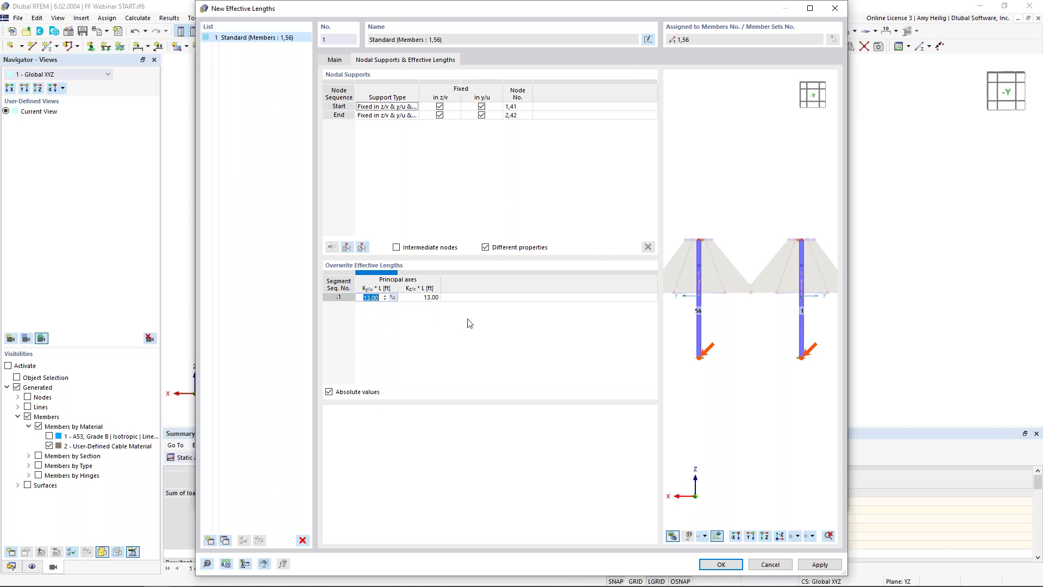
click(721, 564)
click(719, 498)
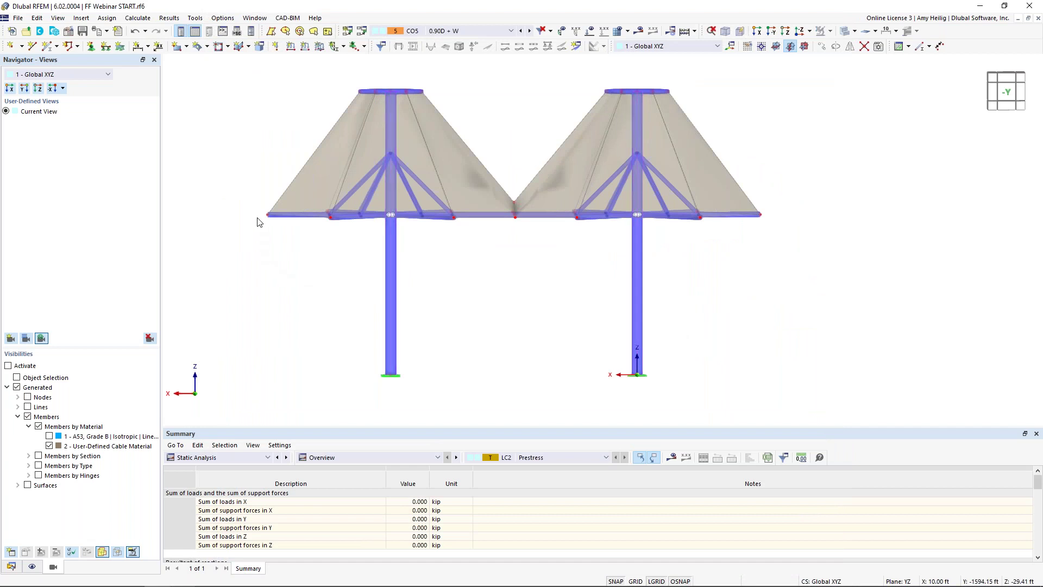
drag(253, 203, 781, 236)
ctrl+middle_drag(480, 263, 520, 303)
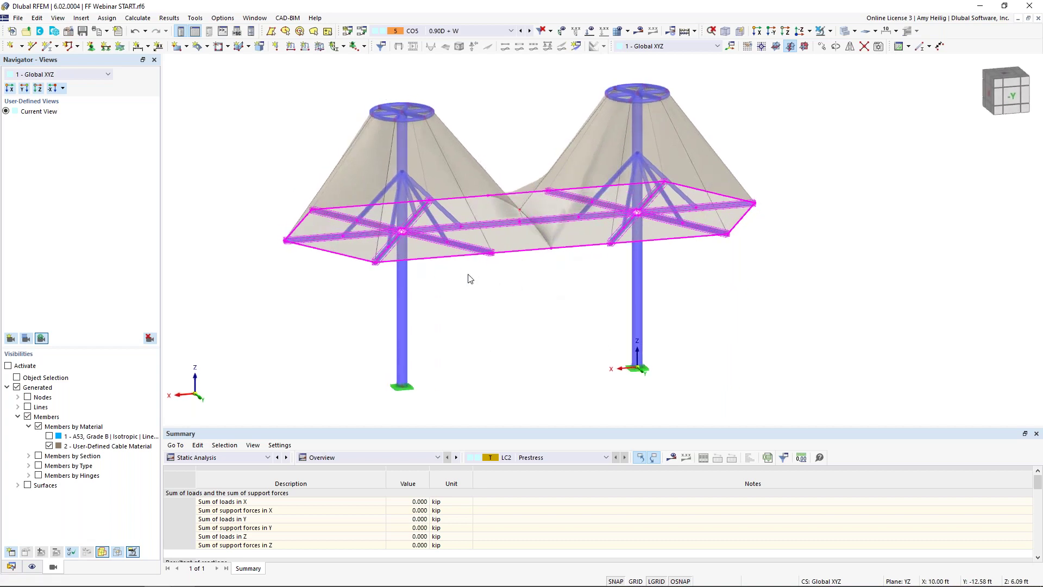
click(479, 326)
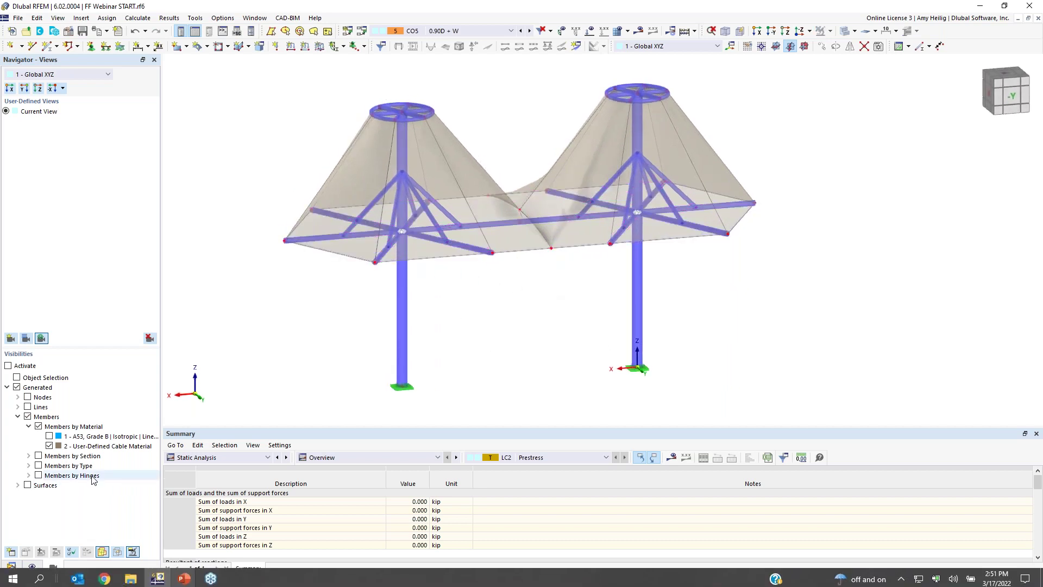
Step: Restrict the visibility to the members of material A53, Grade B, leaving out the user-defined cable material
click(50, 446)
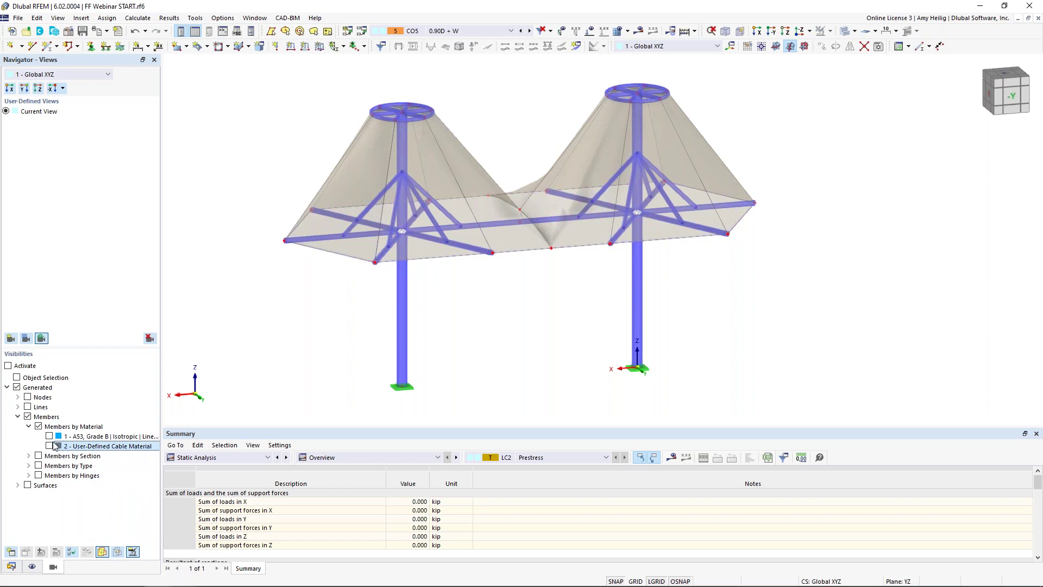
click(53, 438)
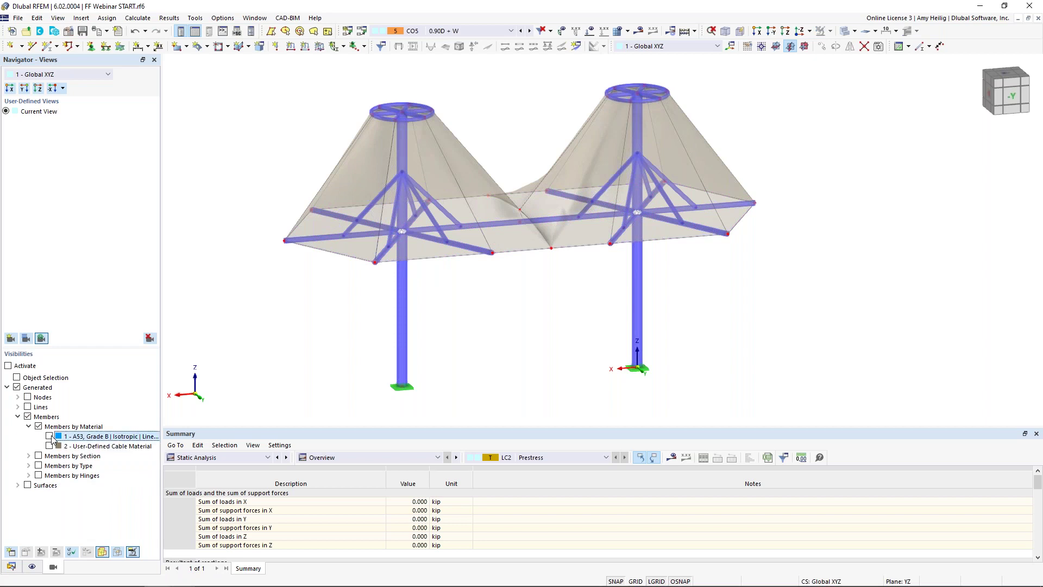
click(50, 436)
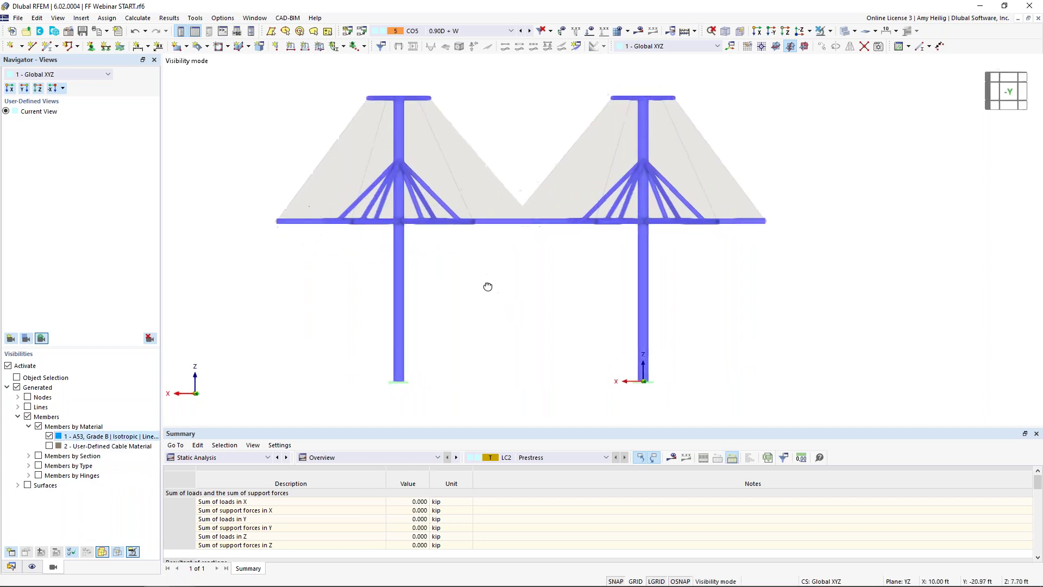
Step: Select all horizontal arm members and create new effective lengths for them without torsional and lateral-torsional buckling
drag(266, 208, 787, 233)
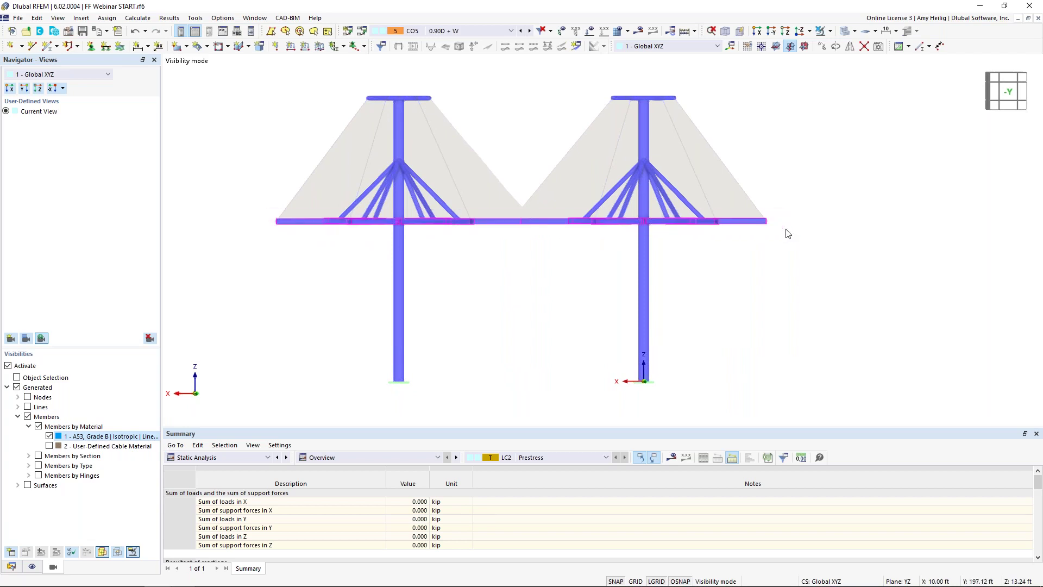
ctrl+middle_drag(528, 289, 538, 294)
ctrl+middle_drag(481, 253, 497, 276)
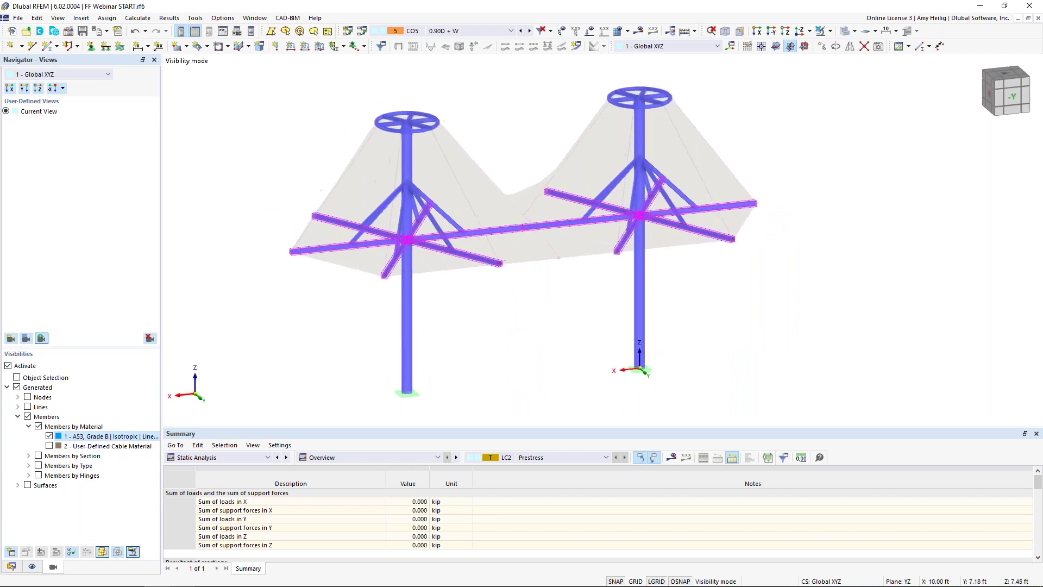
double_click(488, 264)
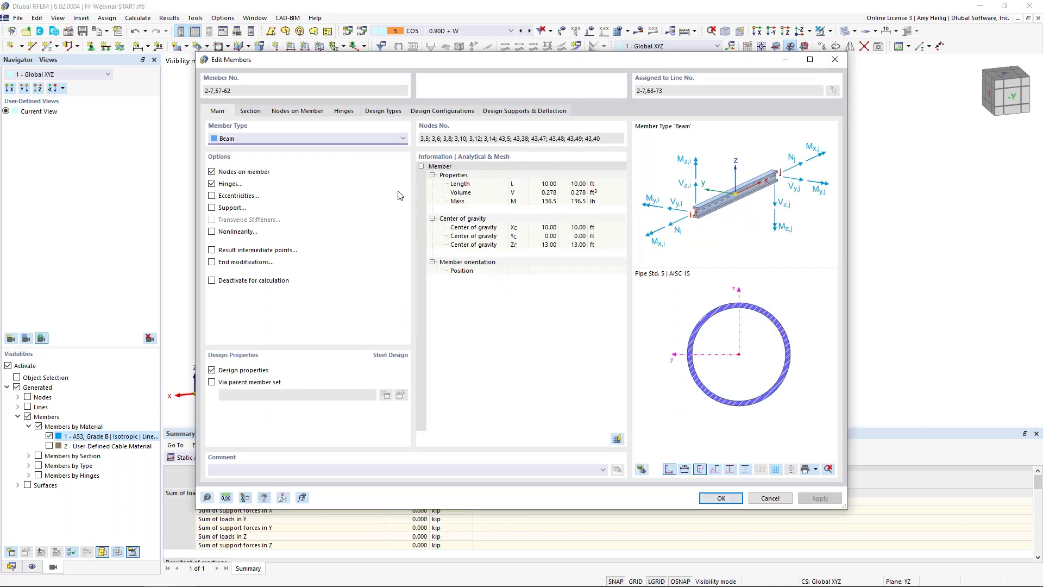
click(382, 111)
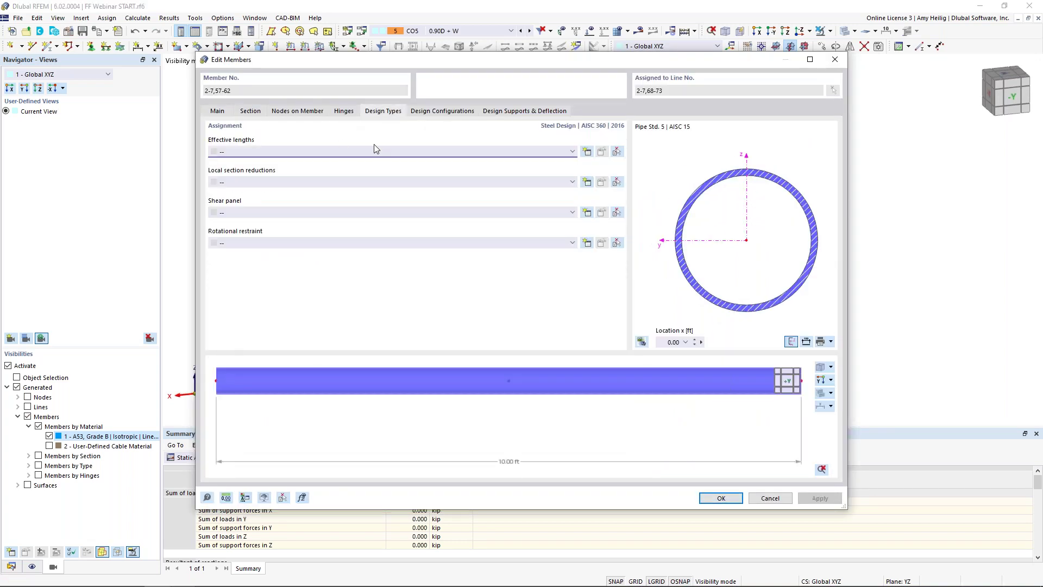
click(587, 152)
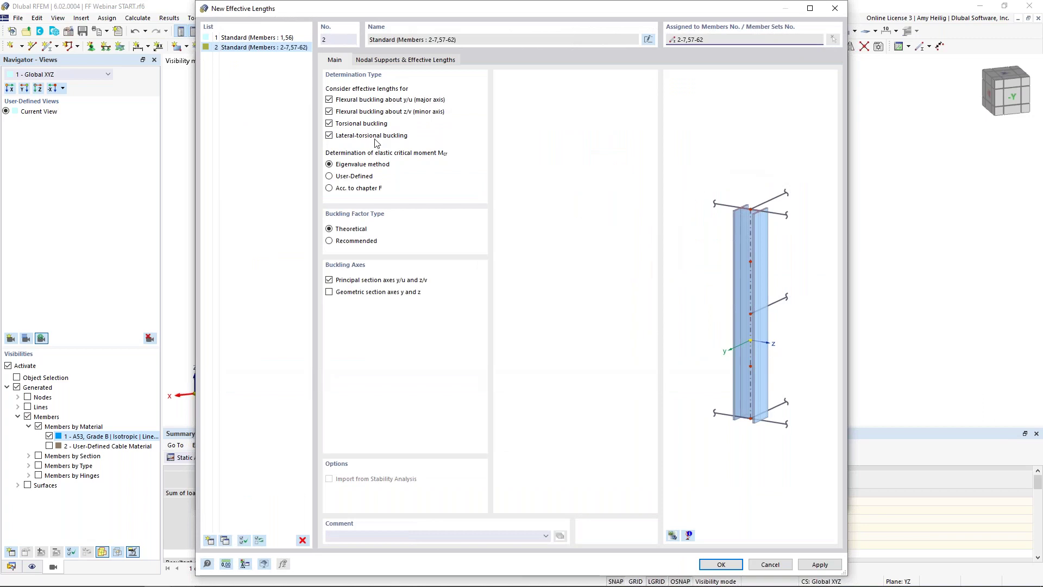
click(365, 125)
click(363, 137)
Step: Define the horizontal arms' effective lengths as absolute values of 5 ft about both principal axes, assign them, and clear the selection
click(406, 59)
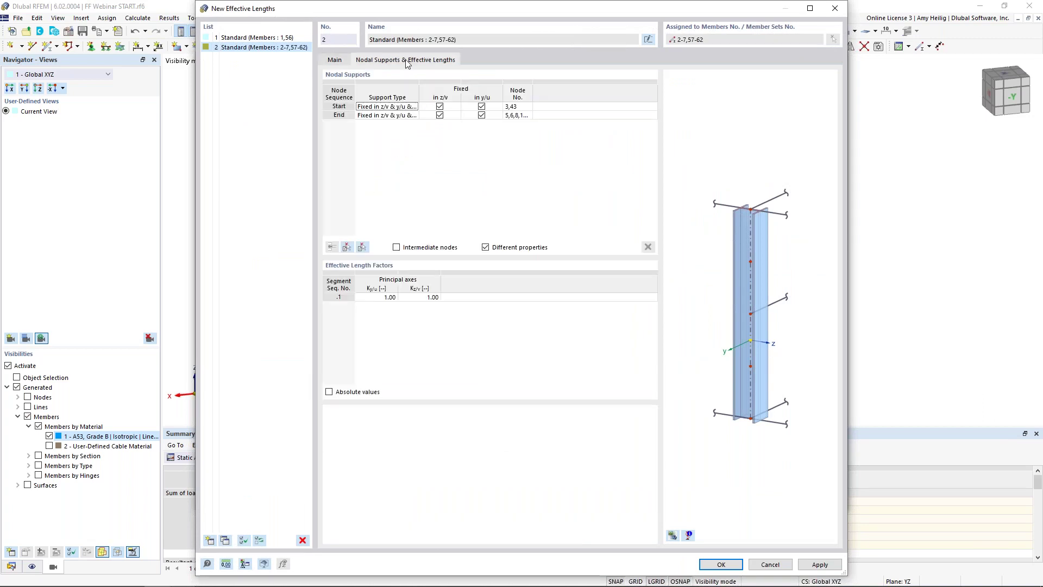
click(330, 392)
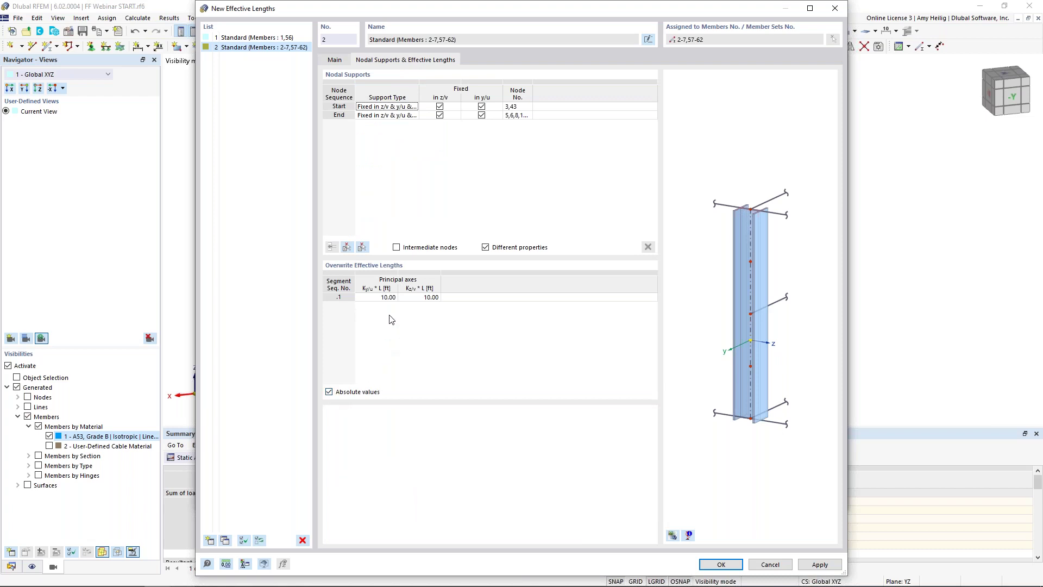
click(377, 298)
text(5)
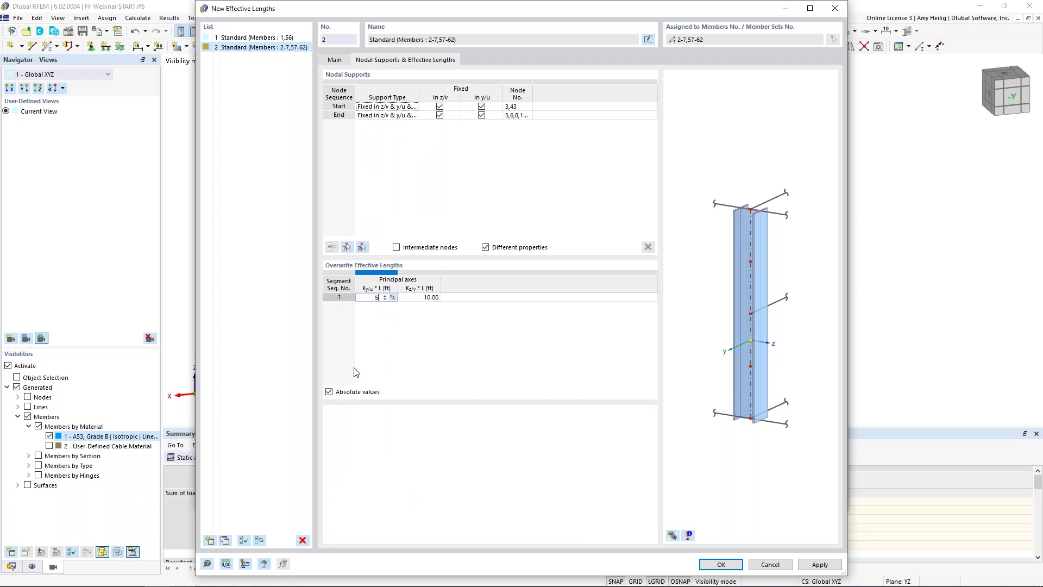
key(Tab)
text(5)
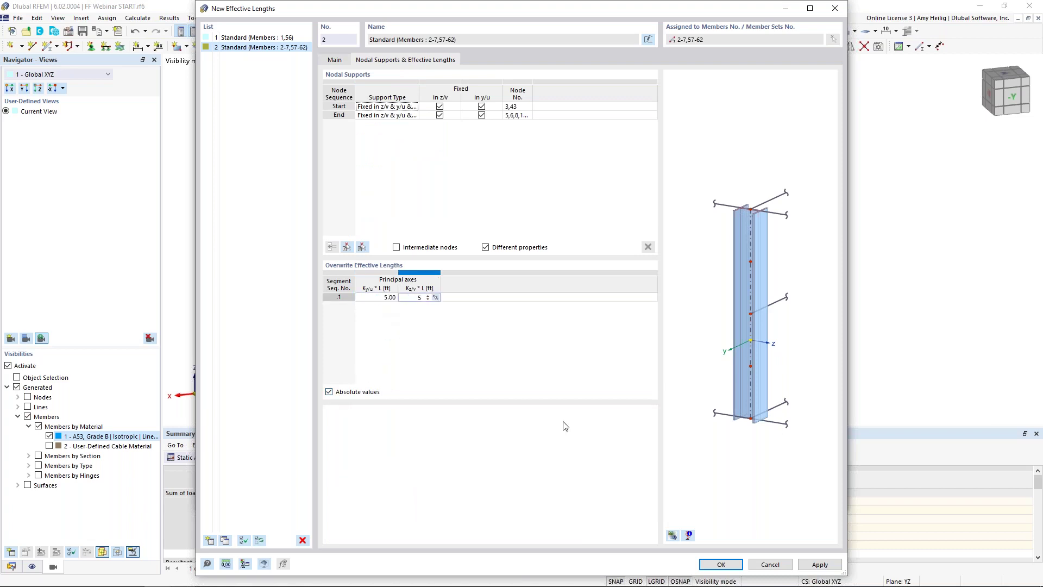
click(673, 536)
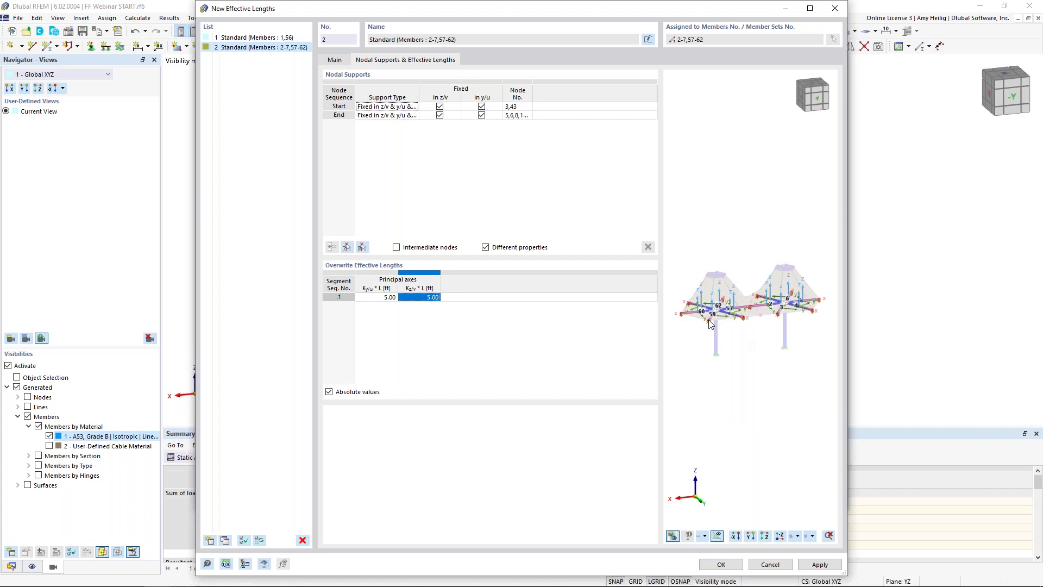
scroll(712, 325, up, 5)
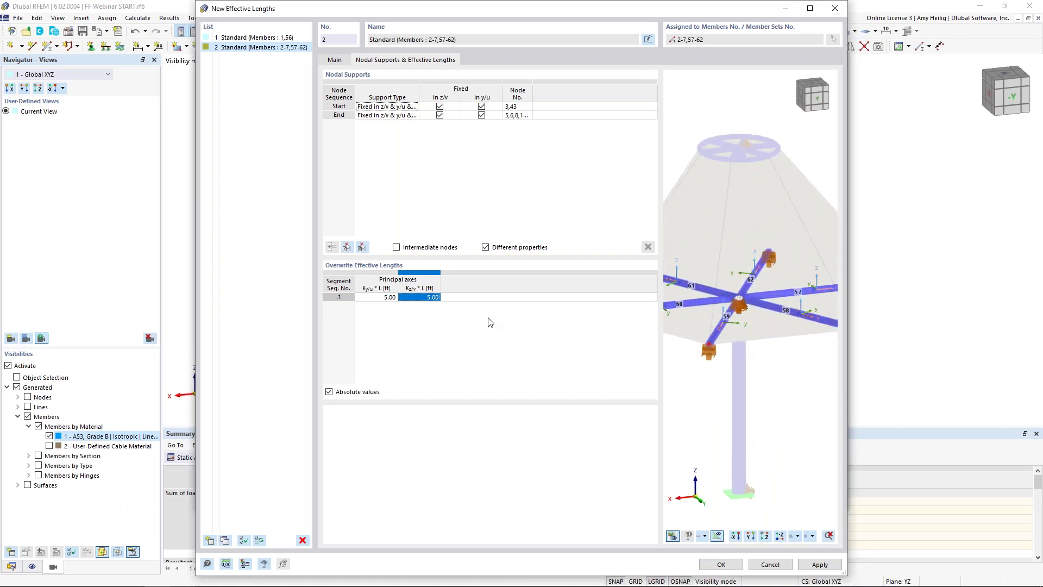
click(721, 564)
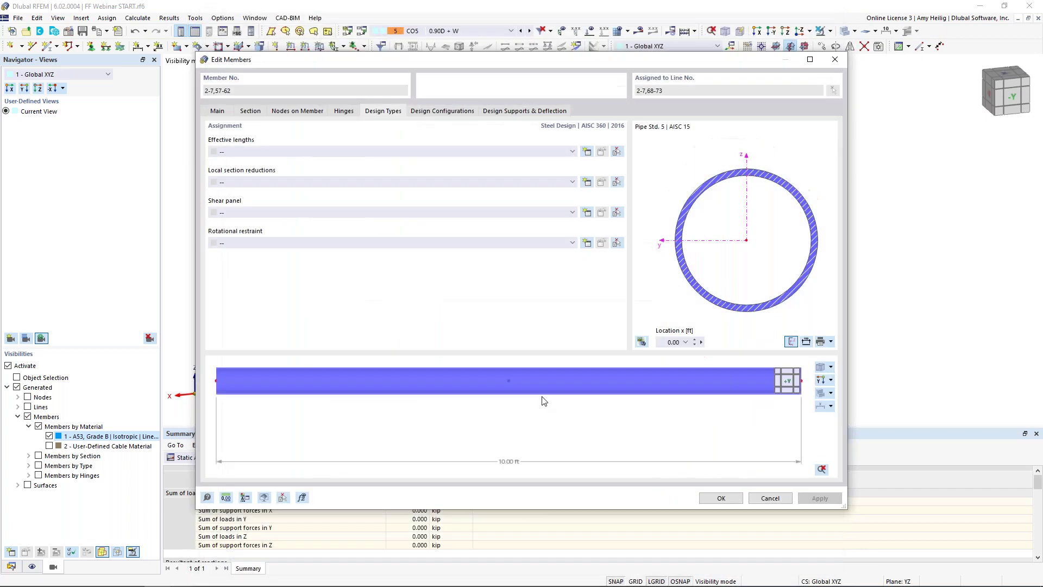
click(708, 499)
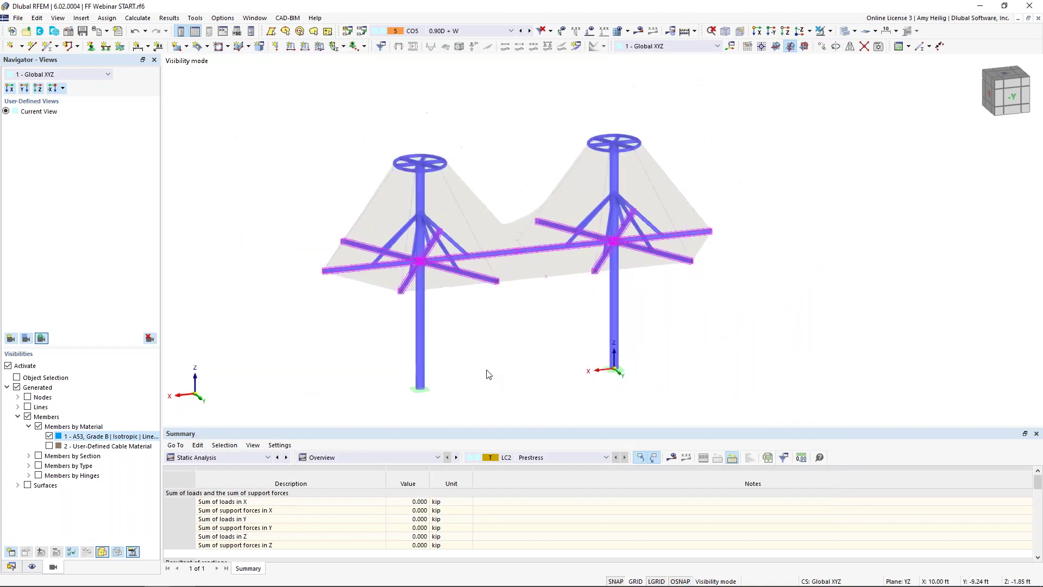
click(498, 374)
Step: Open the Steel Design input data and set the limit state type of the Section 2.4 (ASD) design situation to Serviceability limit state
middle_drag(508, 368, 495, 332)
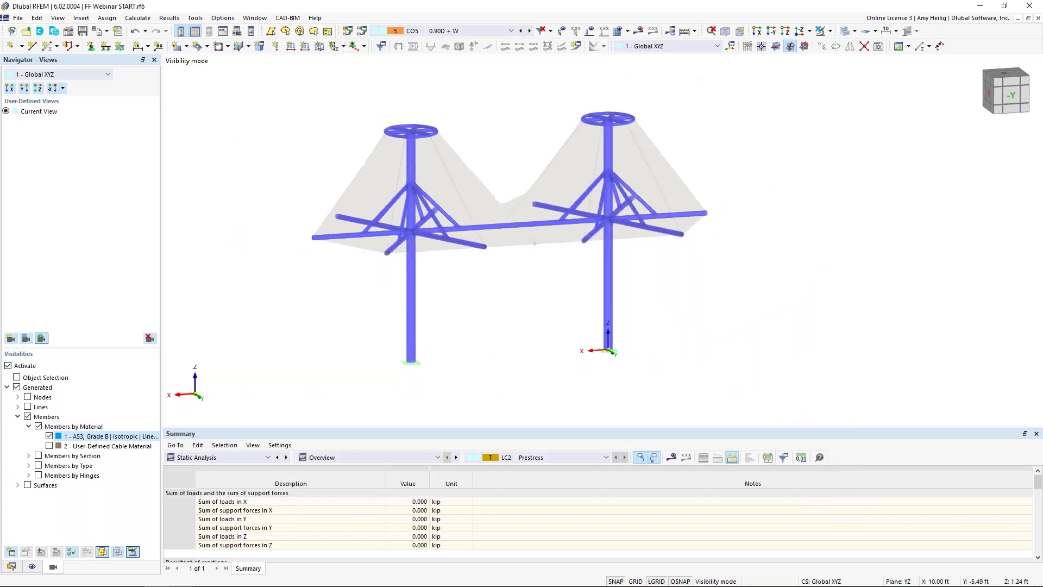
click(219, 457)
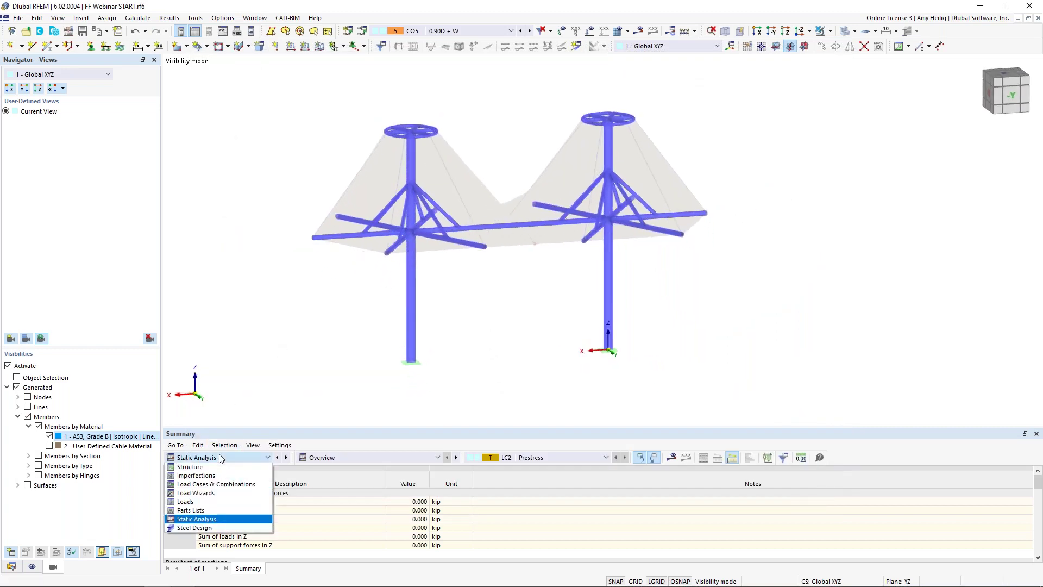
click(205, 528)
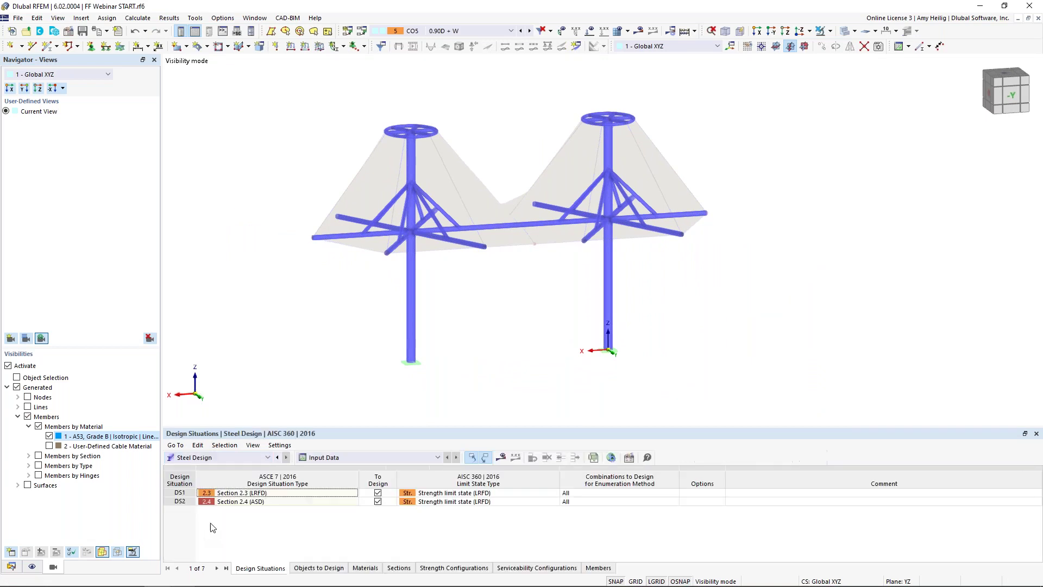
drag(346, 429, 351, 348)
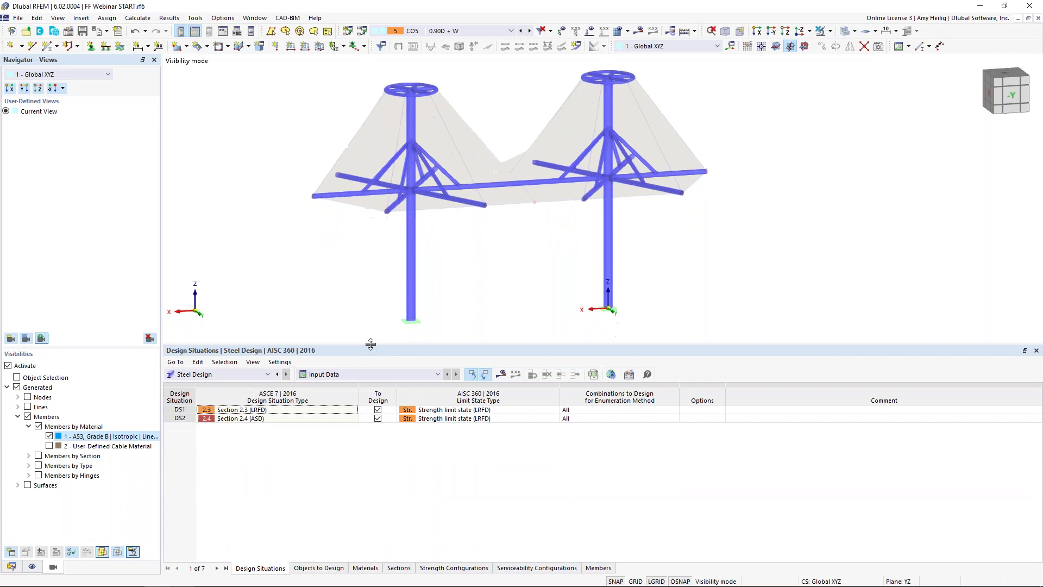
click(280, 418)
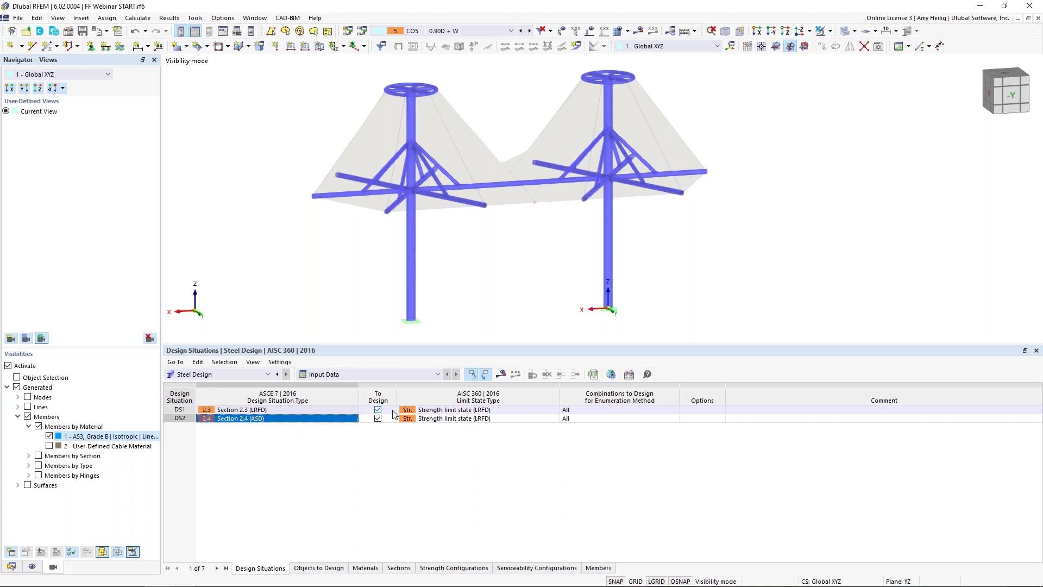
click(456, 411)
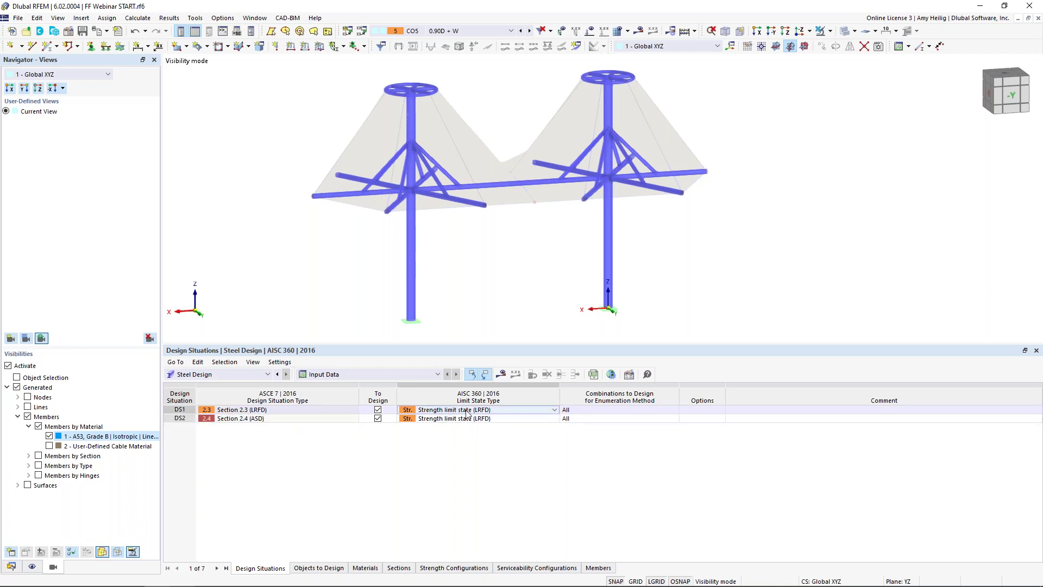
click(472, 418)
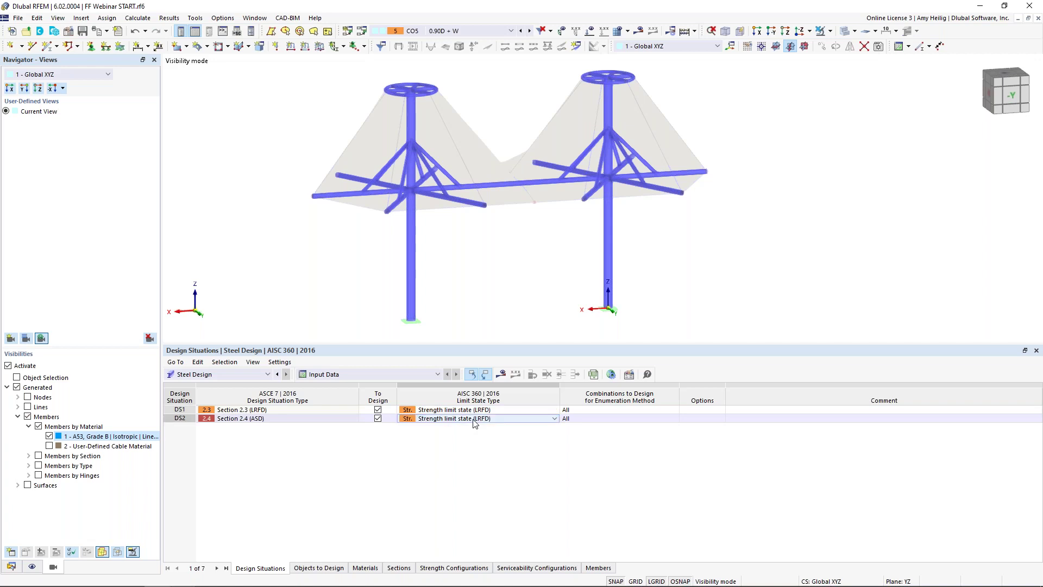
click(554, 418)
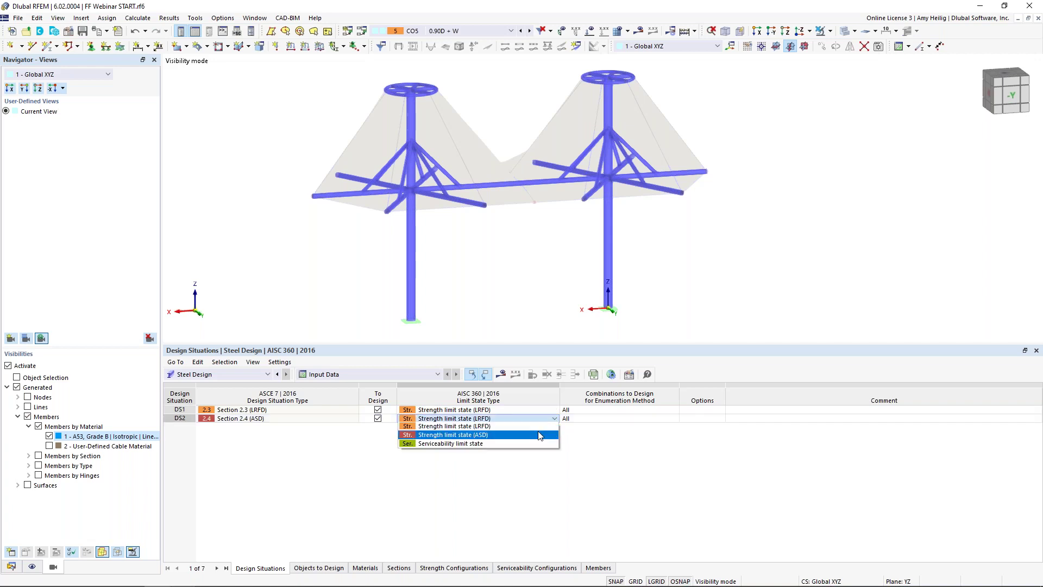
click(532, 444)
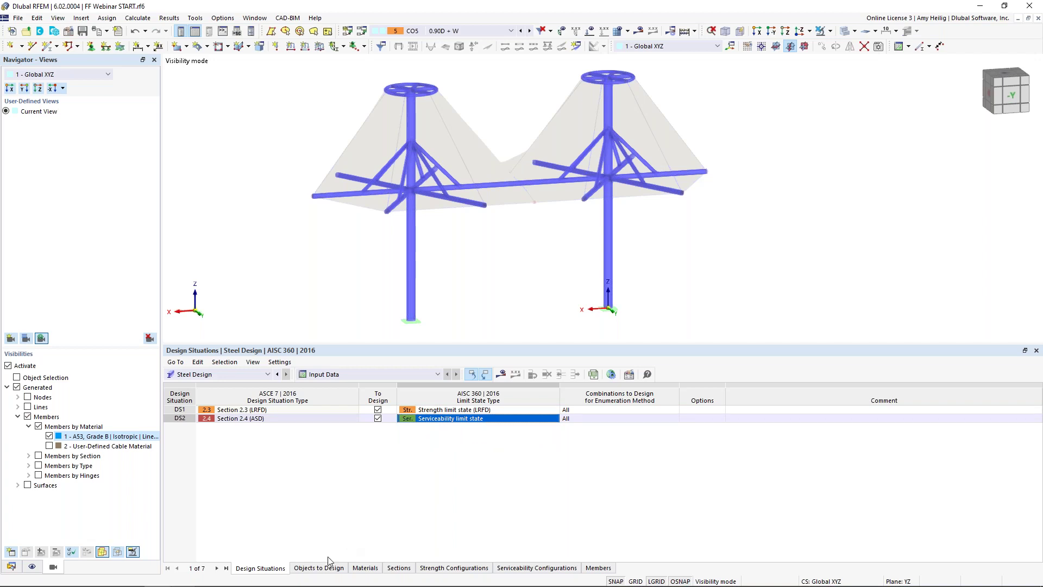
Step: Replace the objects to design with only the columns and horizontal arm members, numbers 1-7 and 56-62
click(319, 568)
click(380, 410)
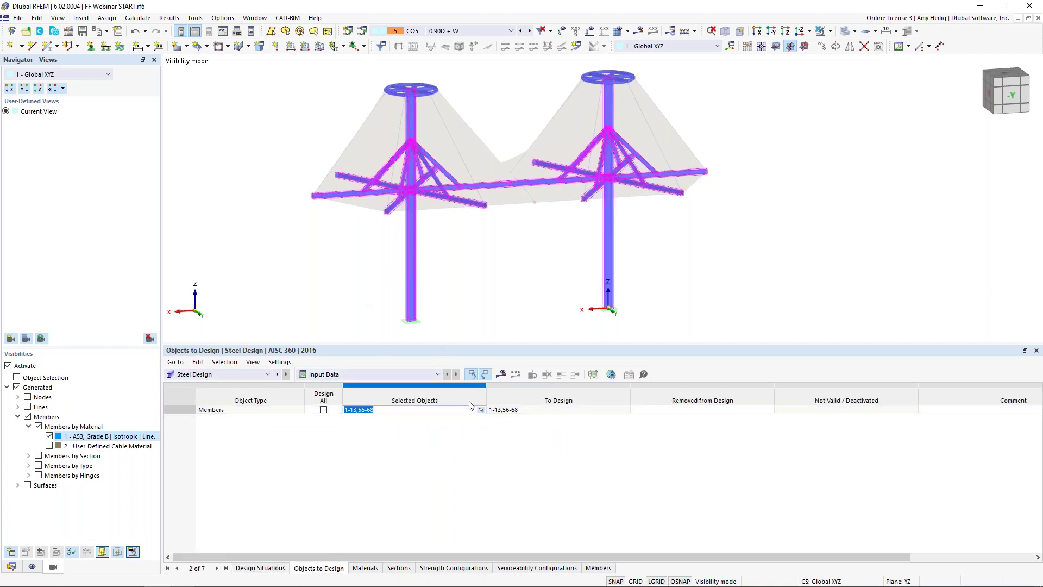
click(481, 410)
click(226, 136)
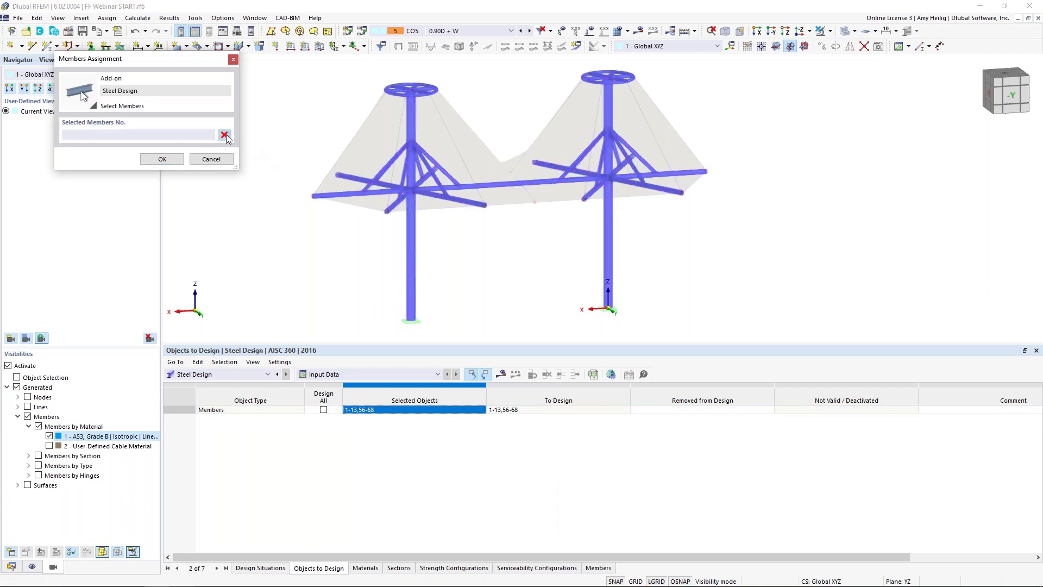
drag(651, 281, 379, 261)
ctrl+middle_drag(493, 258, 443, 227)
drag(287, 173, 742, 200)
ctrl+middle_drag(496, 226, 537, 253)
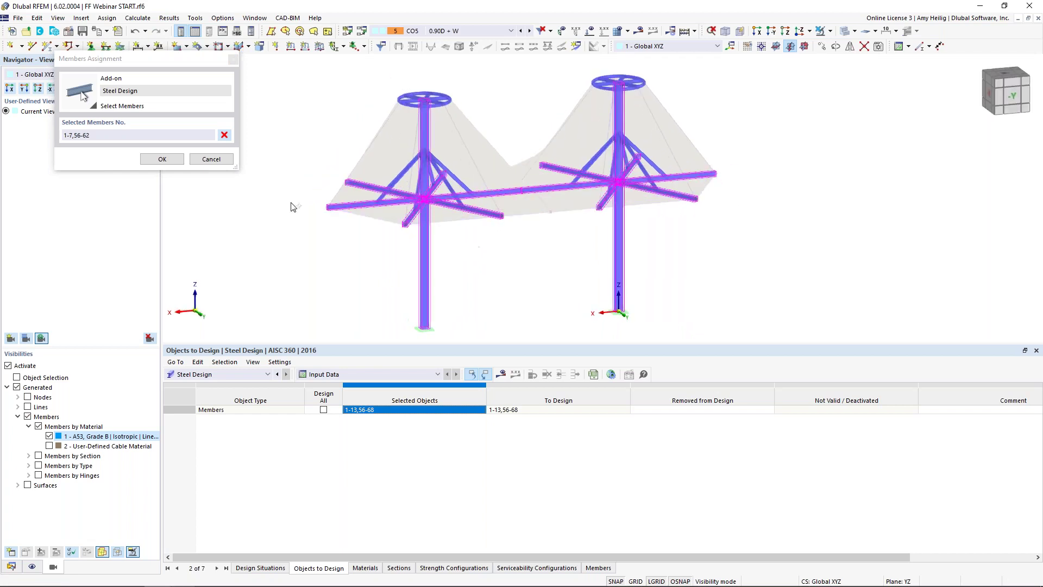
click(162, 159)
key(shift+Tab)
key(shift+Tab)
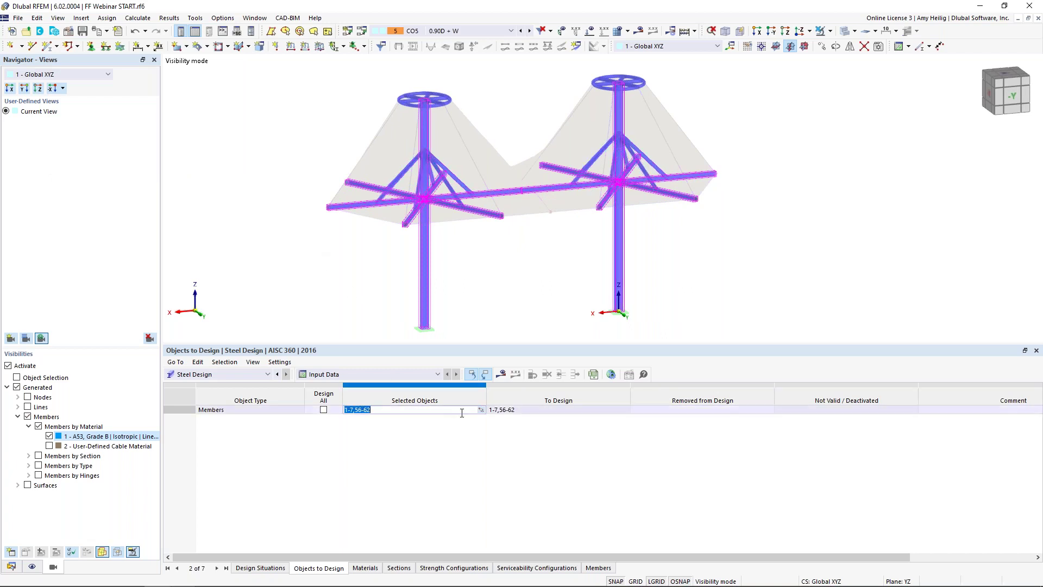
click(482, 410)
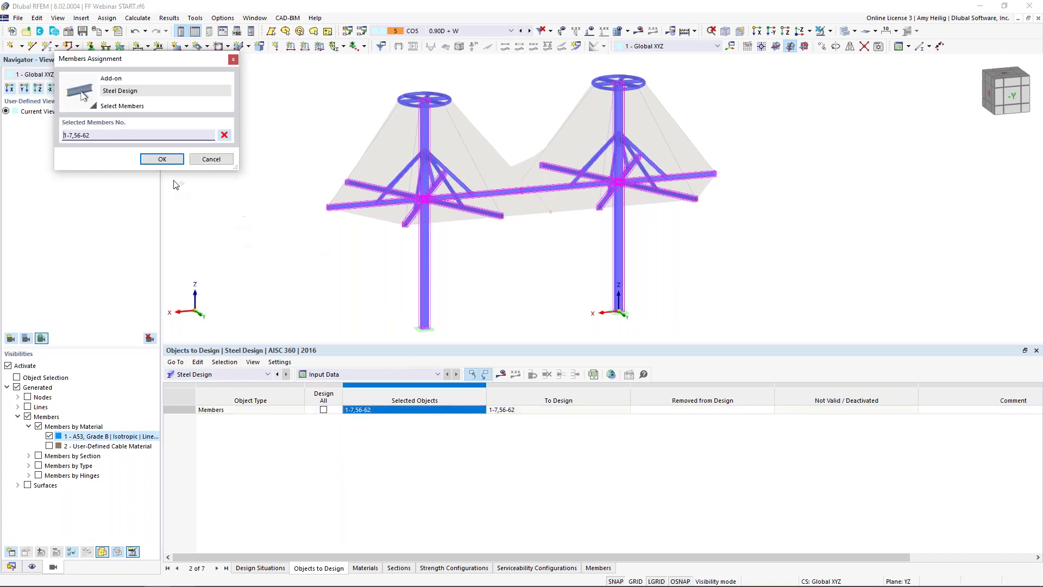
click(165, 161)
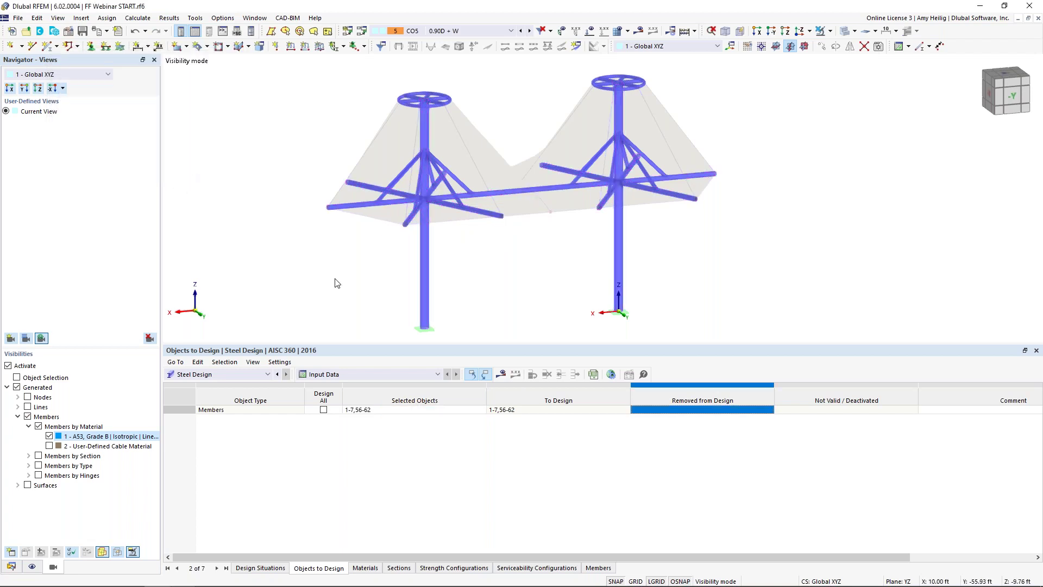
Step: Return to the steel design situations and run the calculation
click(261, 568)
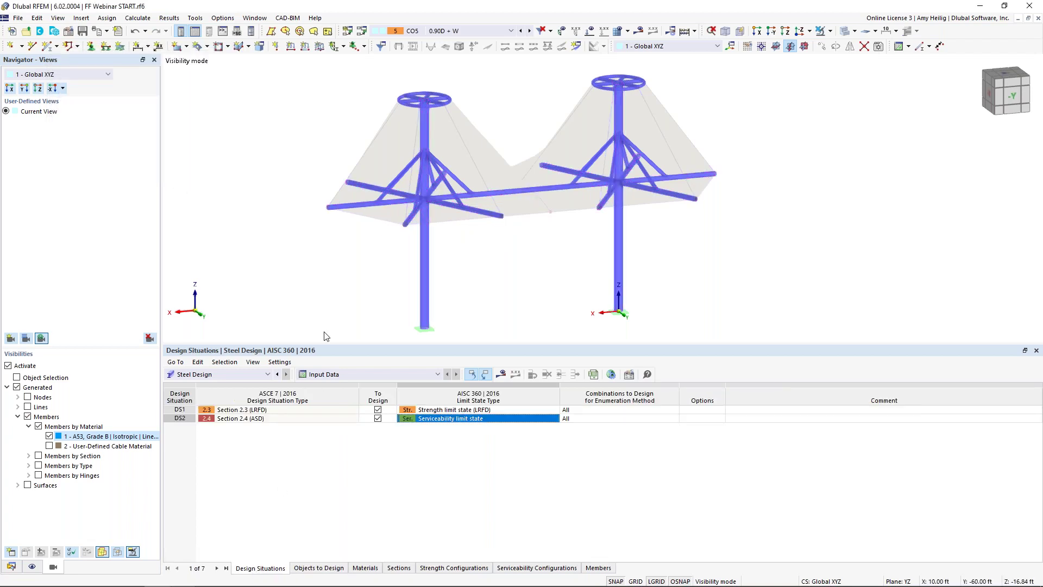
click(137, 18)
click(155, 42)
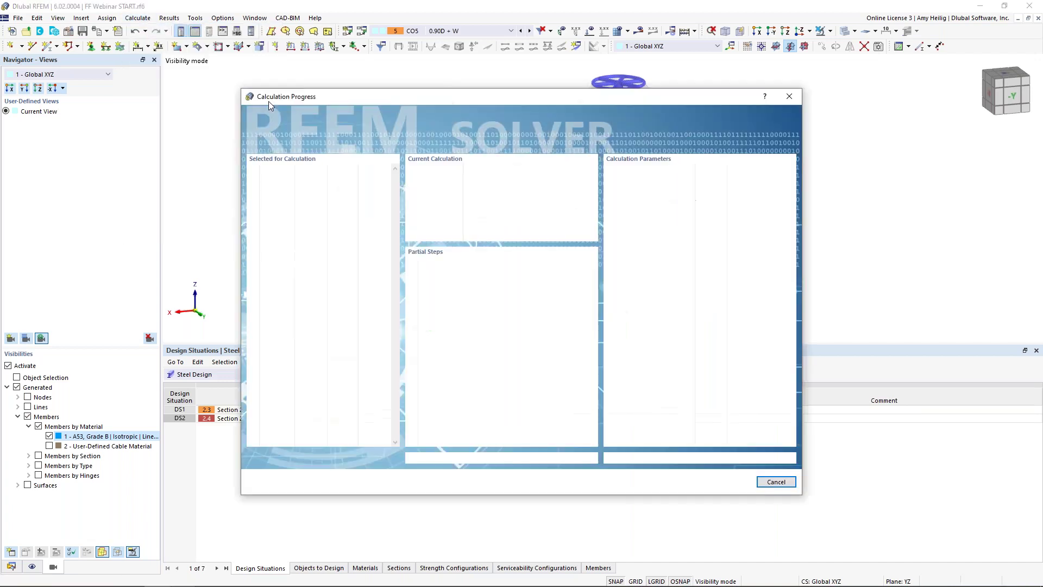
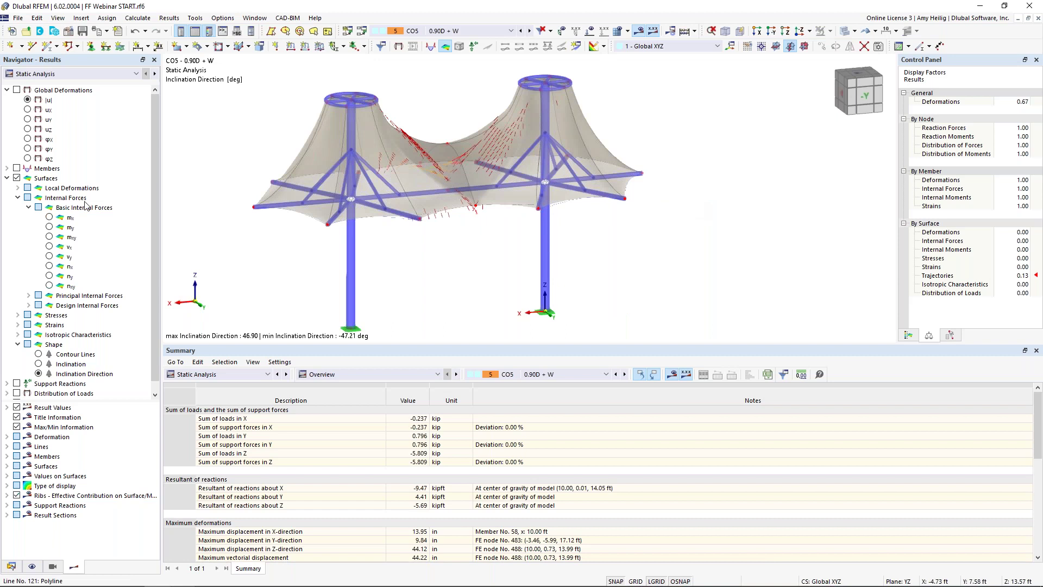
Step: Display the global deformations |u| for load combination CO1, 1.40D
click(16, 90)
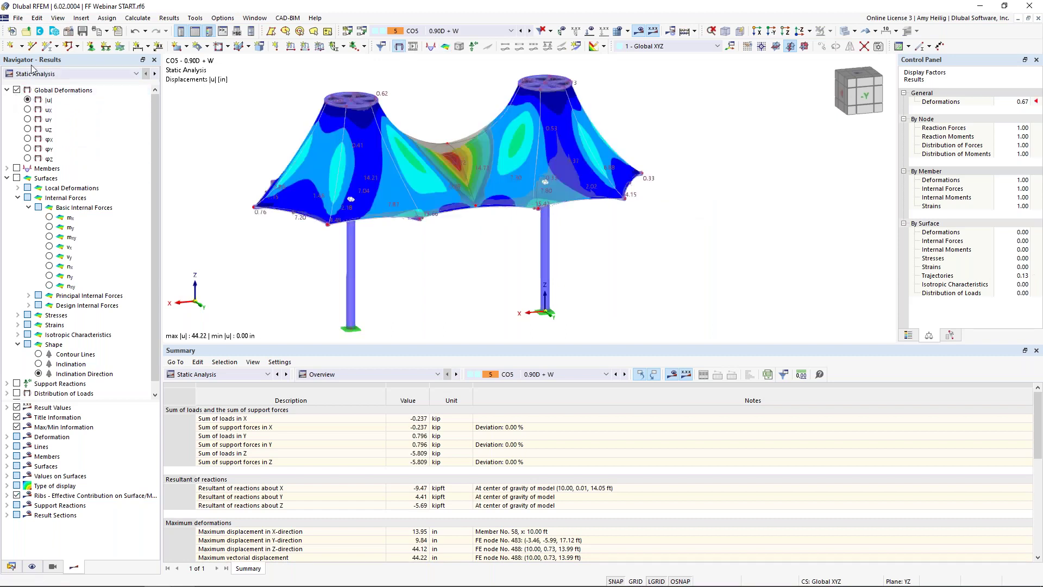
click(47, 74)
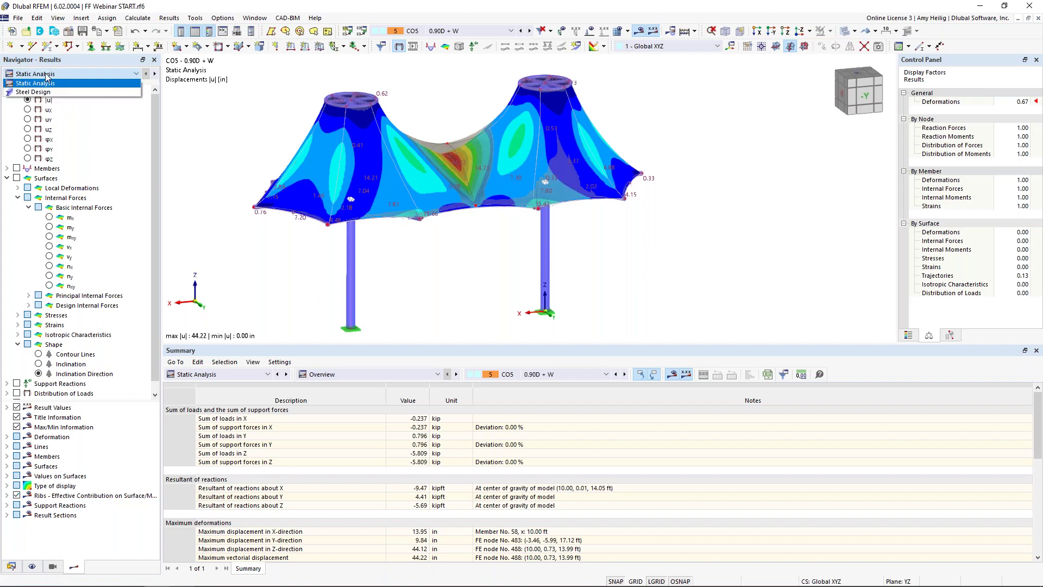
click(46, 75)
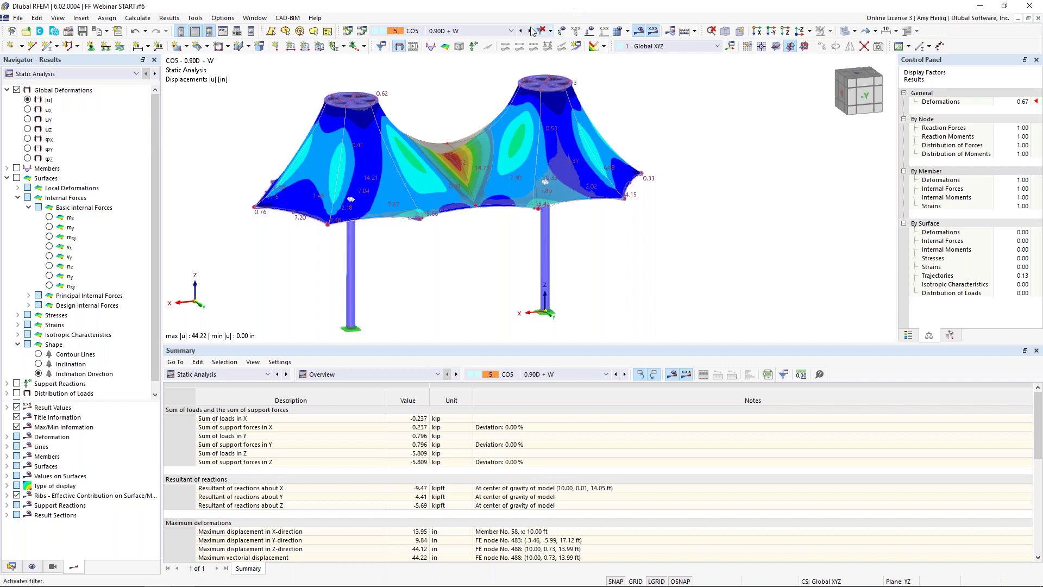
click(456, 31)
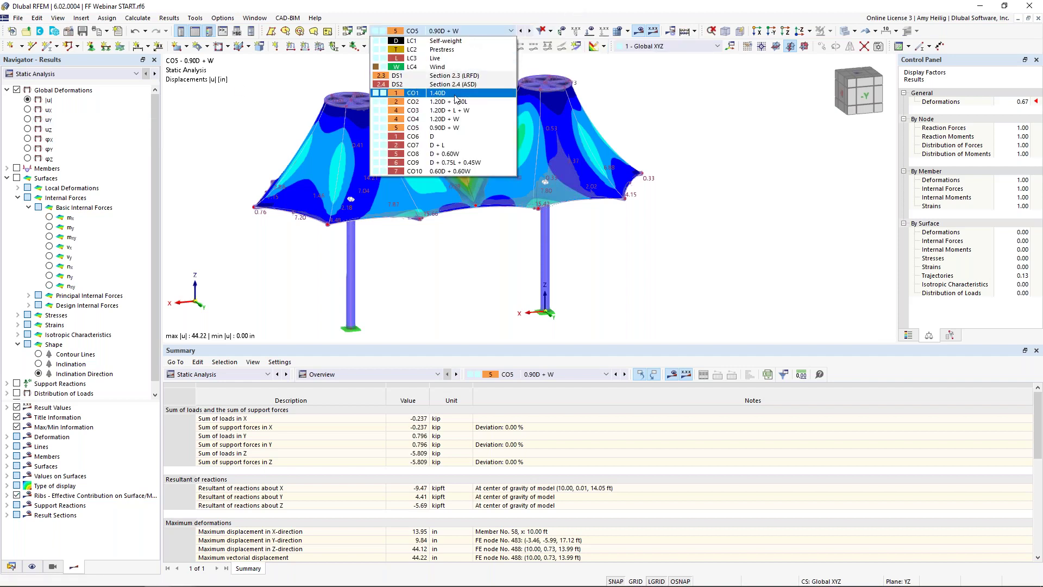
key(Escape)
middle_drag(457, 117, 509, 127)
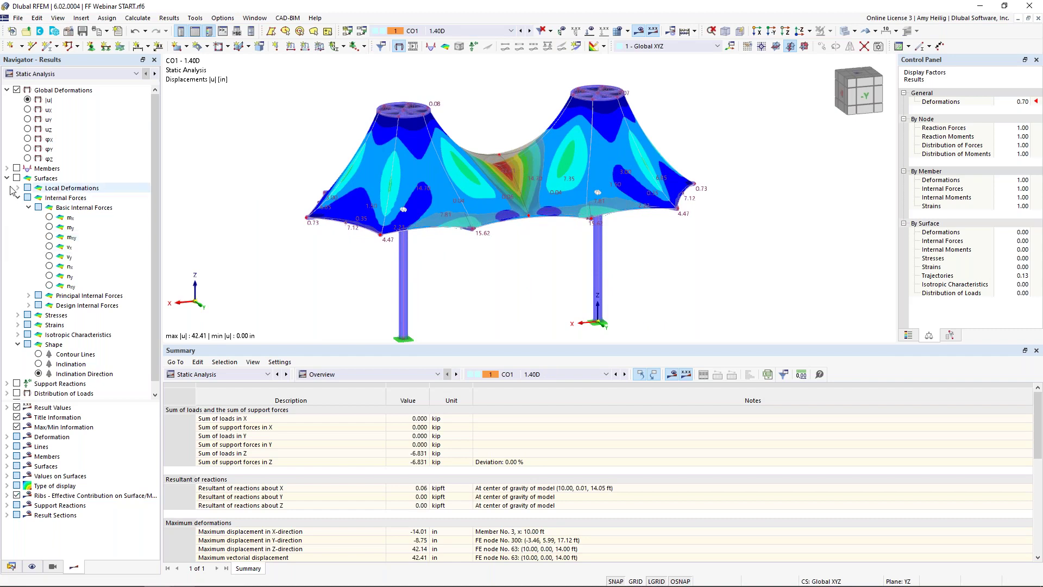
Step: Examine the member internal forces for CO1, showing the axial force N and the bending moments My and Mz
click(7, 169)
click(17, 168)
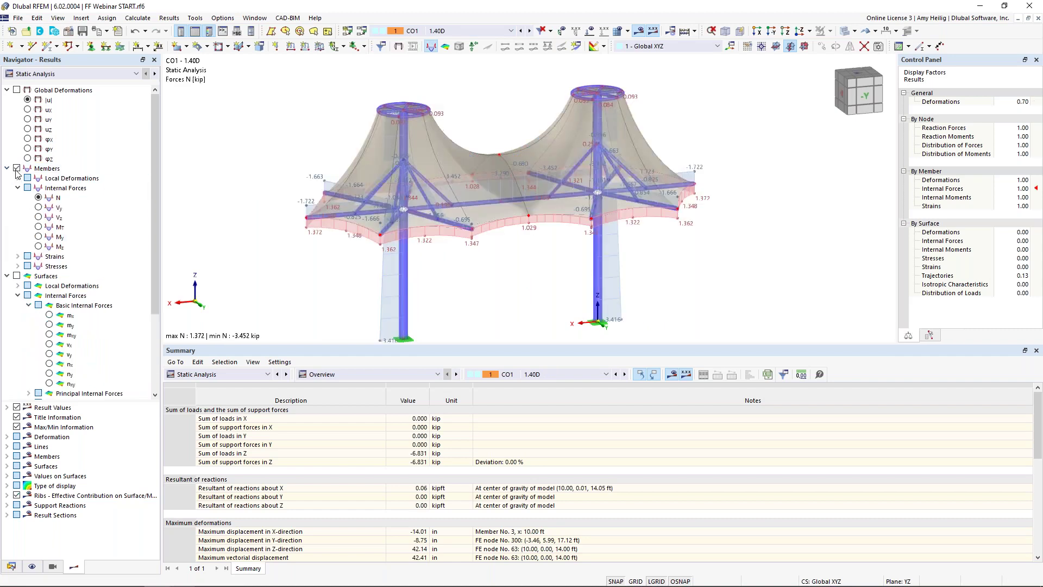
scroll(441, 246, up, 2)
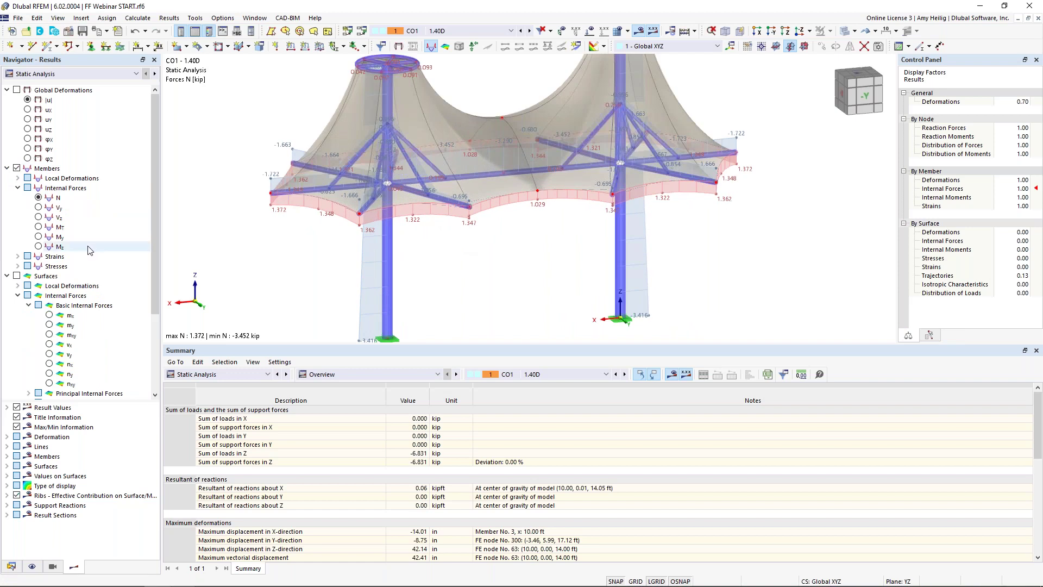
click(38, 236)
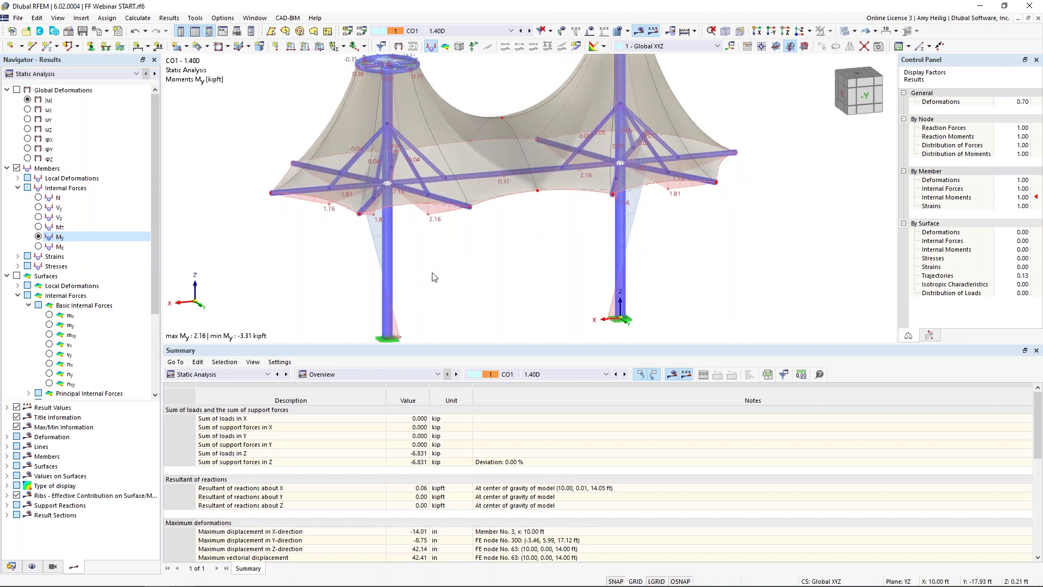
click(41, 247)
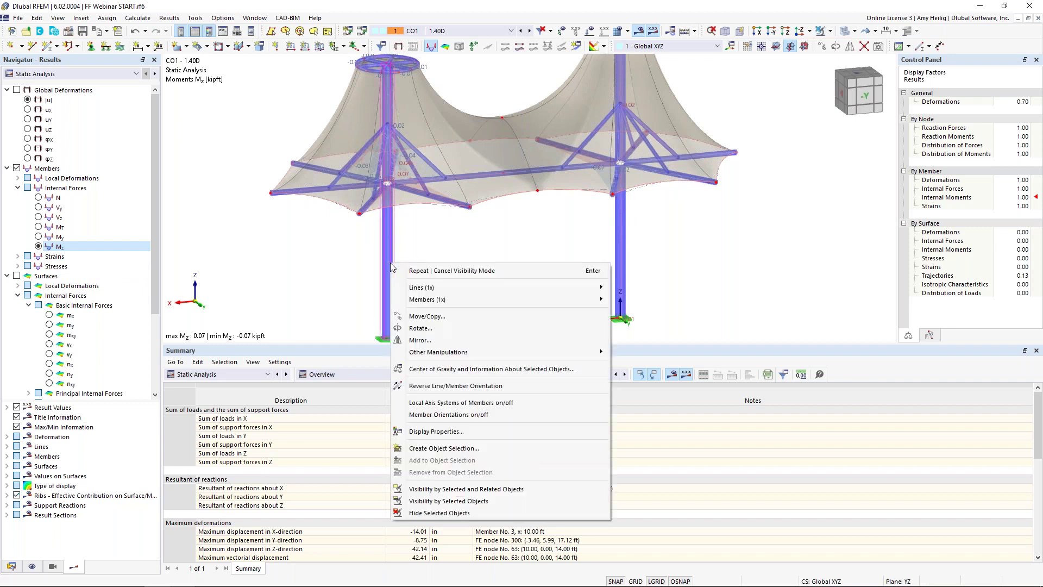
Step: Examine the result diagrams of column member 56, adding N and Vz and advancing the load combination to CO3, and close them
mouse_move(451, 303)
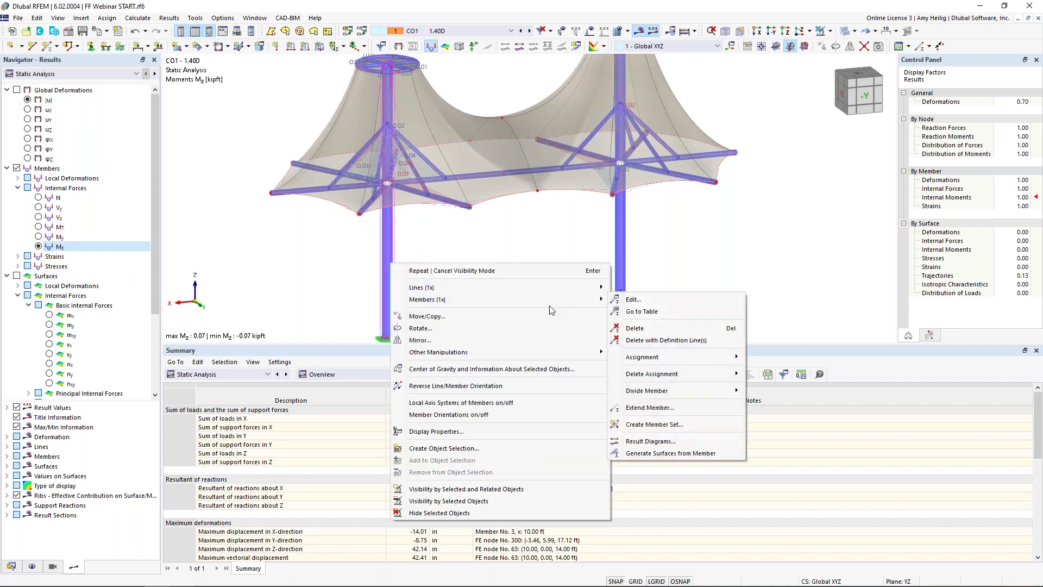
click(639, 443)
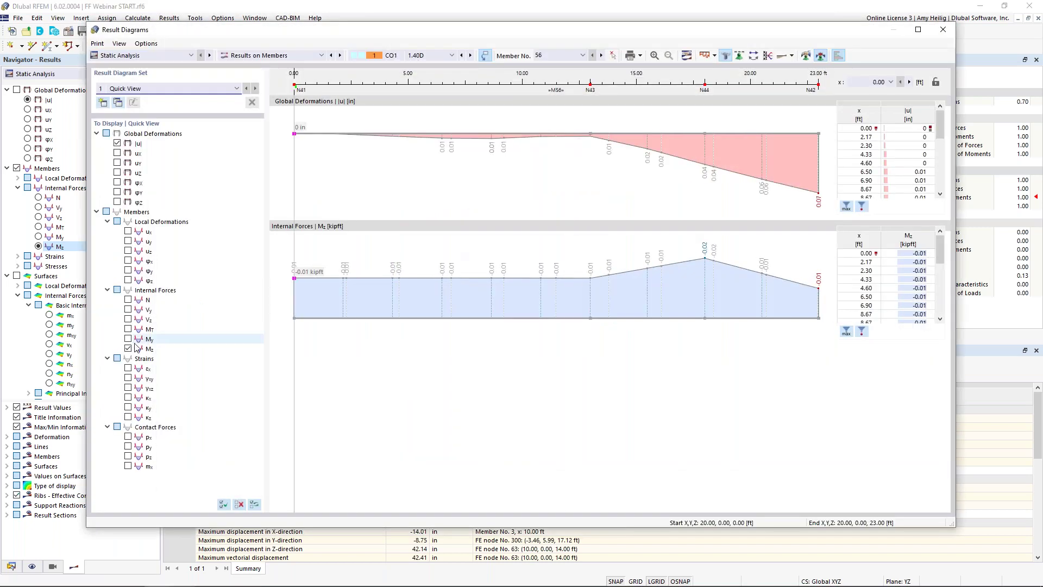
click(128, 299)
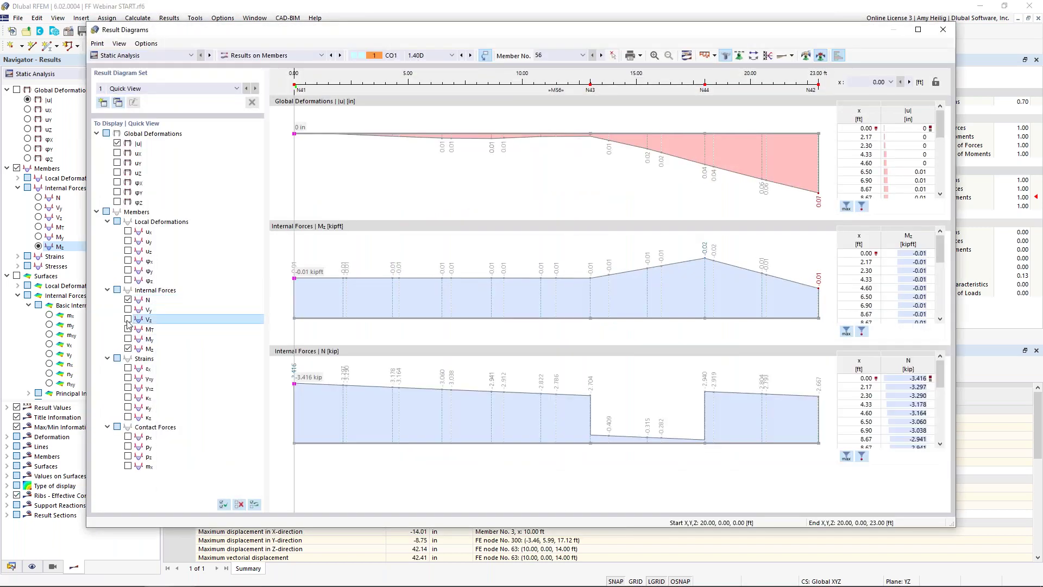
click(127, 320)
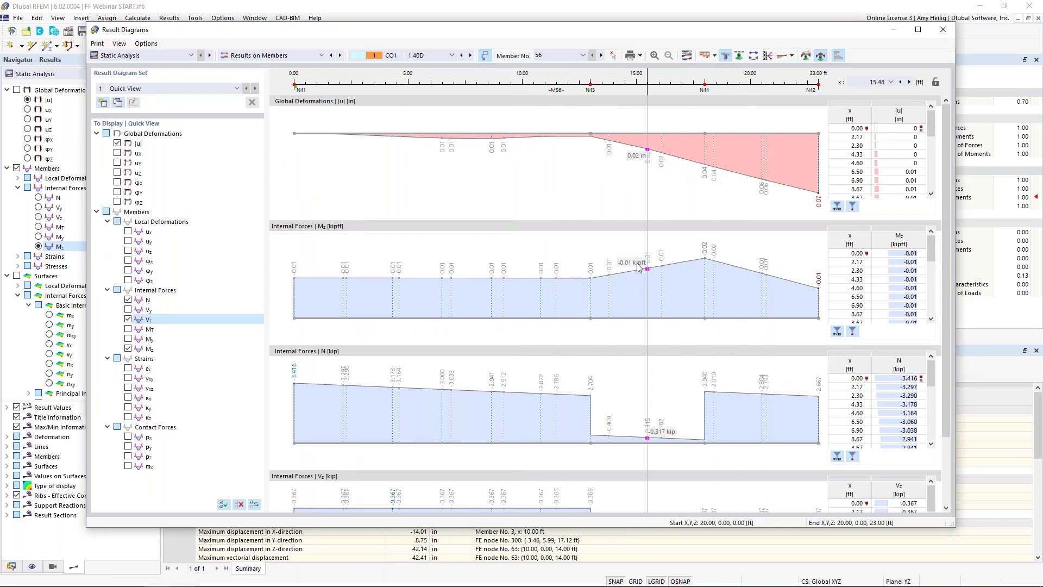
click(471, 56)
click(471, 55)
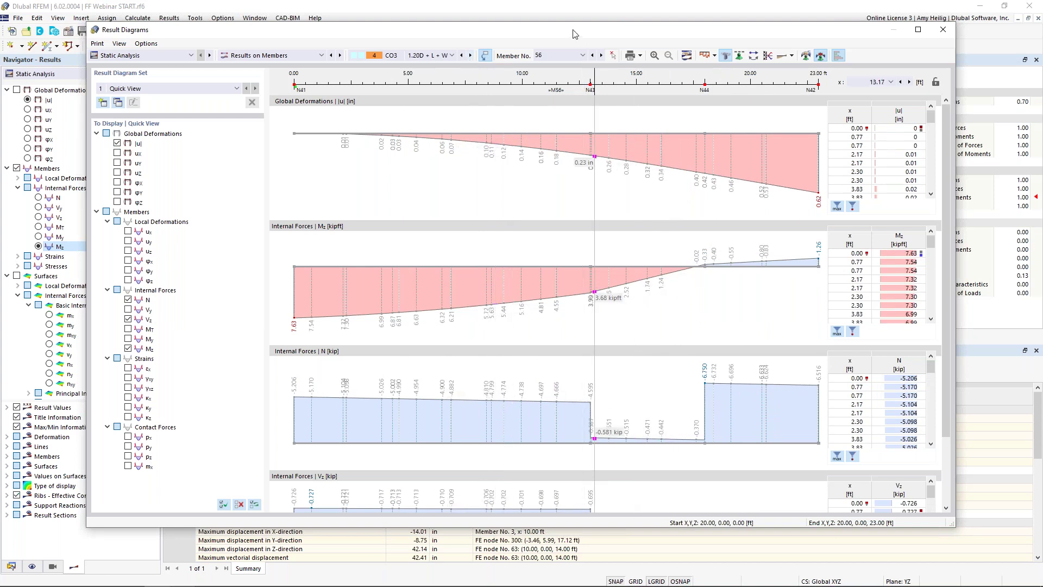
drag(576, 33, 596, 69)
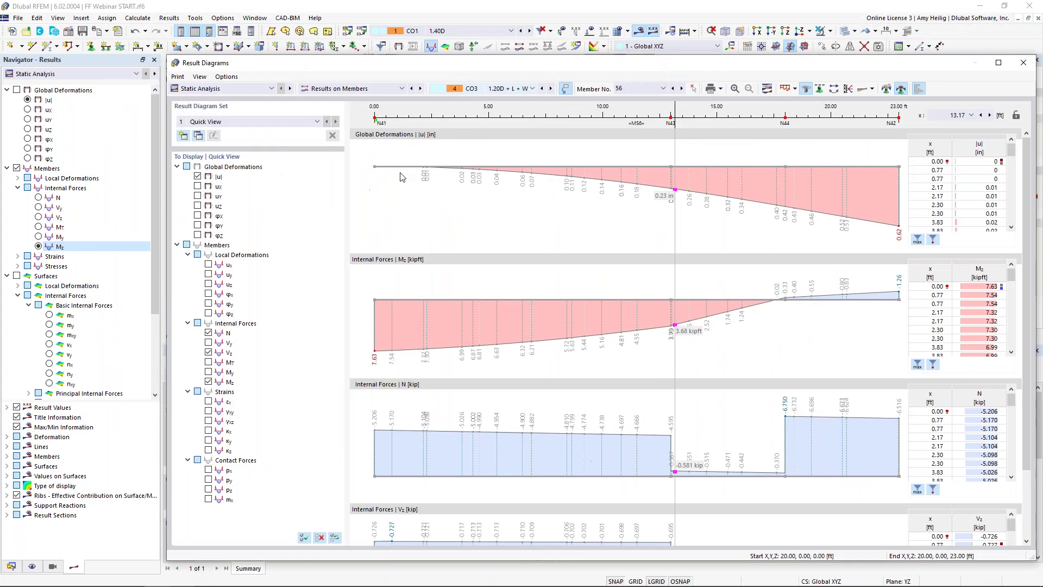
click(1023, 65)
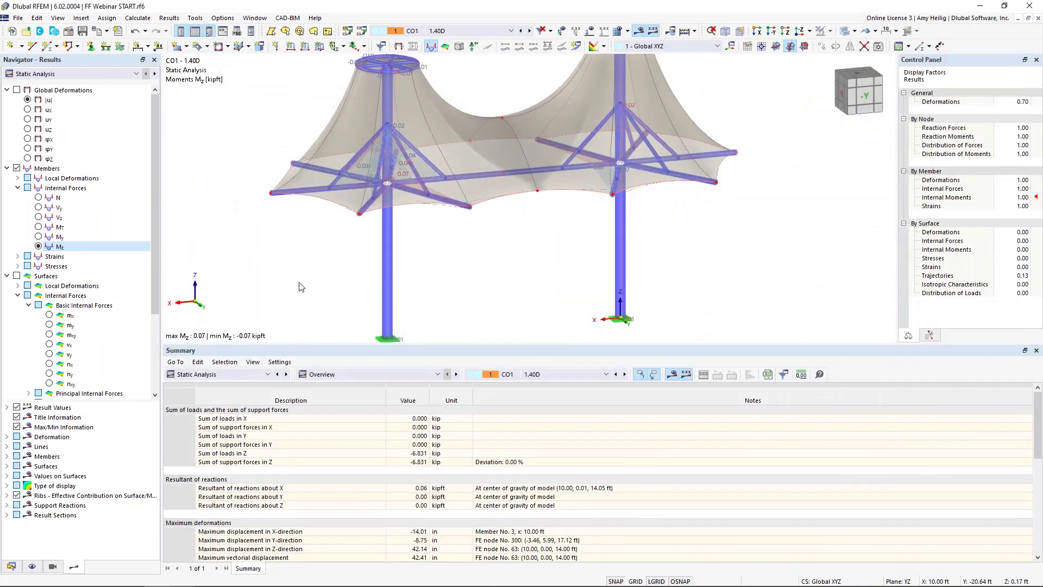
Step: Hide the member results and display the surface basic internal force nx for load combination CO1
click(7, 169)
click(16, 168)
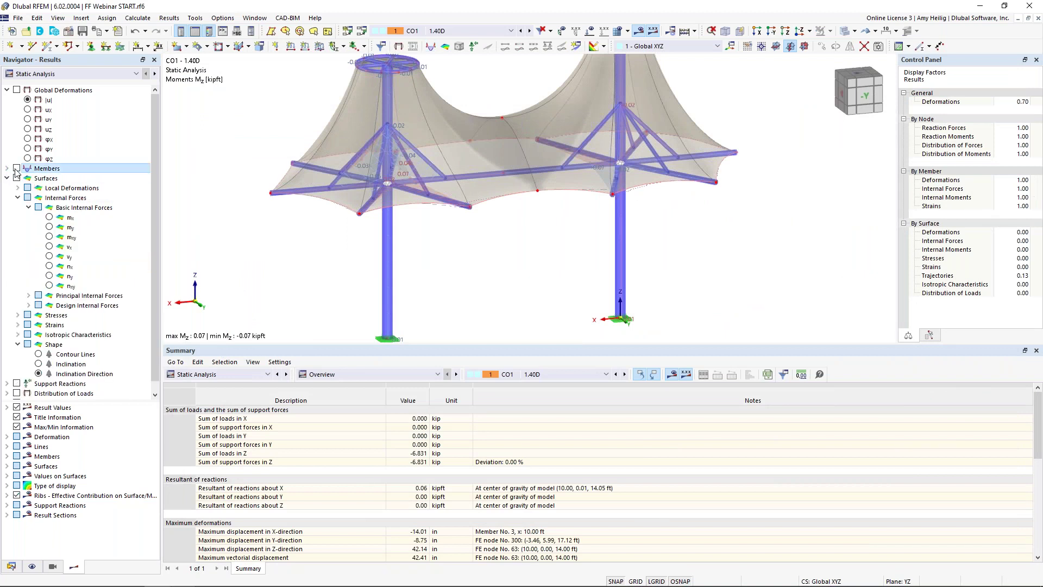
click(17, 178)
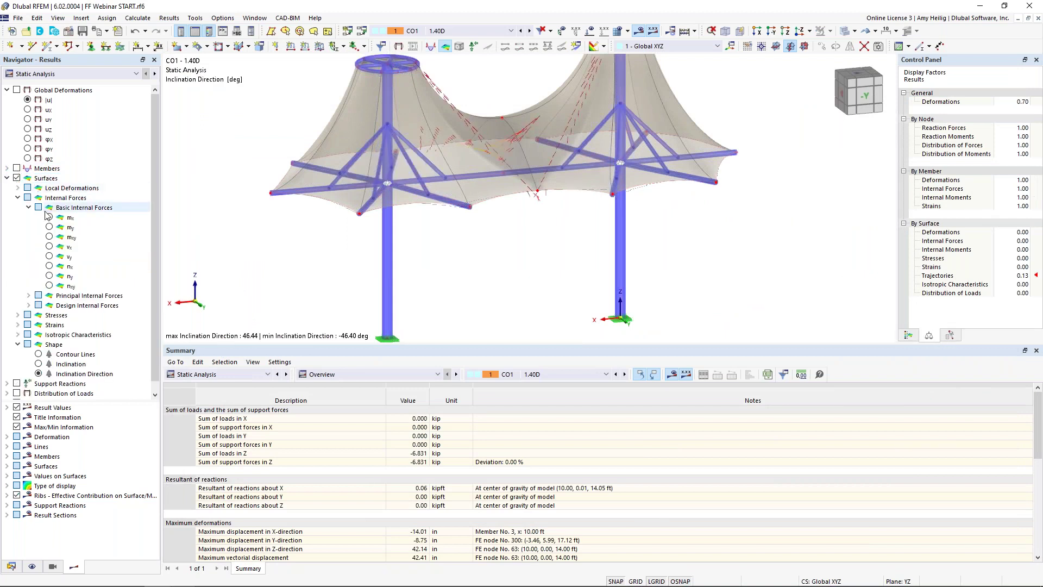
click(49, 267)
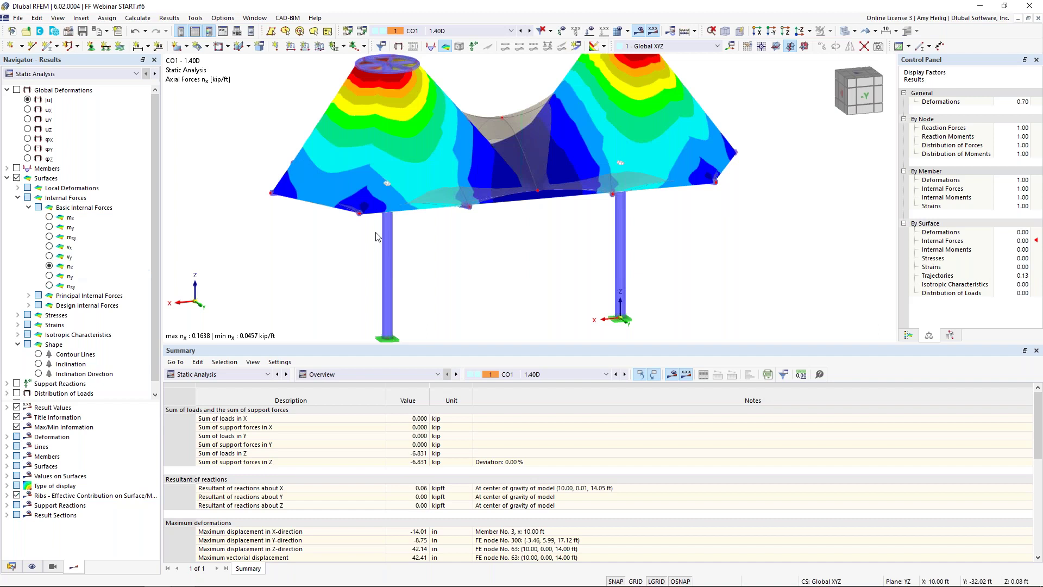
Step: Switch the model display so that the topology and nx results are shown on the initial shape
click(875, 31)
click(878, 45)
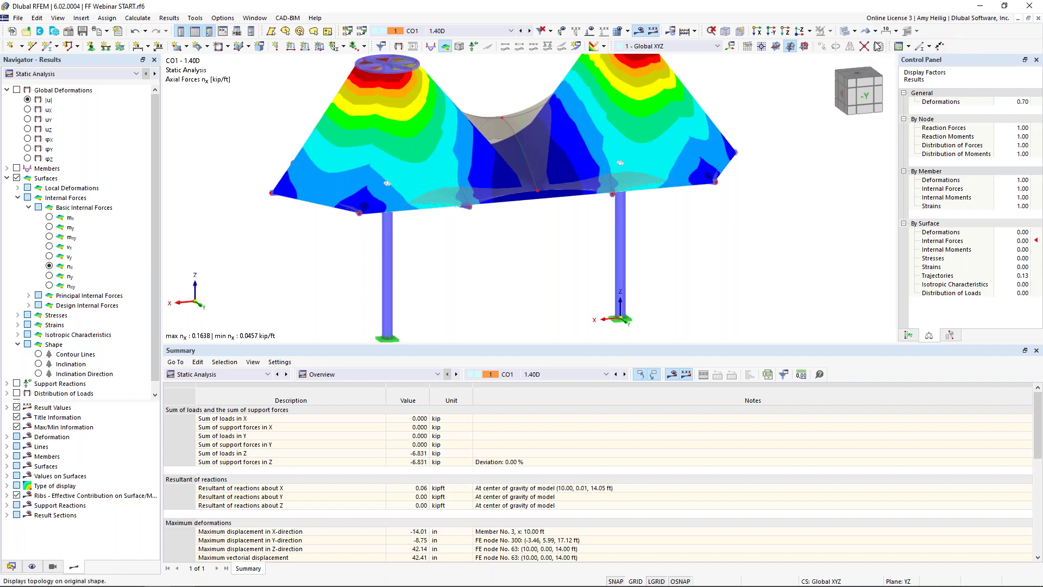
click(877, 46)
click(876, 62)
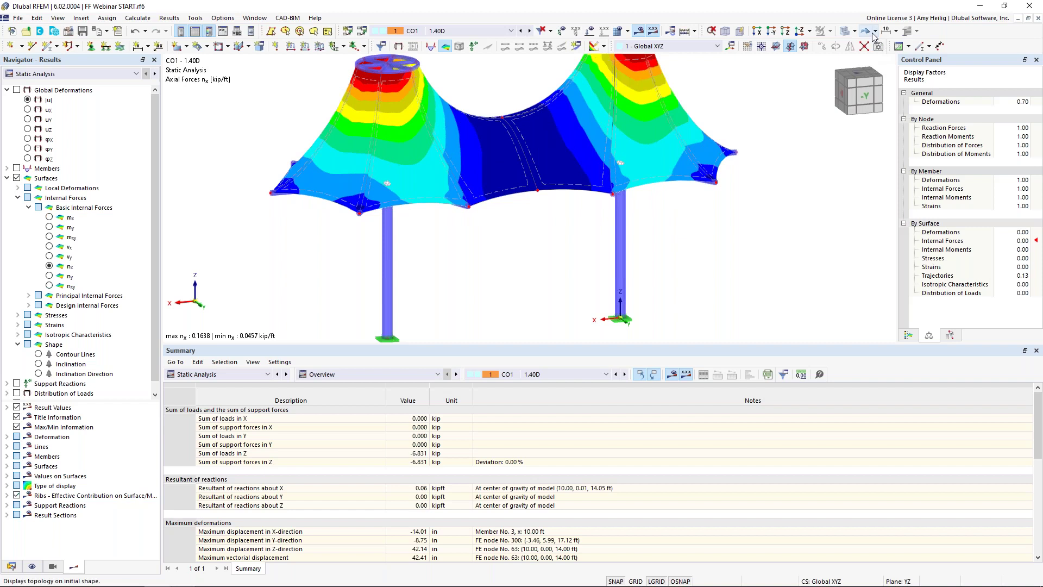
Step: Show the color scale for the surface forces and switch the displayed result from nx to ny
ctrl+middle_drag(539, 222, 562, 259)
scroll(584, 220, down, 2)
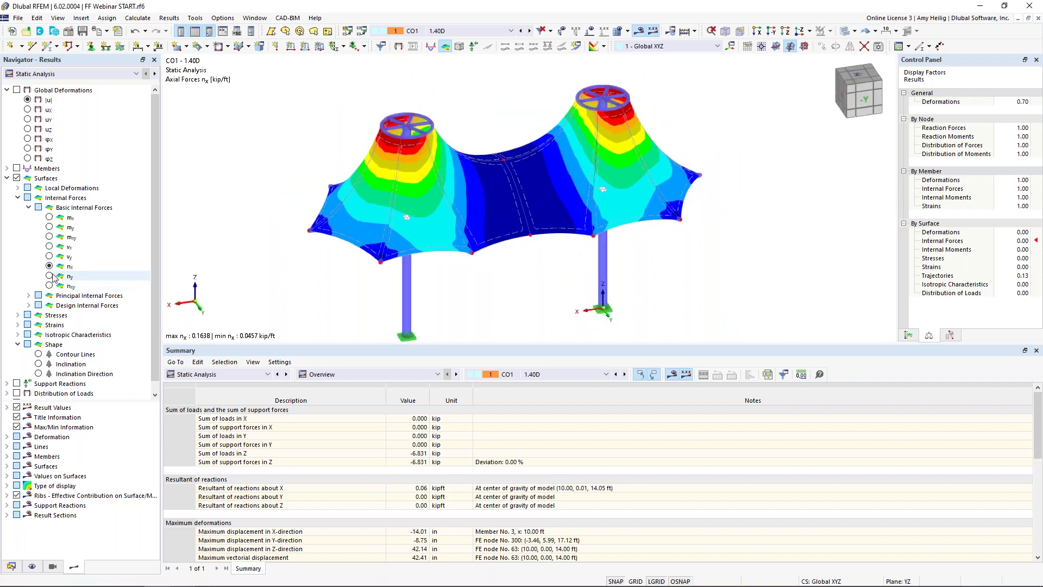
click(908, 336)
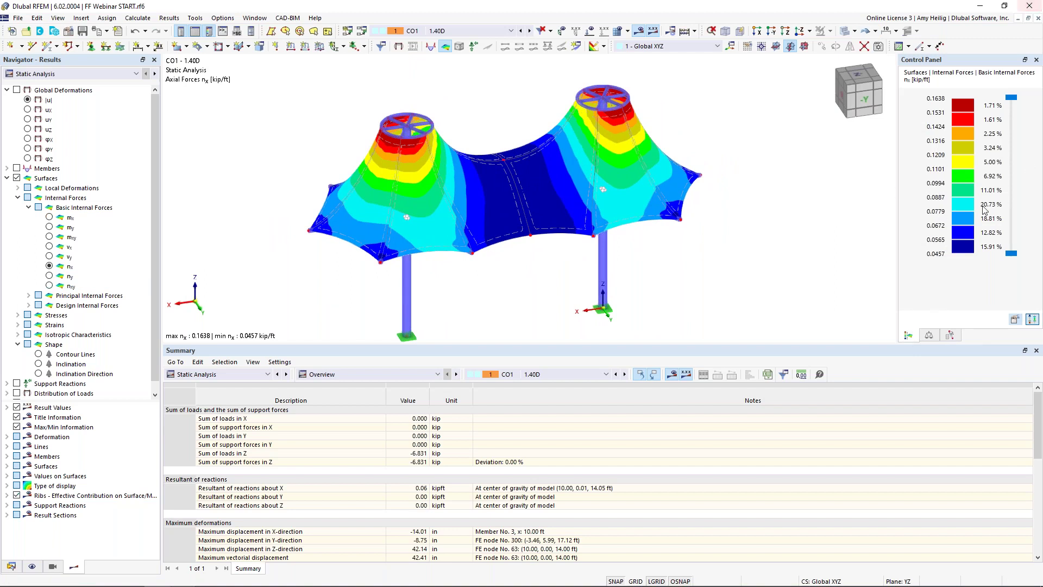
click(49, 276)
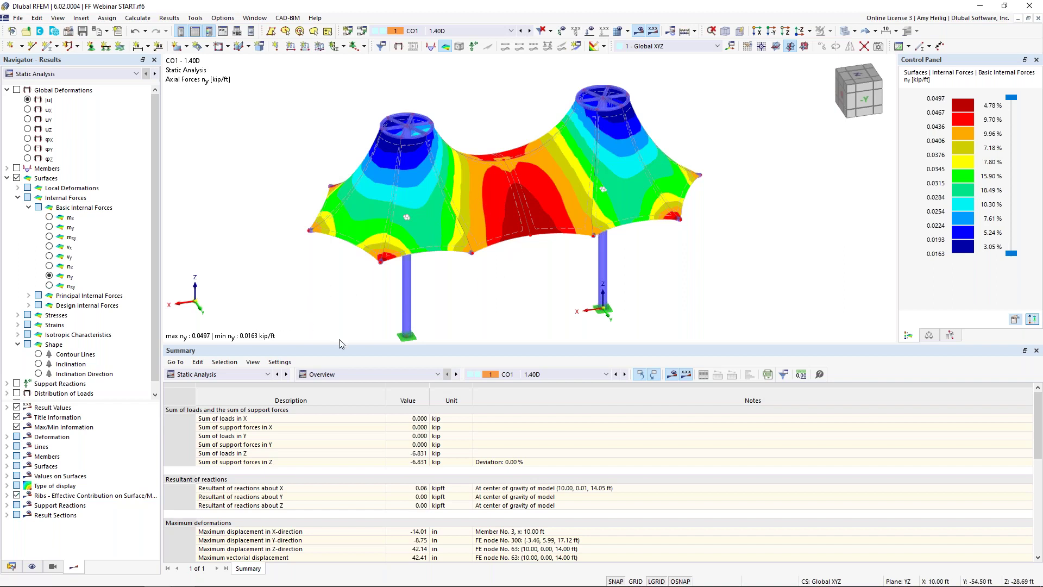
Step: Enlarge the results table and examine the basic internal forces by surface, checking grid point values on surfaces 1 and 2
drag(343, 344, 345, 307)
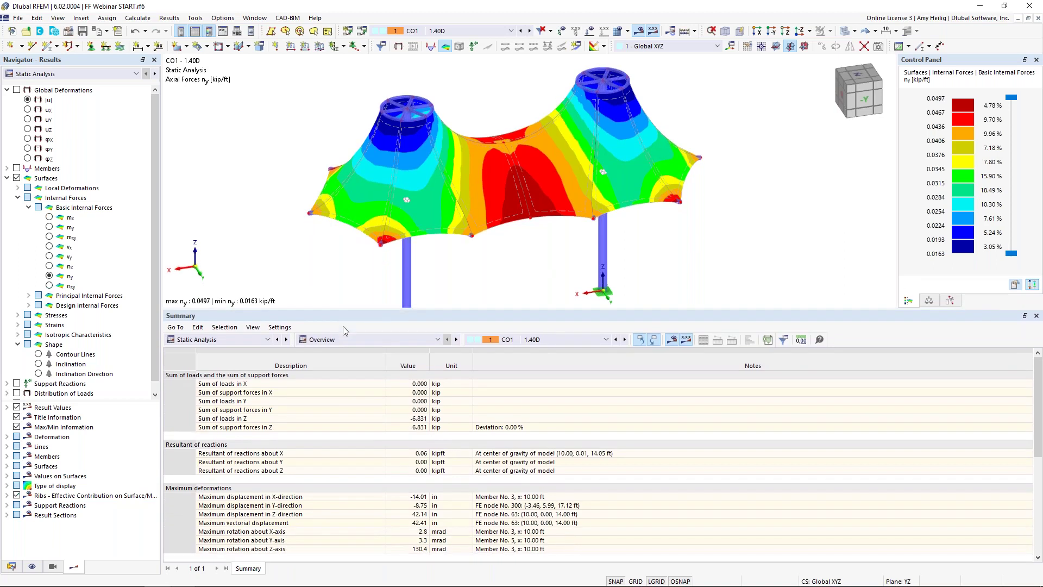
click(340, 339)
click(339, 376)
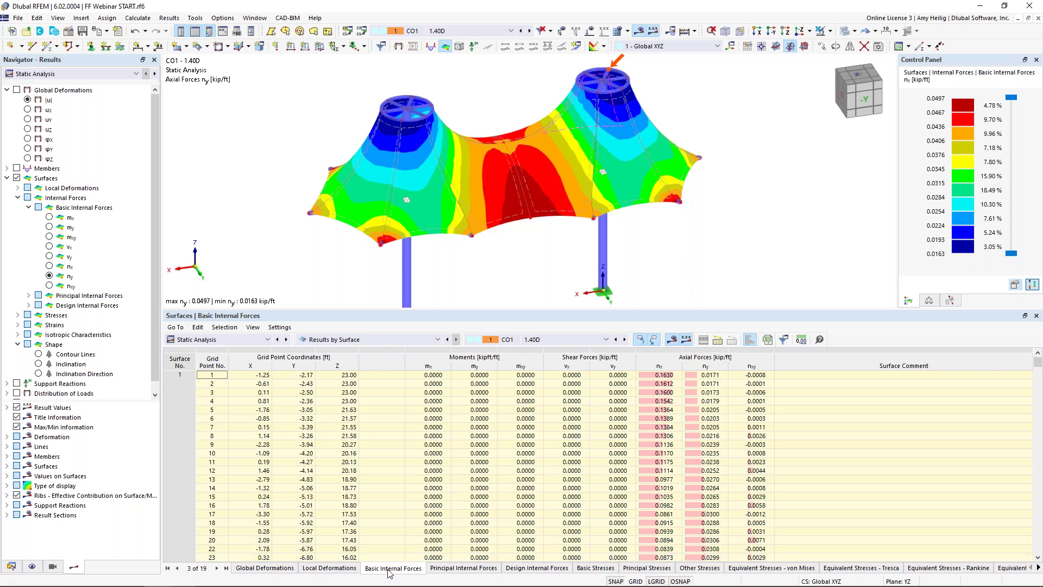
click(620, 428)
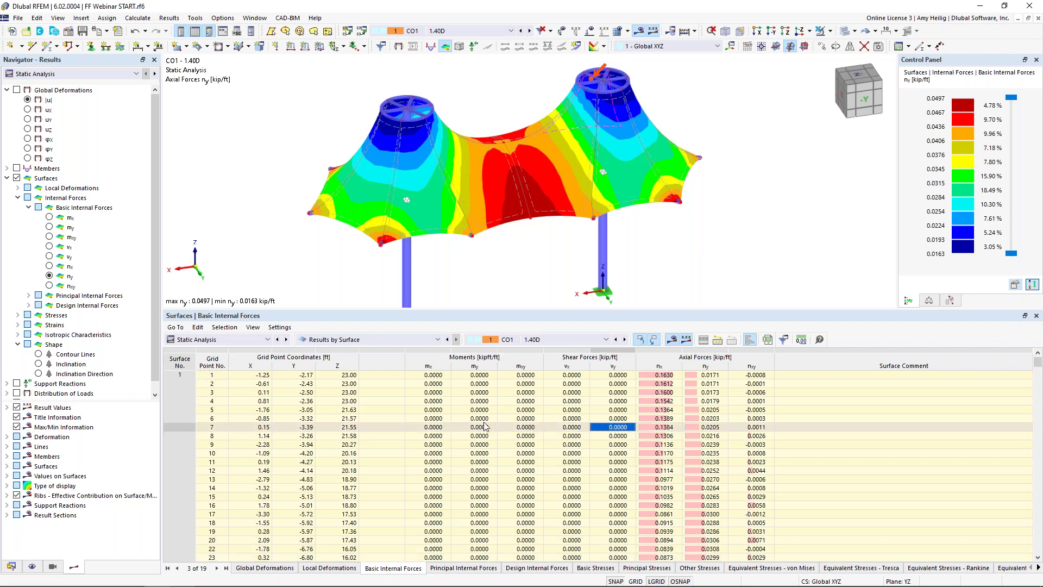
click(613, 480)
scroll(577, 490, down, 14)
click(549, 523)
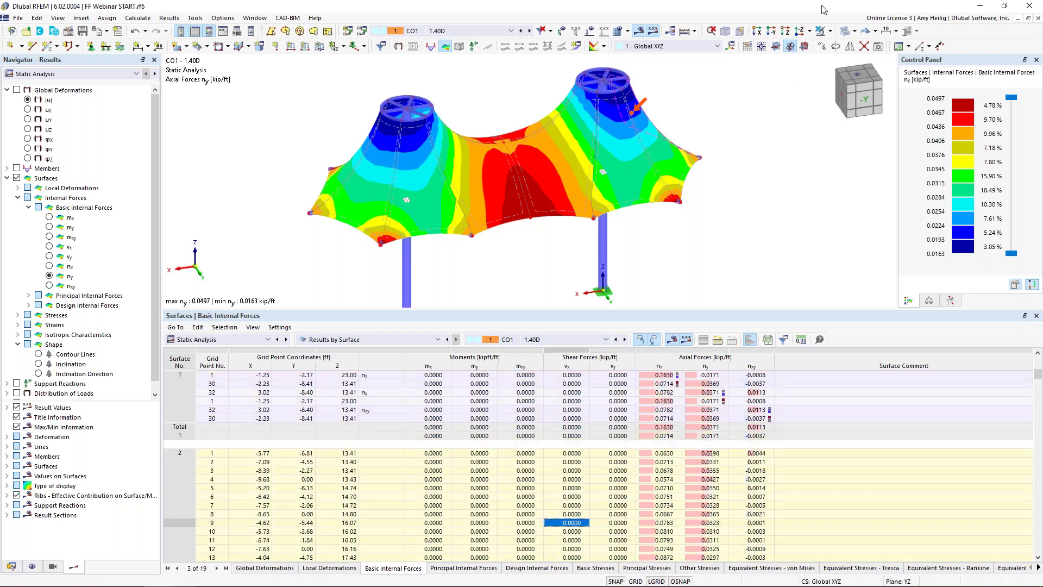
click(845, 32)
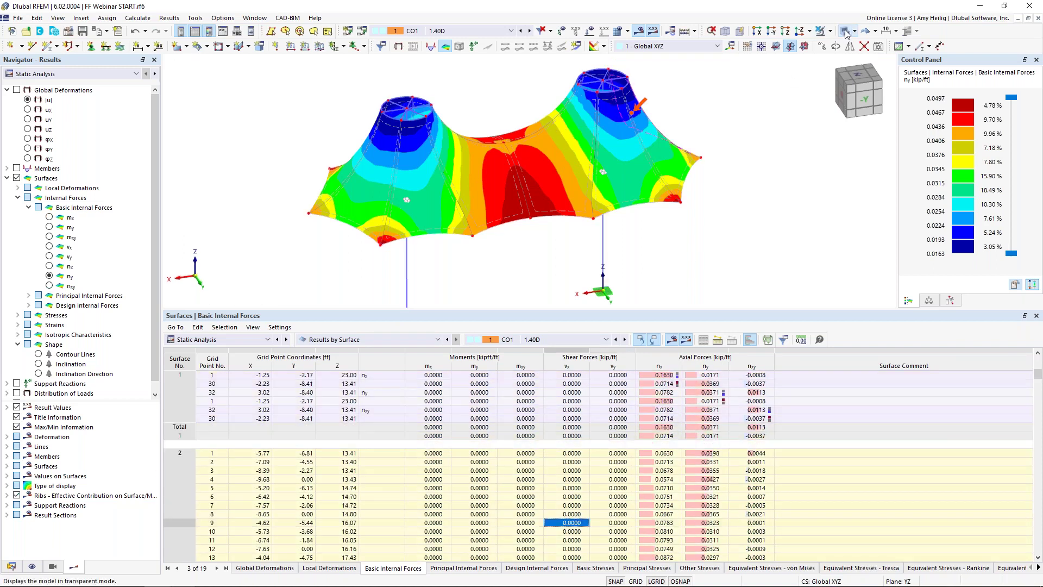
click(845, 34)
ctrl+middle_drag(602, 194, 497, 192)
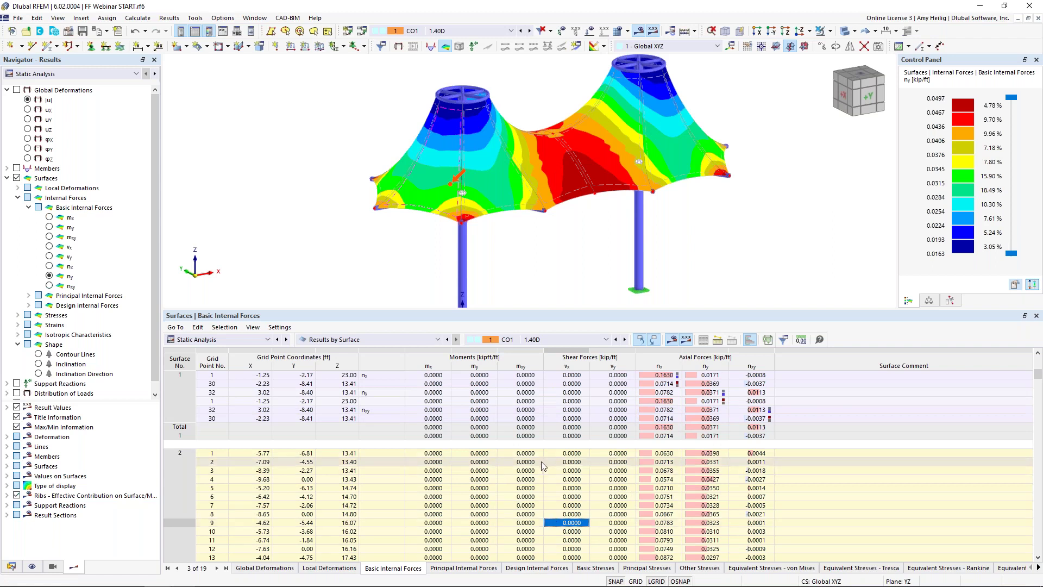
scroll(539, 459, down, 6)
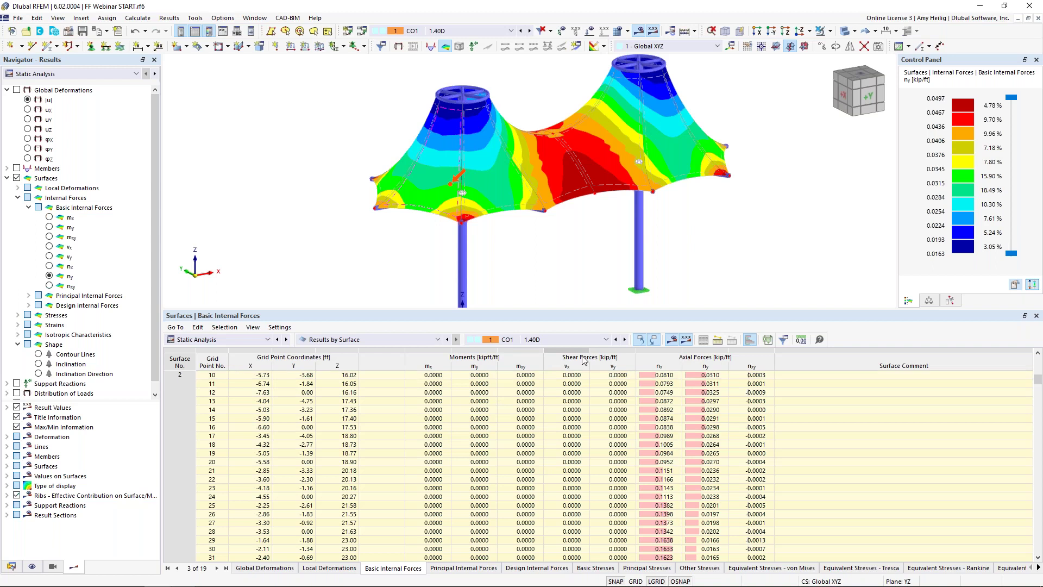
Step: Hide the internal moments and internal shear forces columns in the surface Basic Internal Forces result table
click(784, 341)
click(463, 218)
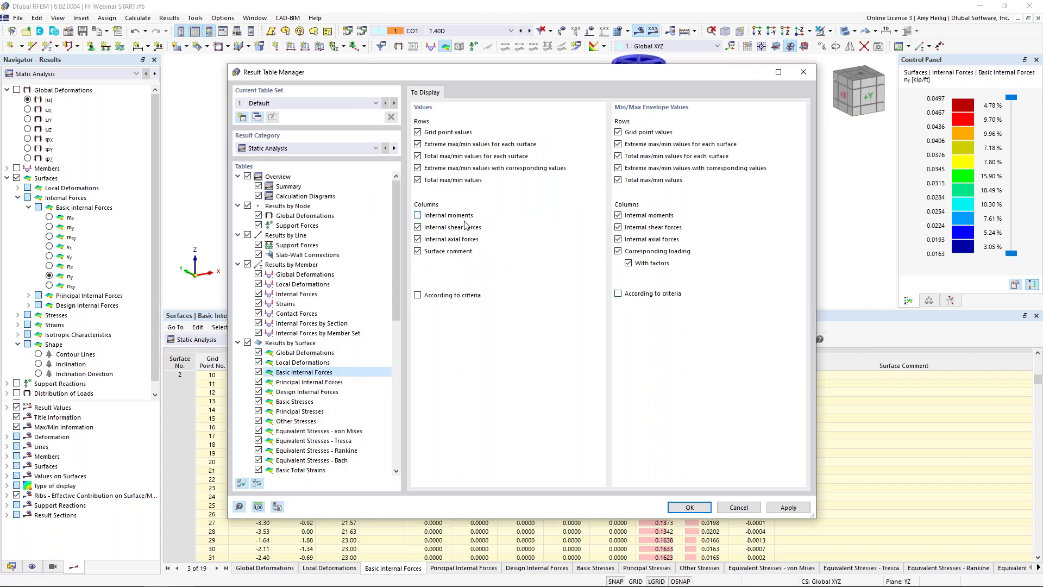
click(686, 508)
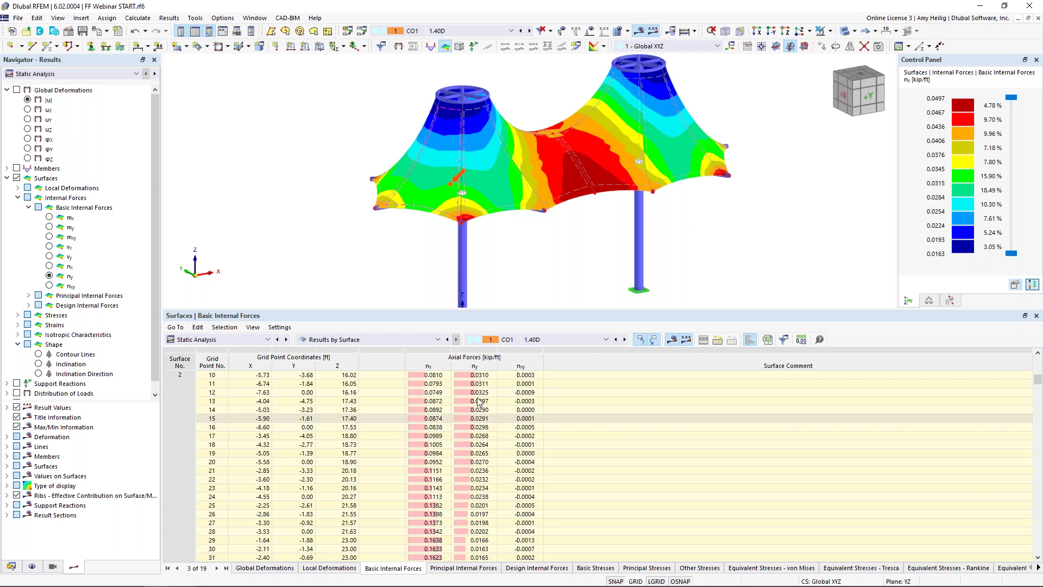
Step: Switch the results table to Steel Design and display the design ratios on members, listed by member
click(243, 345)
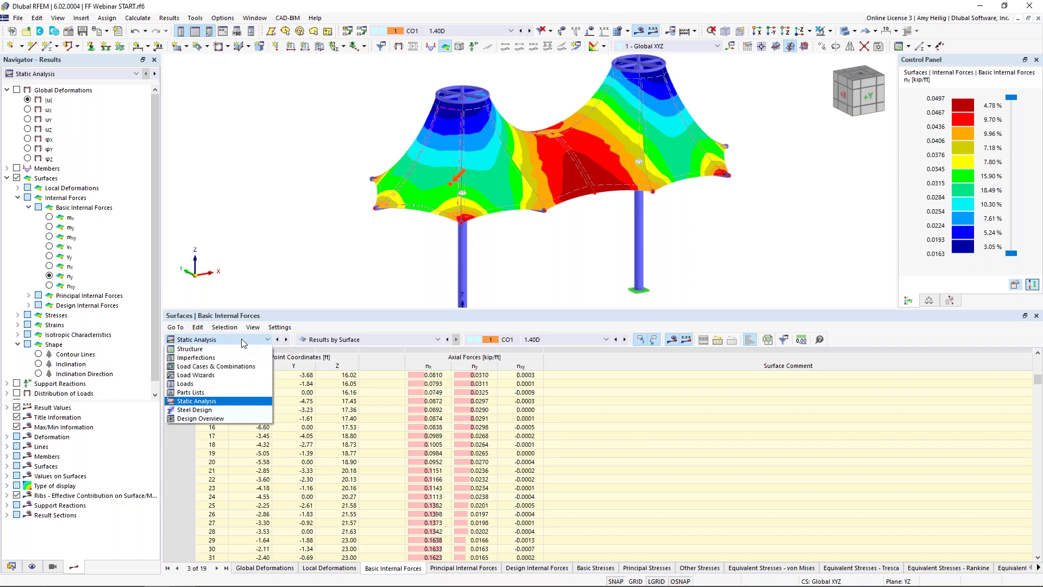
click(223, 411)
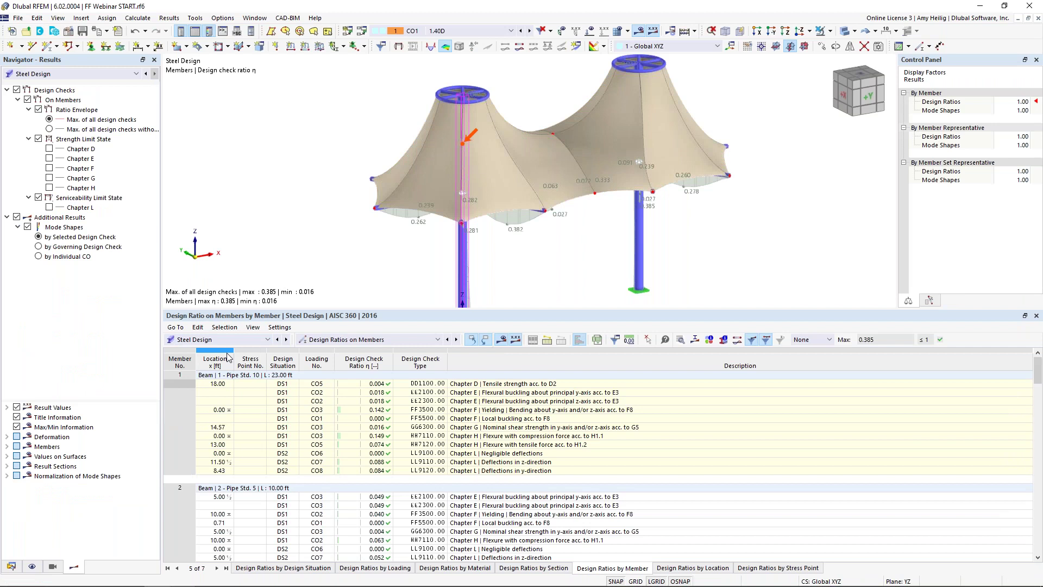
click(368, 340)
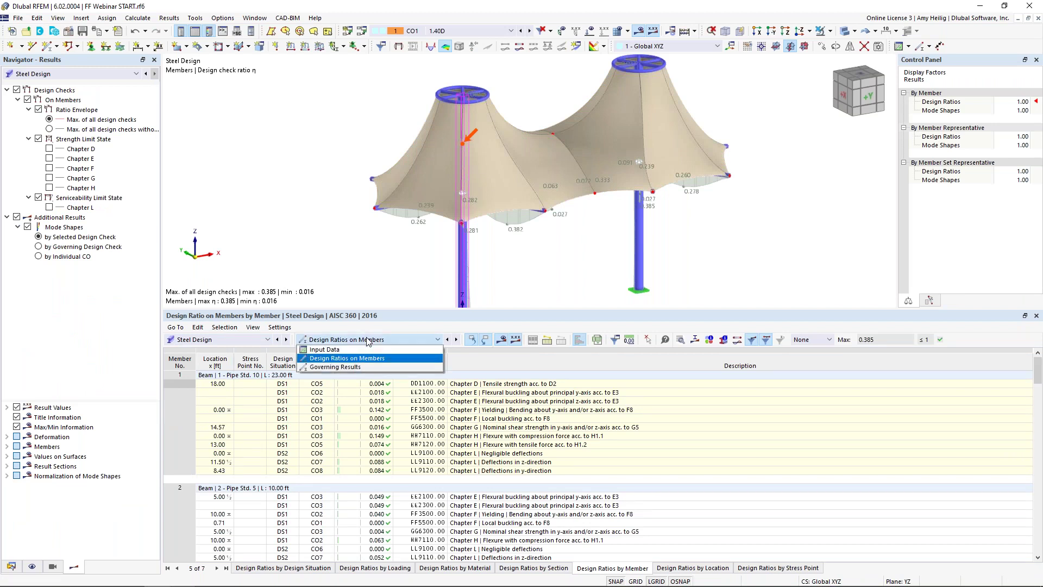
click(368, 360)
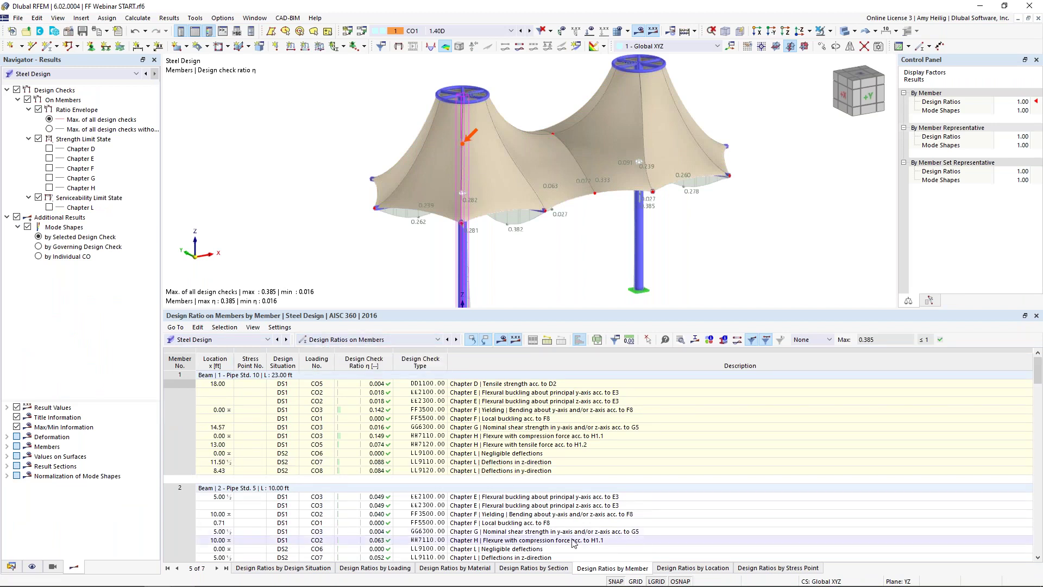
Step: Display the model as transparent and examine the listed design checks of member 2, including local buckling and flexural buckling about the z-axis
click(847, 30)
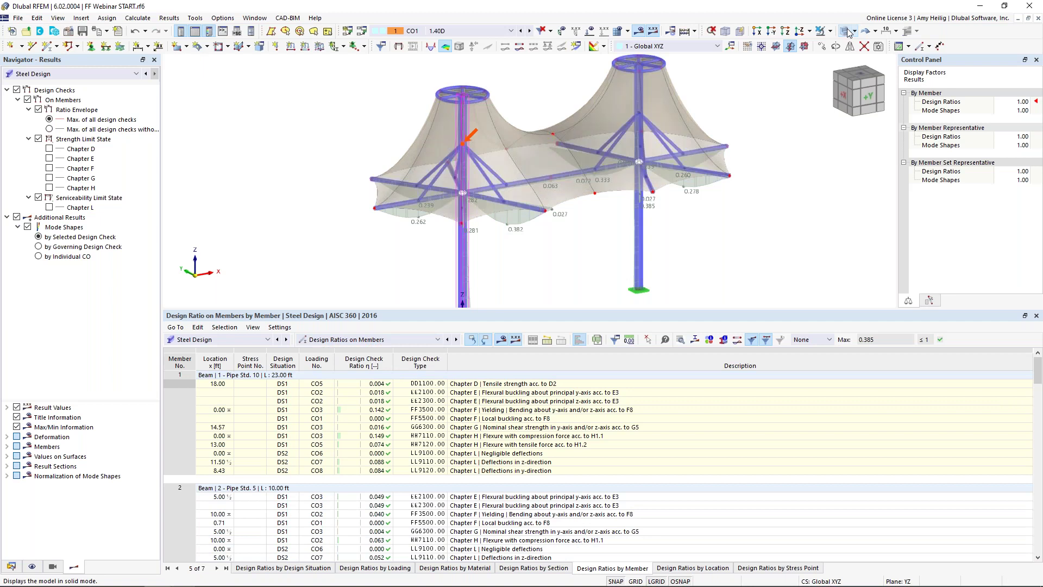
scroll(525, 466, down, 2)
click(529, 470)
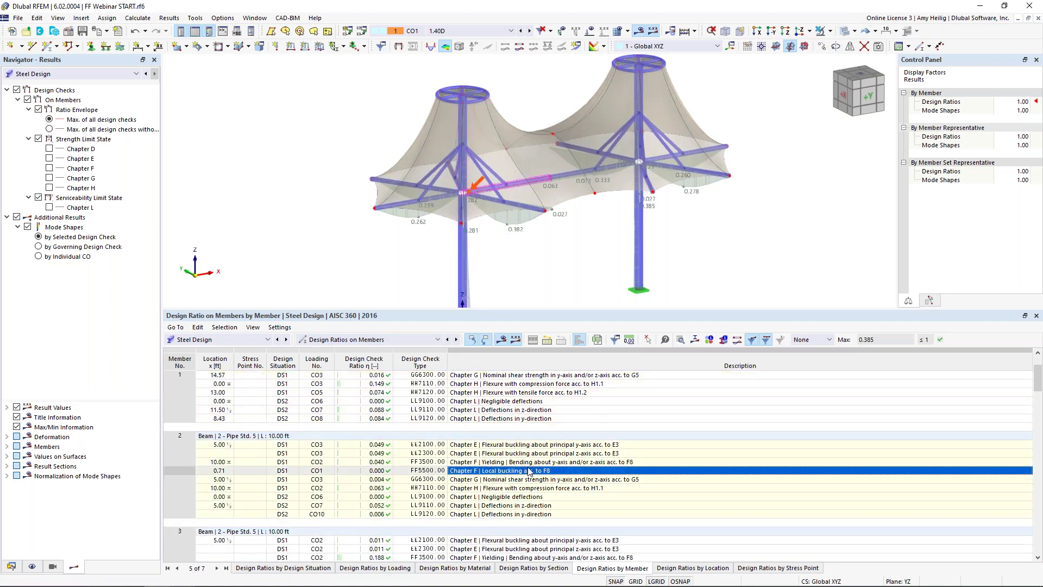
scroll(529, 470, down, 1)
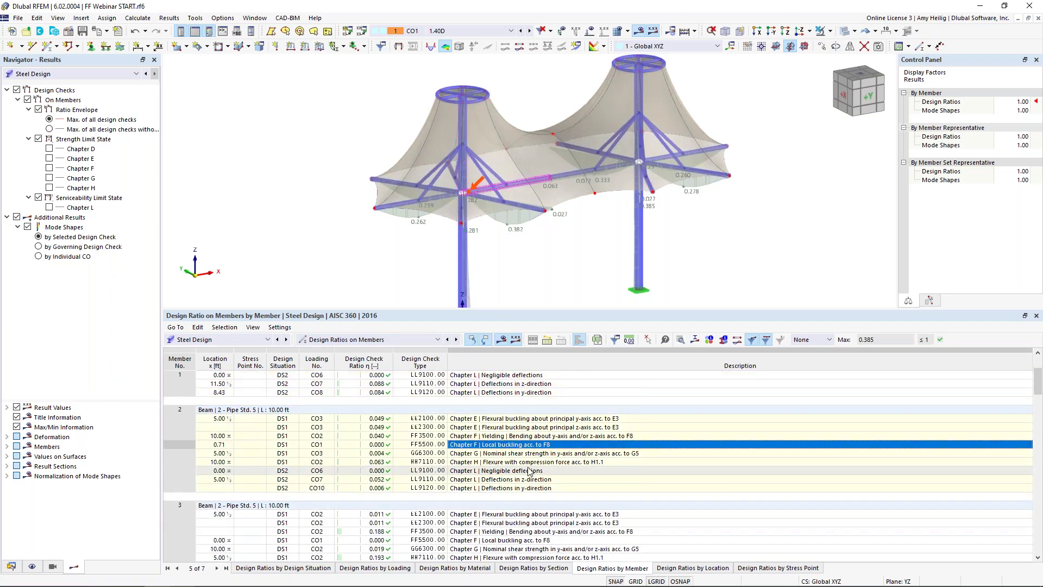
click(514, 428)
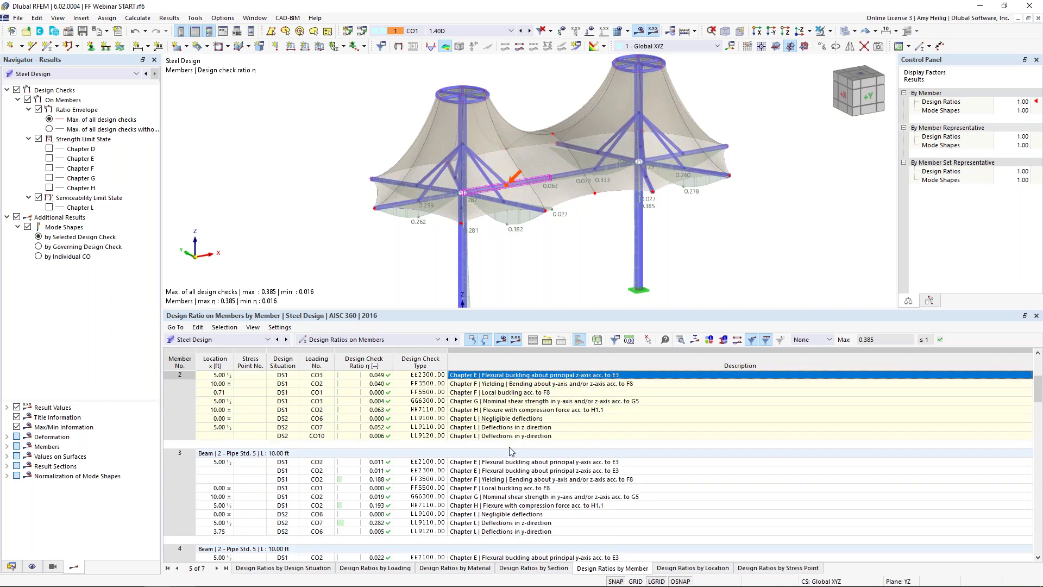
scroll(509, 449, down, 3)
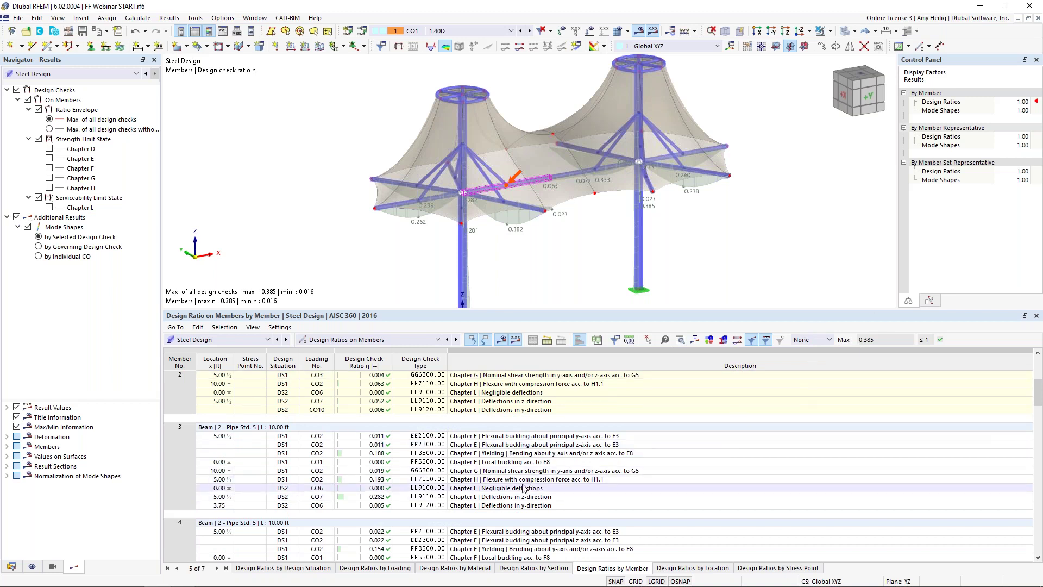
Step: Examine the design check details of member 3 for bending check FF3500 and shear check GG6300 under CO2, and close them
click(503, 456)
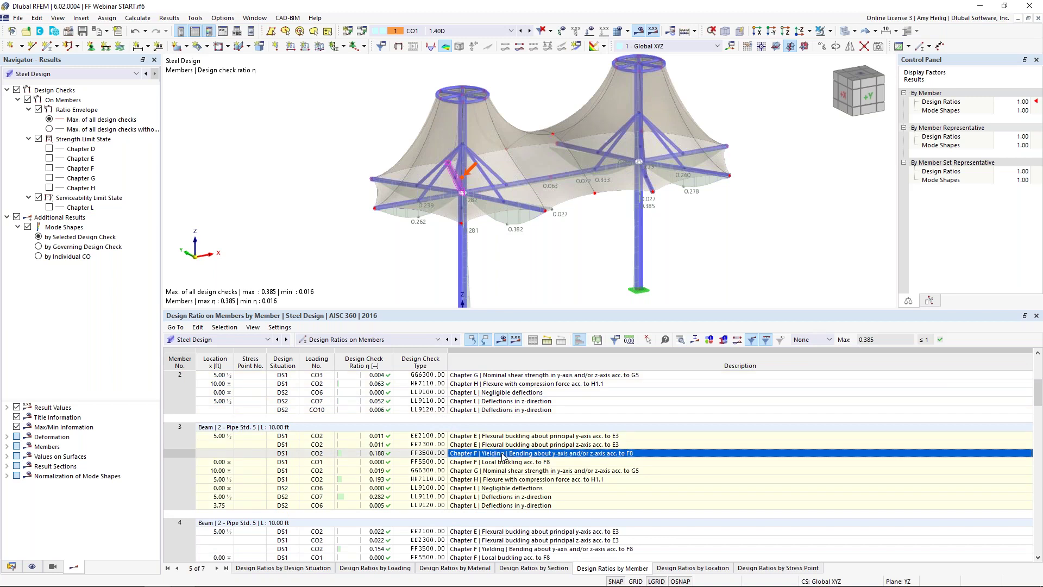
click(679, 340)
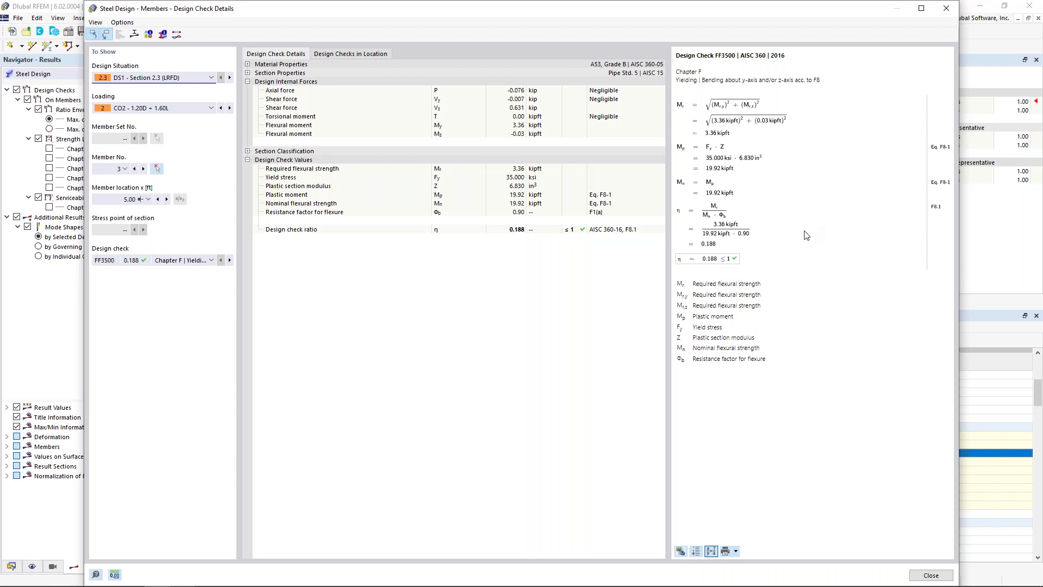
click(184, 261)
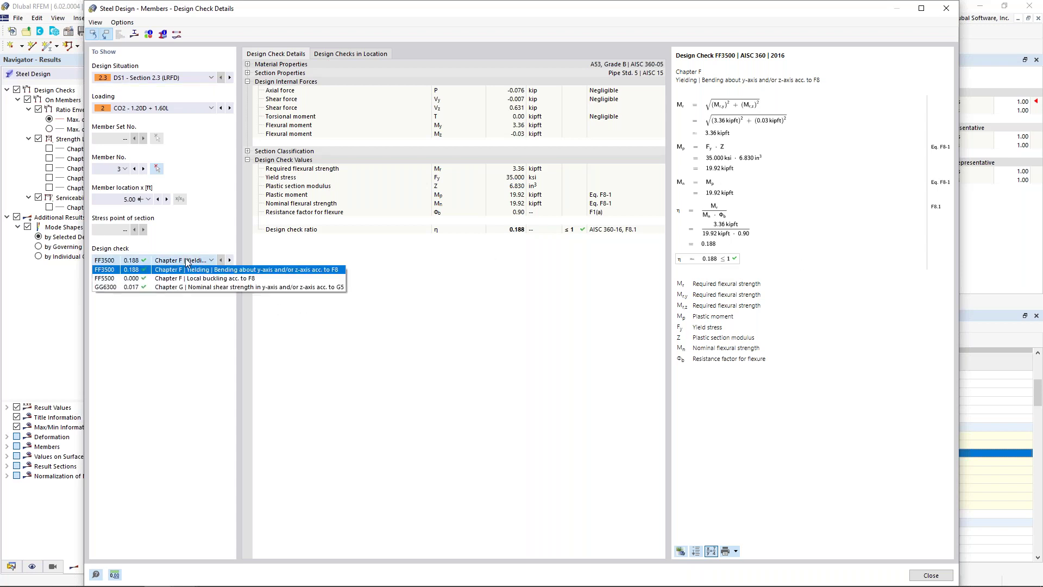
click(195, 288)
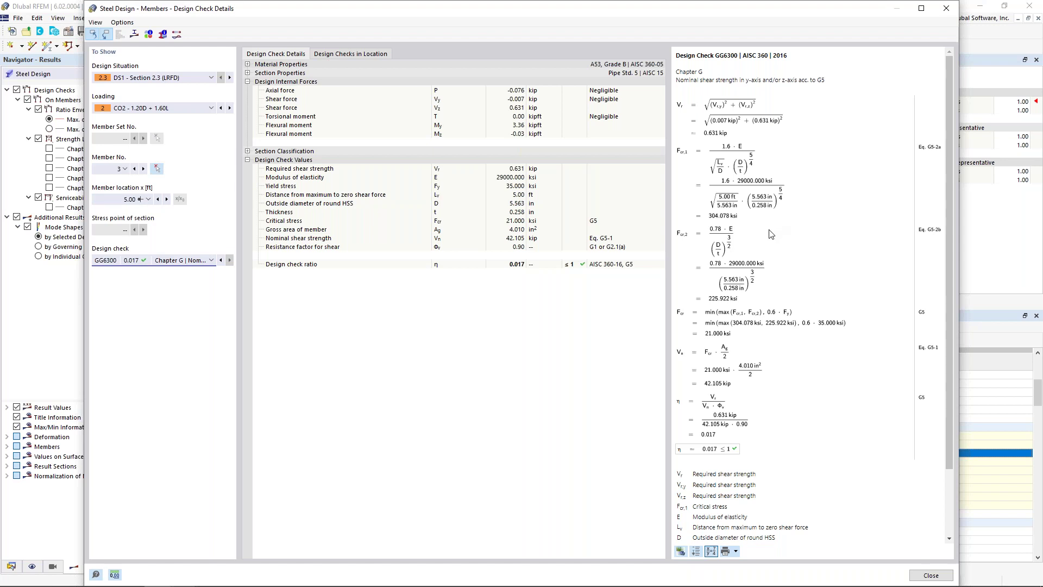
click(931, 575)
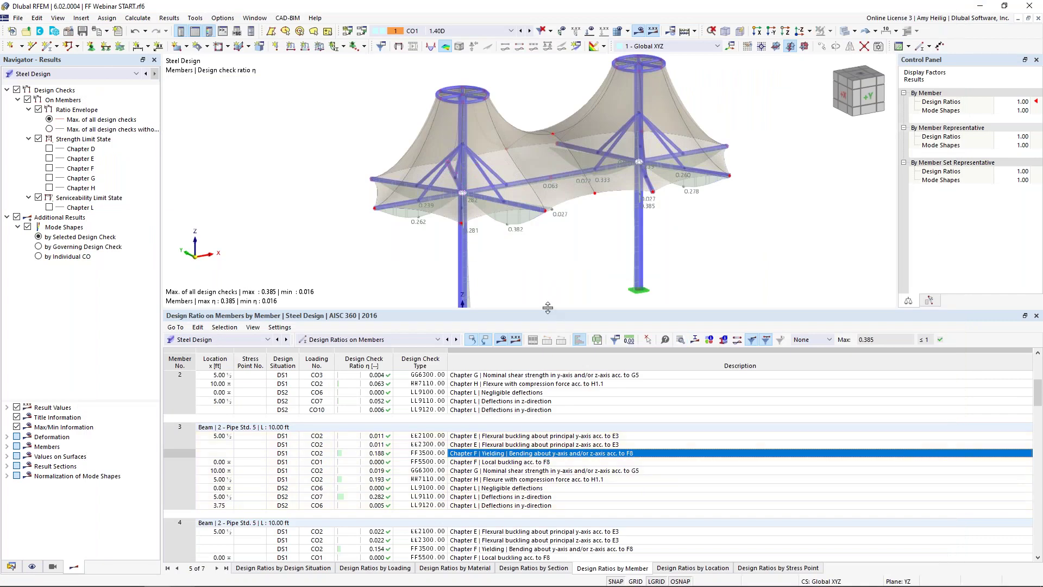
Step: Enlarge the model area, return to the static analysis results and display the surface force nx for CO1 in plan view along Z
drag(548, 308, 560, 392)
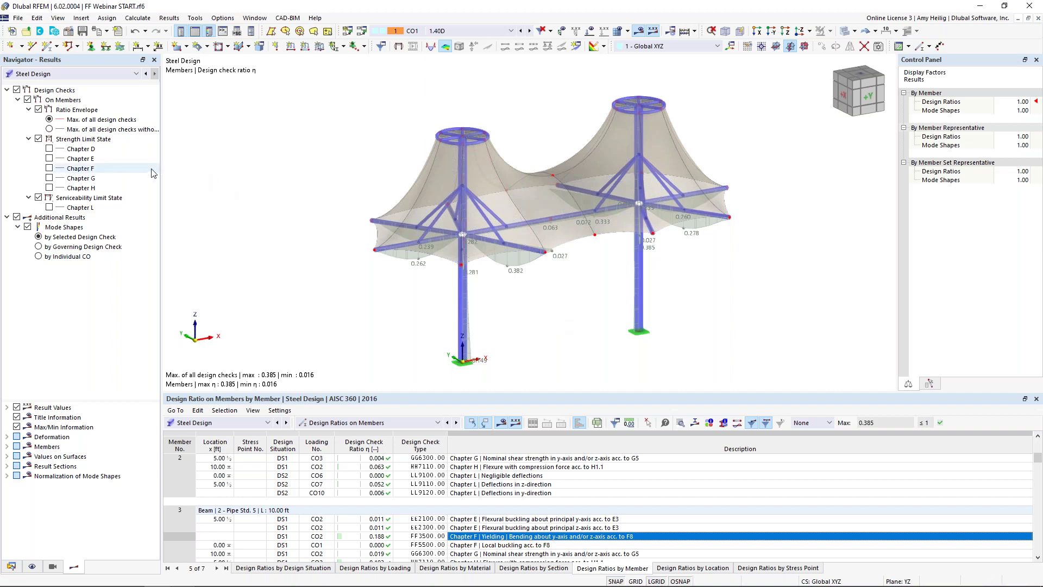
click(39, 75)
click(37, 80)
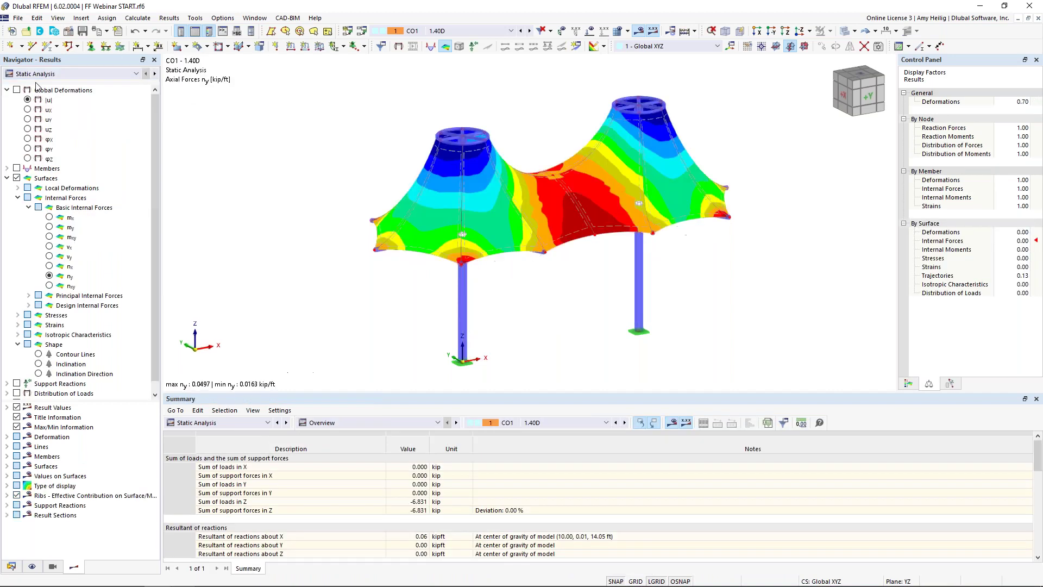
click(49, 267)
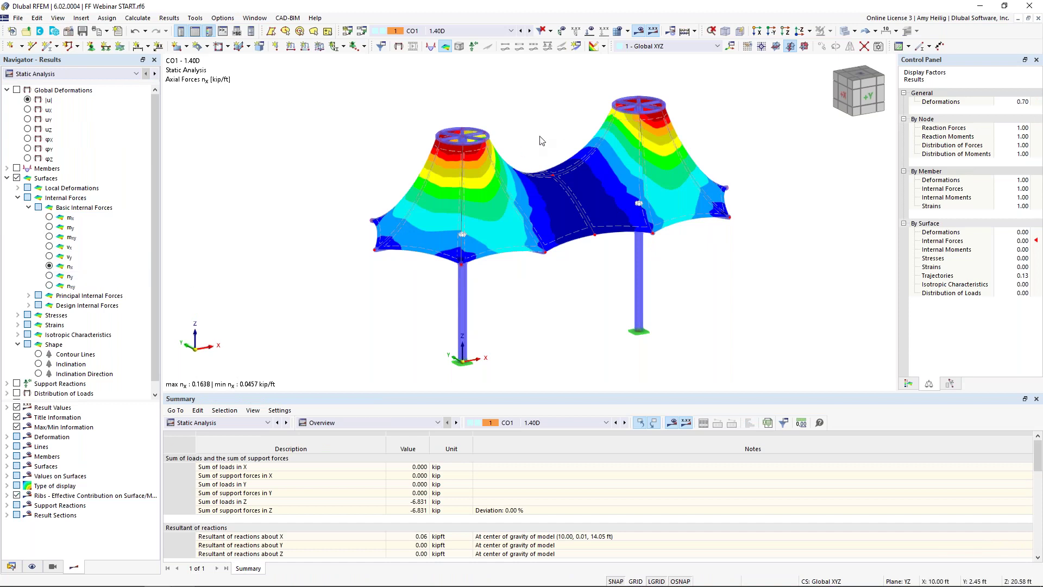
click(803, 32)
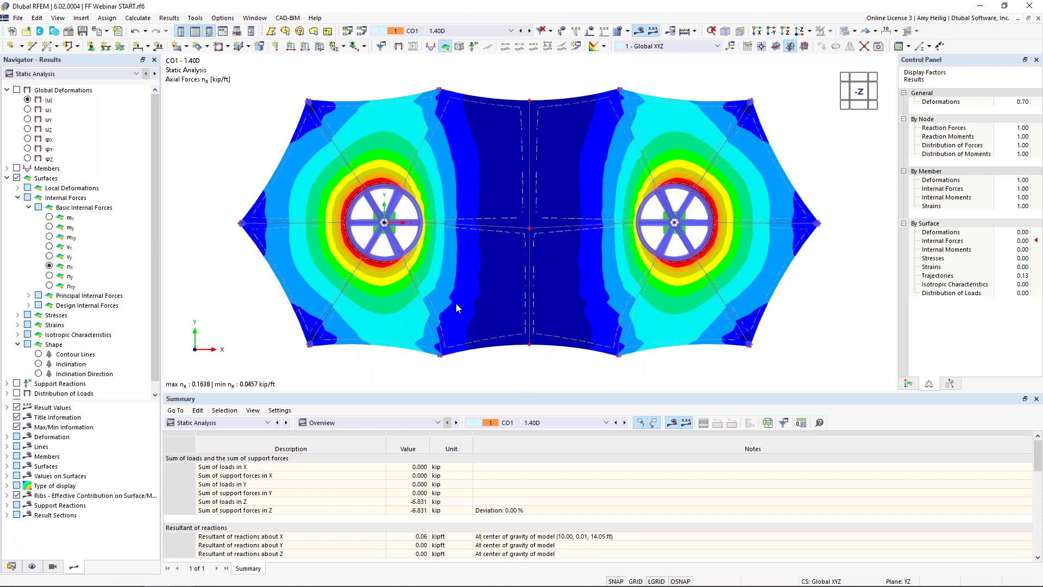
Step: Change the display mode so the canopy's members appear as simple lines in the plan view of the nx results
click(485, 32)
click(572, 70)
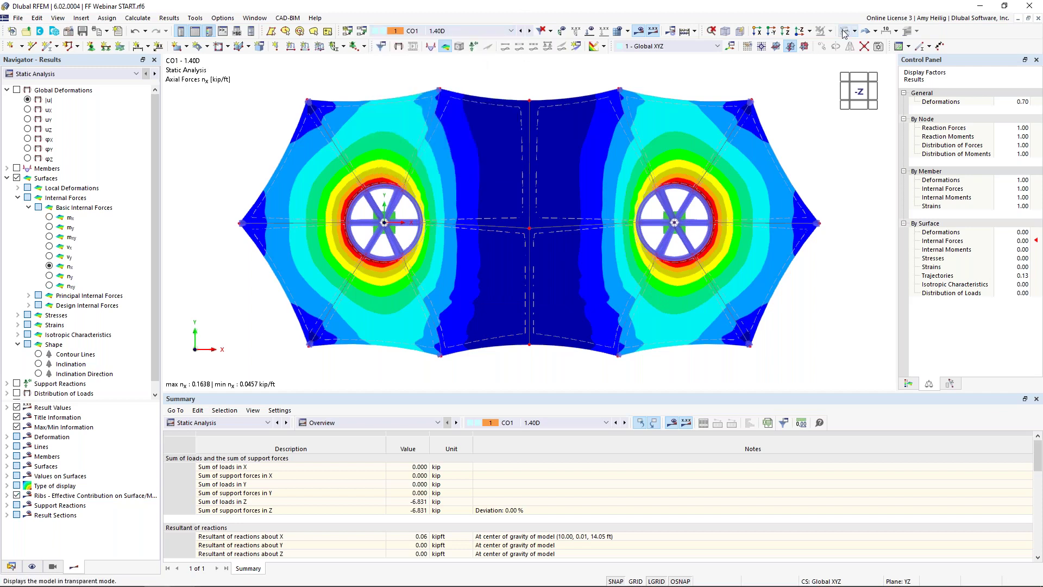
click(805, 48)
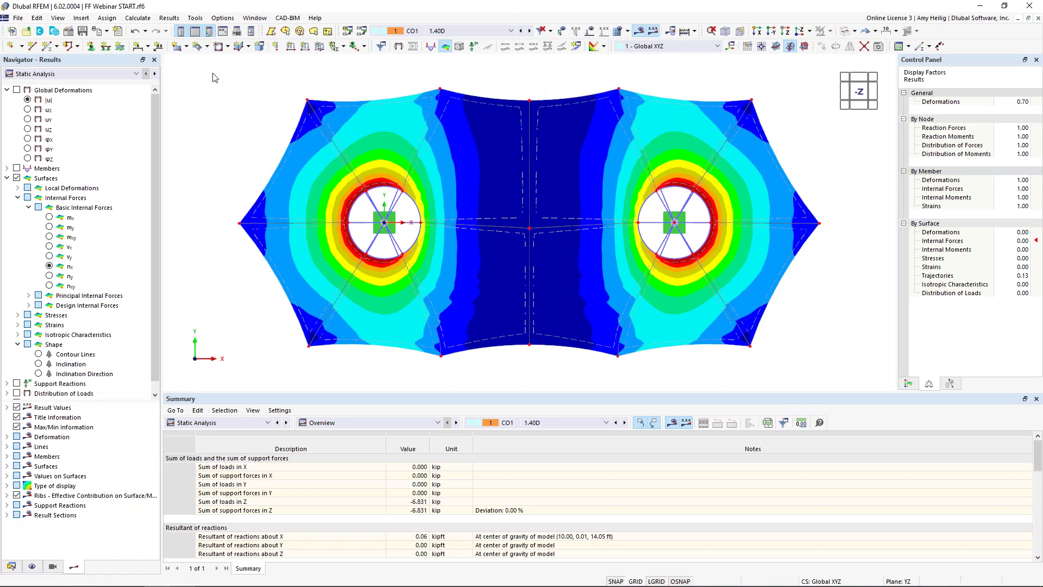
Step: Create a printout report based on the template "Input data and reduced results" and close the report manager
click(119, 34)
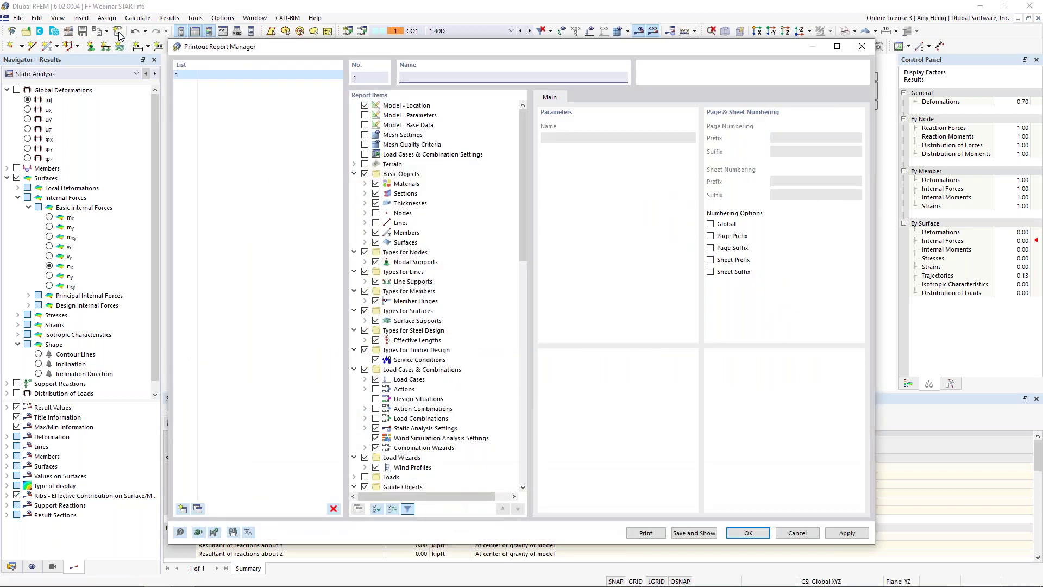
click(199, 533)
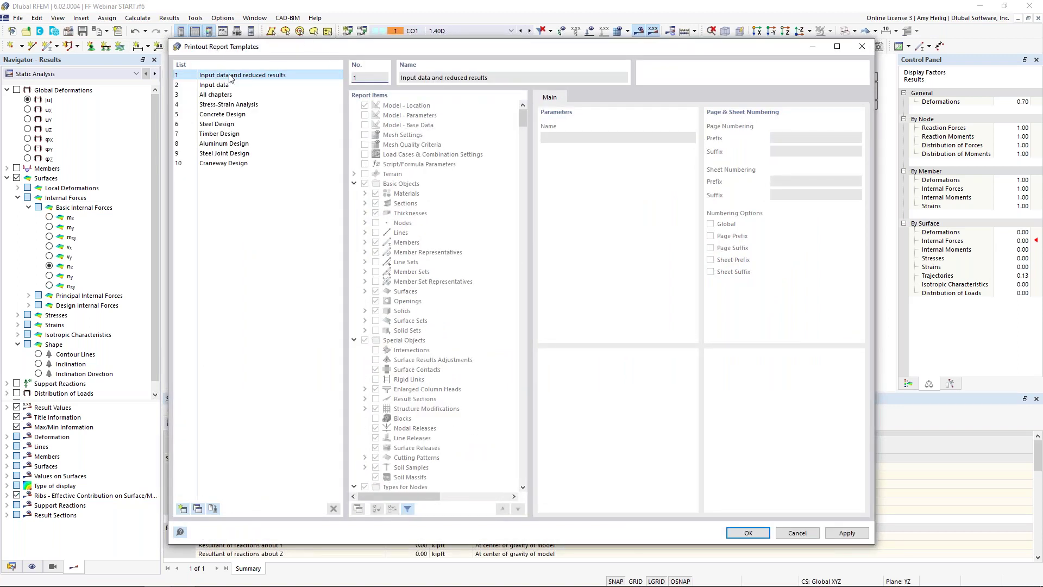
click(755, 534)
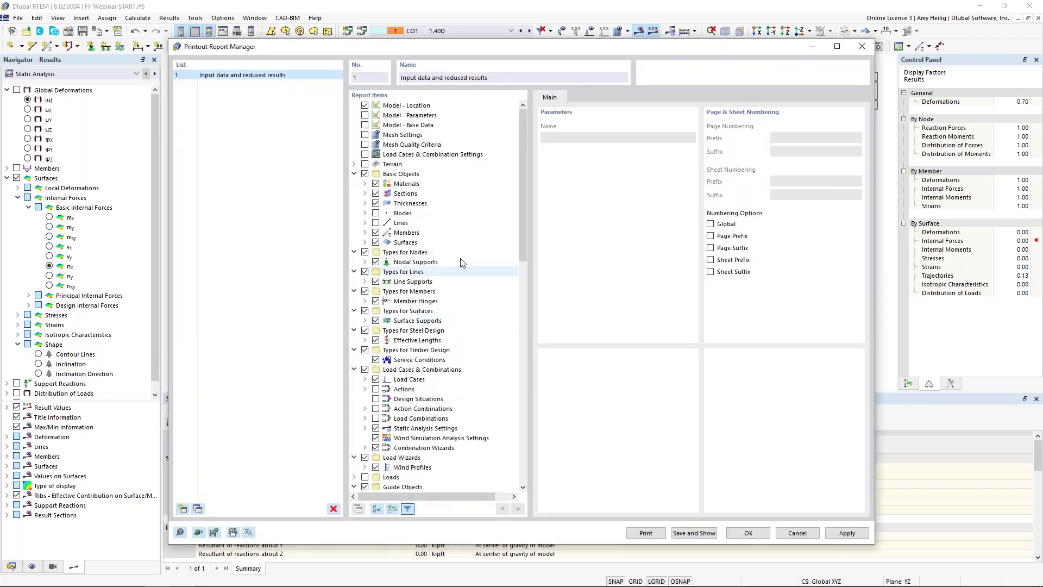
drag(524, 152, 537, 131)
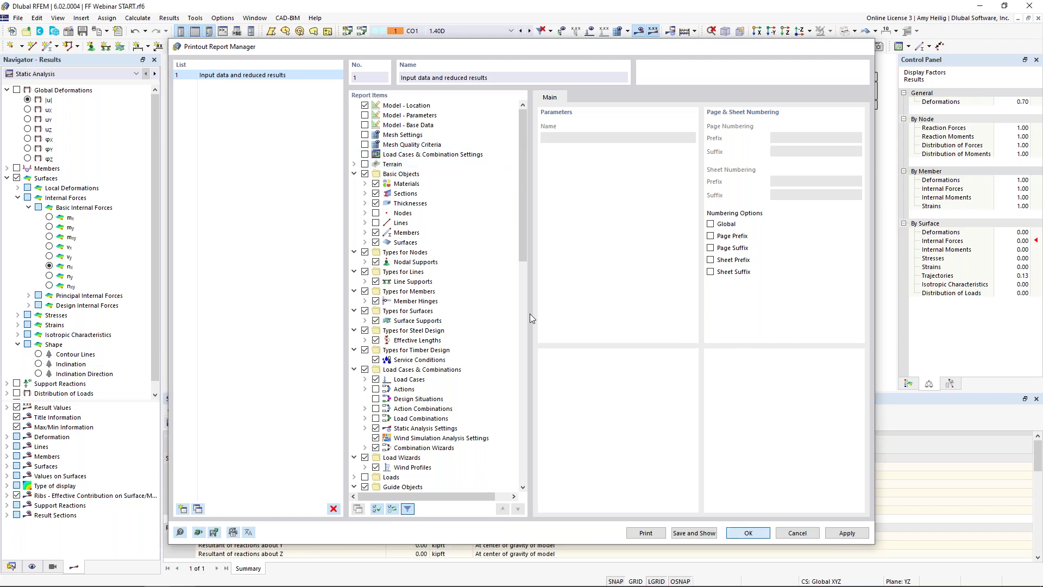
key(Escape)
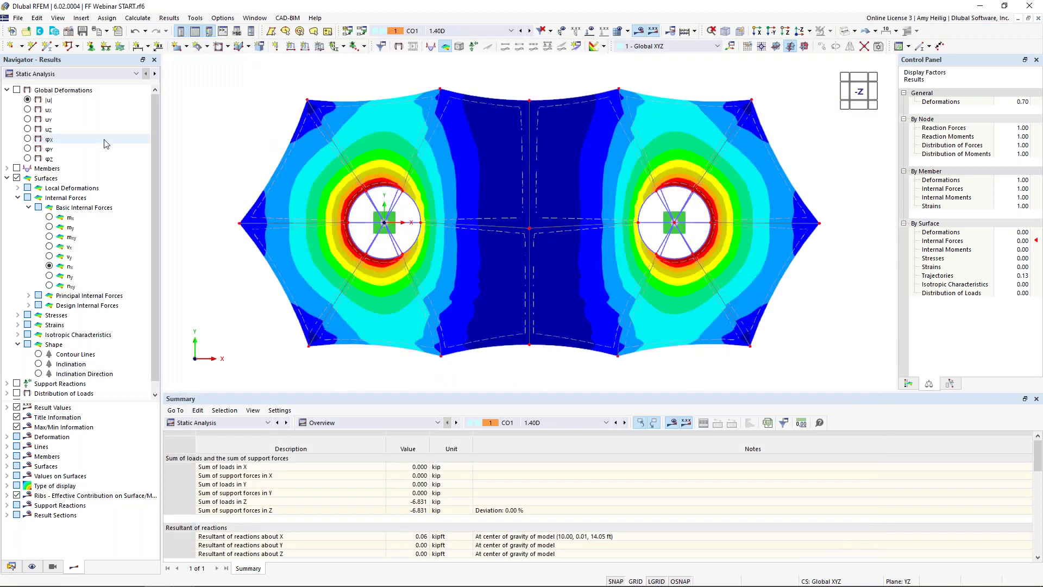
Step: Set up printing the graphics to the printout report with full page height and only the current window
click(106, 31)
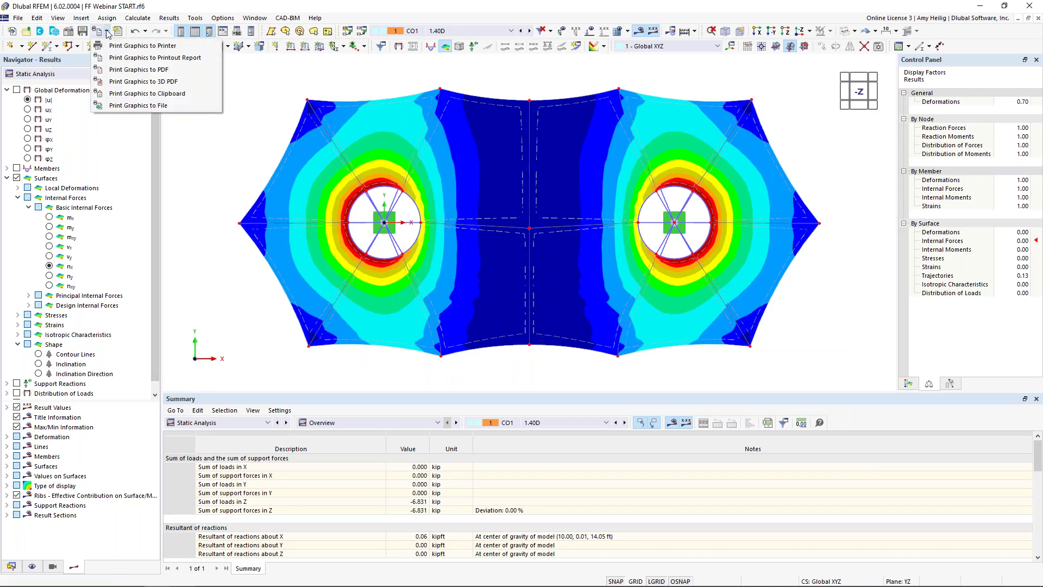
click(121, 58)
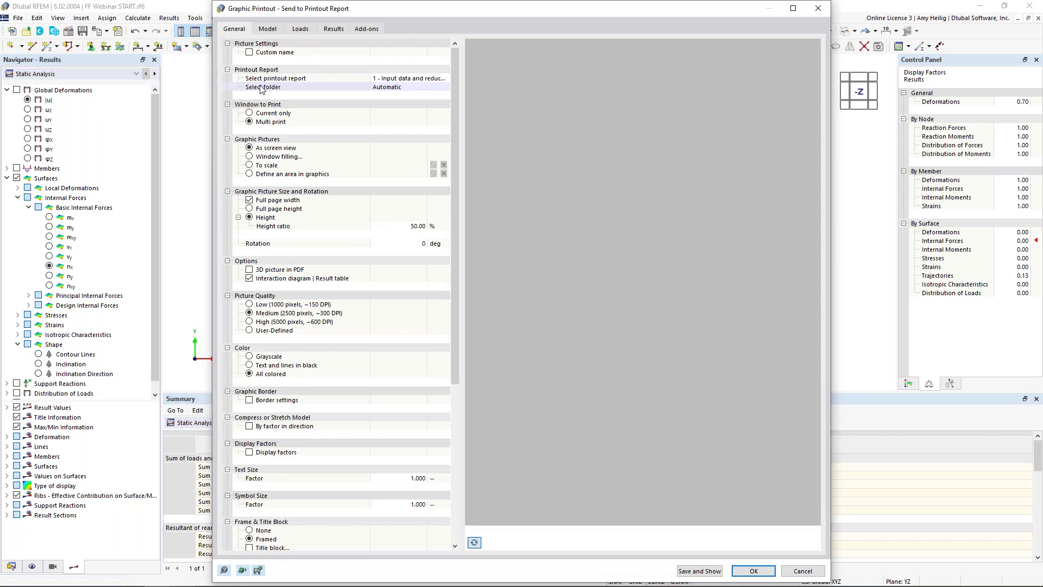
click(249, 209)
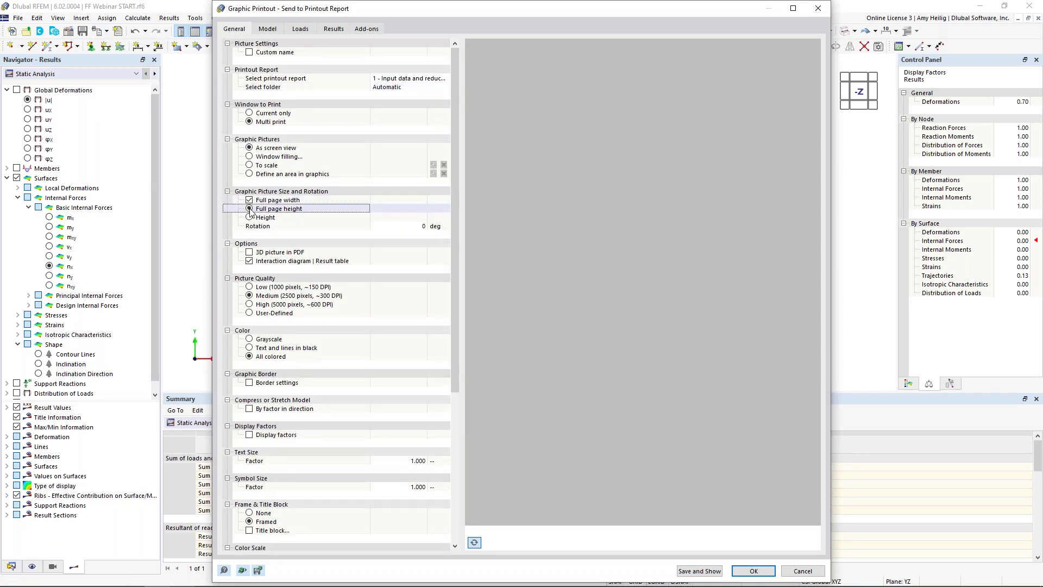
click(251, 114)
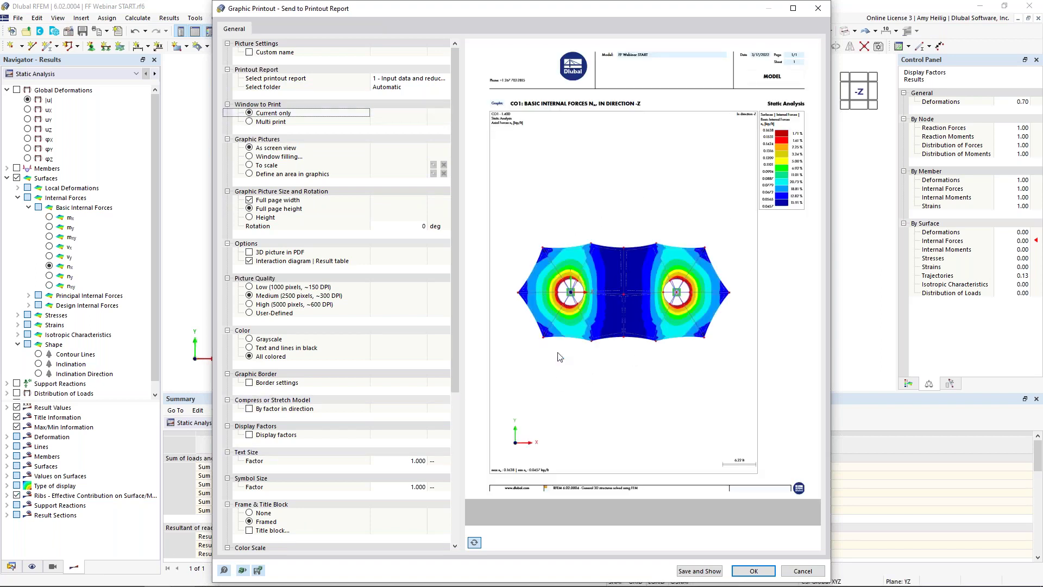
Step: Place the color scale inside the graphic picture and size the picture by height with a 50 % ratio
scroll(304, 486, down, 4)
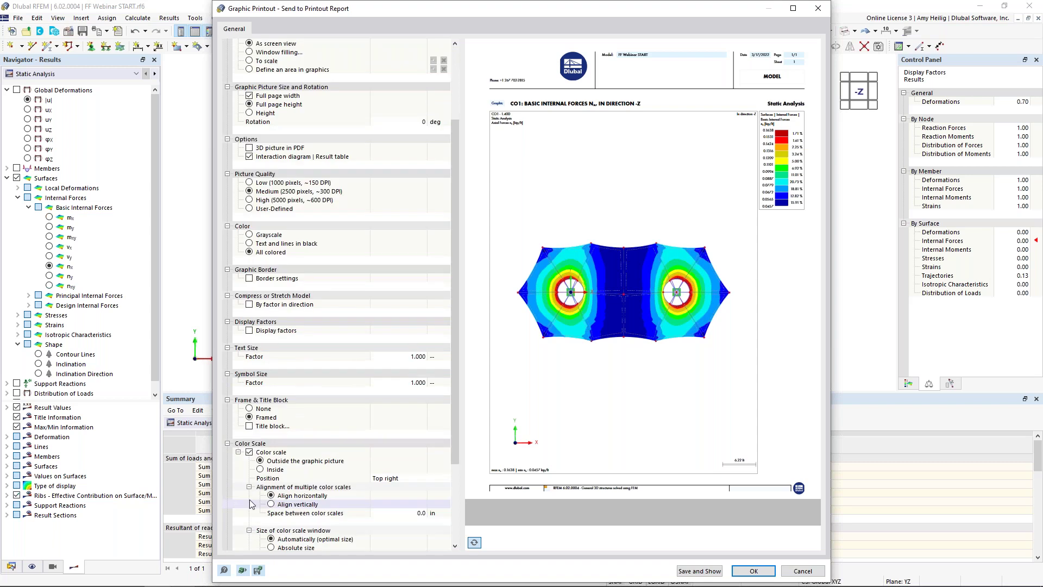
click(260, 471)
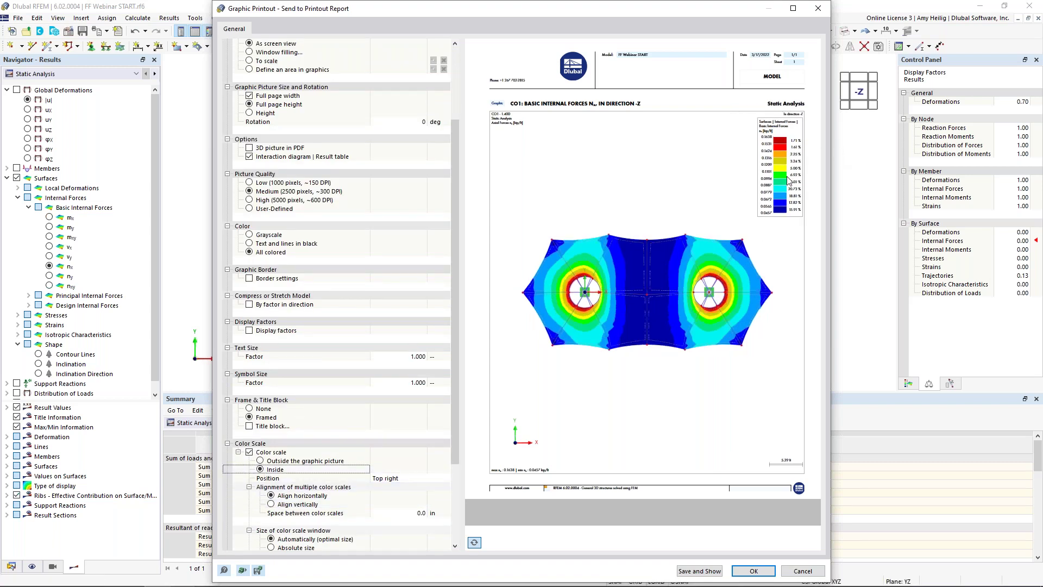
scroll(239, 277, up, 4)
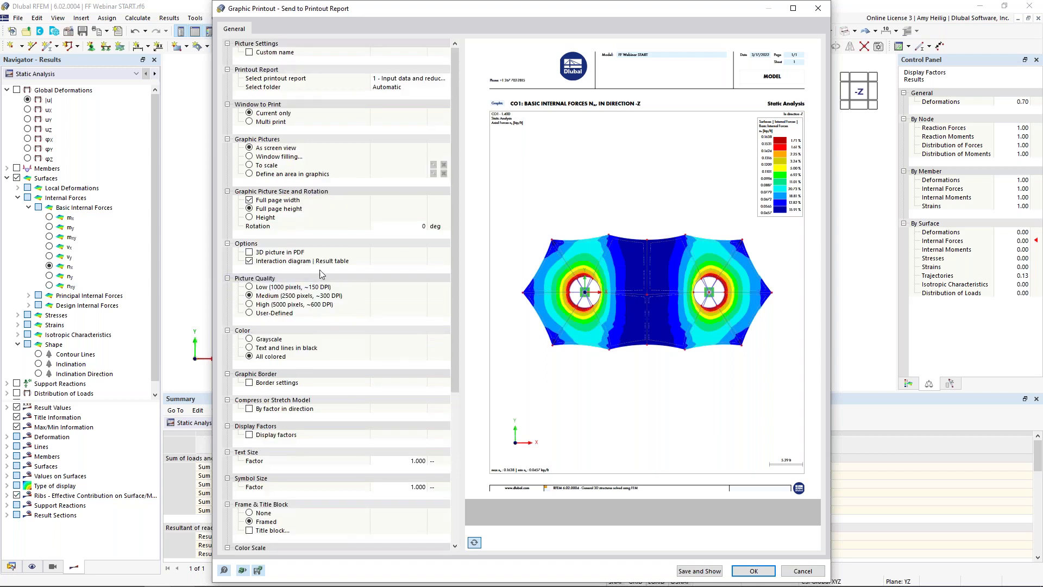
click(250, 217)
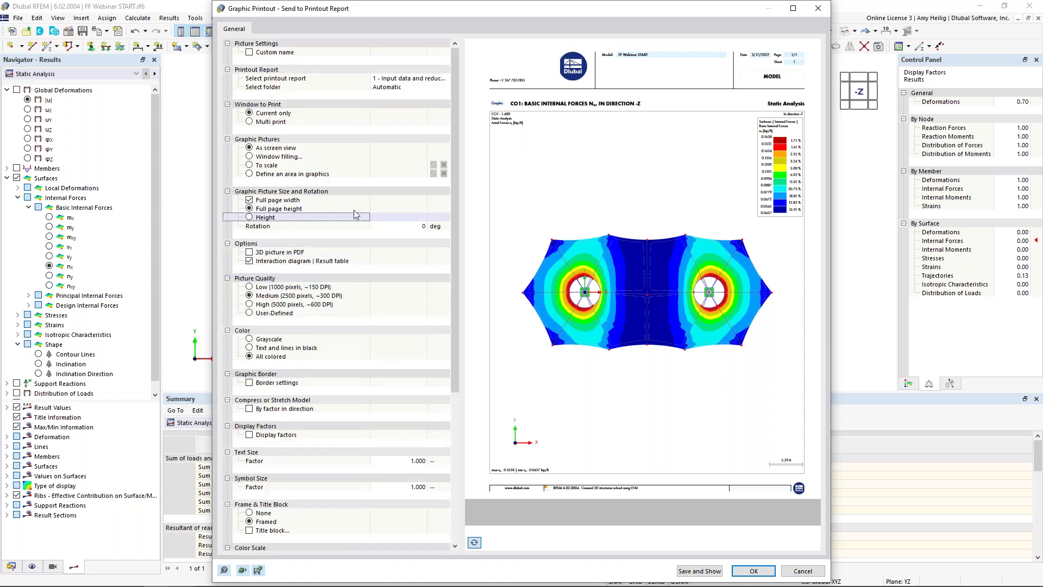
click(397, 225)
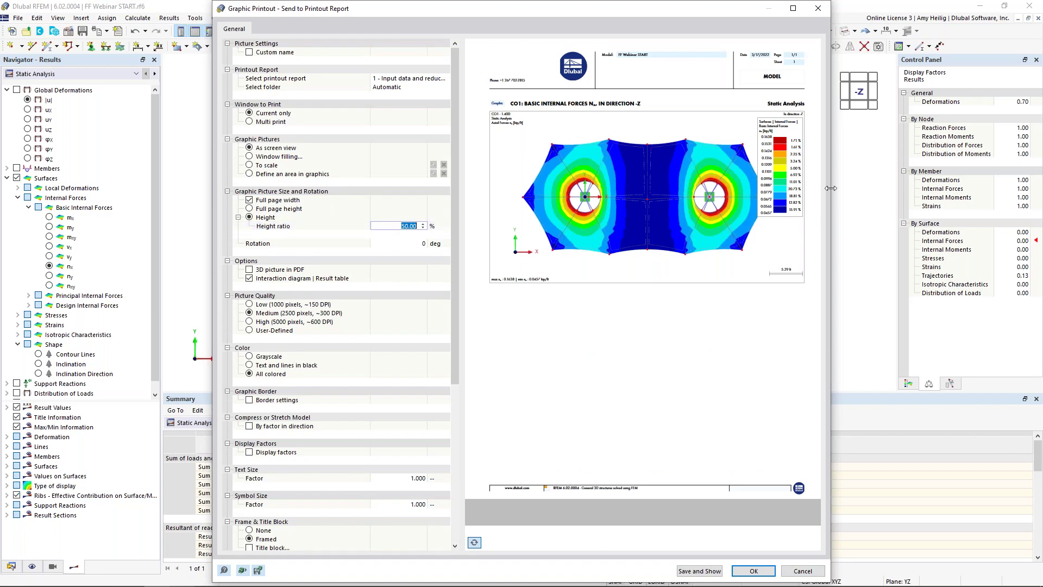
Step: Place the color scale outside the graphic picture and switch the window to print to multi print
scroll(358, 434, down, 4)
click(260, 480)
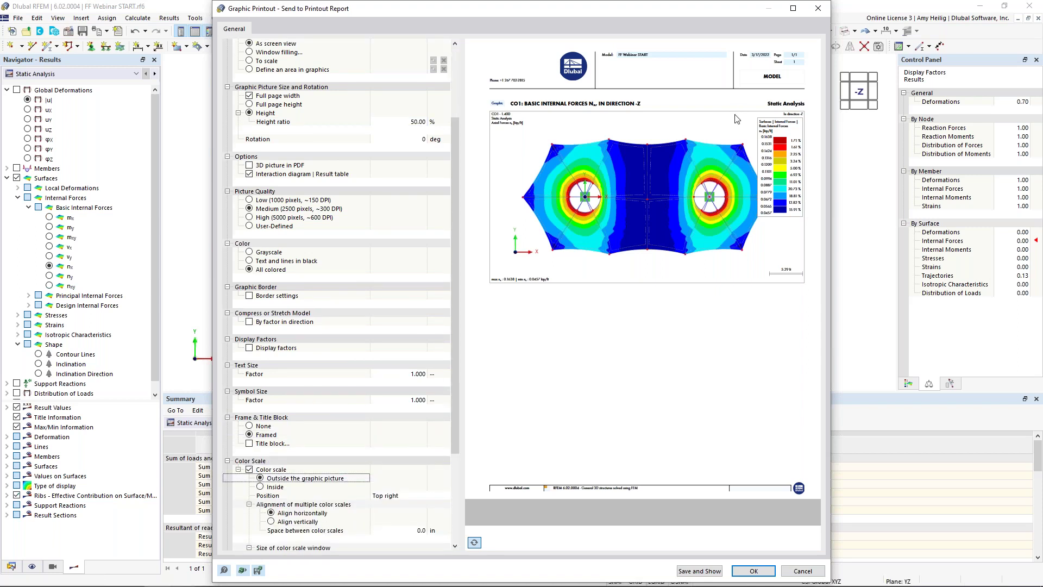
click(260, 479)
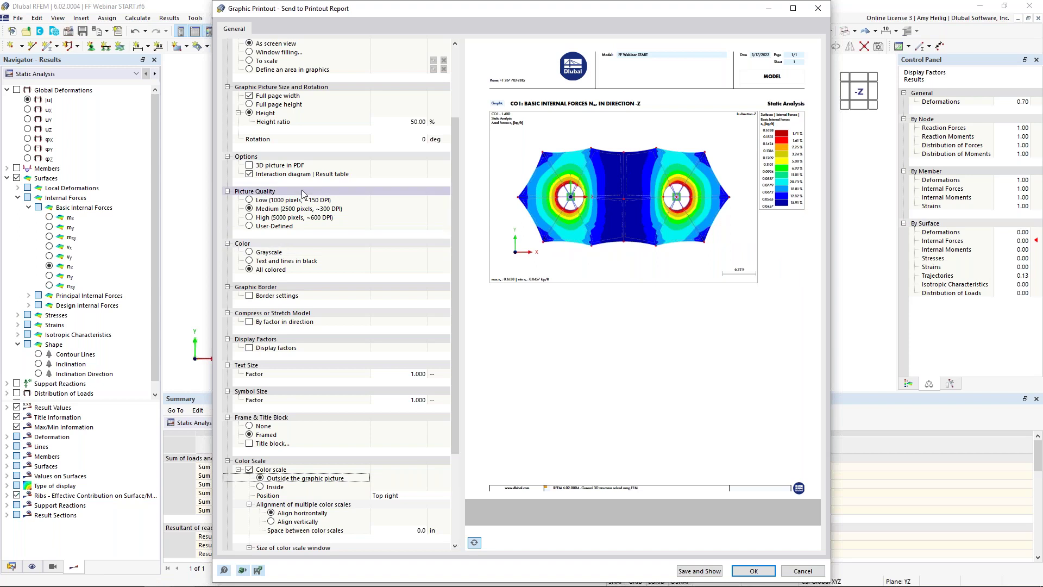
scroll(304, 190, up, 4)
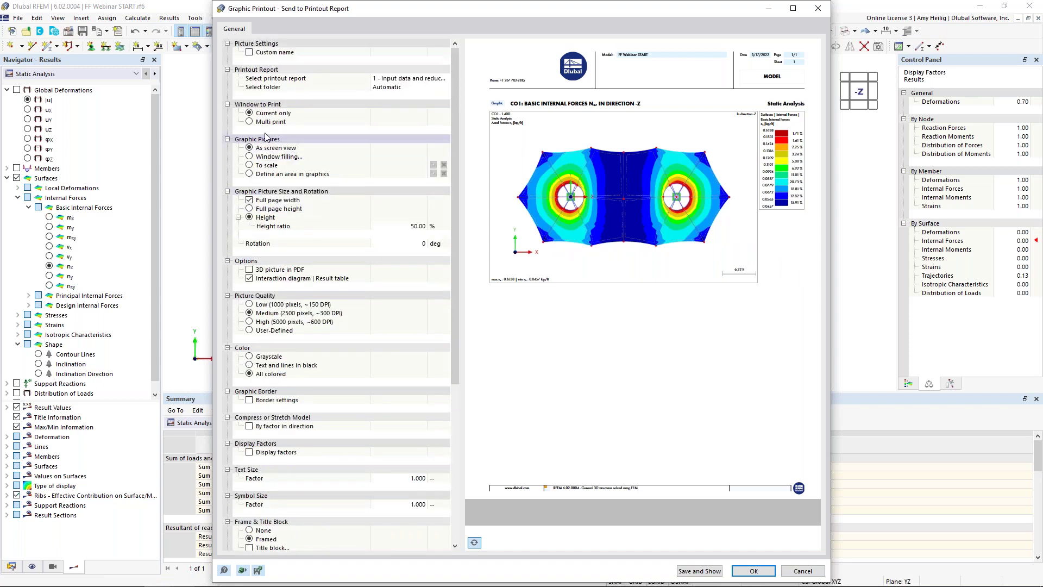
click(249, 124)
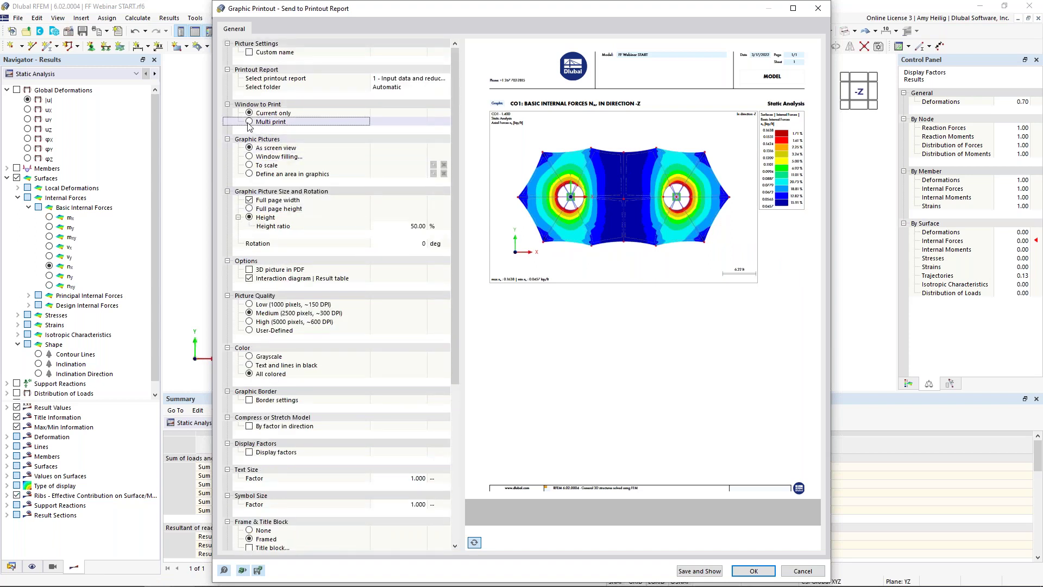
click(249, 122)
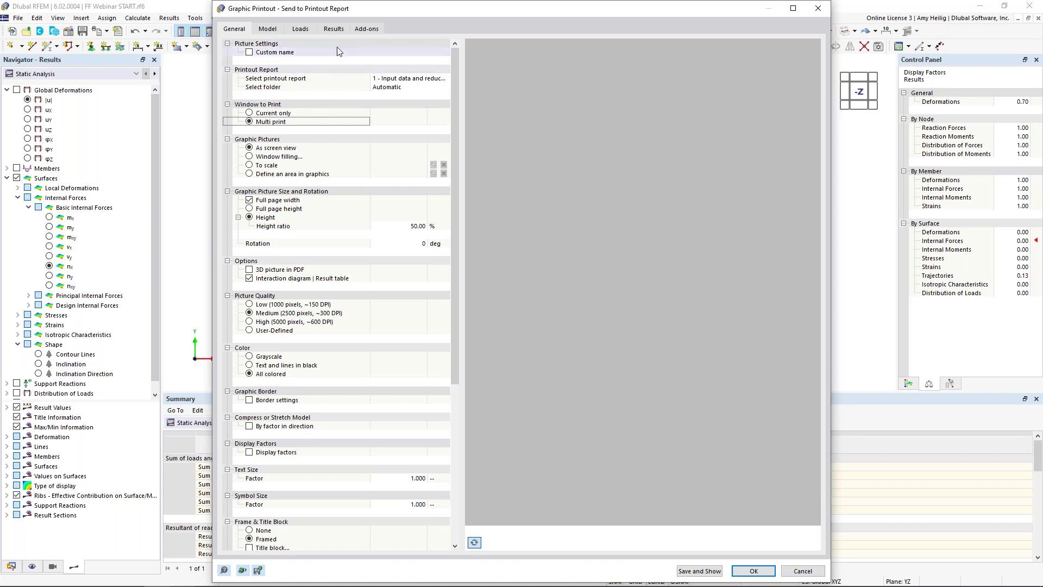
Step: Include the surface basic internal forces nx and ny in the multi print results
click(341, 32)
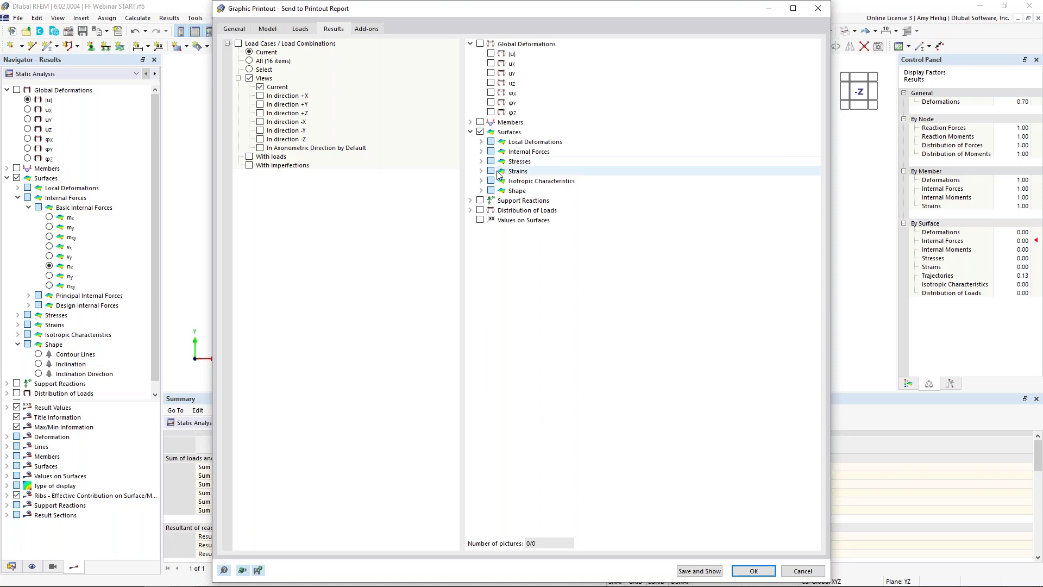
click(482, 152)
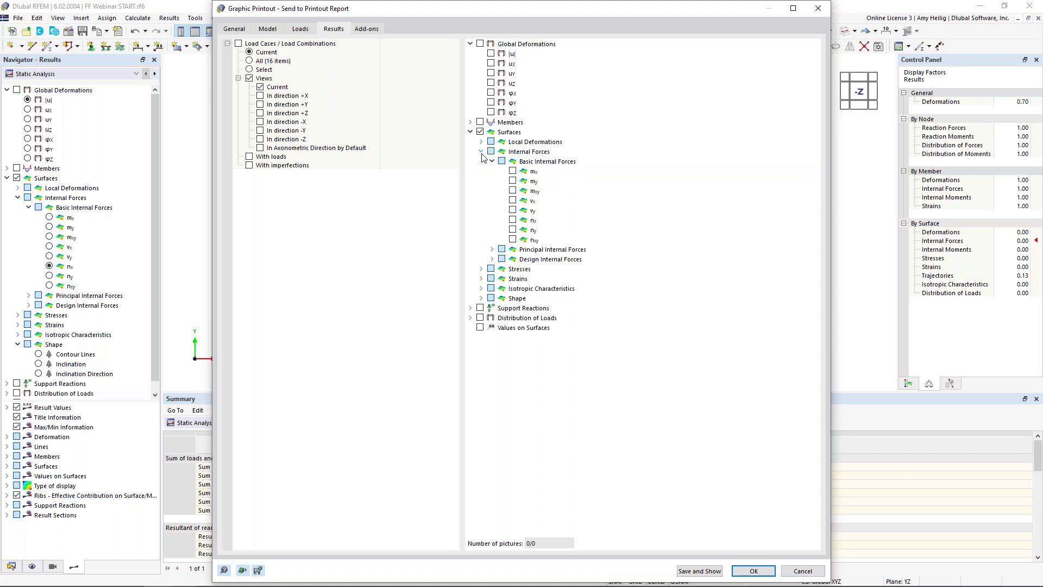
click(513, 220)
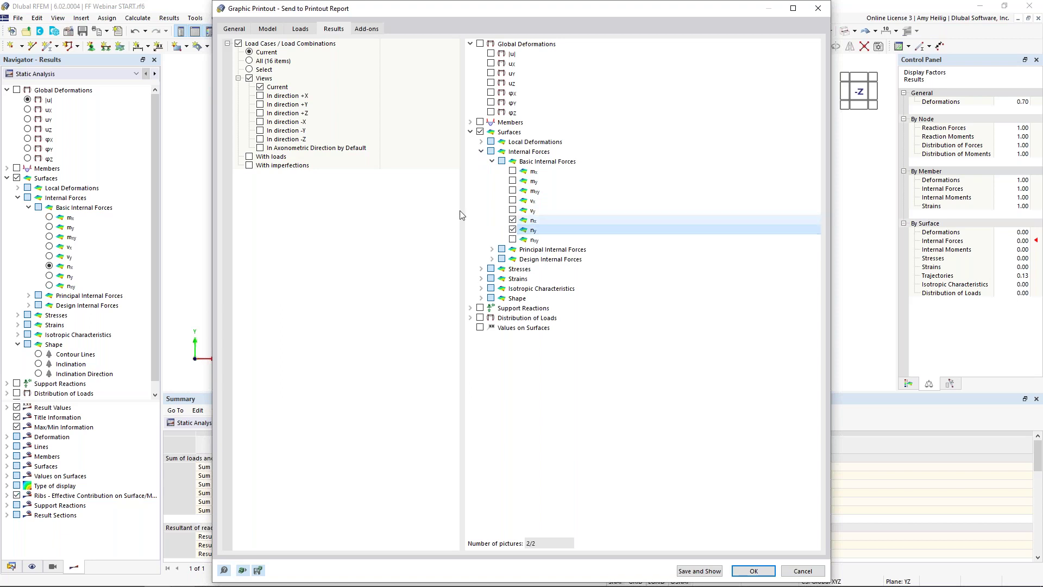
Step: Select load combinations CO1, CO2 and CO3 for the multi print, then save the graphics and show the printout report
click(249, 71)
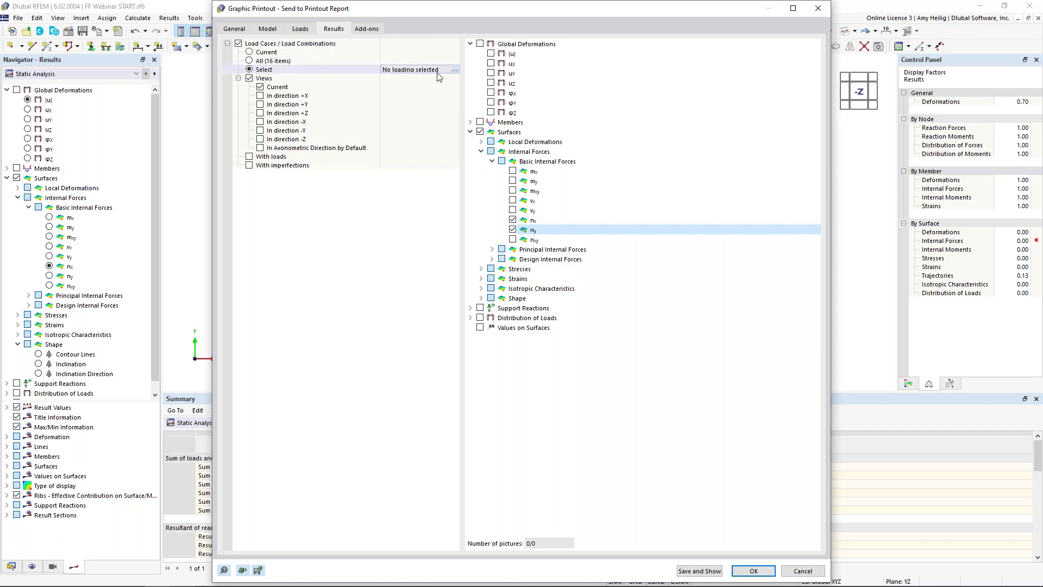
click(455, 71)
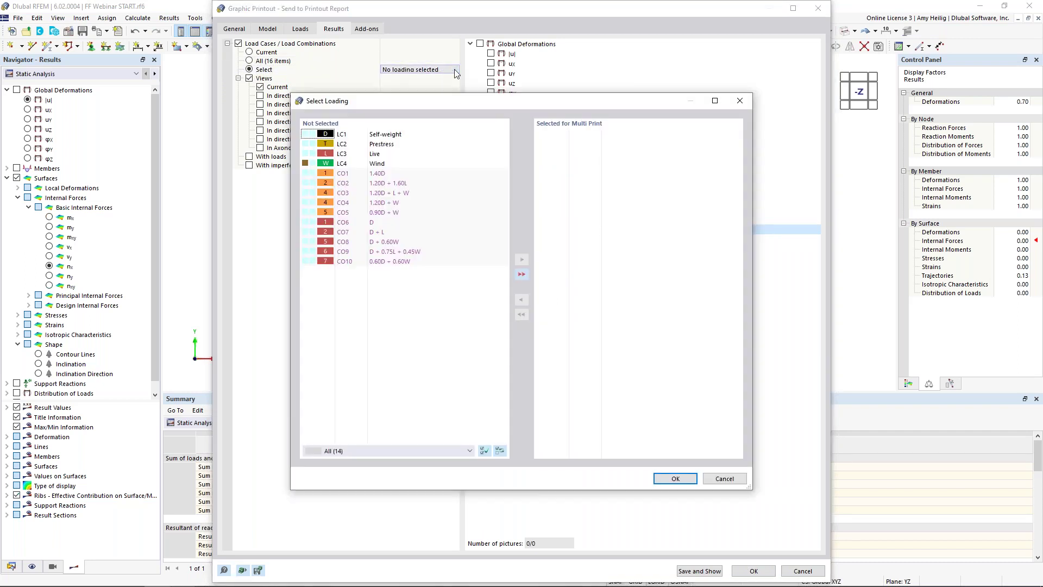
click(405, 174)
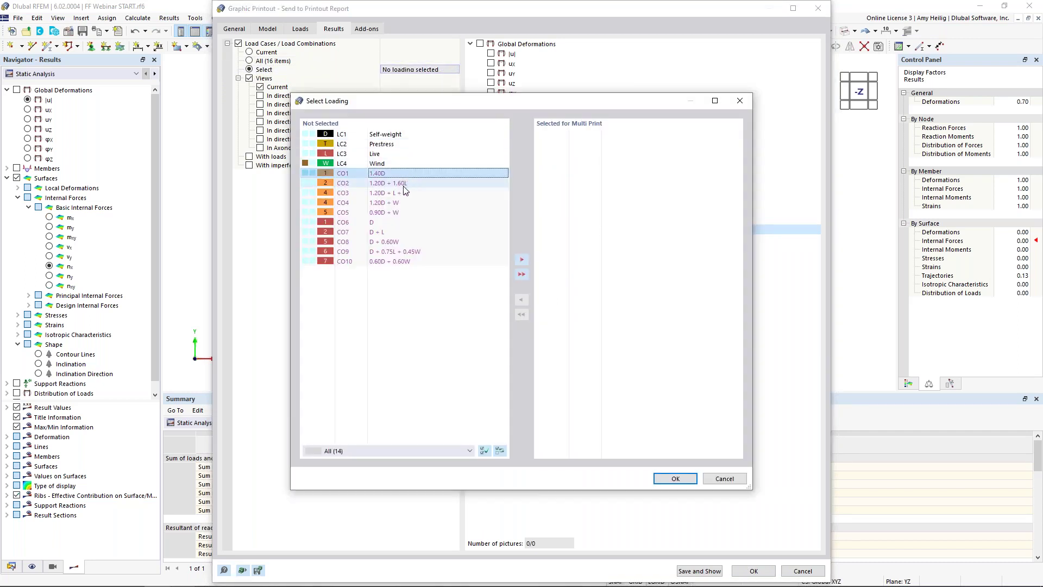
shift+click(405, 190)
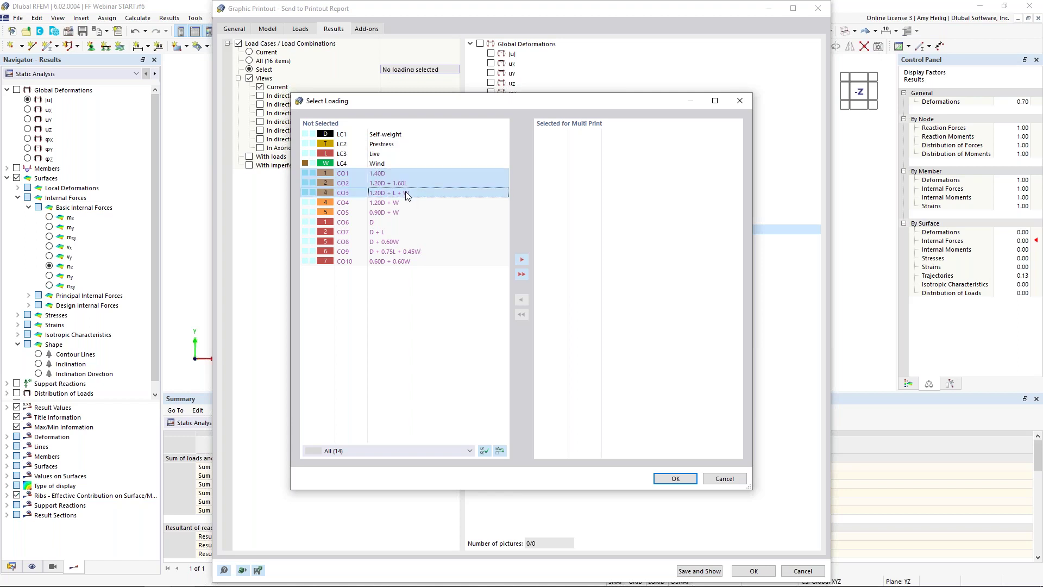
click(522, 259)
click(651, 209)
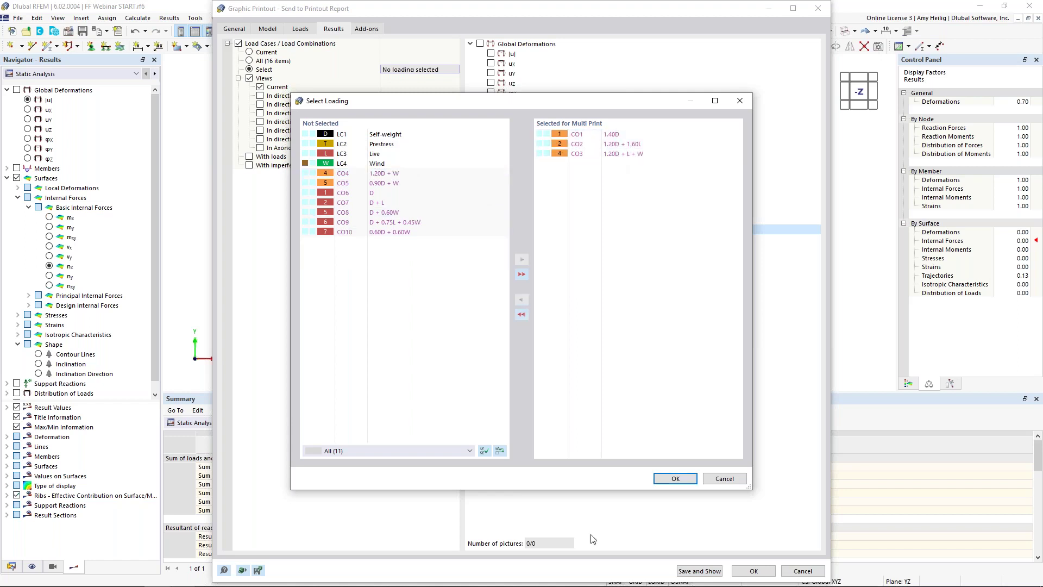
click(676, 479)
click(700, 570)
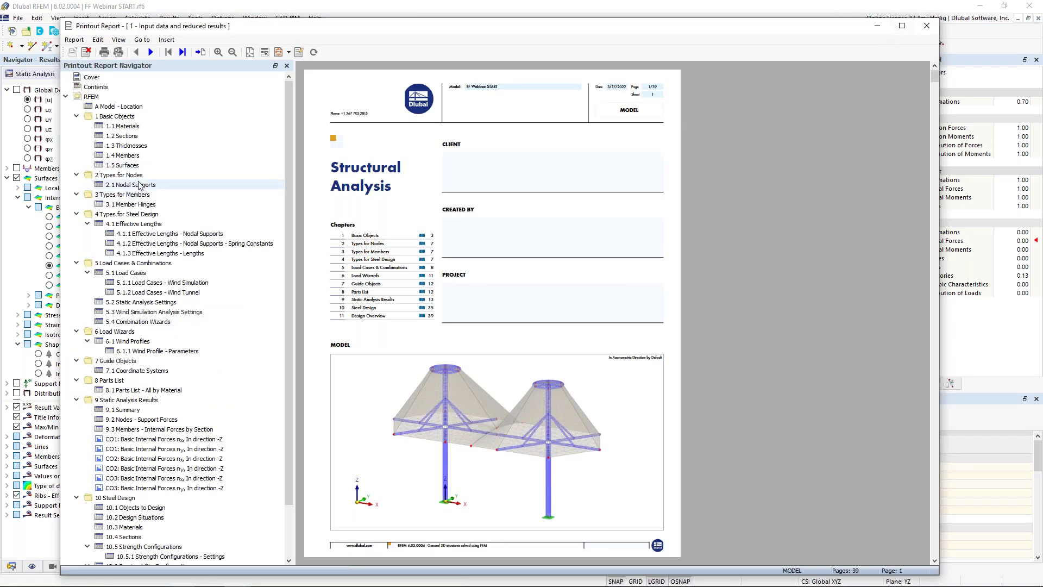
Step: Collapse all chapters in the report navigator, keeping the main chapters under RFEM listed
click(131, 117)
right_click(131, 117)
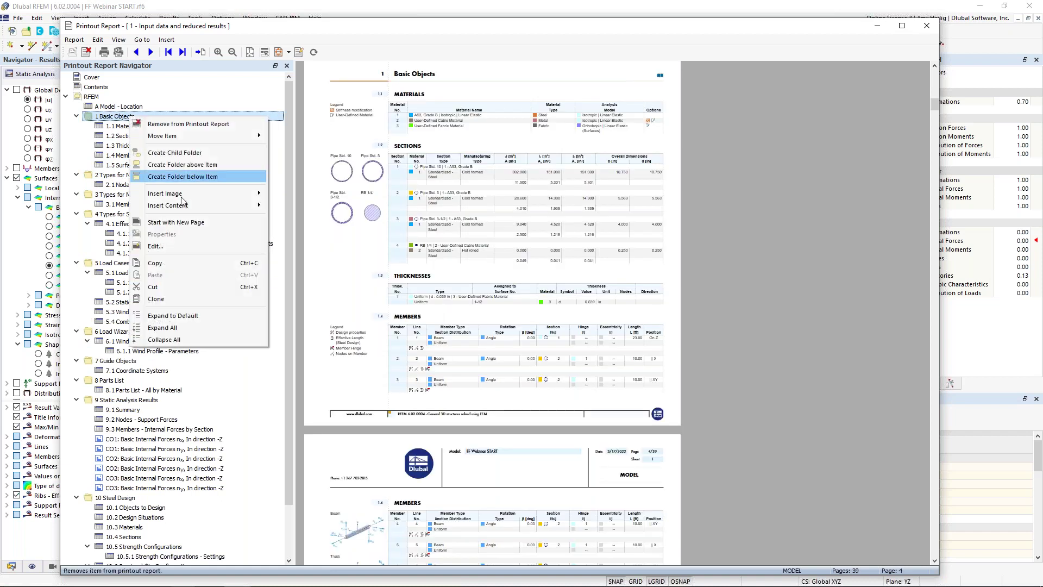
click(170, 340)
click(66, 97)
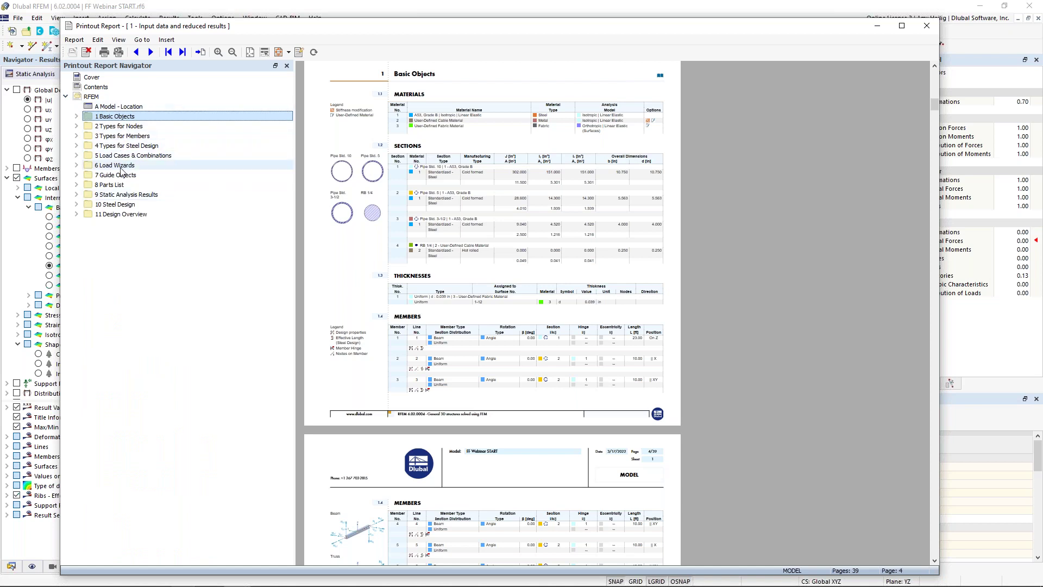
Step: Examine the nx and ny graphics of CO1 and CO2 under the report's Static Analysis Results chapter
click(76, 194)
click(163, 234)
ctrl+scroll(410, 240, up, 2)
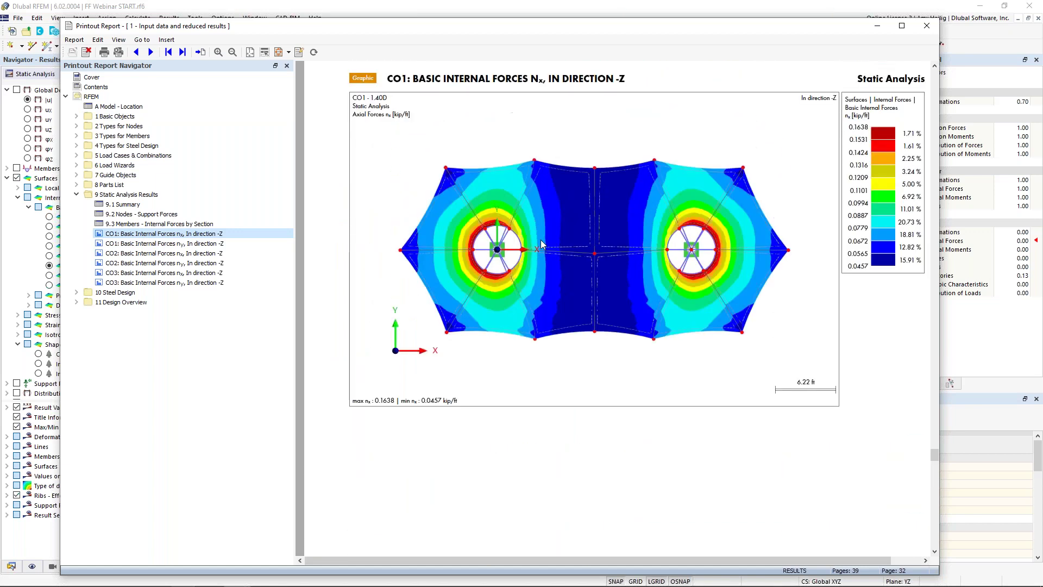
scroll(540, 241, down, 6)
scroll(541, 245, down, 10)
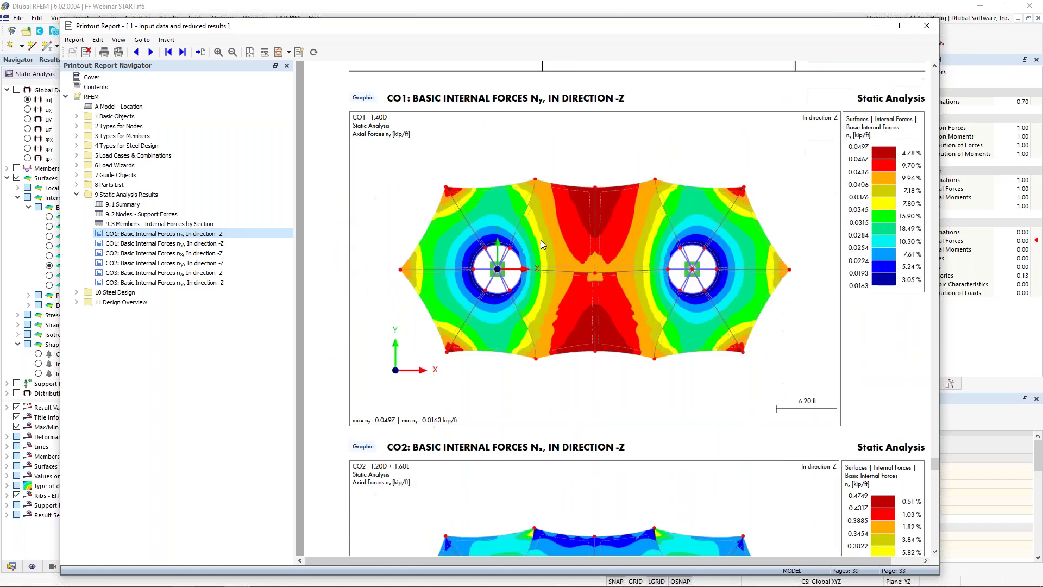
scroll(541, 245, down, 10)
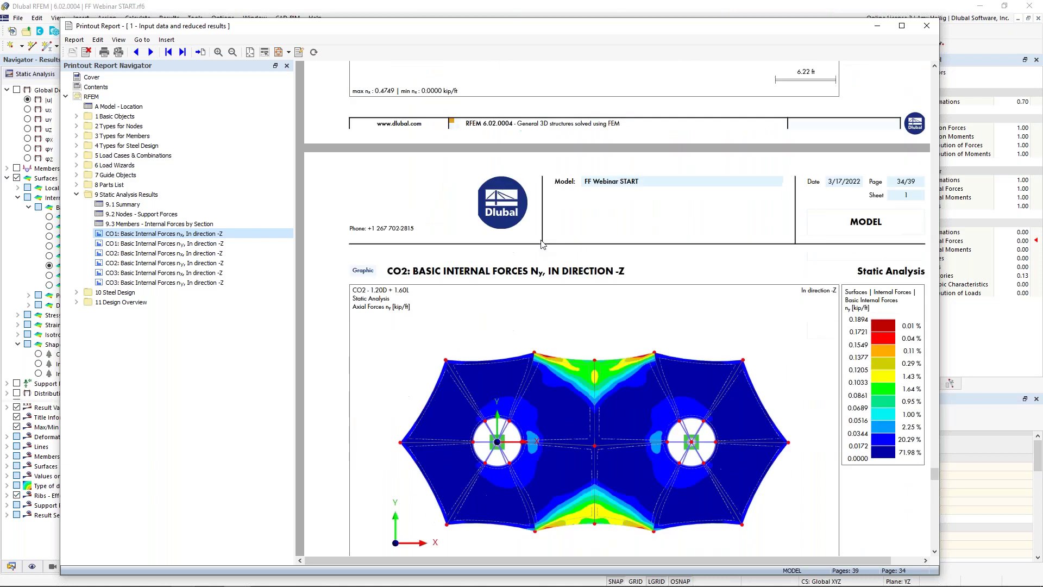
Step: Examine the CO3 basic internal force graphics and the beginning of the Steel Design chapter in the report
scroll(541, 244, down, 8)
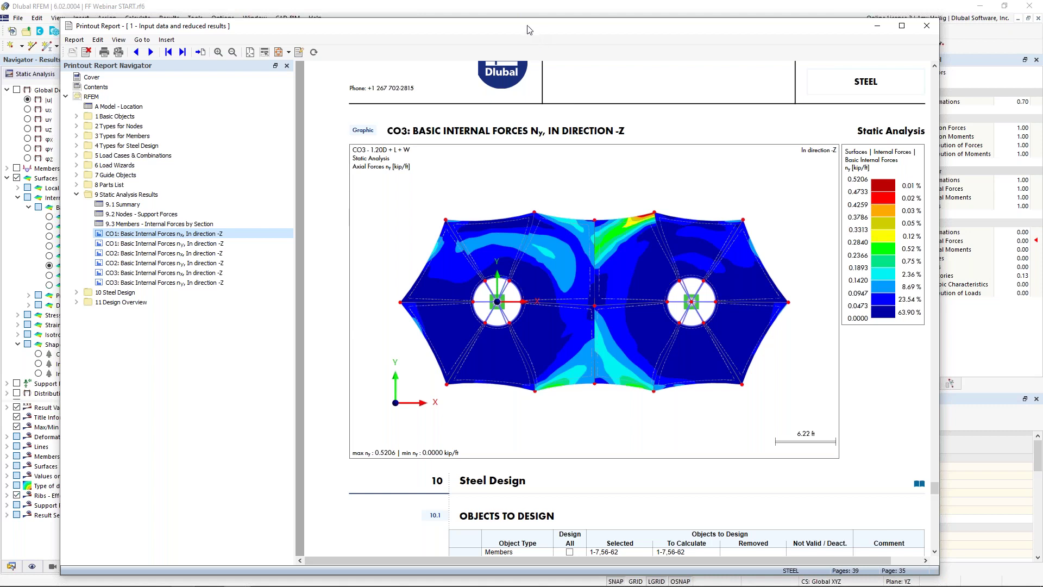
mouse_move(525, 25)
mouse_down()
mouse_move(1042, 69)
mouse_move(1042, 49)
mouse_move(526, 32)
mouse_up()
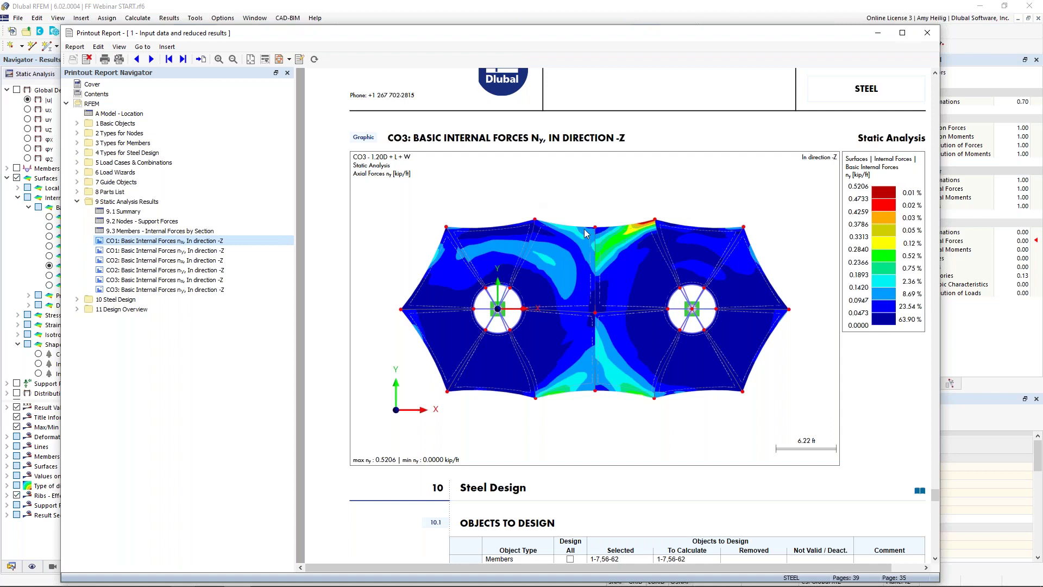
scroll(546, 280, down, 7)
scroll(547, 282, up, 4)
Step: Open the report cover's model picture for editing, shrink its print frame around the canopy, and clip the graphics to the selected rectangle
drag(935, 497, 935, 81)
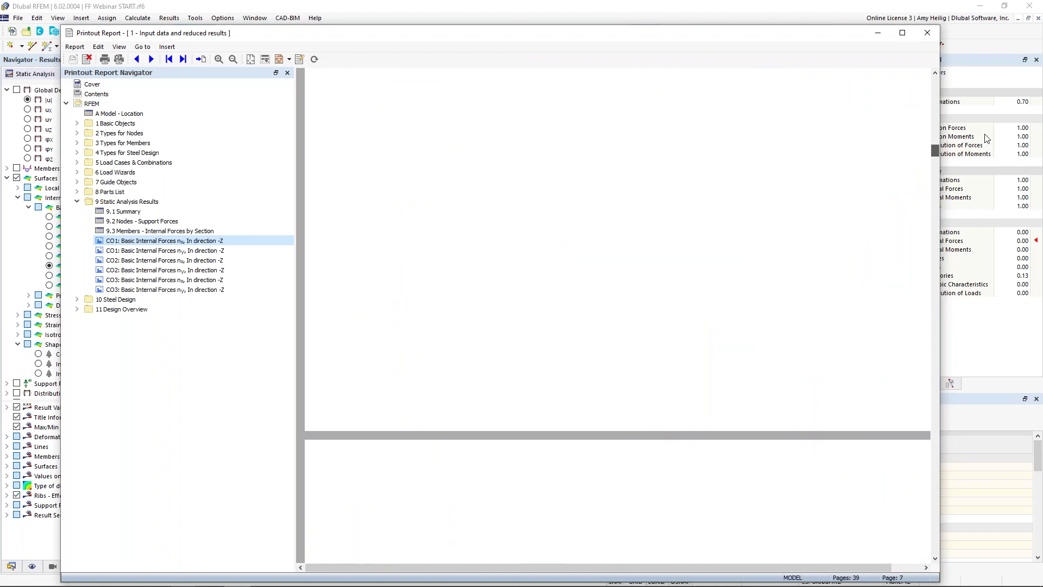
ctrl+scroll(560, 244, down, 1)
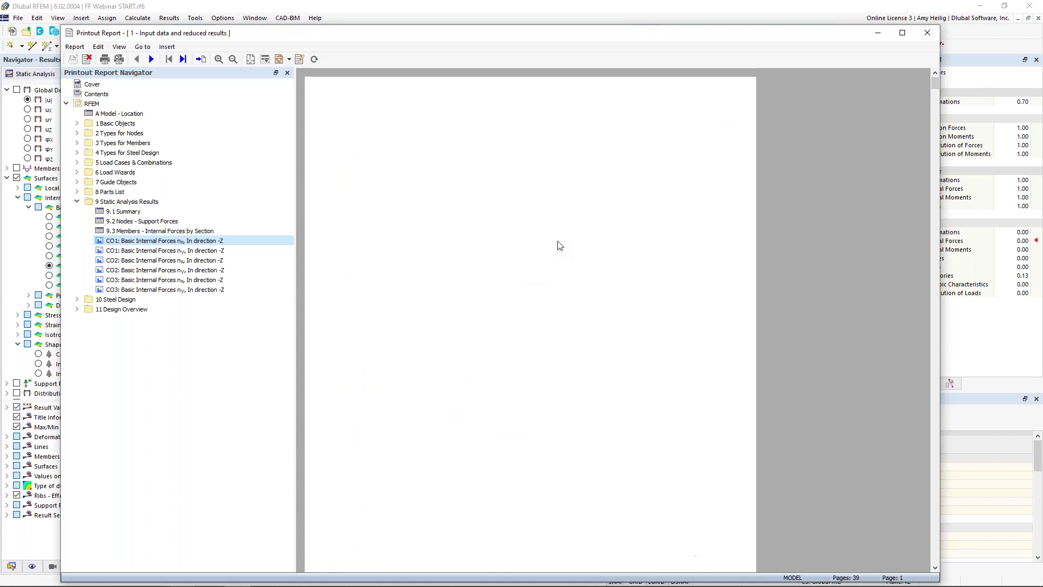
scroll(536, 302, down, 3)
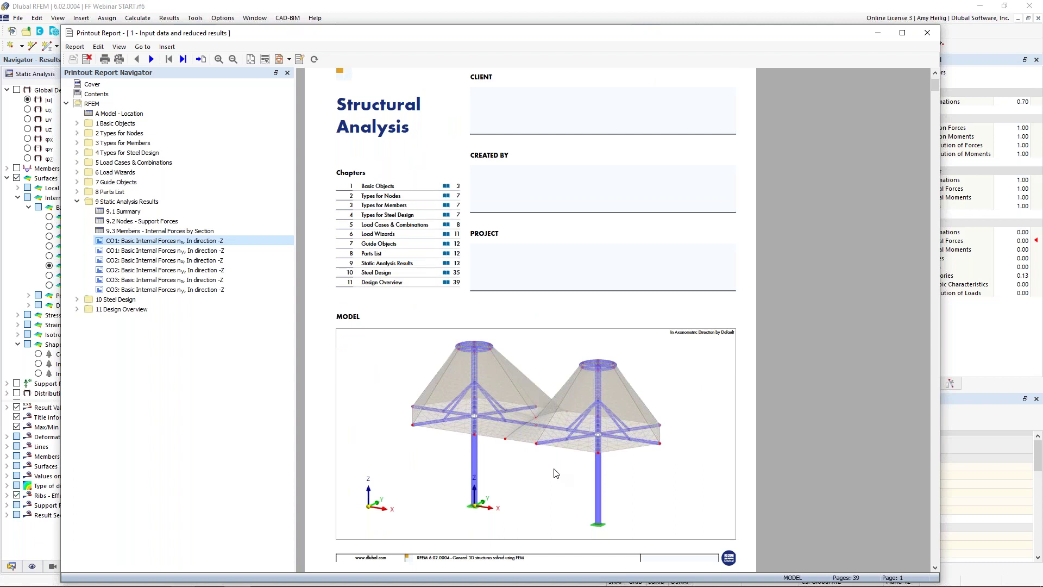
right_click(678, 365)
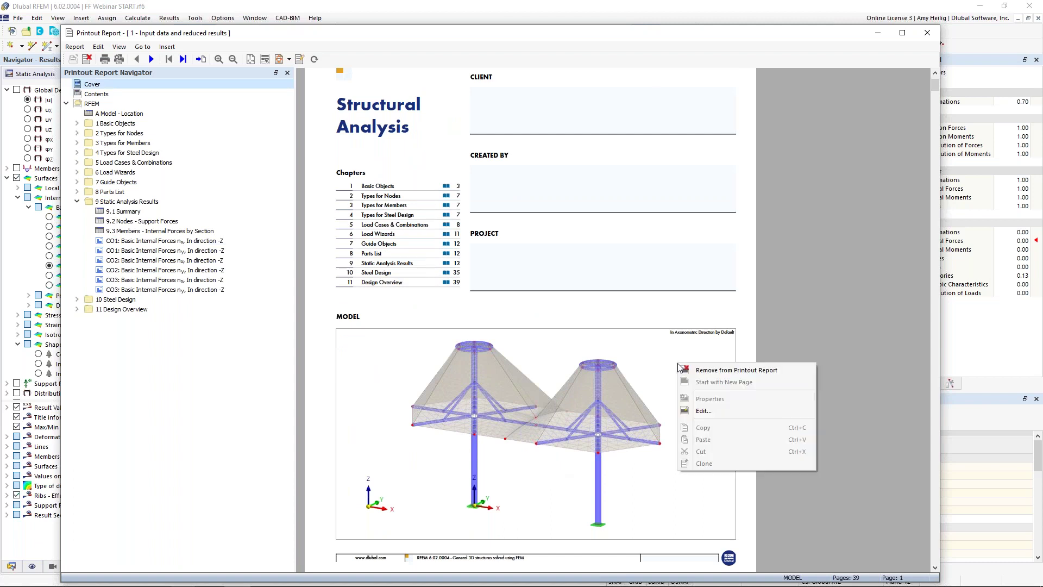
click(702, 411)
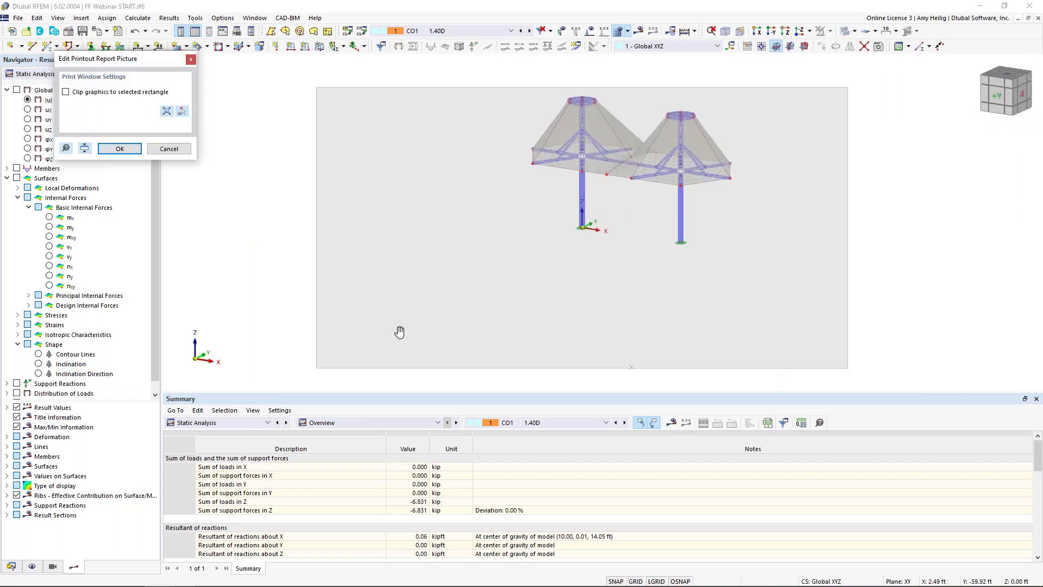
drag(318, 368, 512, 244)
drag(847, 245, 757, 270)
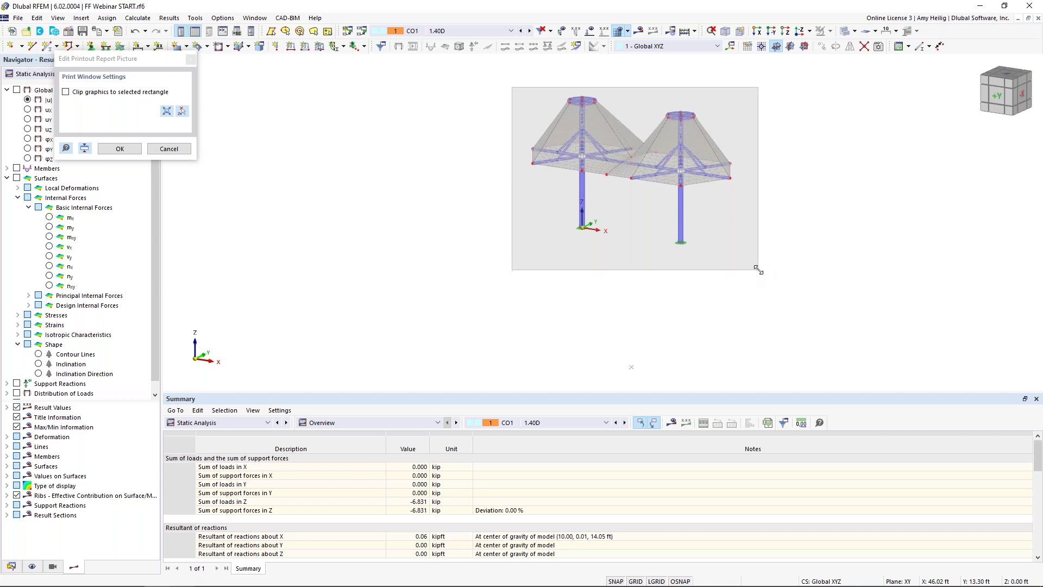
click(66, 93)
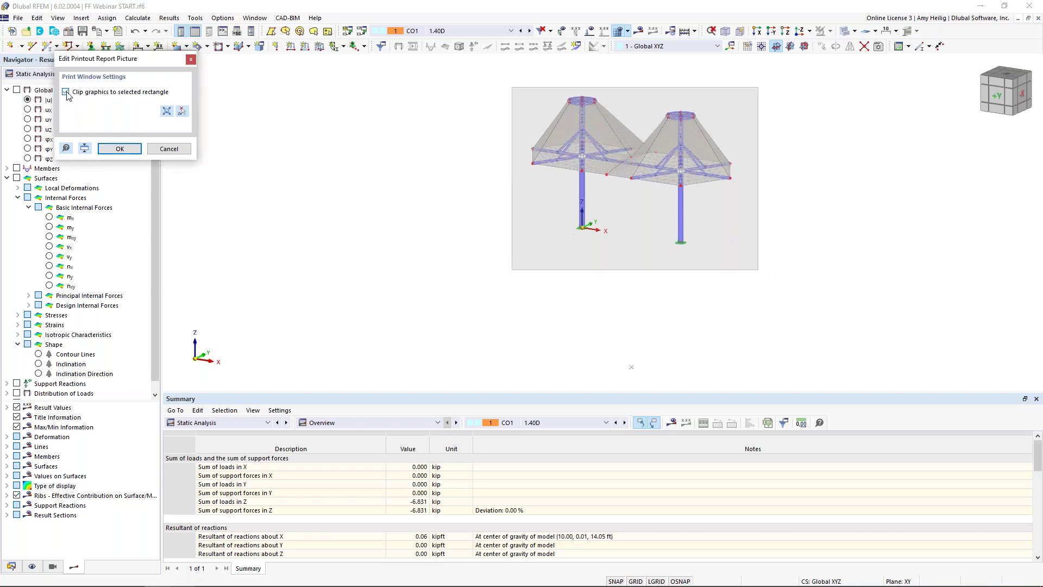
Step: Turn off the transparent display and show the canopy in its curved form-found shape for the cover picture
click(846, 32)
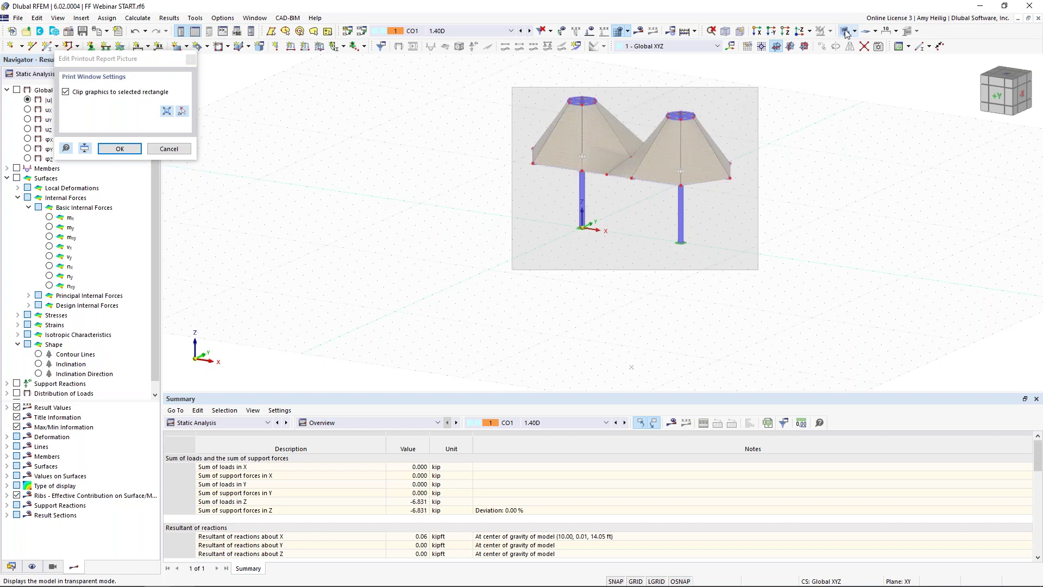
click(875, 31)
click(891, 57)
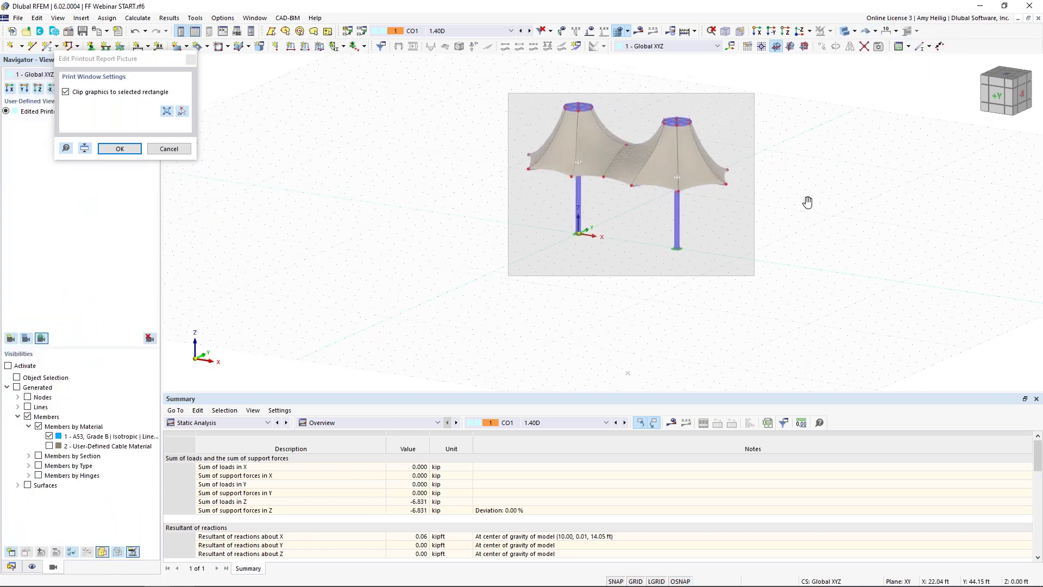
Step: Hide the grid, centre and enlarge the framed canopy, and apply the edited picture to the report cover
middle_drag(808, 202, 763, 256)
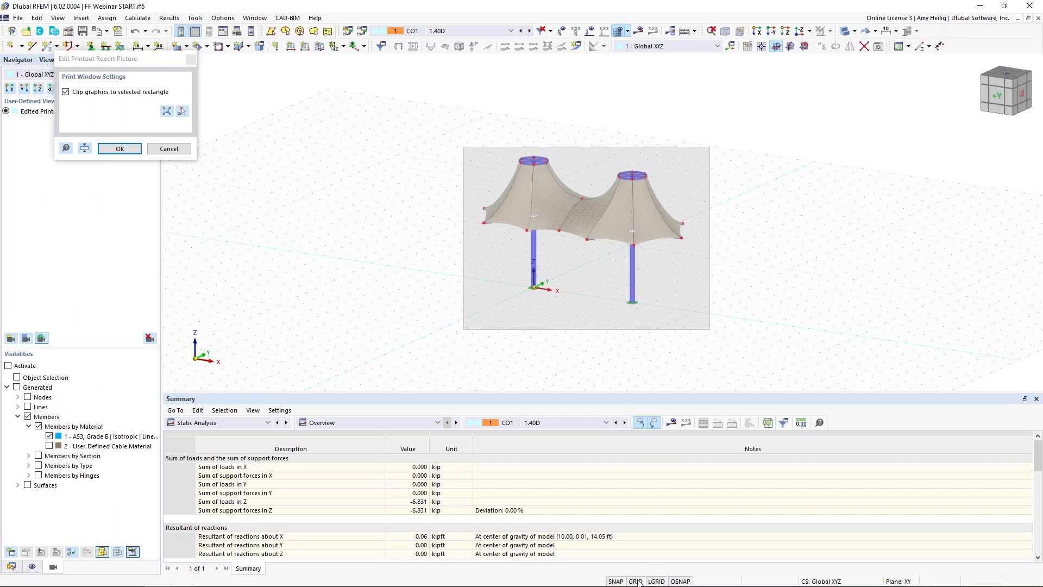
scroll(636, 226, up, 2)
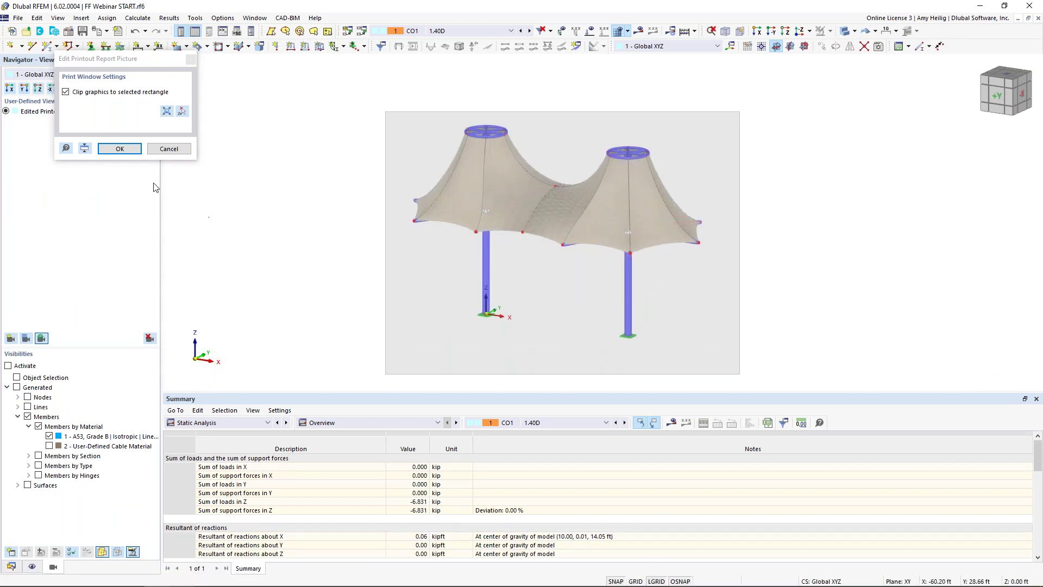
click(120, 148)
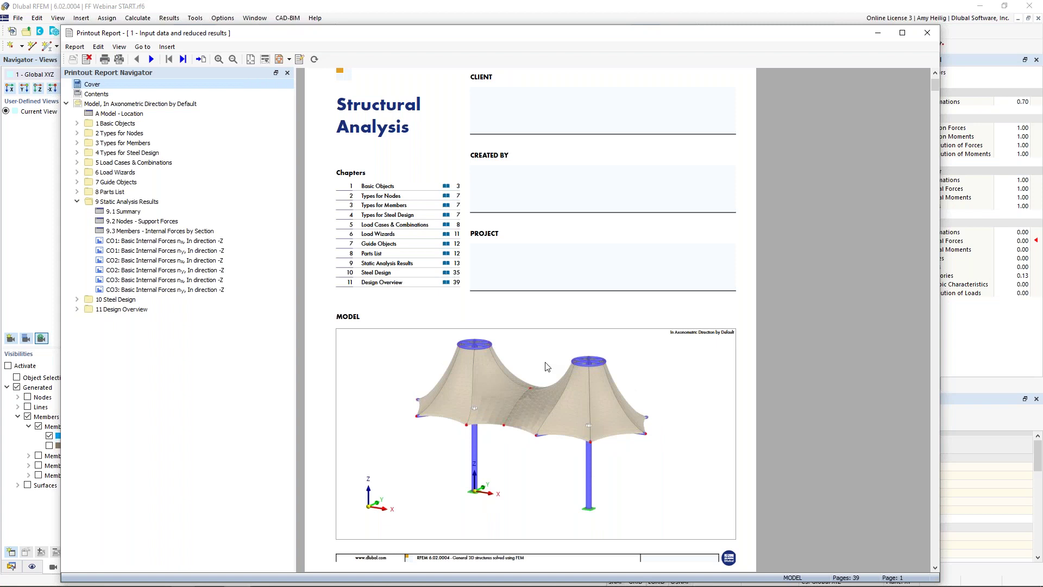
Step: Review the cover page with its edited model picture and the table of contents page
scroll(547, 367, up, 2)
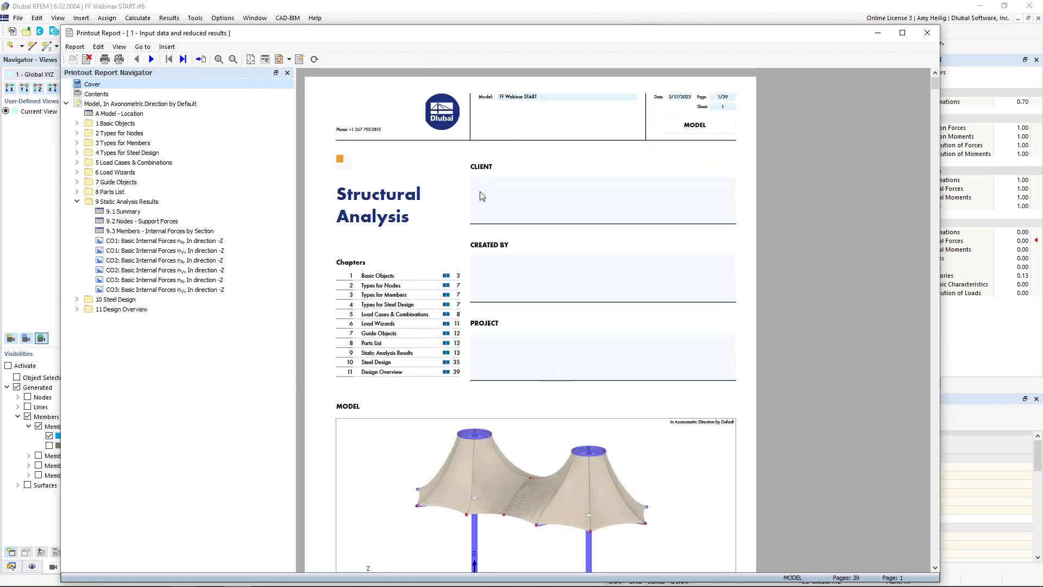
ctrl+scroll(437, 150, down, 1)
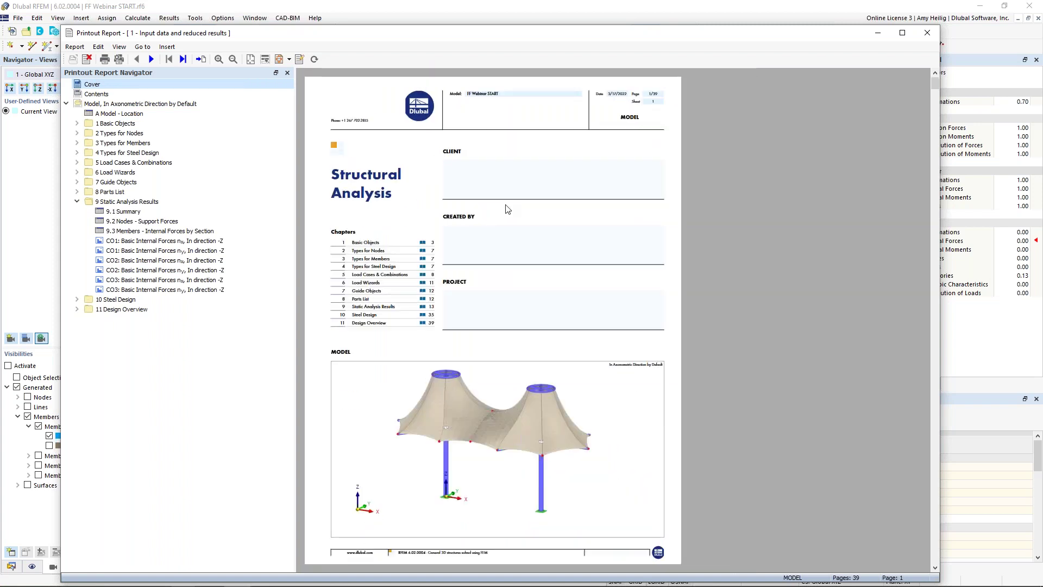
scroll(477, 269, down, 2)
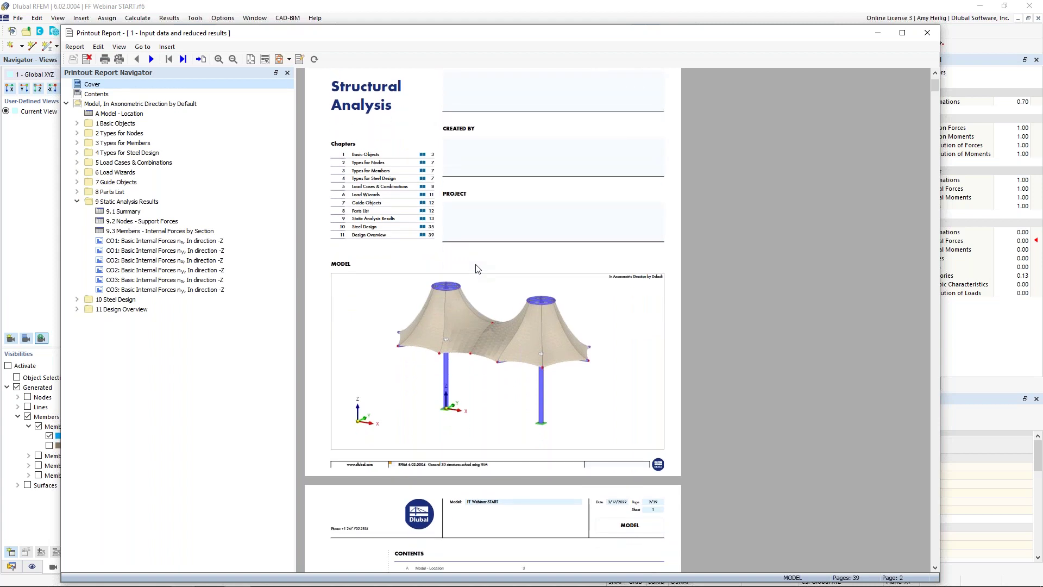
scroll(477, 268, down, 2)
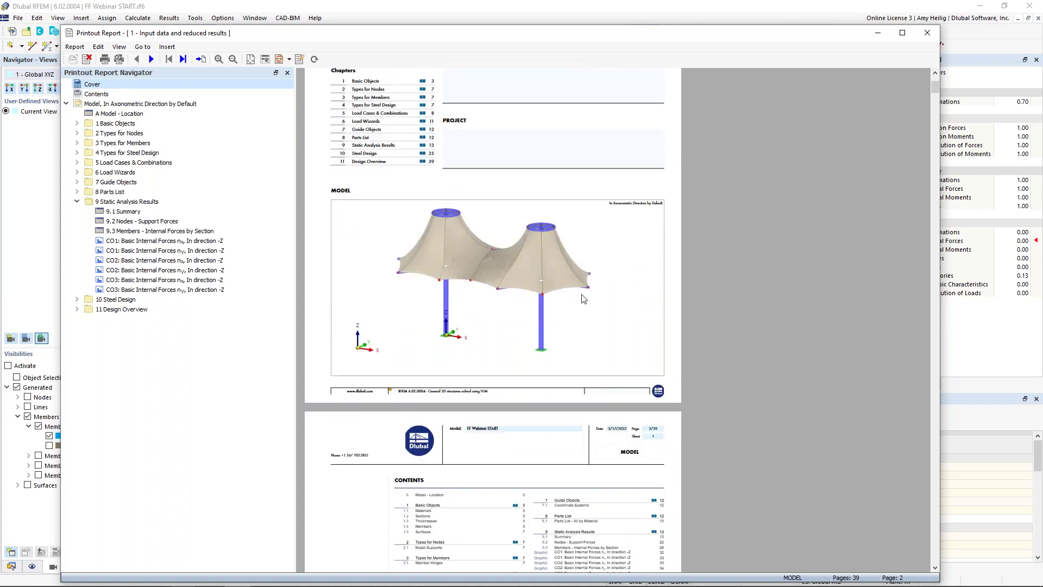
scroll(583, 298, down, 2)
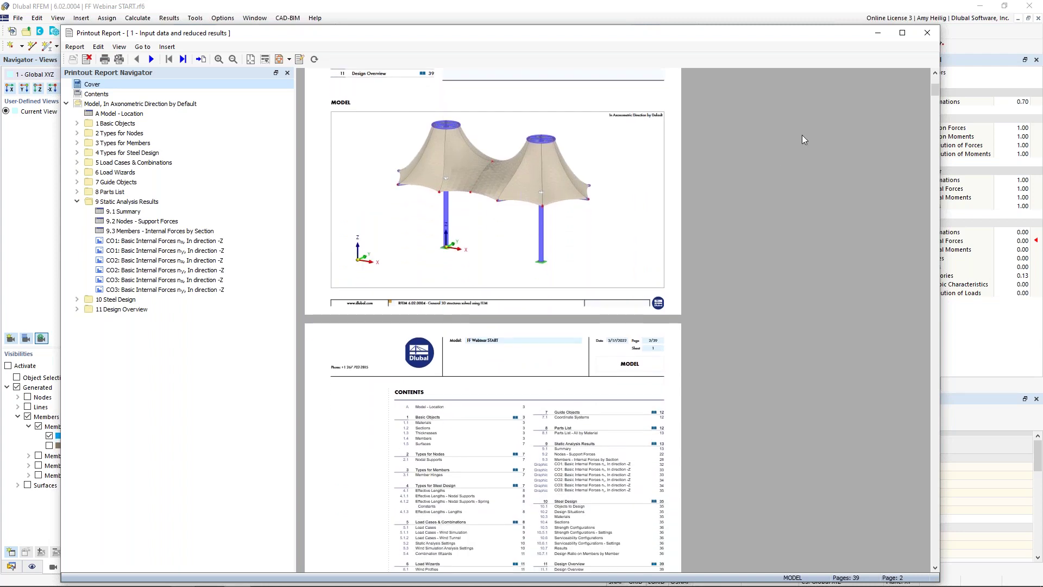
Step: Switch to the PowerPoint slide show and advance to the slide "Future RFEM 6 Development"
key(super+Tab)
click(135, 317)
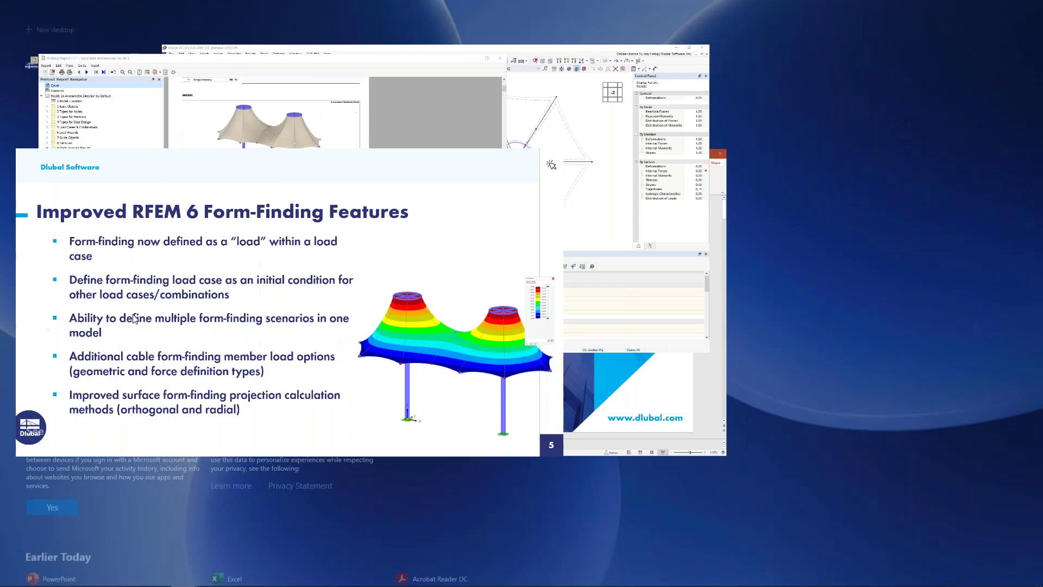
key(Right)
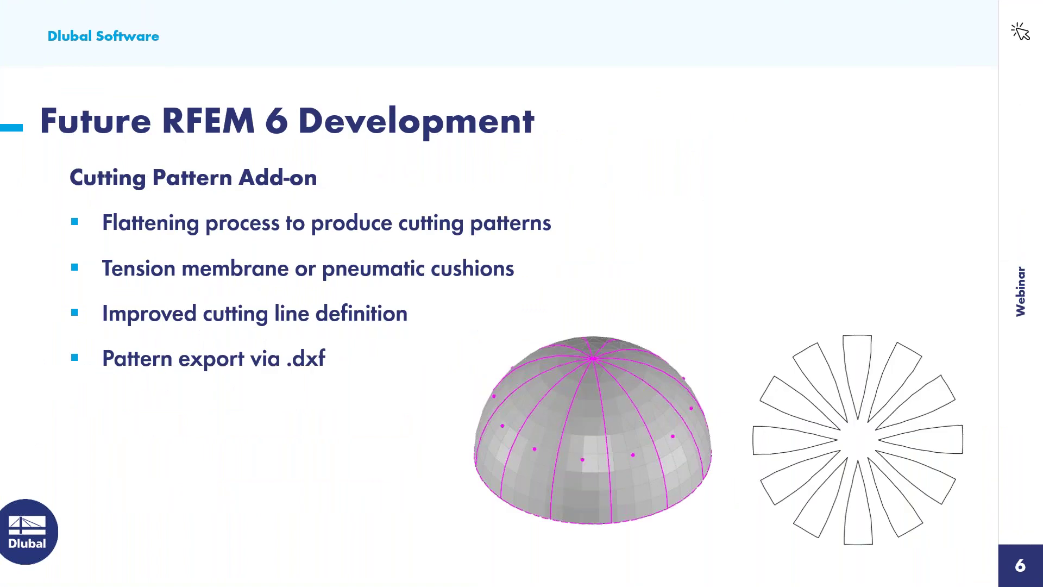